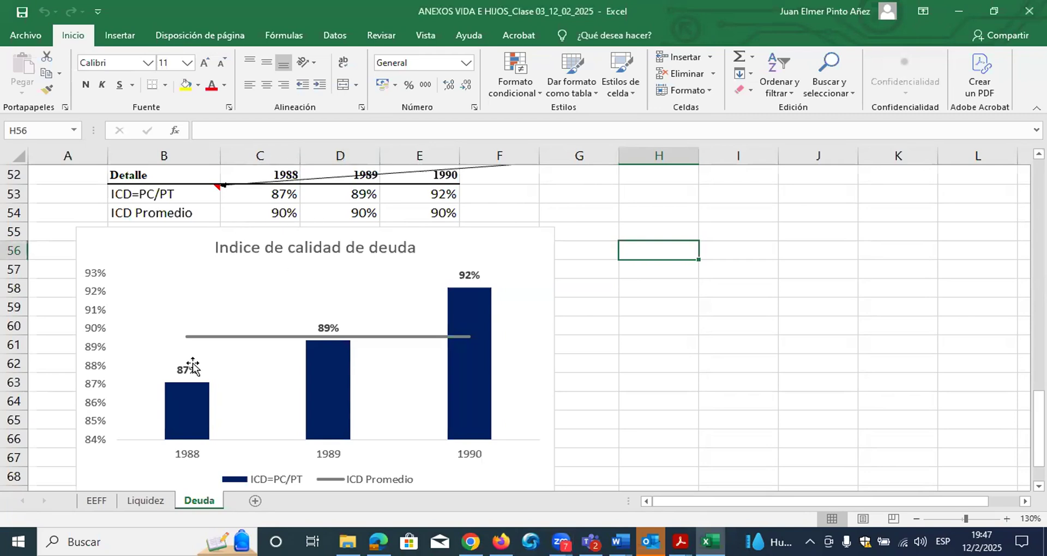
- Review the financial statements in EEFF, the liquidity ratios in Liquidez and the debt quality index chart in Deuda
click(97, 500)
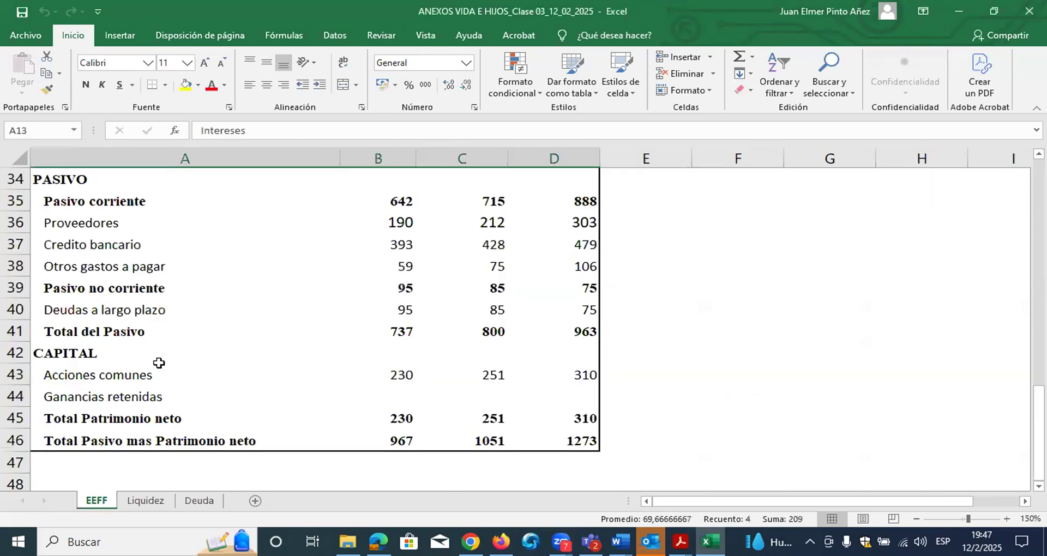
scroll(159, 362, up, 3)
scroll(161, 362, up, 5)
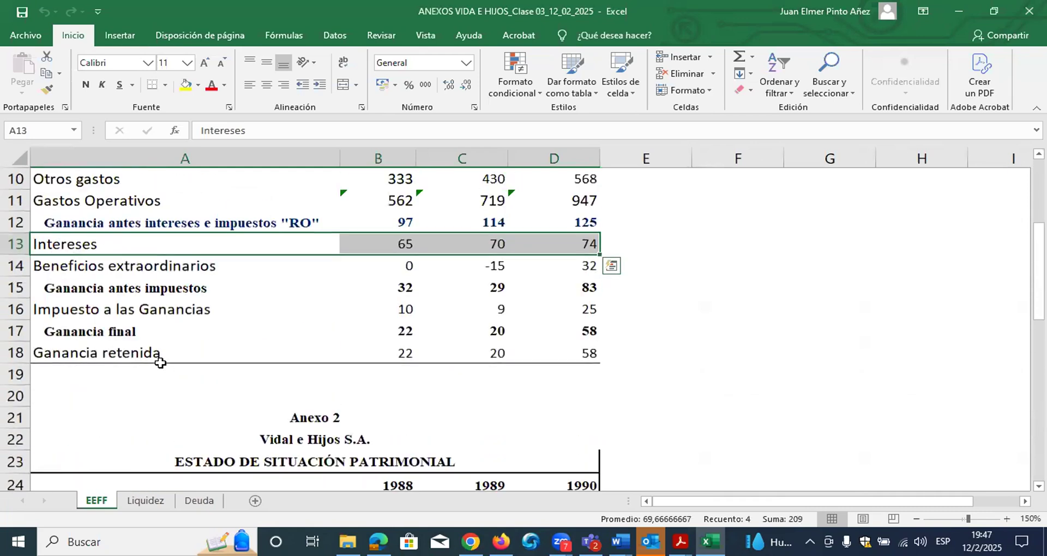
scroll(160, 362, down, 1)
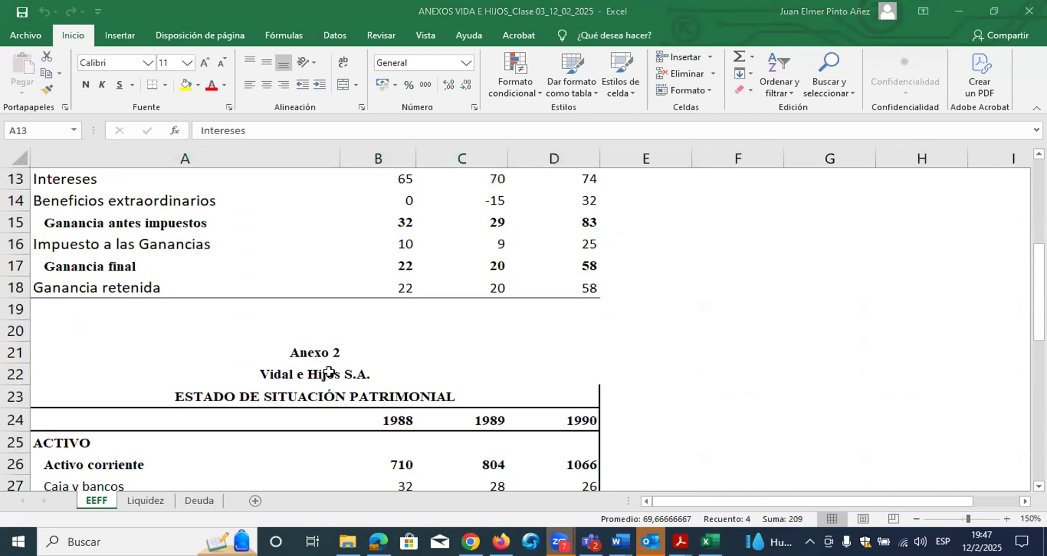
click(145, 500)
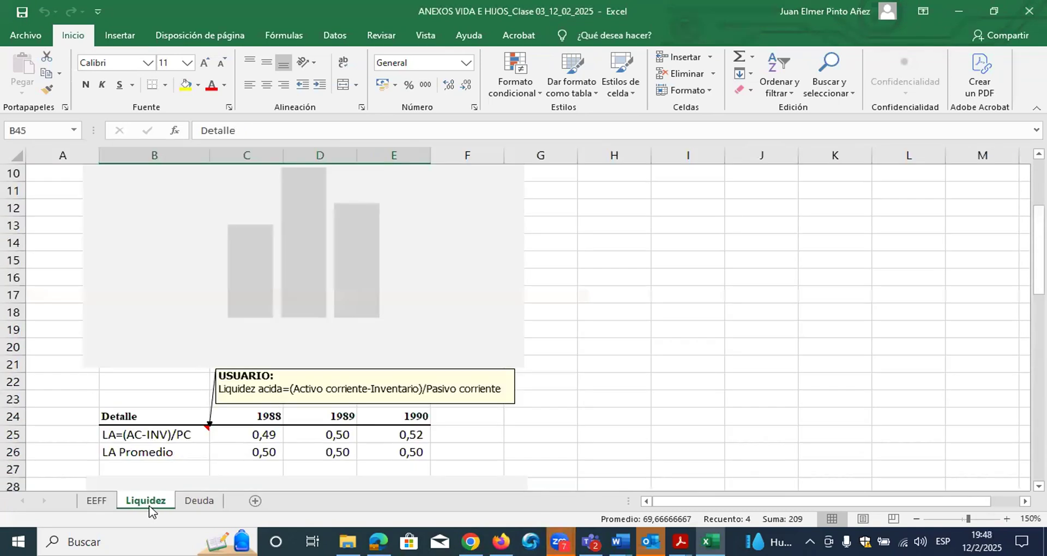
scroll(203, 438, up, 2)
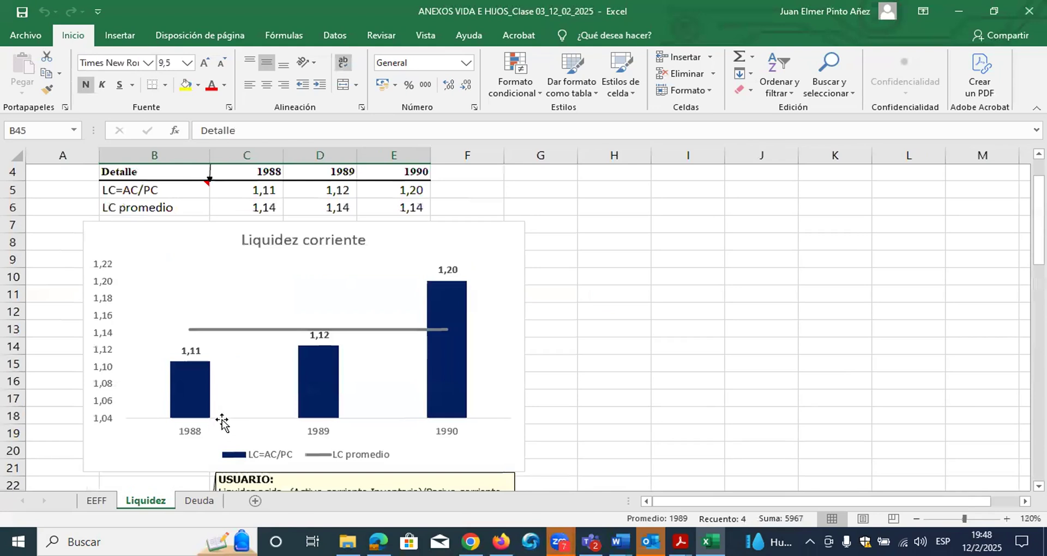
scroll(191, 325, up, 1)
scroll(198, 334, down, 6)
scroll(213, 427, down, 1)
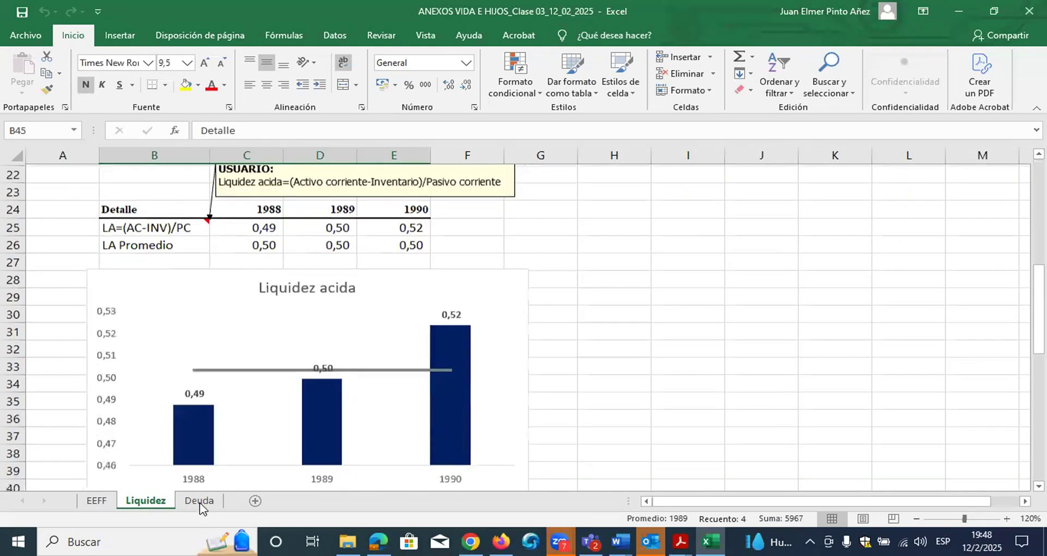
click(199, 501)
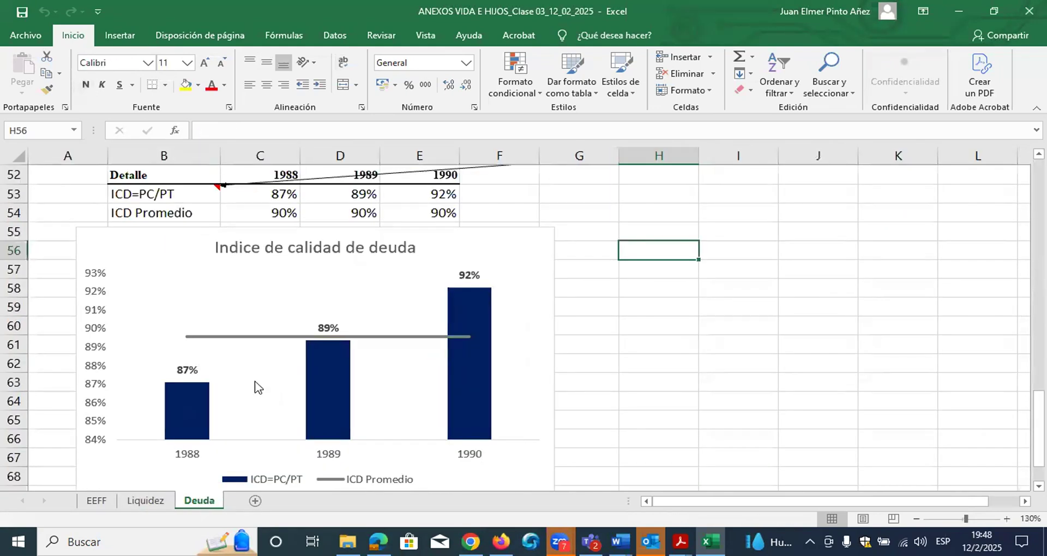
scroll(254, 382, down, 2)
scroll(252, 399, down, 1)
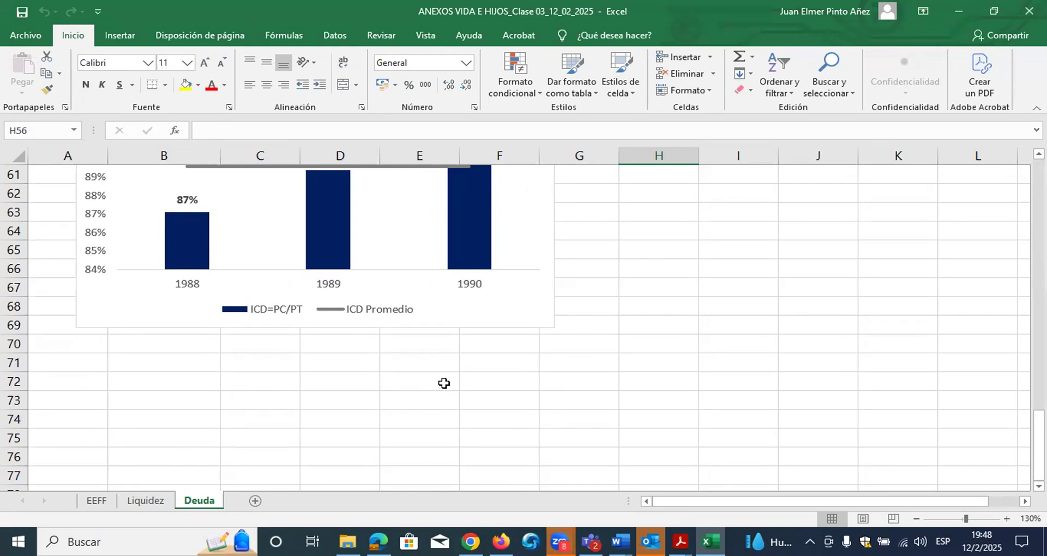
scroll(443, 383, up, 2)
scroll(370, 384, up, 1)
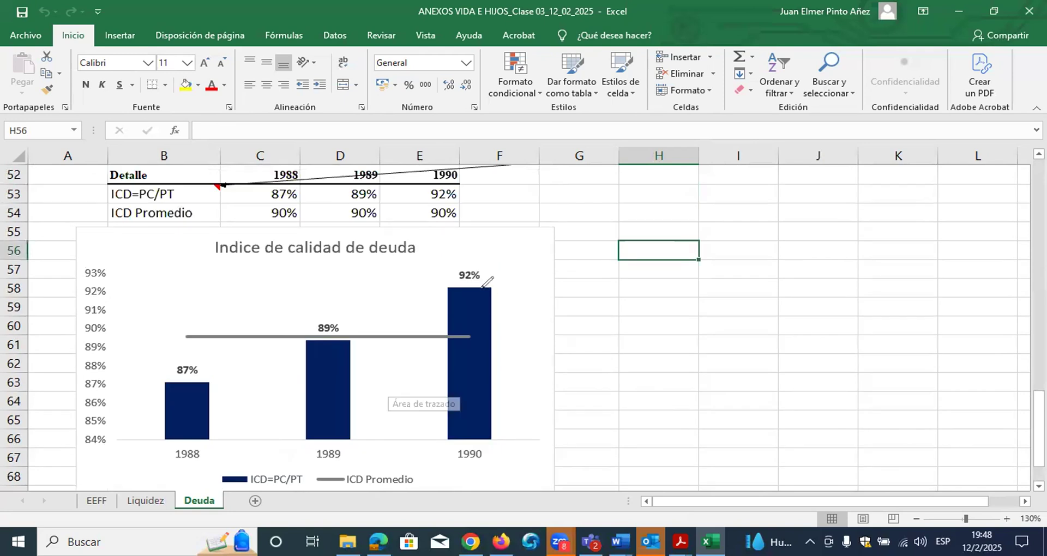
- Annotate the debt quality index chart in red, marking the 92% value, the 1990 label and the ICD=PC/PT ratio
mouse_move(458, 284)
mouse_down()
mouse_move(478, 268)
mouse_move(459, 282)
mouse_up()
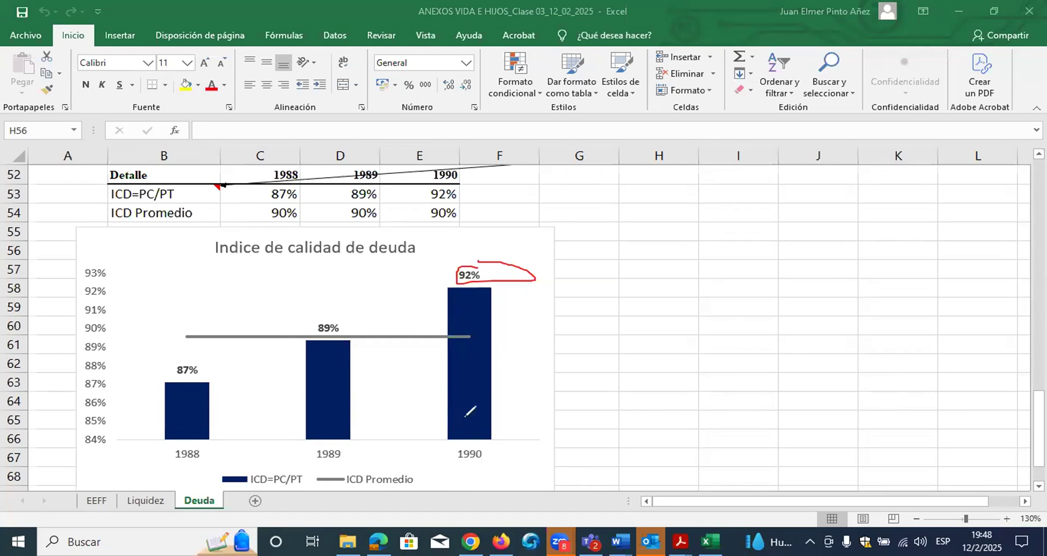
drag(463, 443, 472, 466)
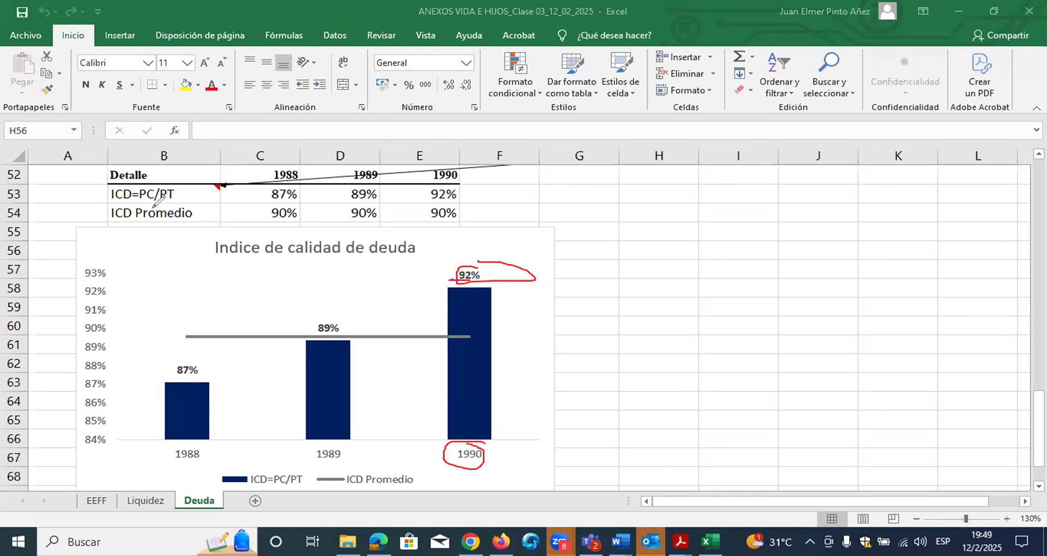
drag(137, 201, 175, 201)
drag(186, 350, 164, 370)
drag(289, 266, 293, 281)
click(293, 292)
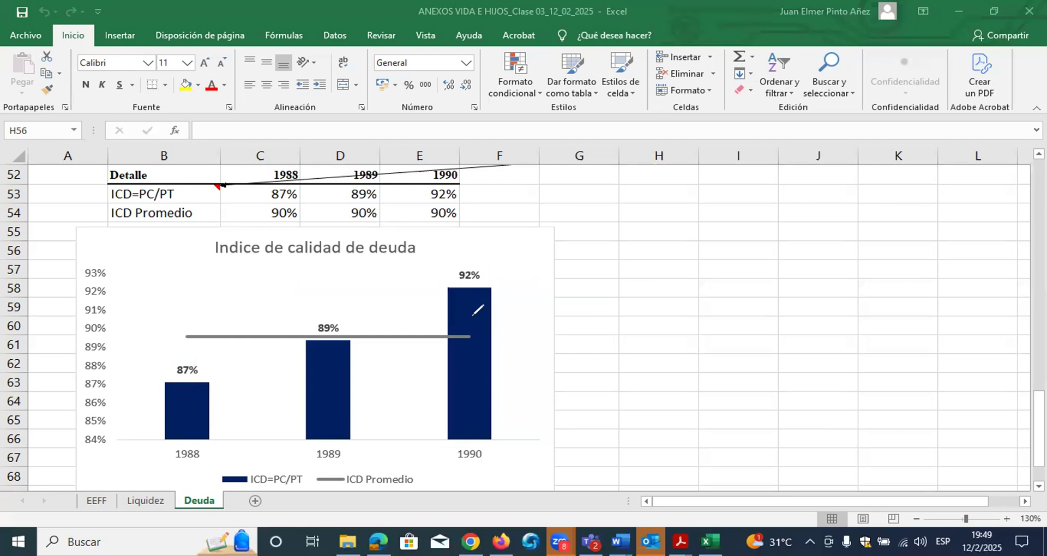
- Color the Liquidez sheet tab orange and the Deuda sheet tab dark blue
click(142, 501)
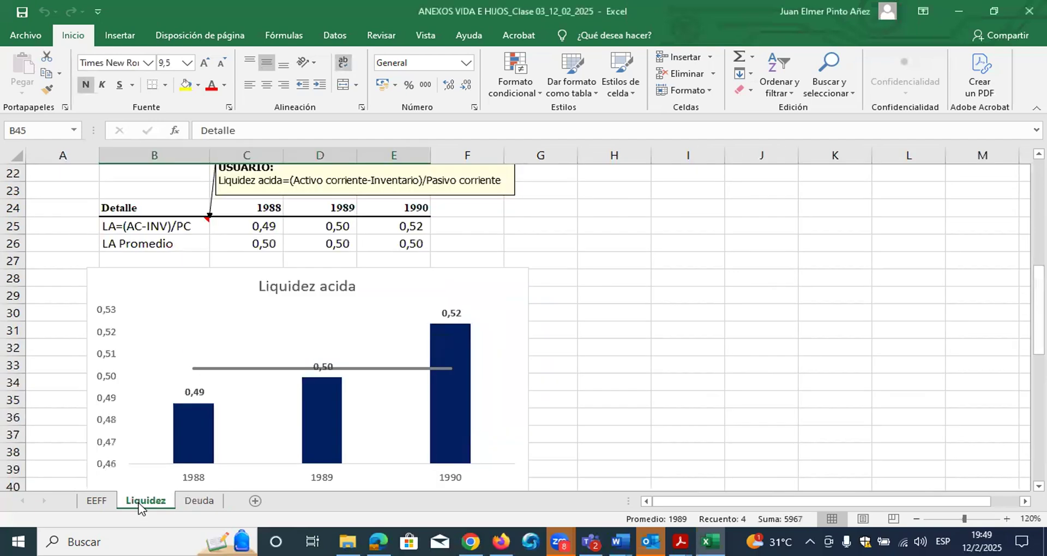
right_click(142, 502)
mouse_move(204, 438)
click(325, 484)
right_click(207, 501)
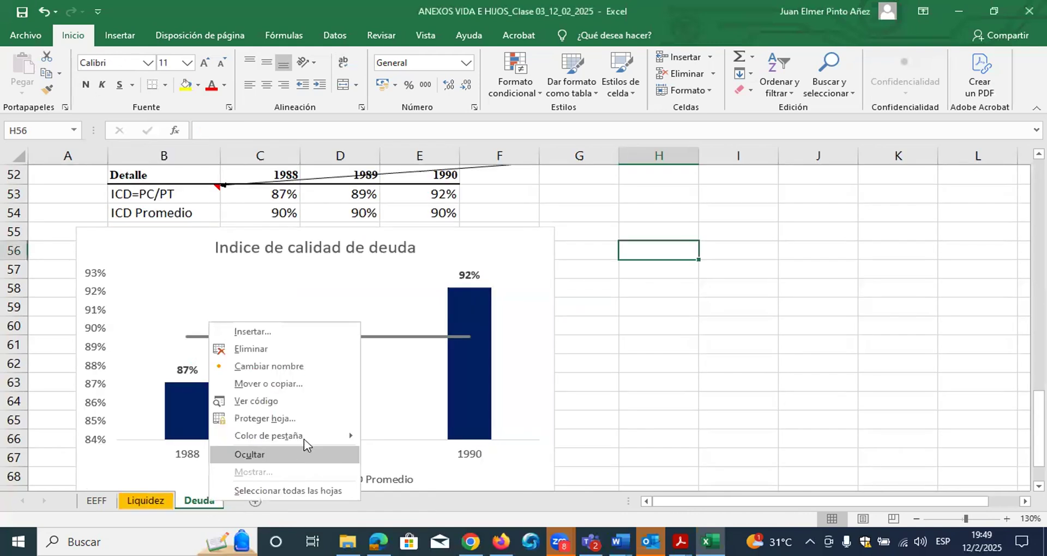
mouse_move(303, 436)
click(457, 483)
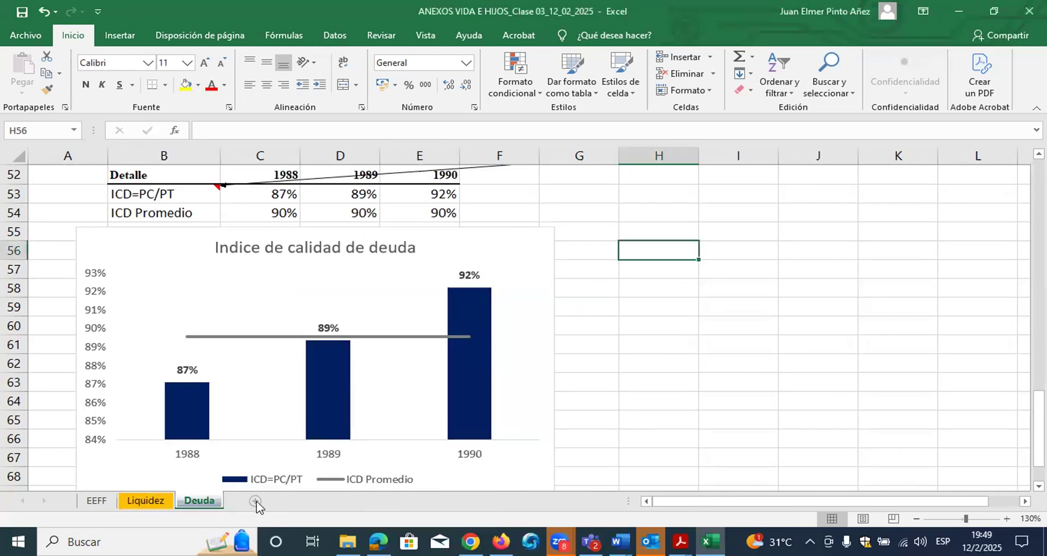
- Add a new sheet after Deuda and name it Actividad
click(255, 502)
right_click(249, 504)
click(249, 503)
double_click(252, 501)
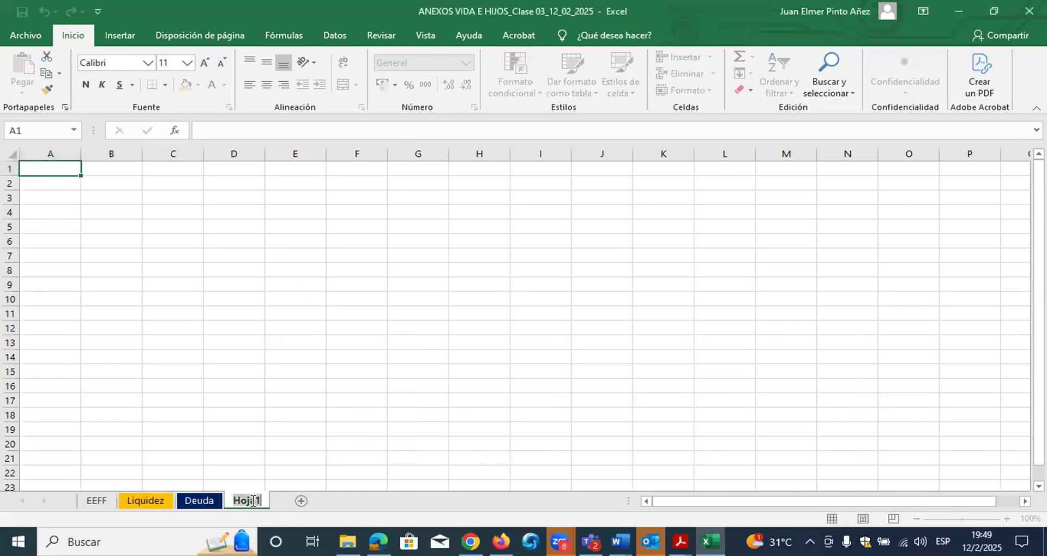
text(Actividad)
click(292, 416)
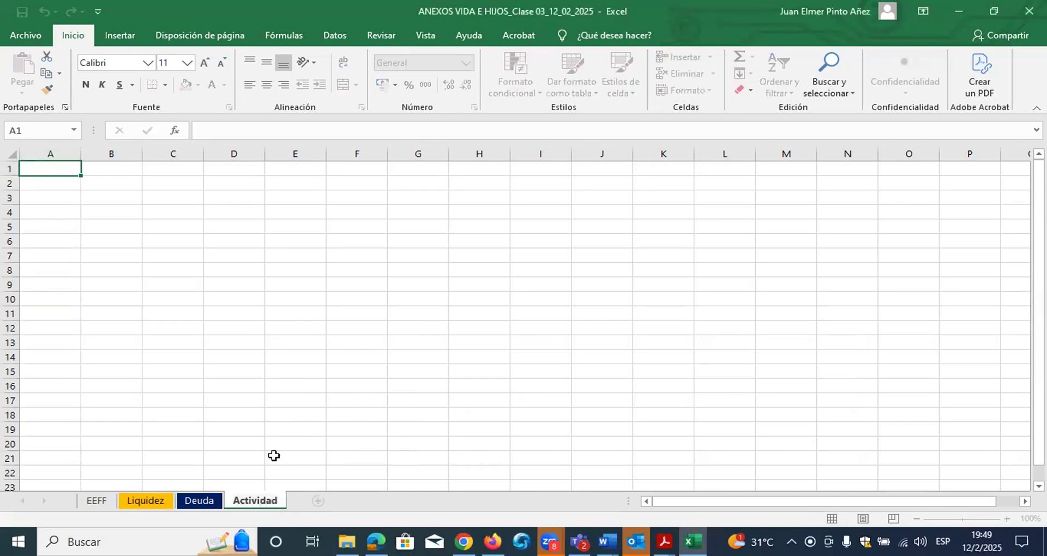
- Color the Actividad sheet tab blue
right_click(244, 502)
mouse_move(328, 437)
click(489, 483)
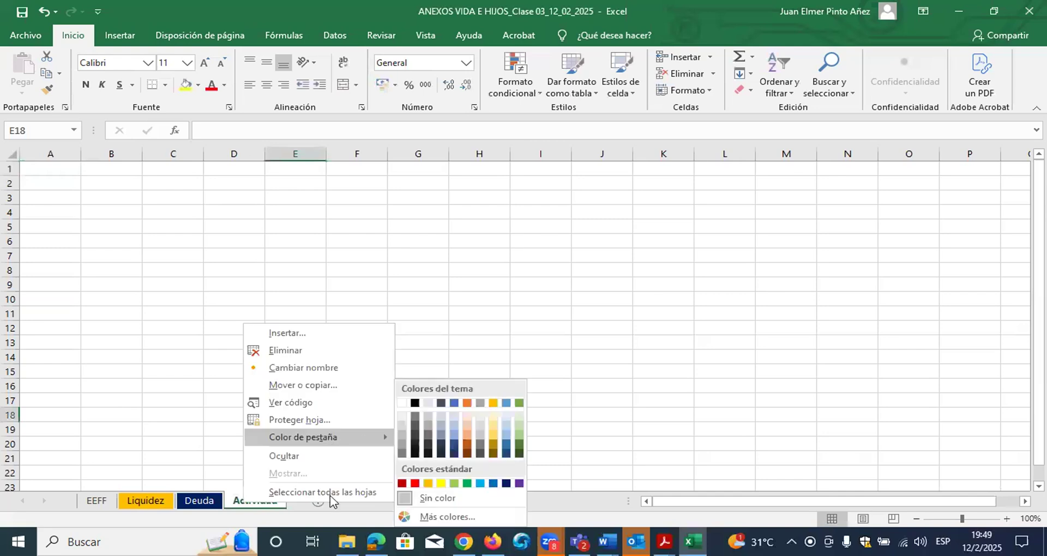
- Copy the Detalle, 1988, 1989, 1990 header row from B52:E52 of Deuda into B4:E4 of Actividad
click(202, 500)
drag(142, 175, 376, 174)
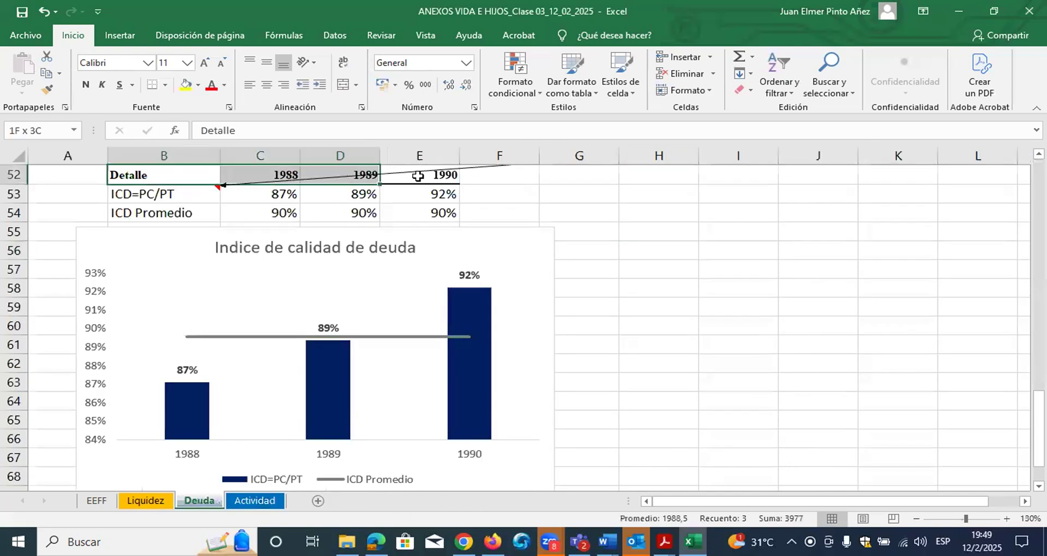
key(ctrl+c)
key(ctrl+Page_Down)
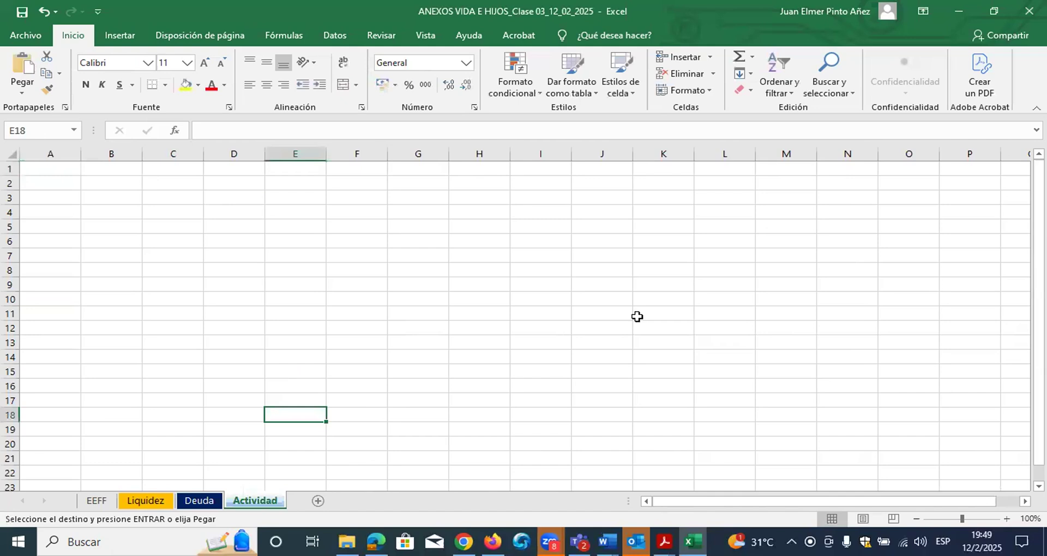
click(1007, 519)
click(1006, 519)
click(1007, 519)
click(1007, 519)
click(1006, 519)
click(1006, 519)
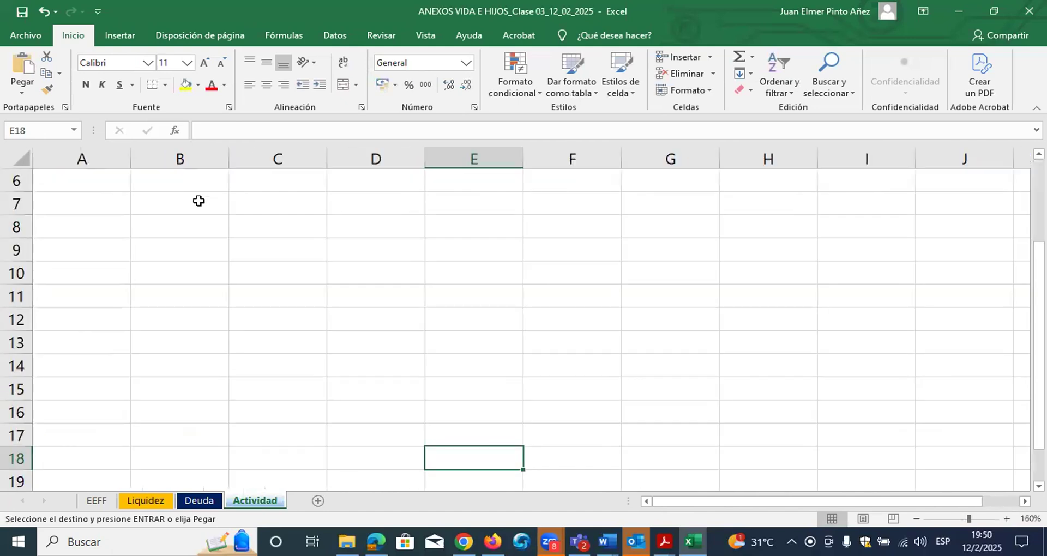
scroll(199, 201, up, 1)
click(198, 199)
key(ctrl+v)
scroll(117, 234, up, 1)
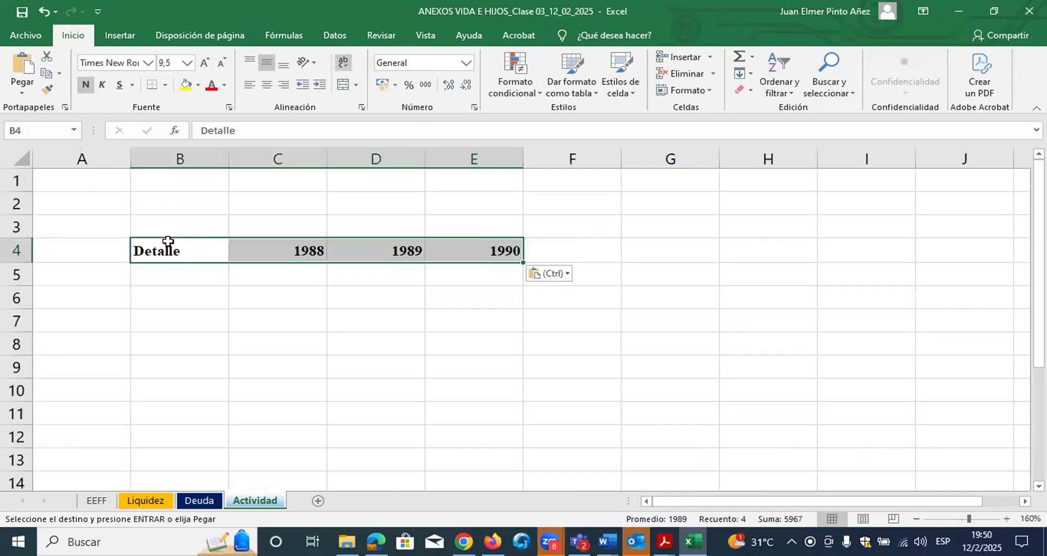
- Enter the label Rat=V/AT in cell B5 beneath Detalle
click(181, 276)
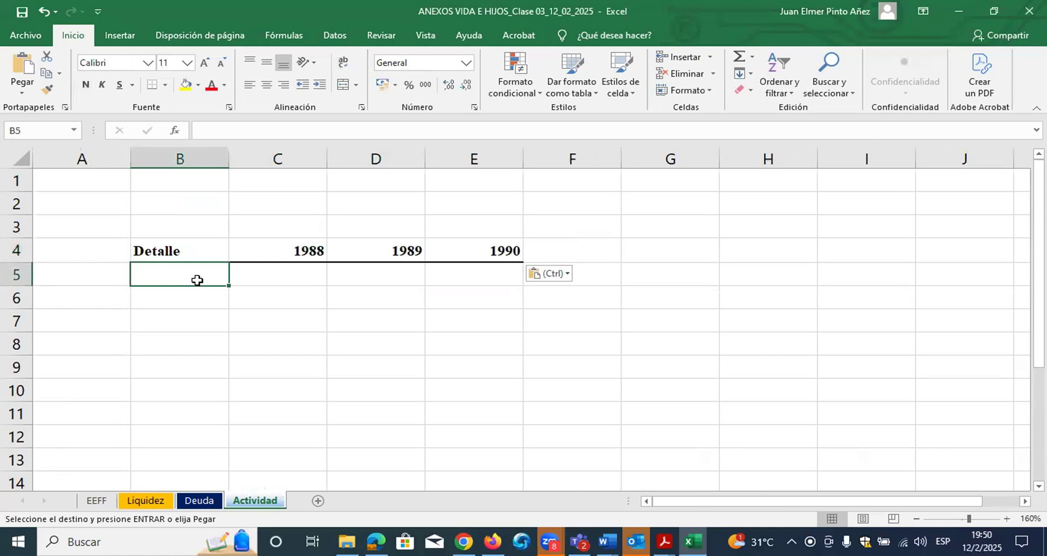
text(Rat)
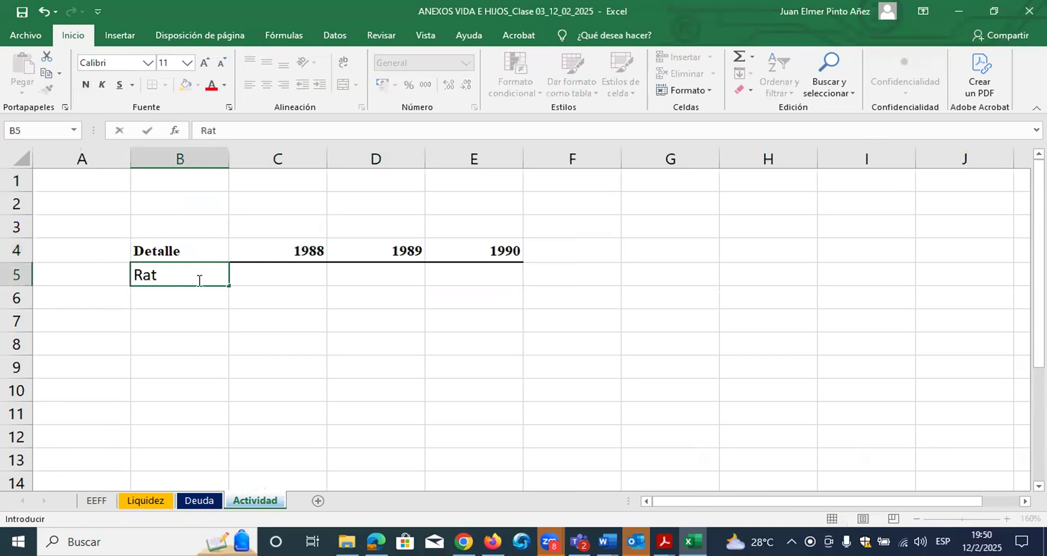
text(=V/AT)
key(Return)
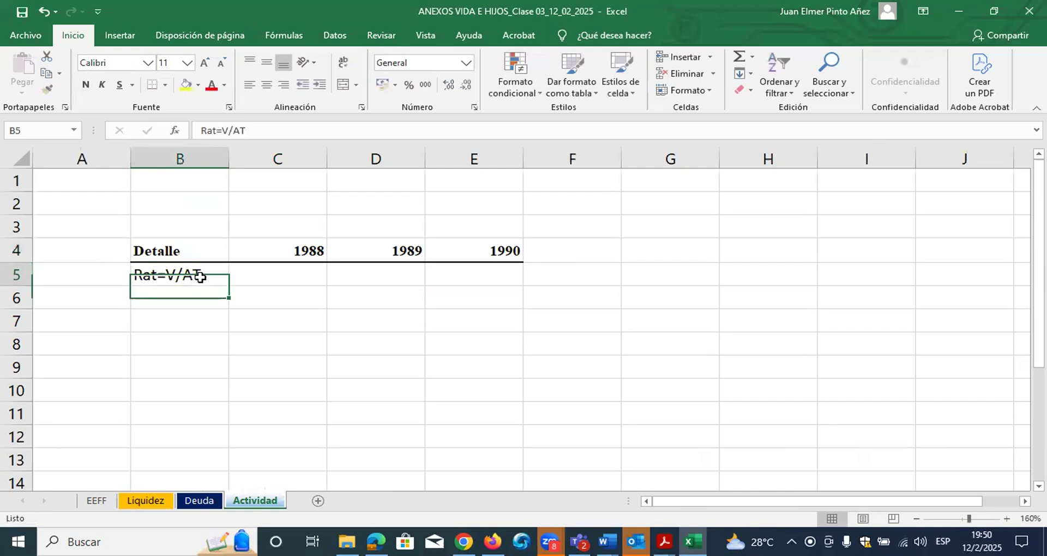
- Insert a comment on cell B5 reading "Rotación del activo total=Ventas/Activo total"
right_click(201, 281)
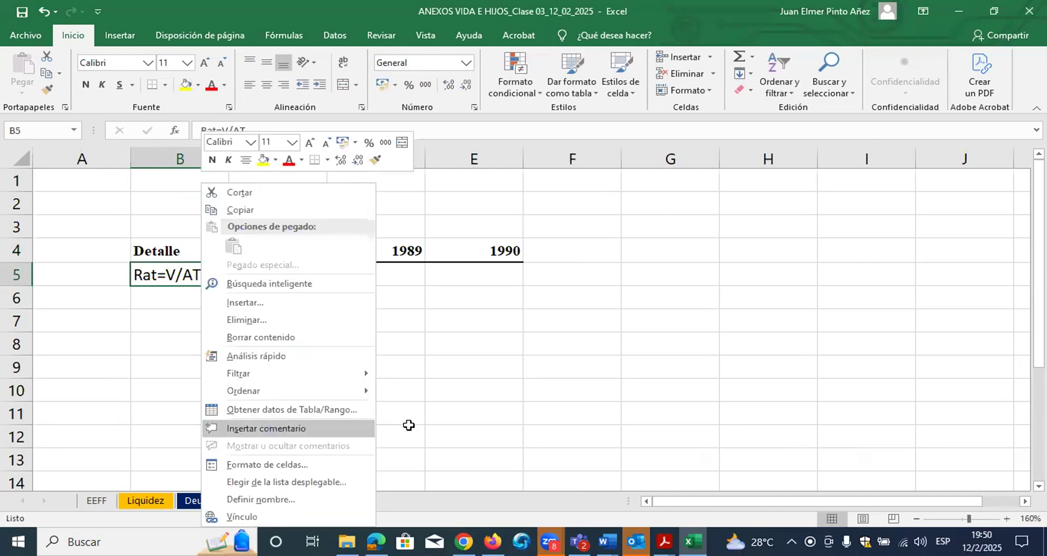
key(Return)
text(Rota)
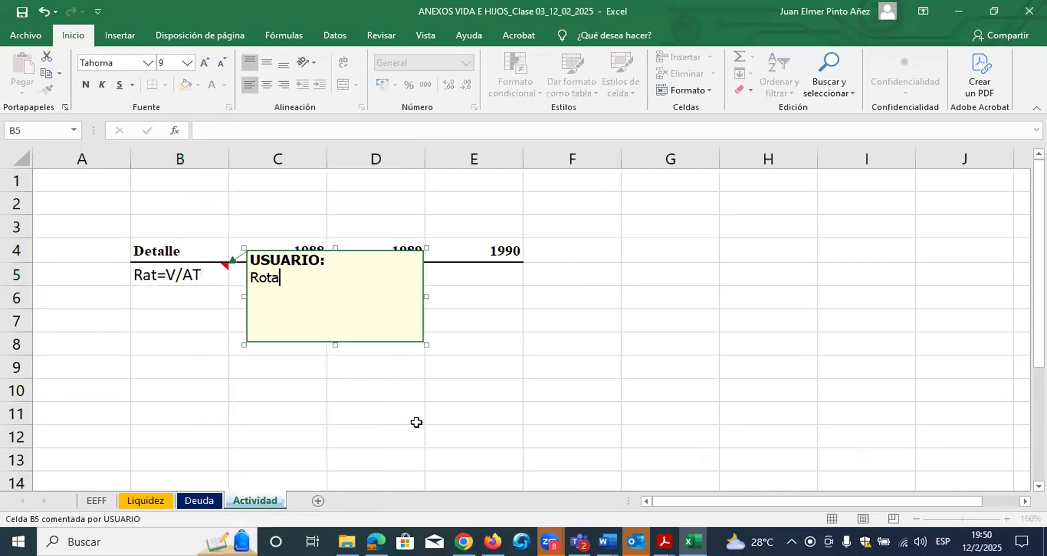
text(ción del activio)
key(BackSpace)
key(BackSpace)
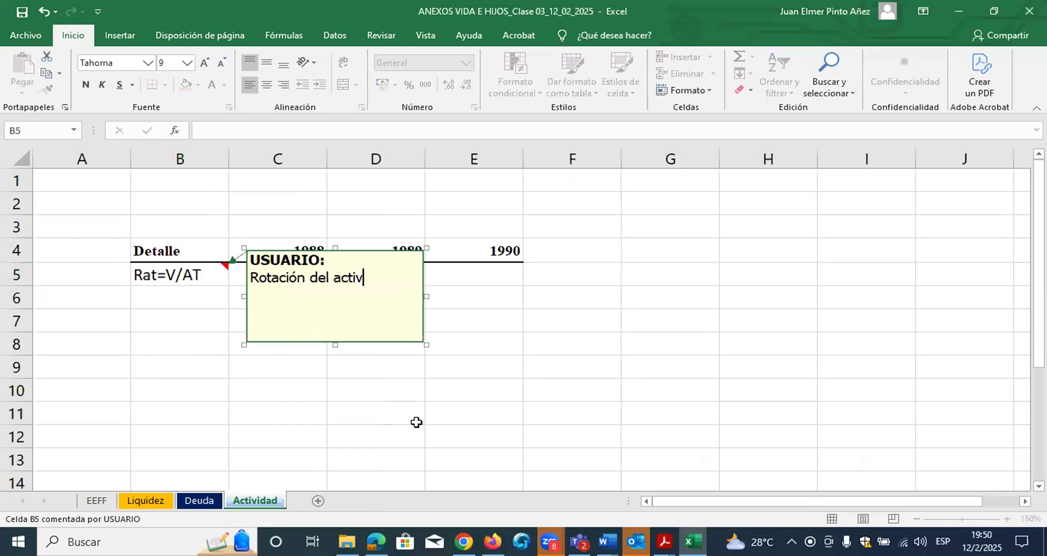
text(o total=Ven)
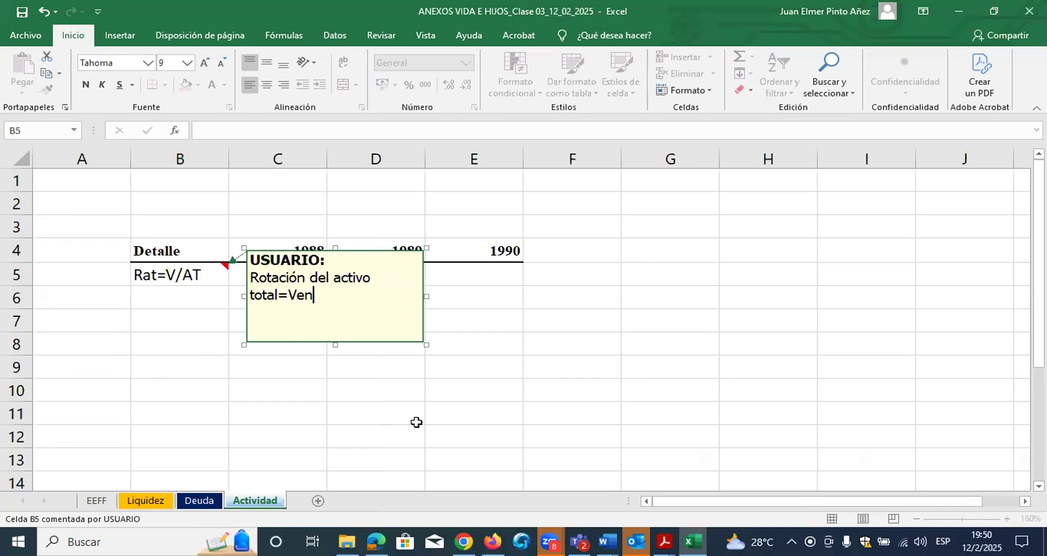
text(tas/Activo total)
click(401, 440)
- Set the comment on cell B5 to stay permanently shown
click(201, 279)
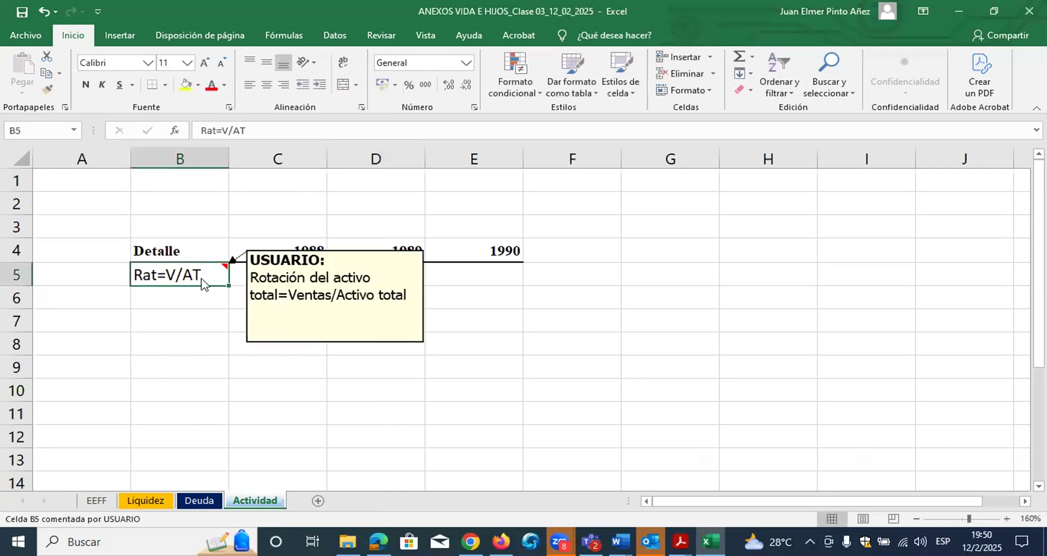
right_click(202, 278)
click(274, 349)
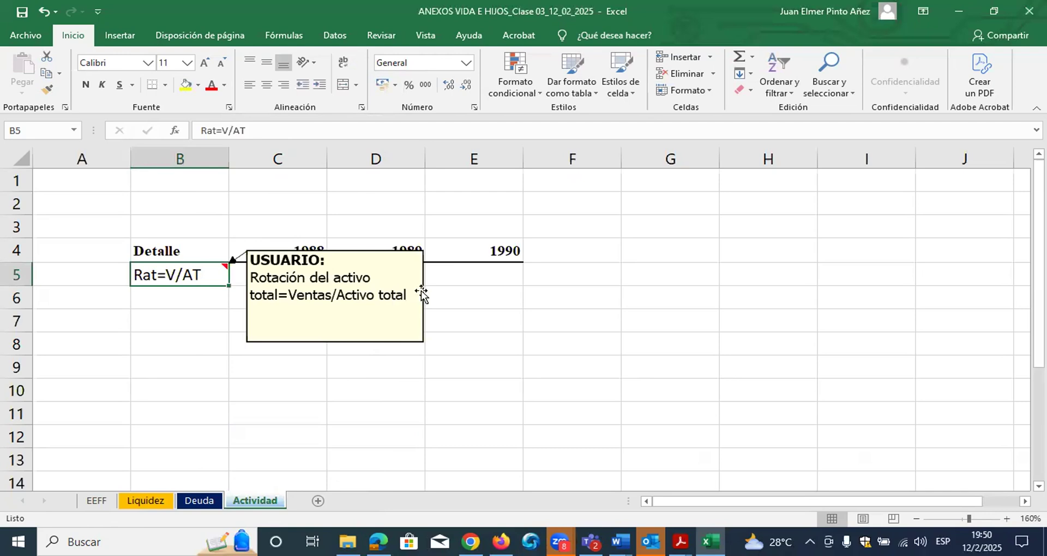
- Resize the B5 comment so the ratio definition fits on one line, and move it above the year headers
drag(459, 287, 590, 275)
drag(430, 328, 437, 283)
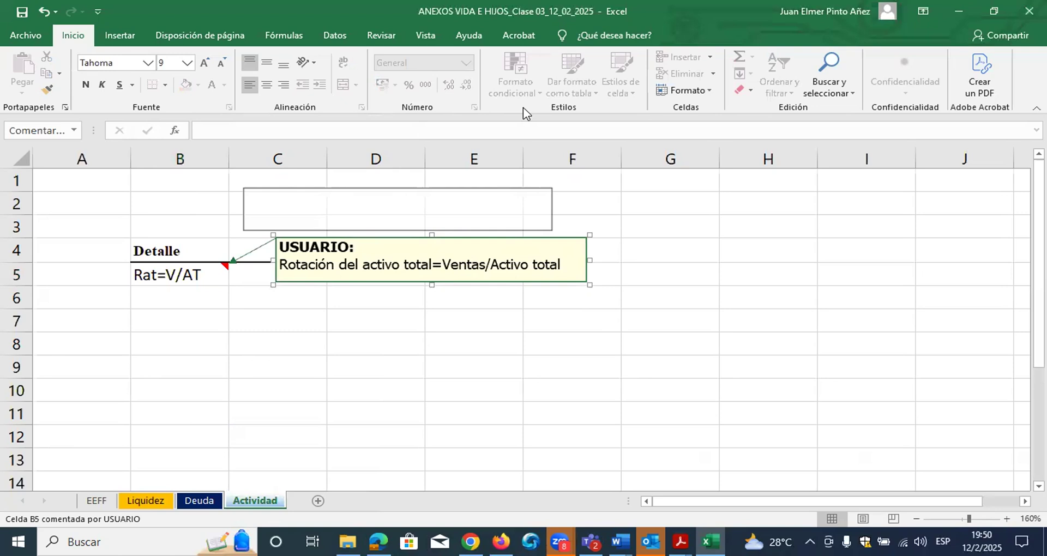
key(Escape)
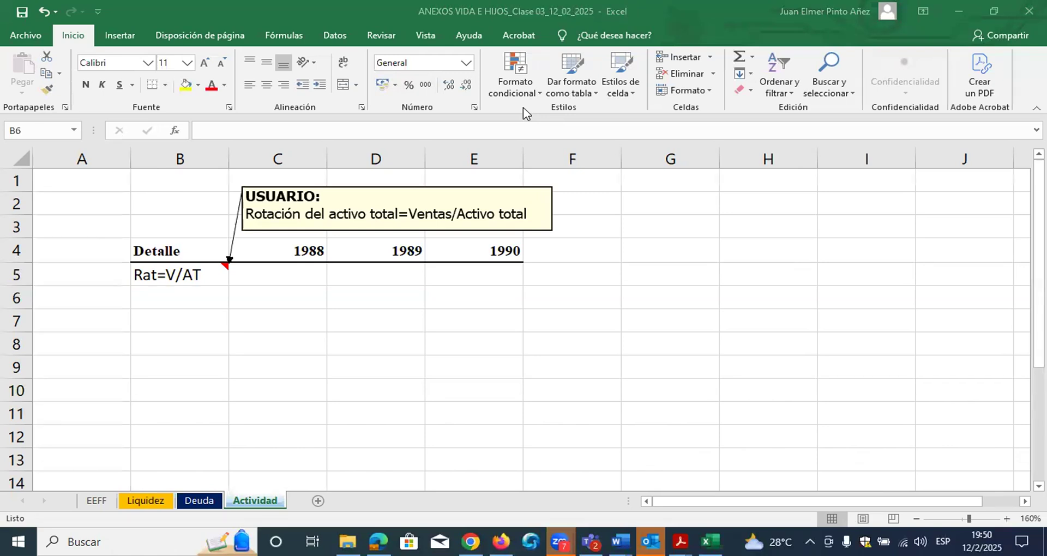
click(202, 277)
click(202, 277)
shift+click(496, 272)
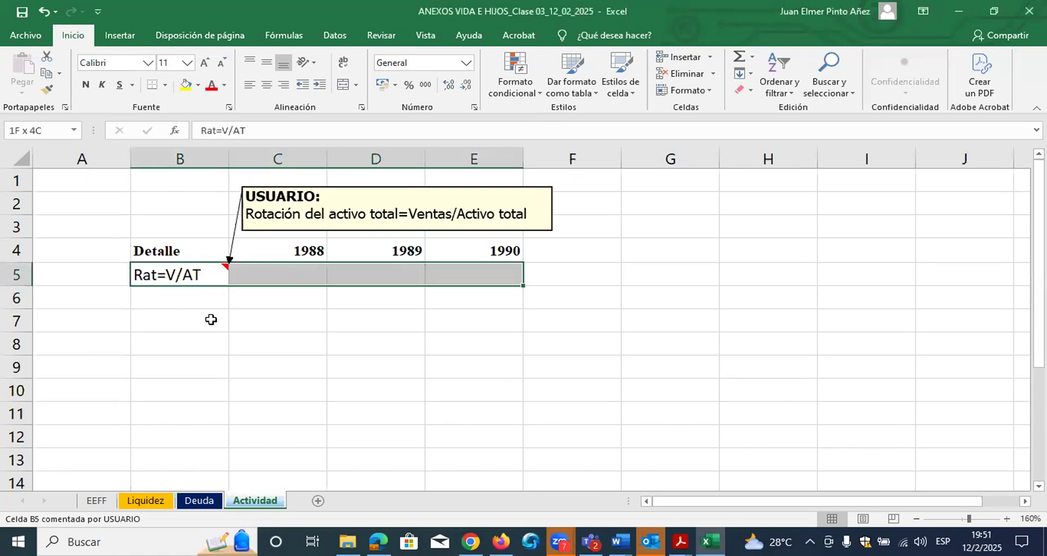
- Calculate the 1988 total asset turnover in C5 by dividing VENTAS by Total del Activo from the EEFF sheet, =EEFF!B5/EEFF!B33
click(279, 280)
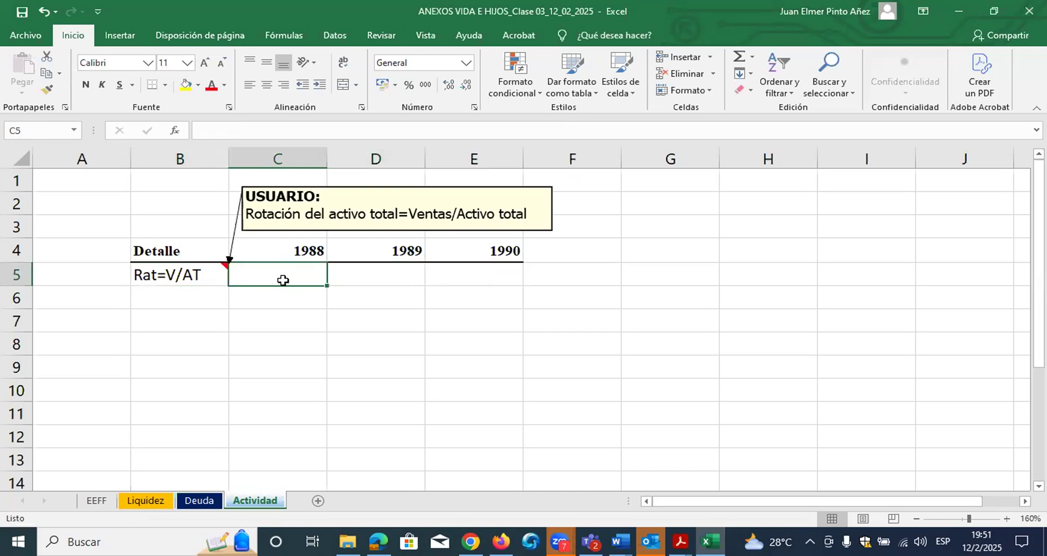
text(=)
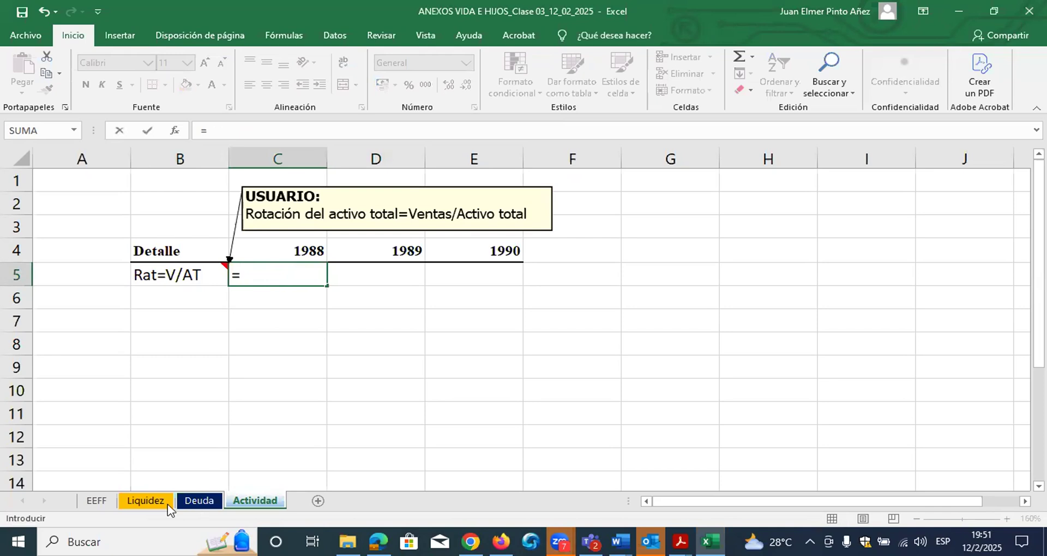
click(104, 501)
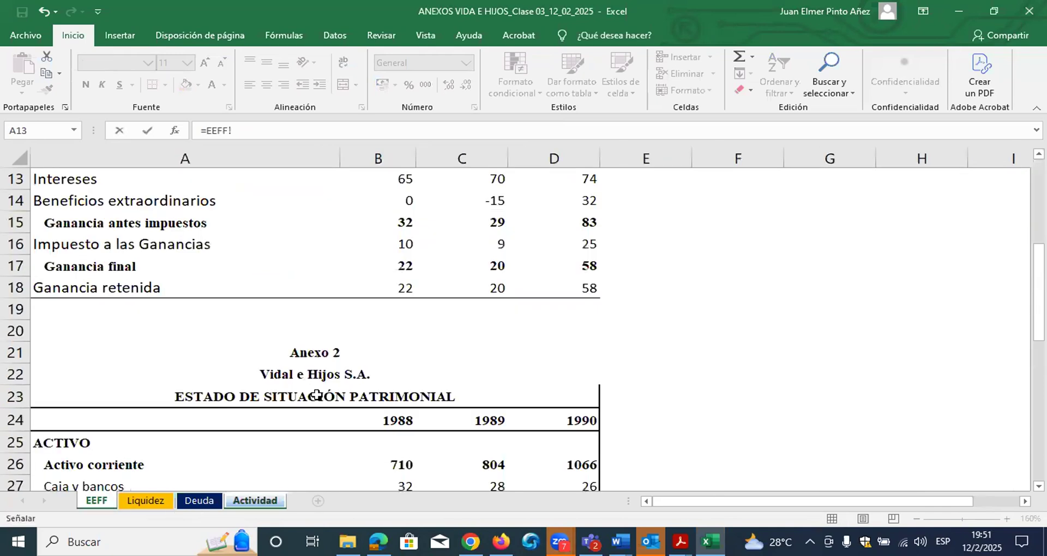
scroll(319, 390, down, 2)
scroll(323, 380, up, 4)
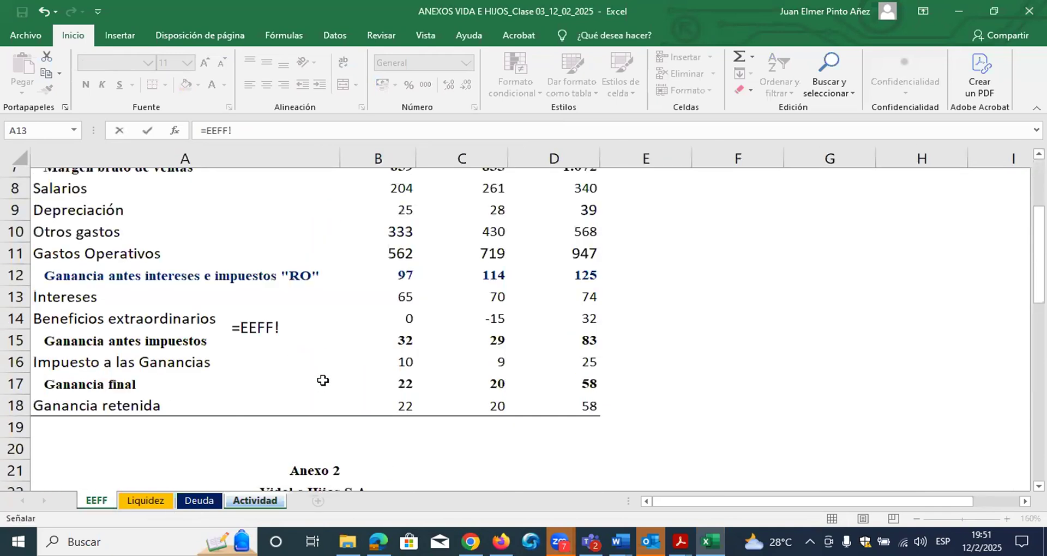
scroll(420, 281, up, 2)
click(400, 268)
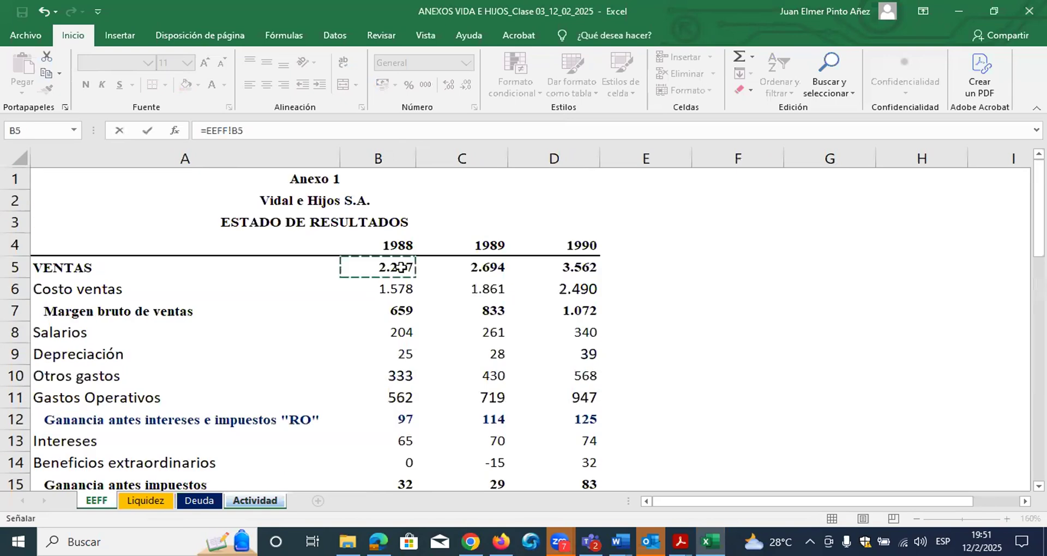
text(/)
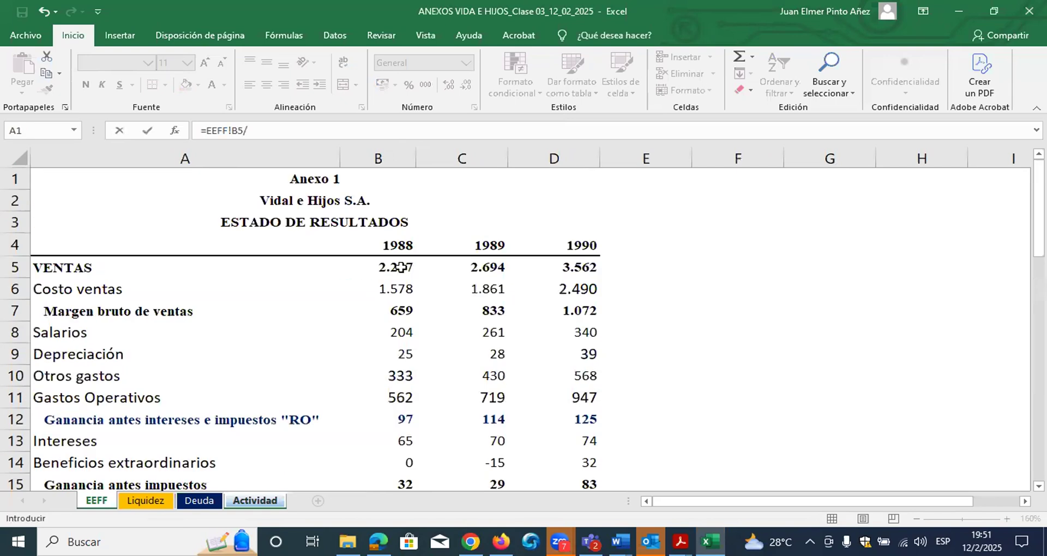
scroll(391, 349, down, 2)
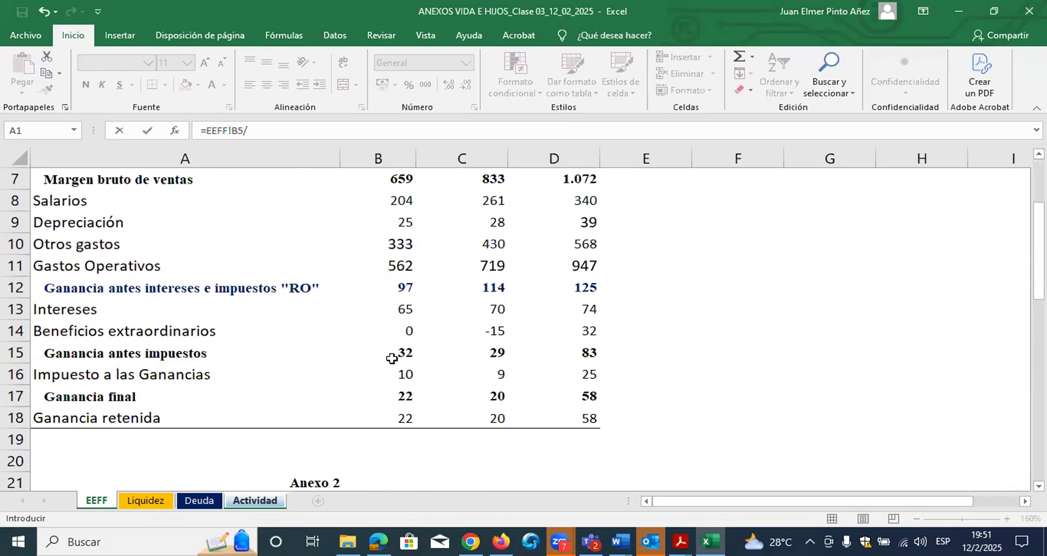
scroll(393, 360, down, 4)
scroll(396, 395, down, 3)
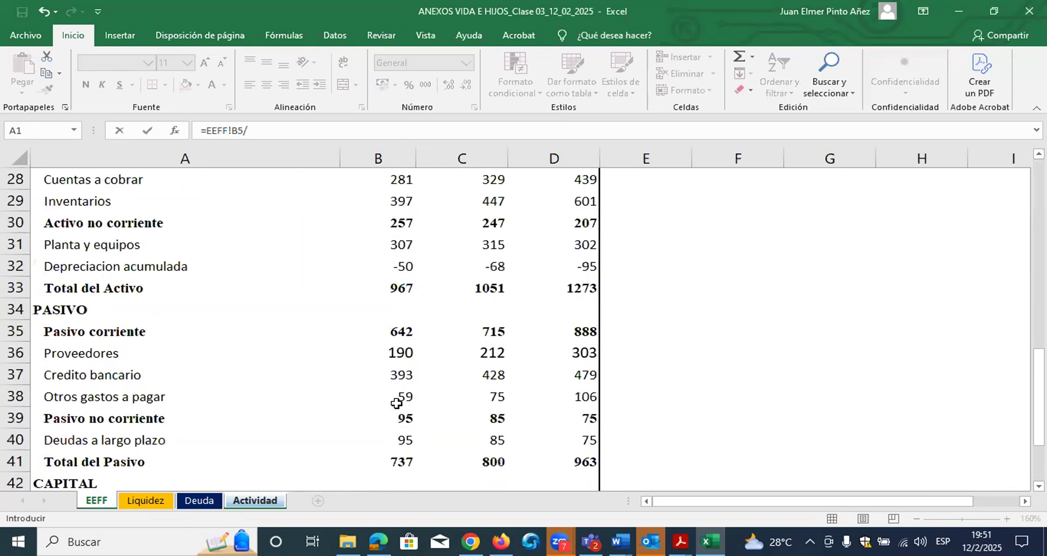
scroll(163, 412, down, 1)
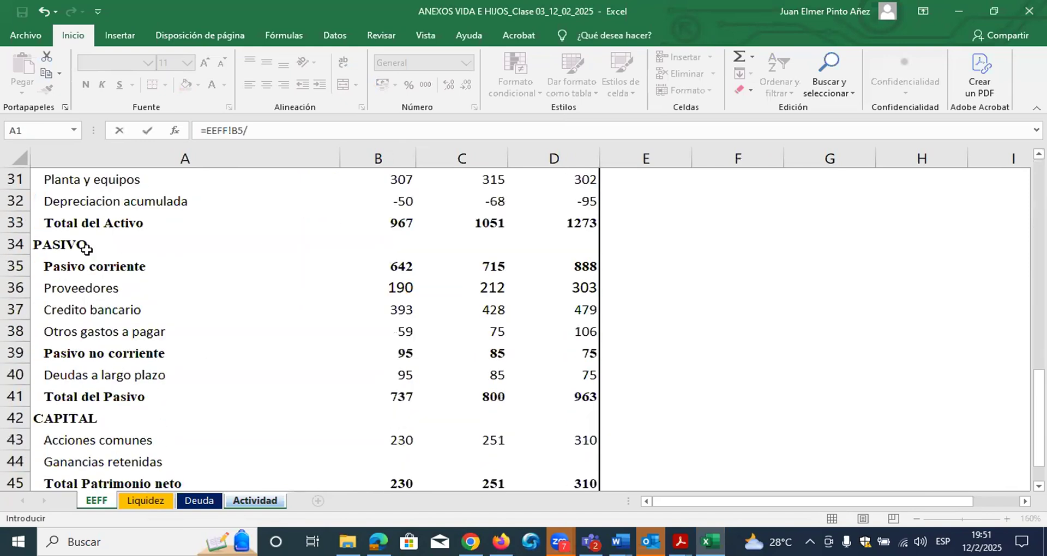
click(382, 220)
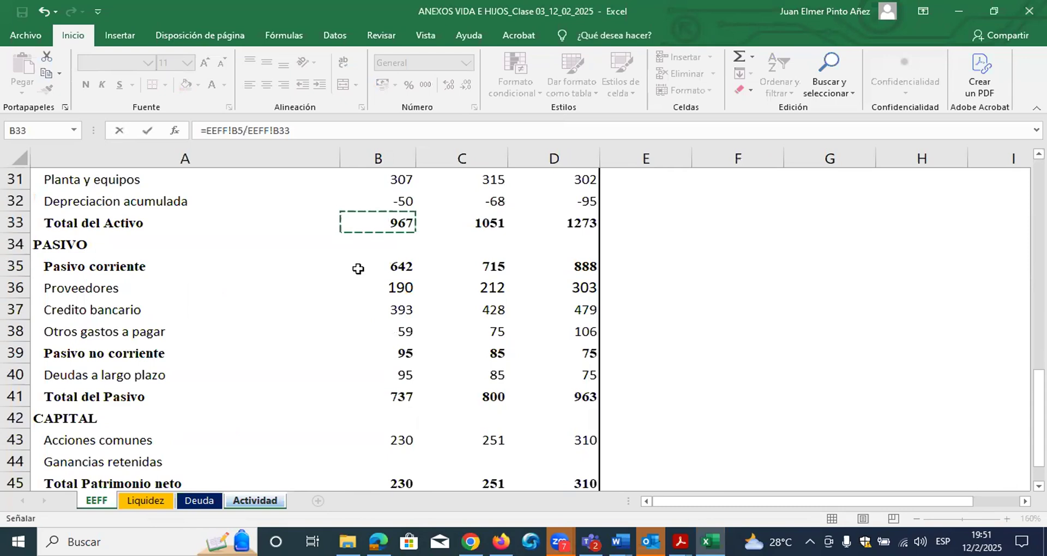
key(Return)
- Fill the turnover formula from C5 across D5:E5 and format the ratios as Contabilidad with two decimals
click(323, 280)
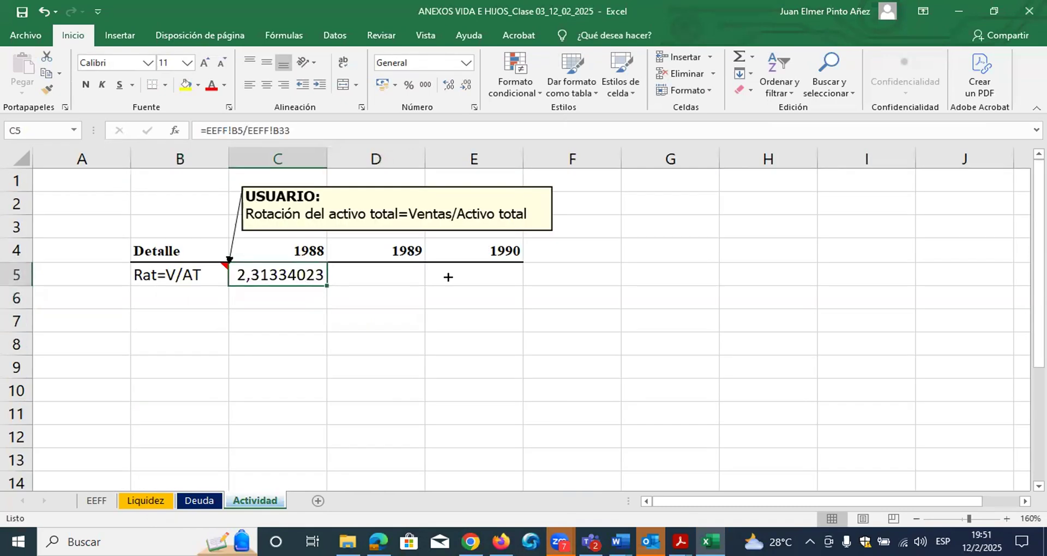
drag(448, 277, 495, 275)
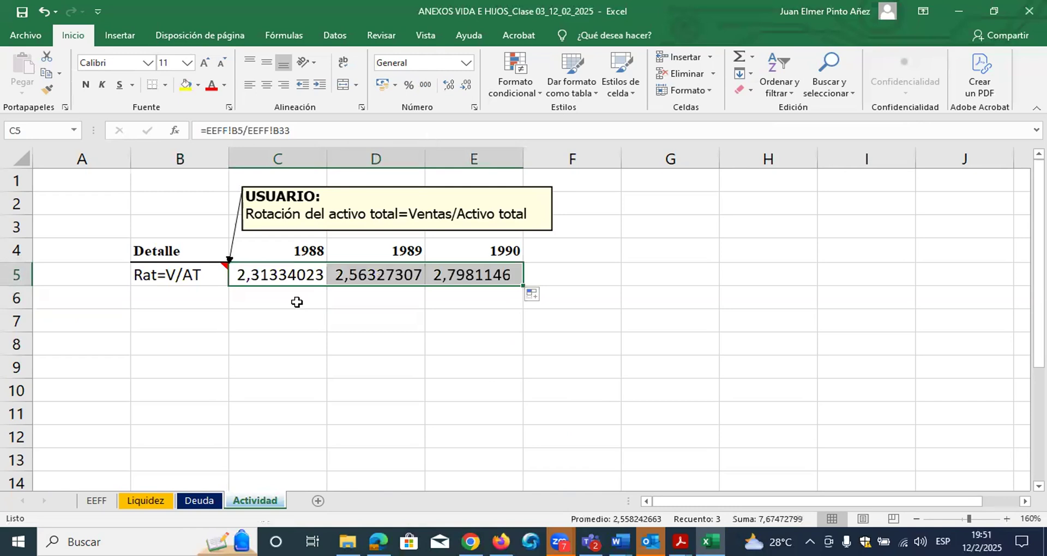
- Enter the label "Rat pomedio" in cell B6 beneath Rat=V/AT
click(165, 295)
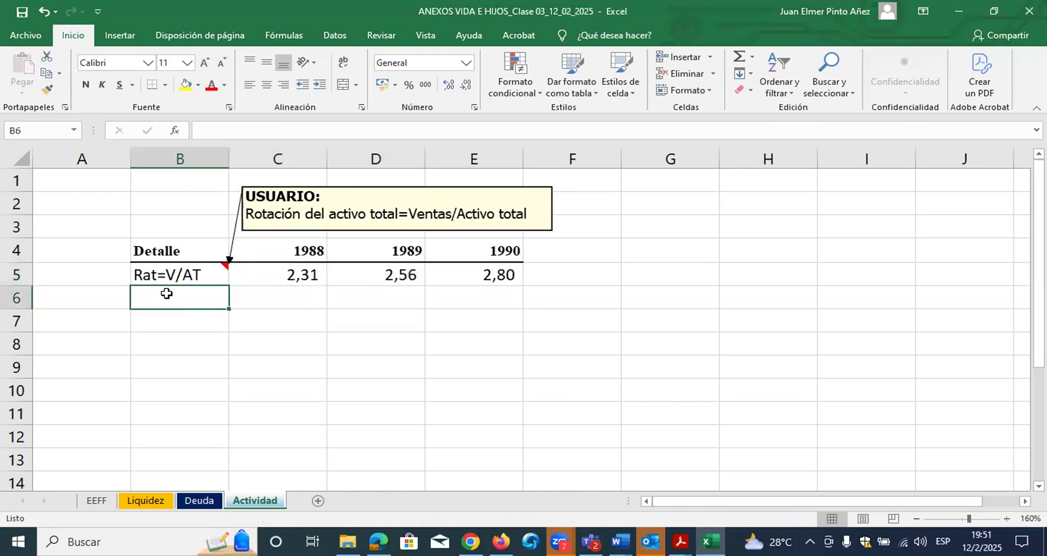
text(Ray)
key(BackSpace)
text(r)
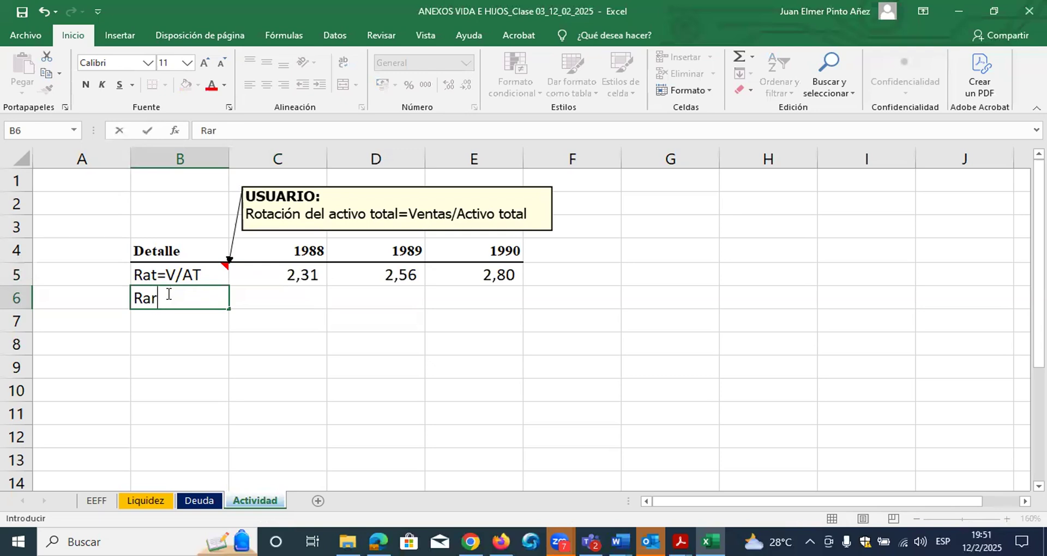
text(t poo)
key(BackSpace)
key(BackSpace)
text(omedi)
key(BackSpace)
text(dio)
key(Return)
- Average the three yearly turnover ratios in C6 with absolute references, =PROMEDIO($C$5:$E$5)
key(Right)
key(Up)
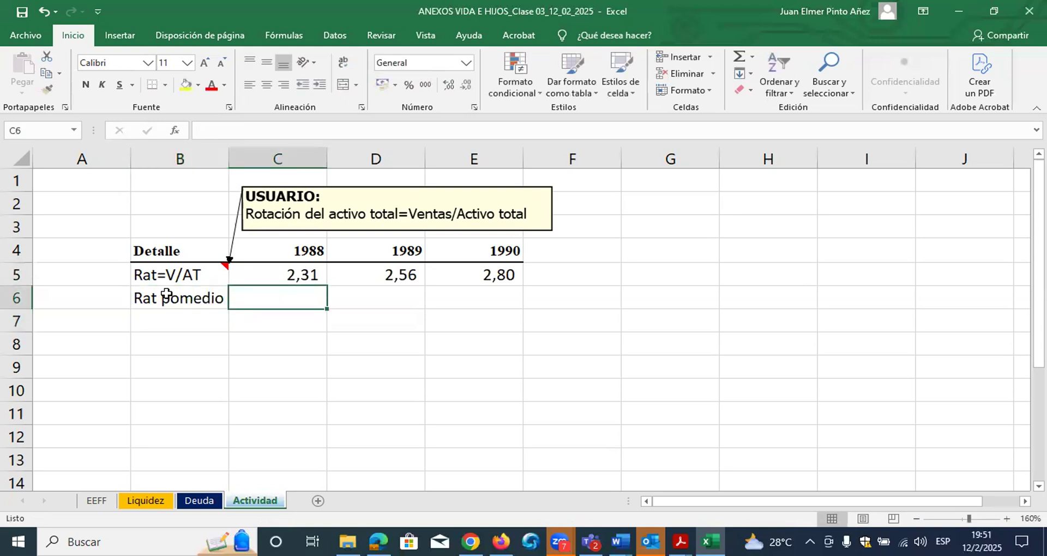
text(=prom)
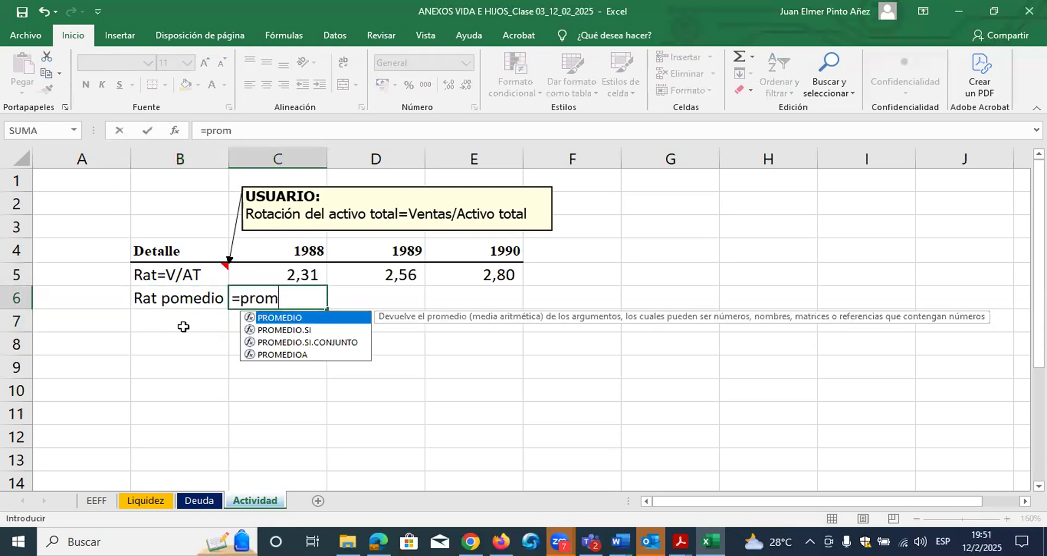
key(Tab)
click(316, 275)
drag(316, 275, 458, 268)
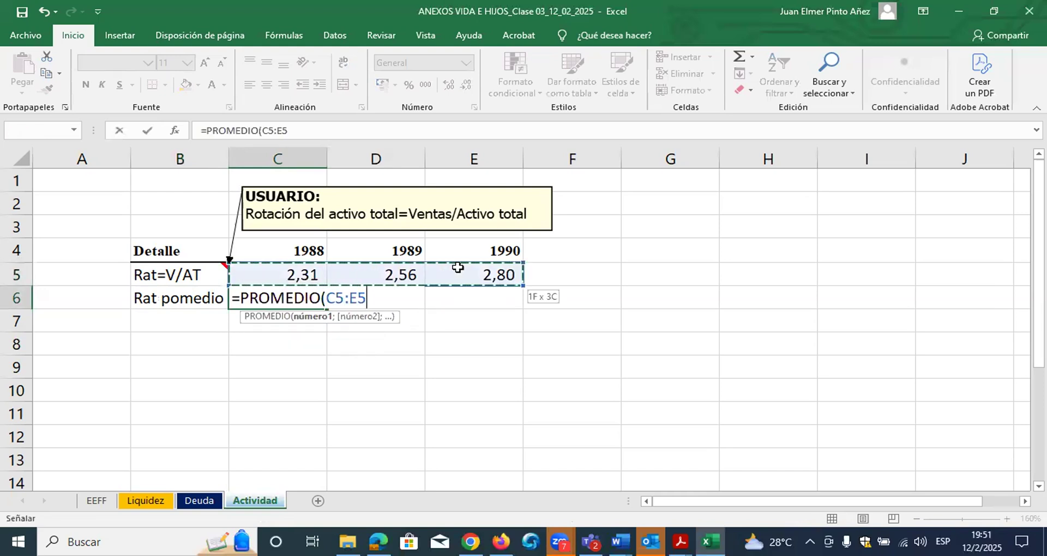
key(F4)
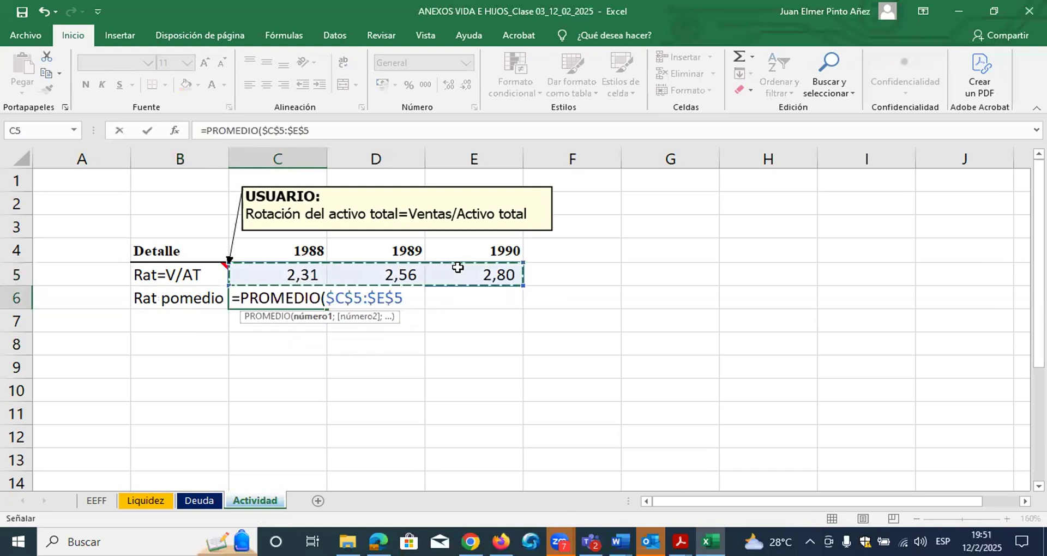
text(()
key(Return)
key(Return)
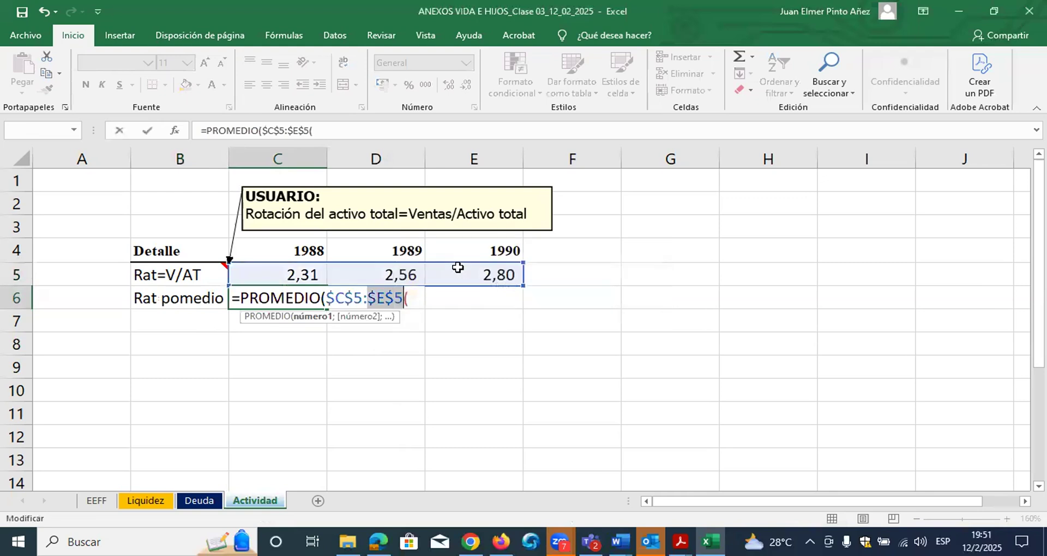
key(End)
key(BackSpace)
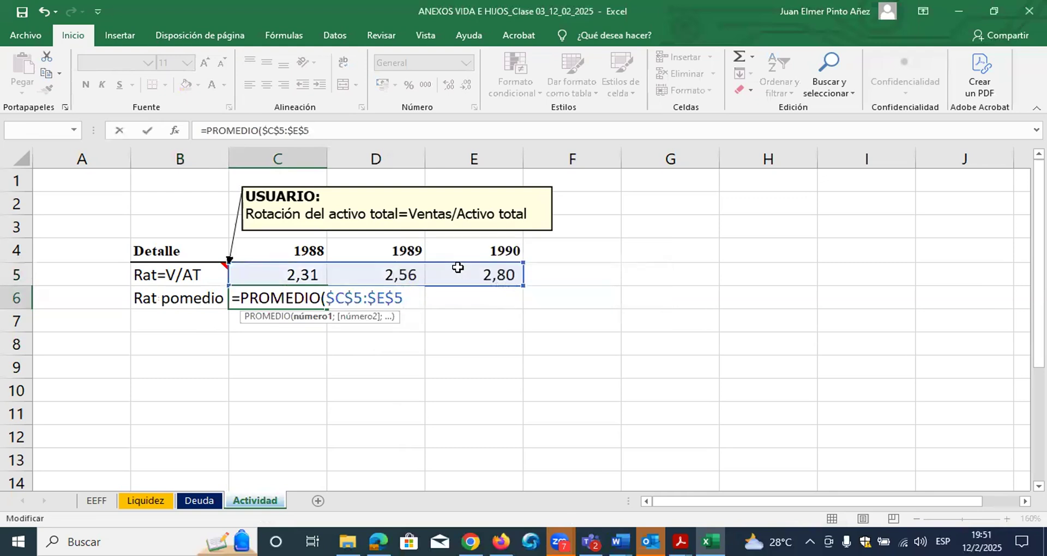
text())
key(Return)
- Copy the average formula from C6 across to D6:E6 for 1989 and 1990
key(Up)
key(ctrl+c)
key(shift+Right)
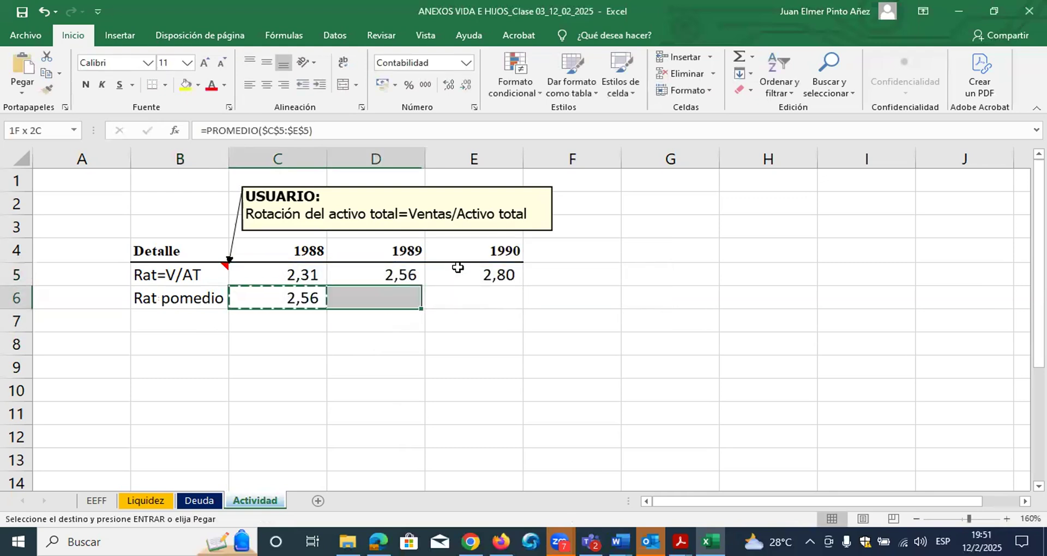
key(shift+Right)
key(ctrl+v)
key(Up)
key(Left)
key(Left)
key(Escape)
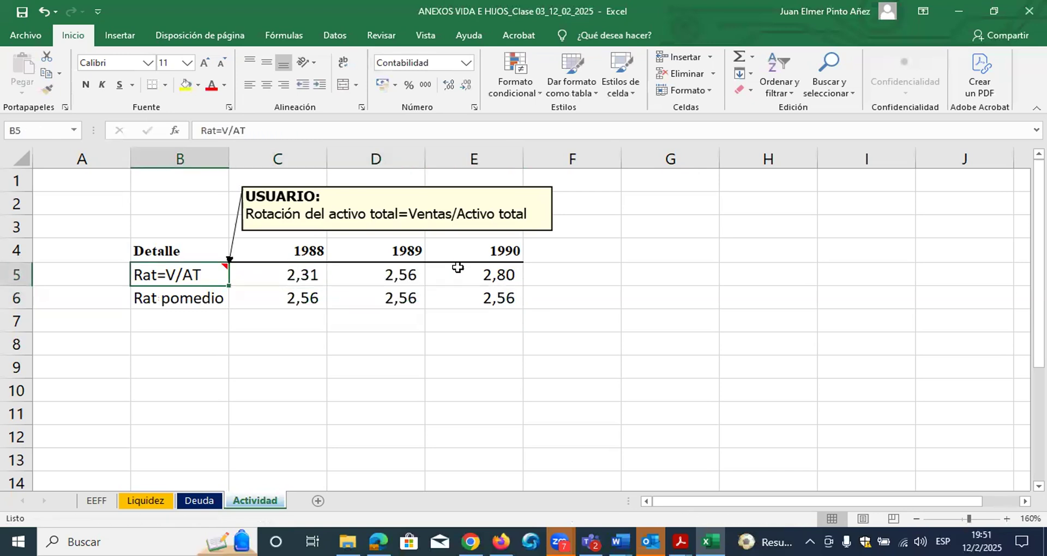
- Insert the recommended combination chart of columns with an average line from B4:E6 and place it directly below the table
key(Up)
key(shift+Right)
key(shift+Right)
key(shift+Right)
key(shift+Down)
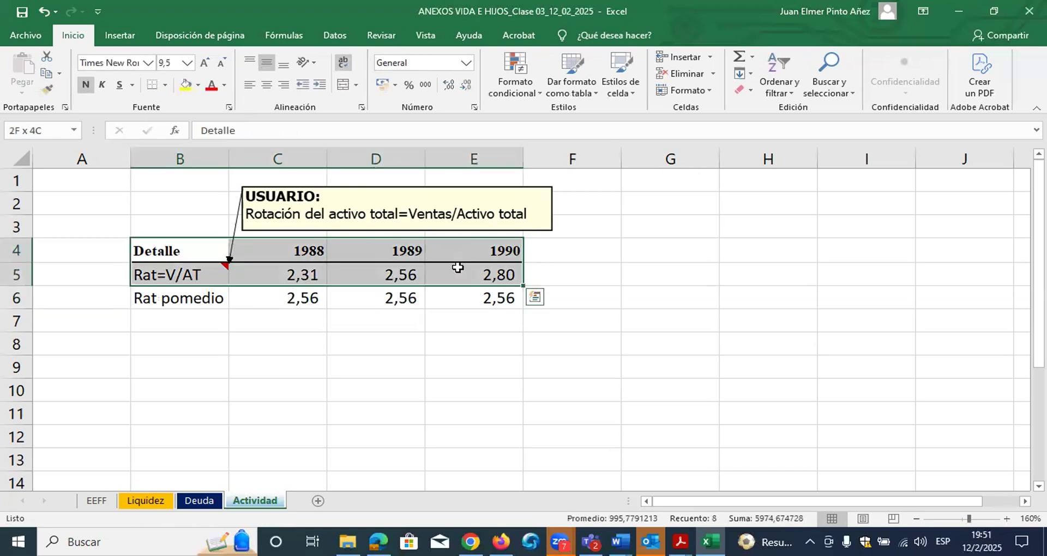
key(shift+Down)
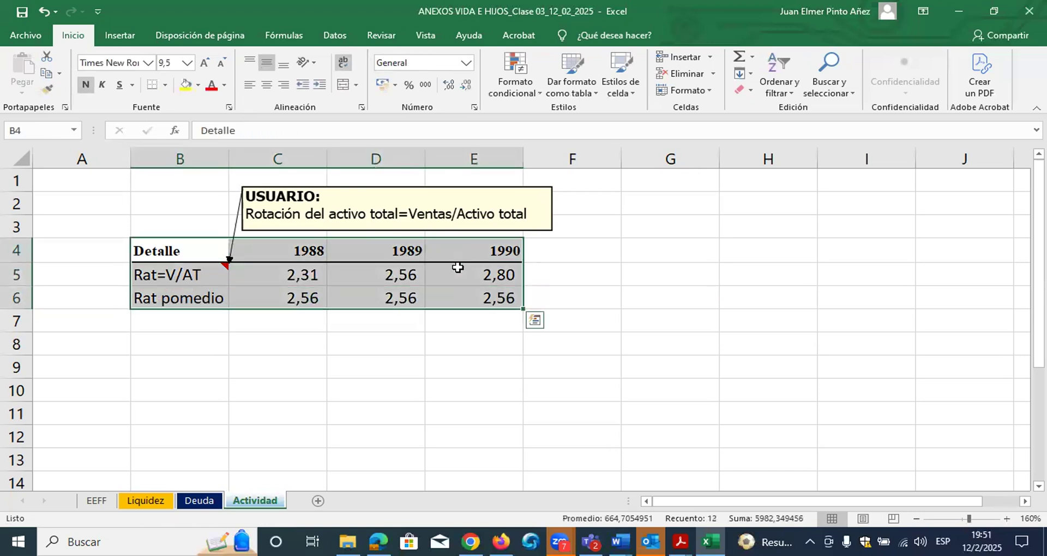
click(130, 38)
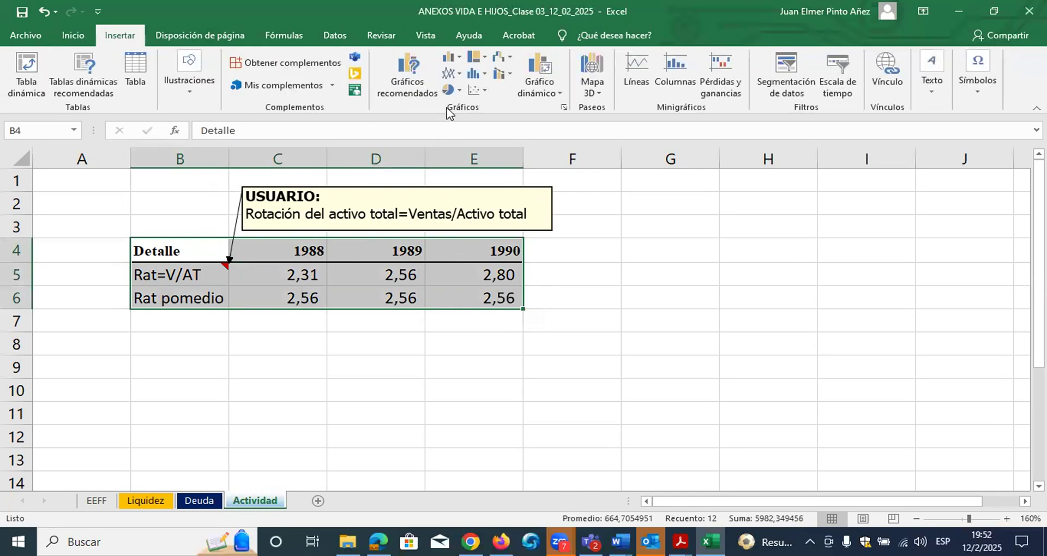
click(409, 87)
click(664, 460)
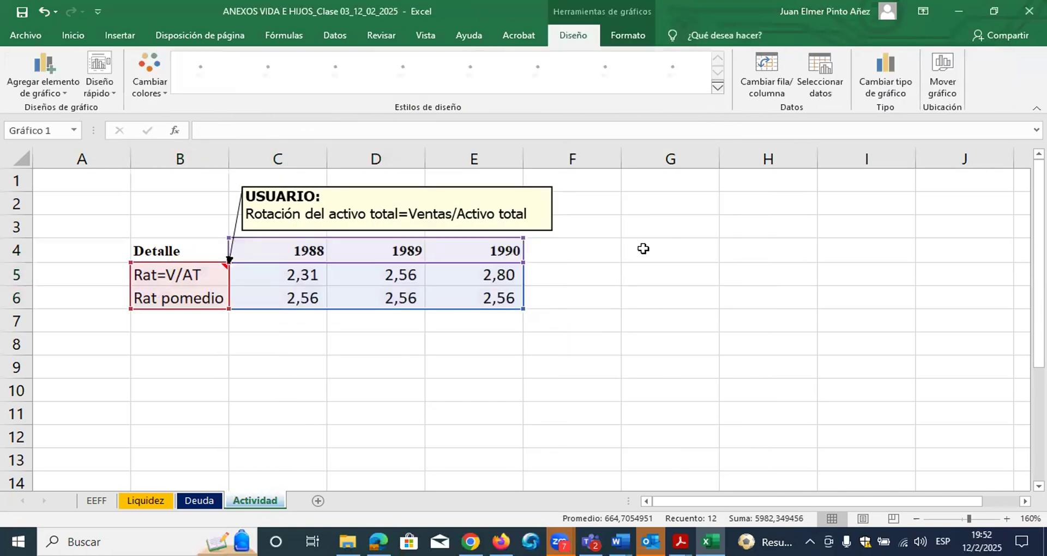
drag(818, 186, 672, 313)
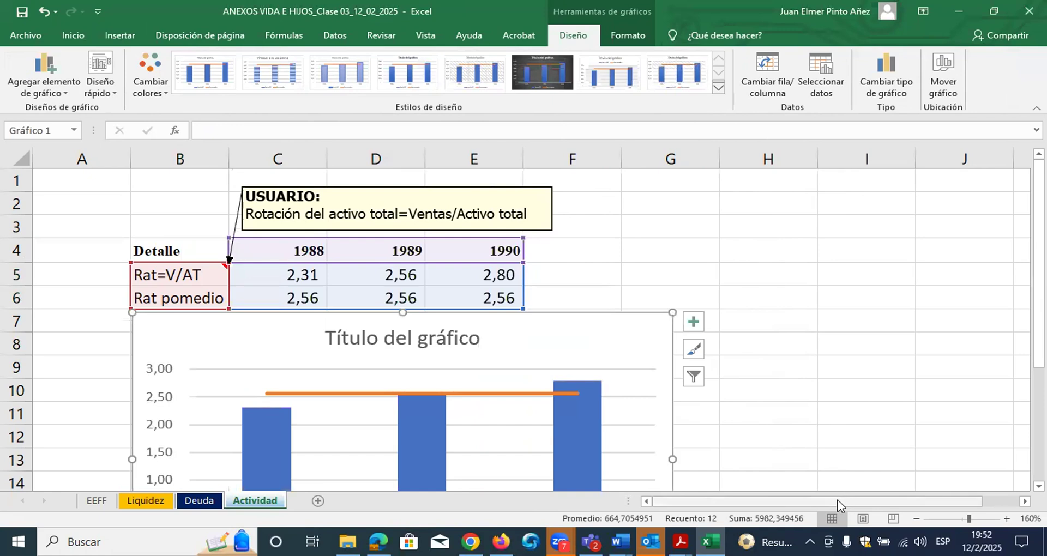
- Replace the chart title with "Rotación del activo total"
click(342, 339)
triple_click(341, 339)
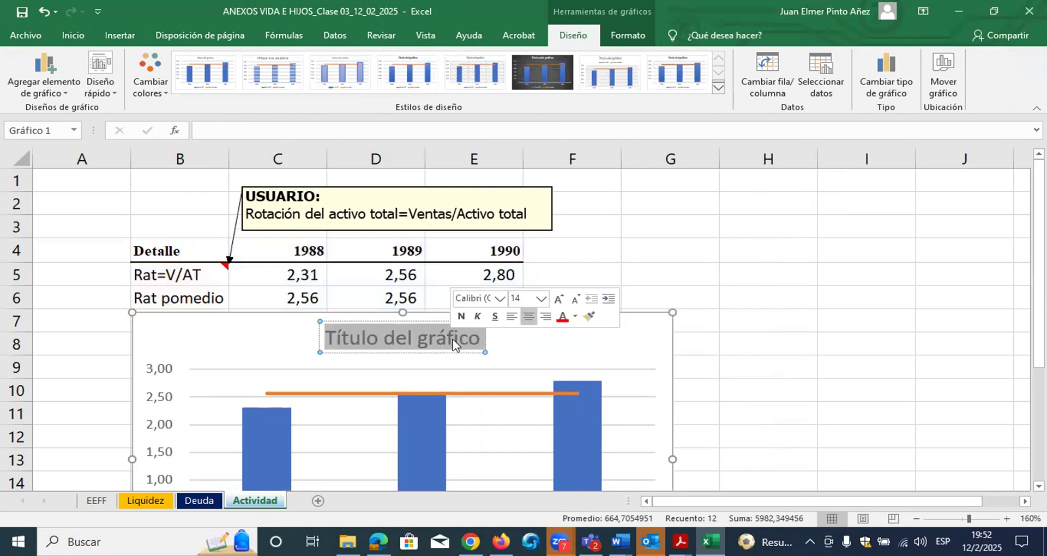
text(Rotación del activo to)
key(BackSpace)
text(toral)
key(BackSpace)
key(BackSpace)
key(BackSpace)
text(tal)
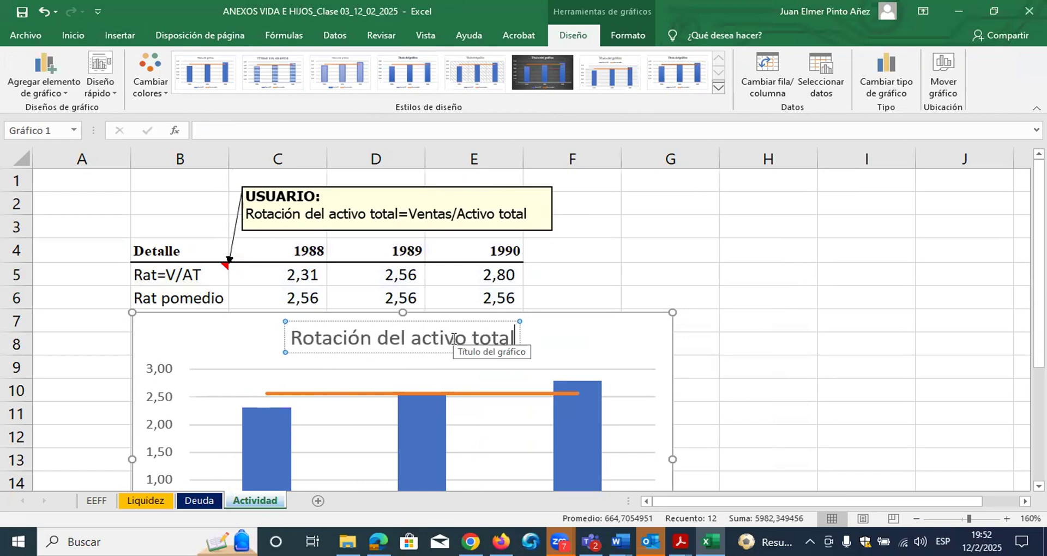
click(756, 310)
- Shift the asset turnover chart sideways so it starts within column A and lies below row 6
scroll(657, 319, down, 1)
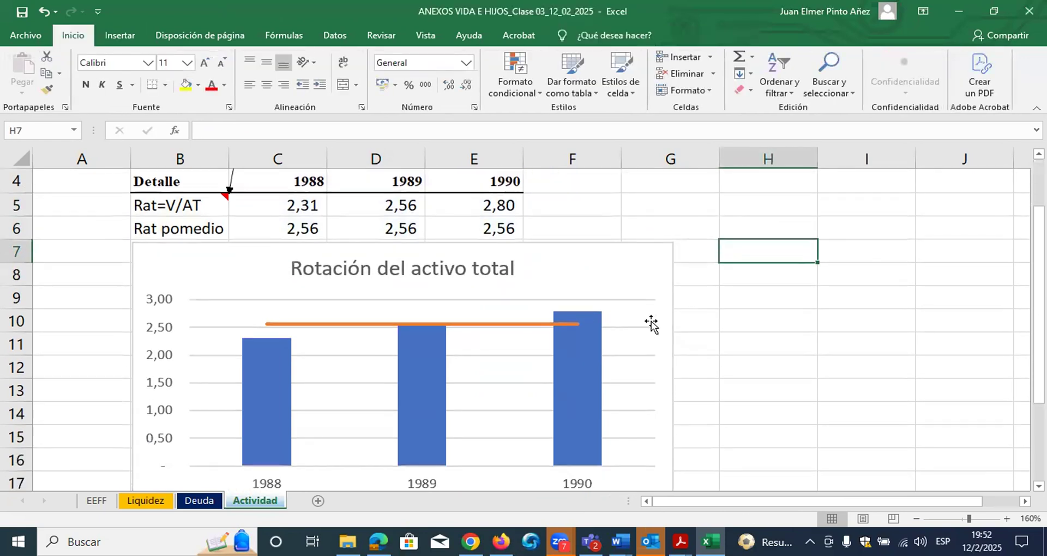
scroll(651, 321, down, 1)
drag(620, 211, 574, 208)
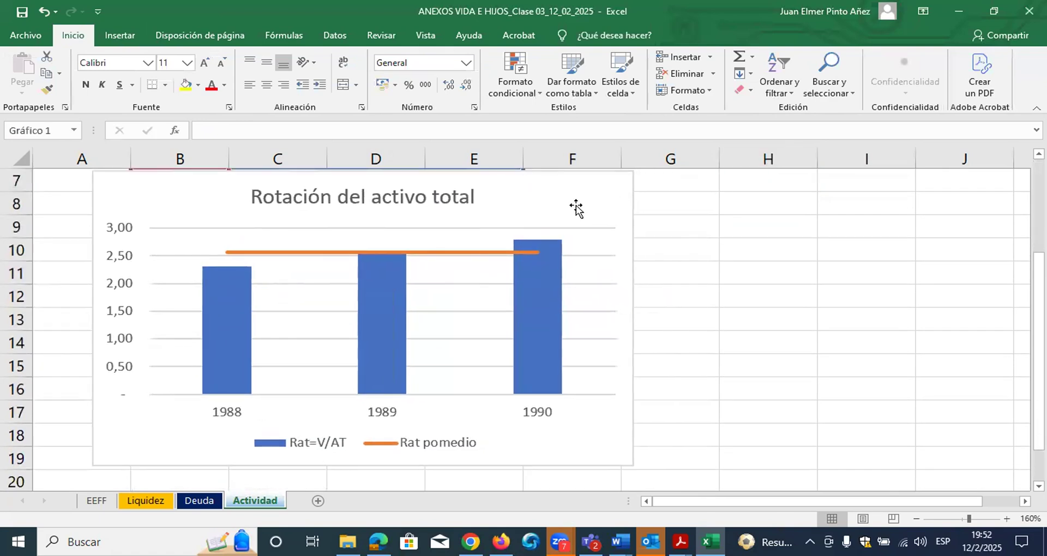
- Fill the Rat=V/AT columns with solid dark blue
double_click(557, 293)
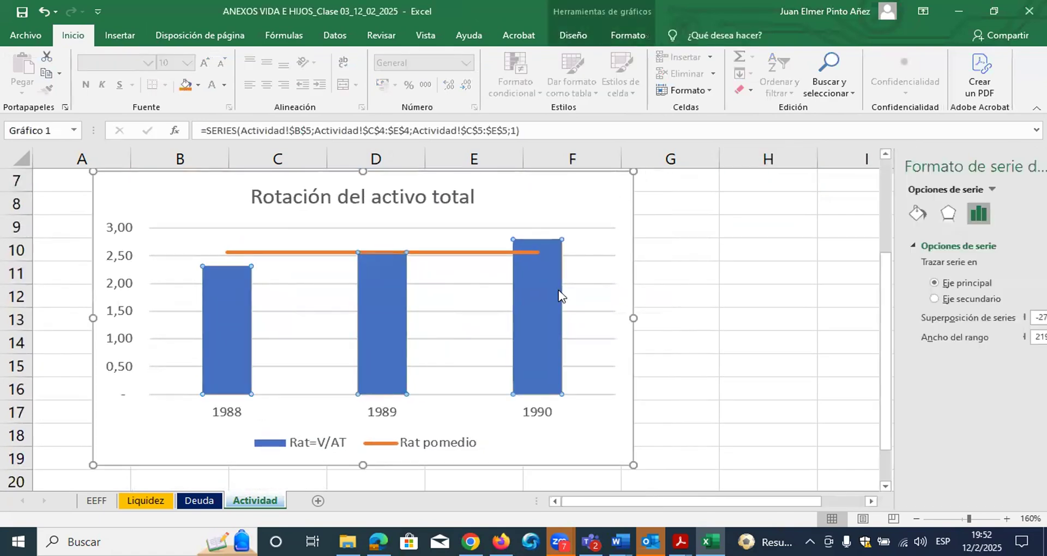
click(852, 214)
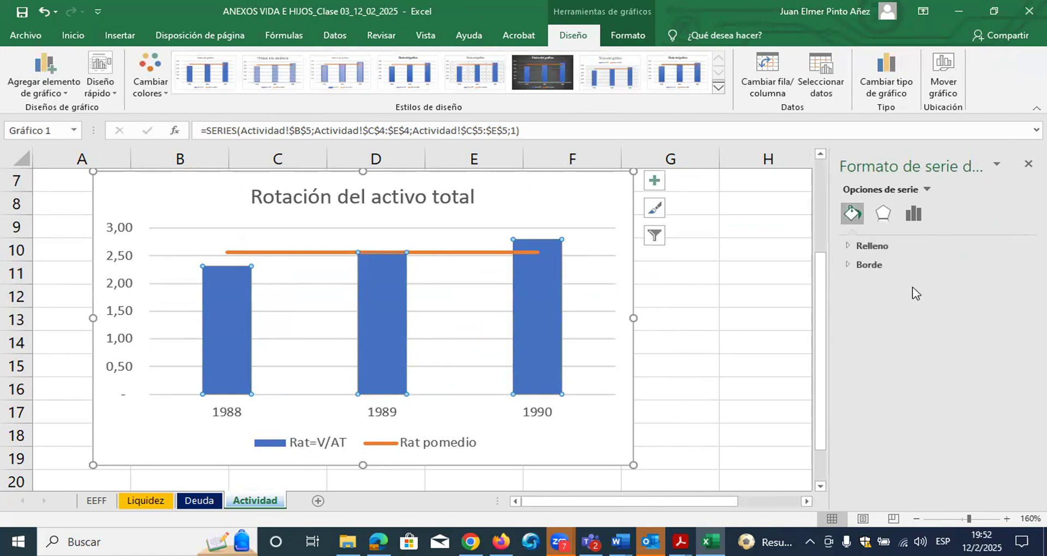
click(871, 246)
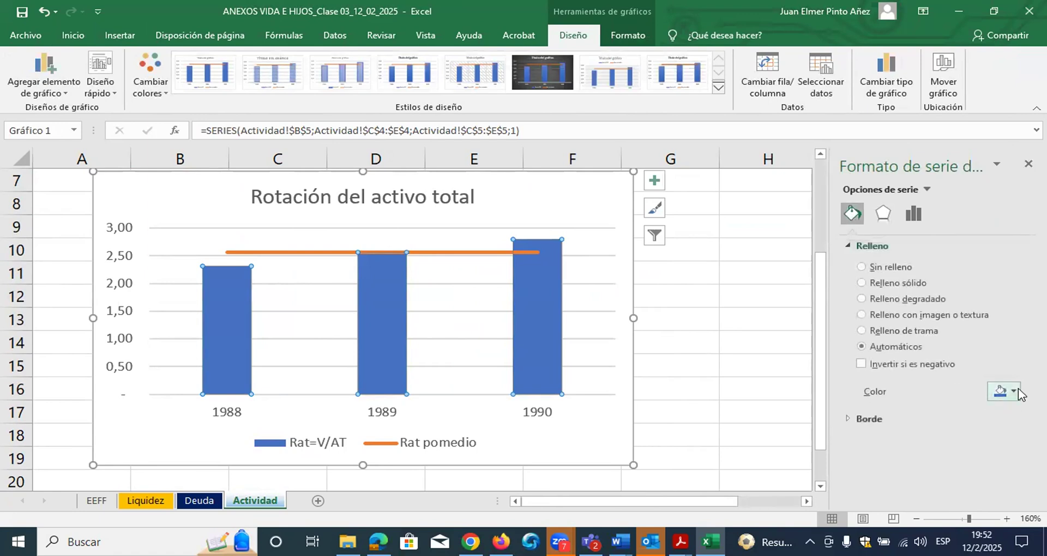
click(1007, 392)
click(1026, 504)
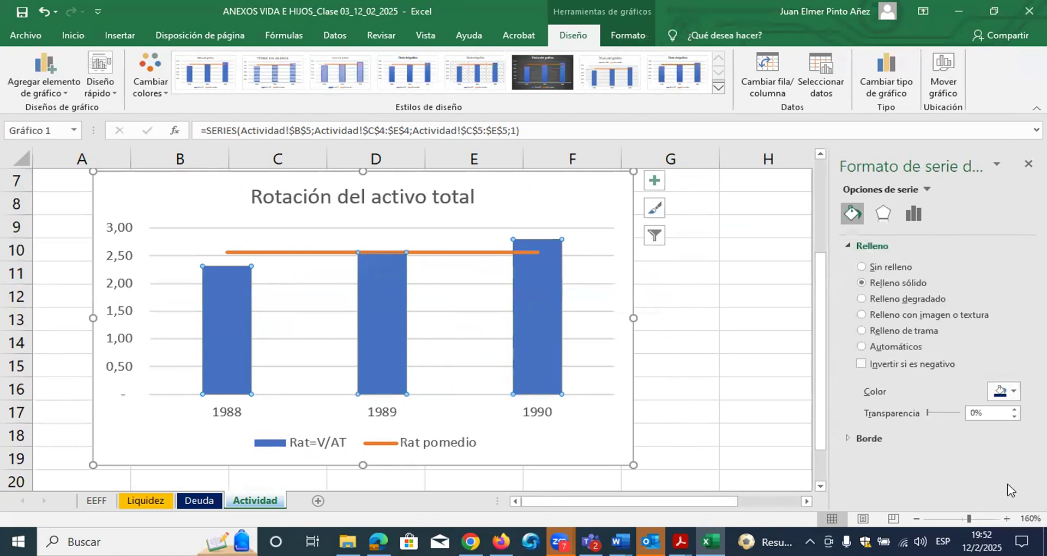
- Add bold data labels at the outside end of the Rat=V/AT columns
click(60, 75)
mouse_move(128, 171)
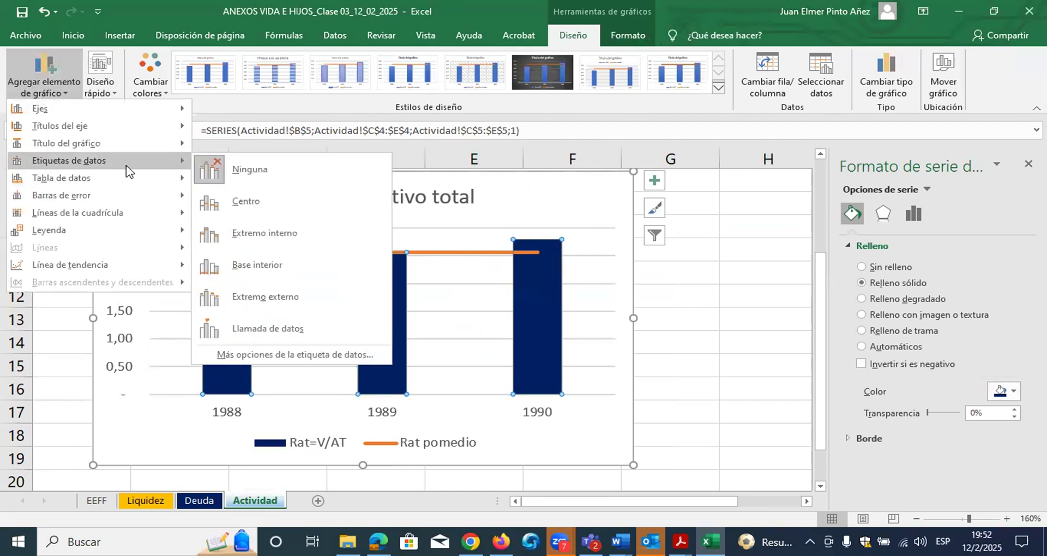
click(253, 232)
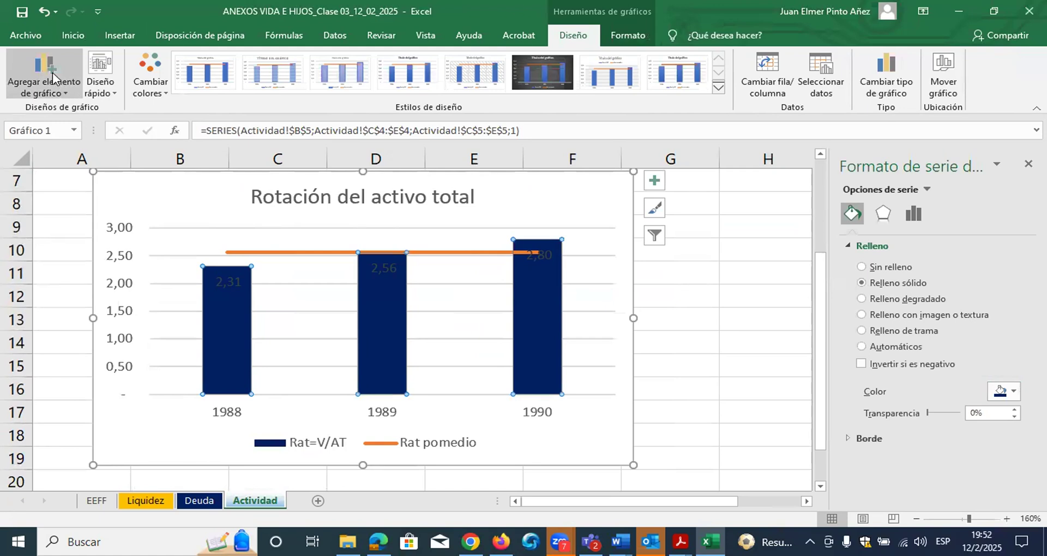
click(73, 87)
mouse_move(87, 162)
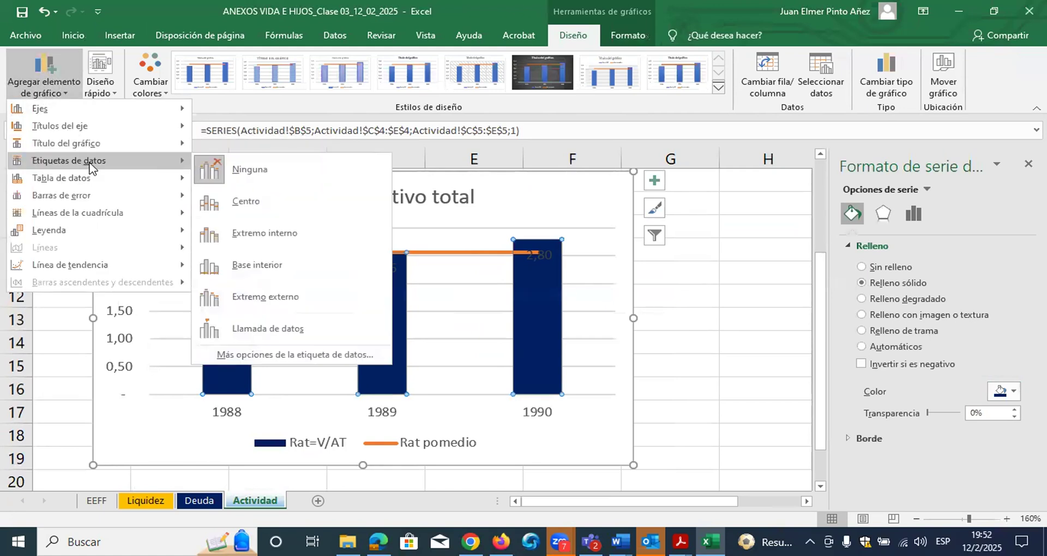
click(244, 296)
click(398, 240)
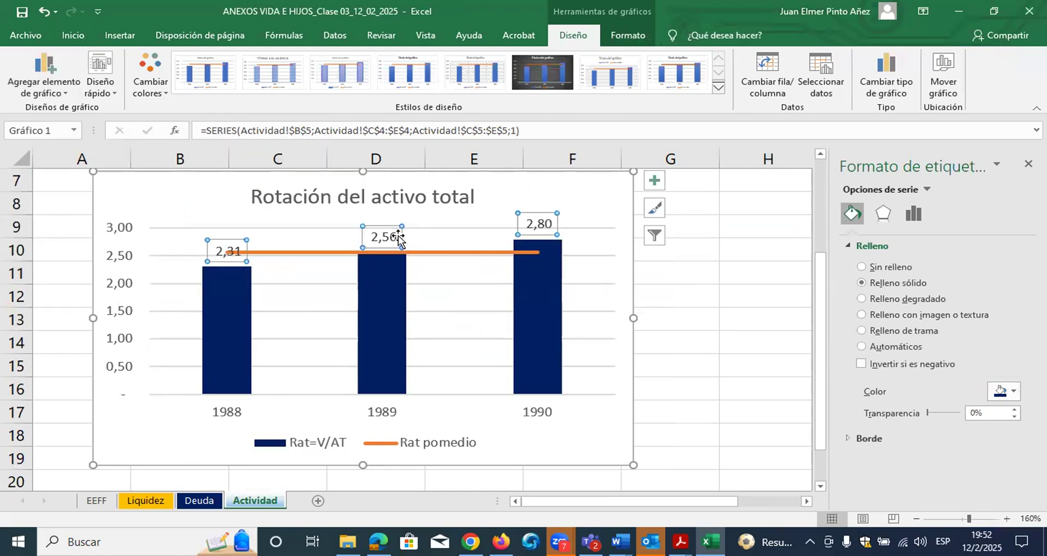
key(ctrl+n)
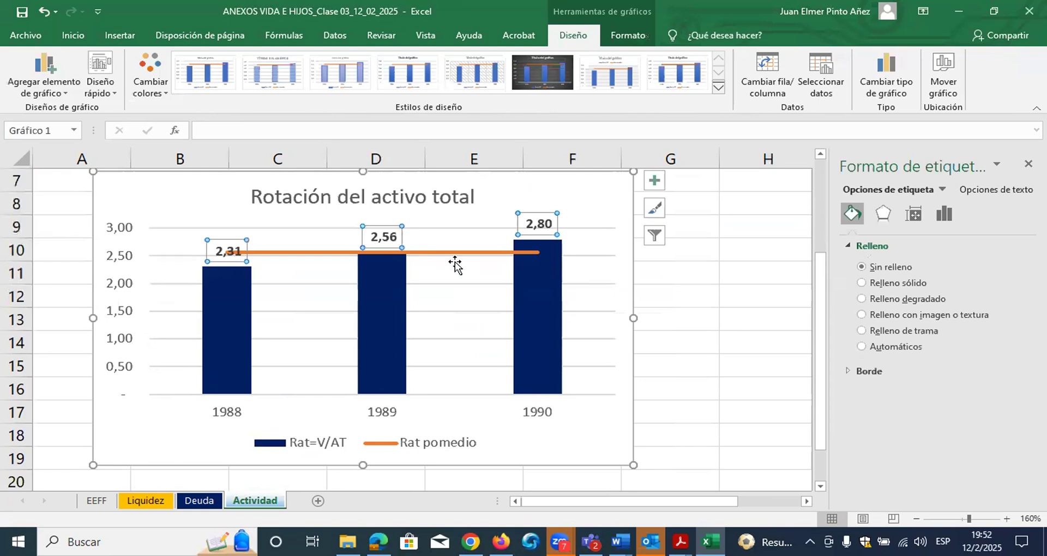
- Recolor the Rat pomedio line as solid dark gray
click(490, 252)
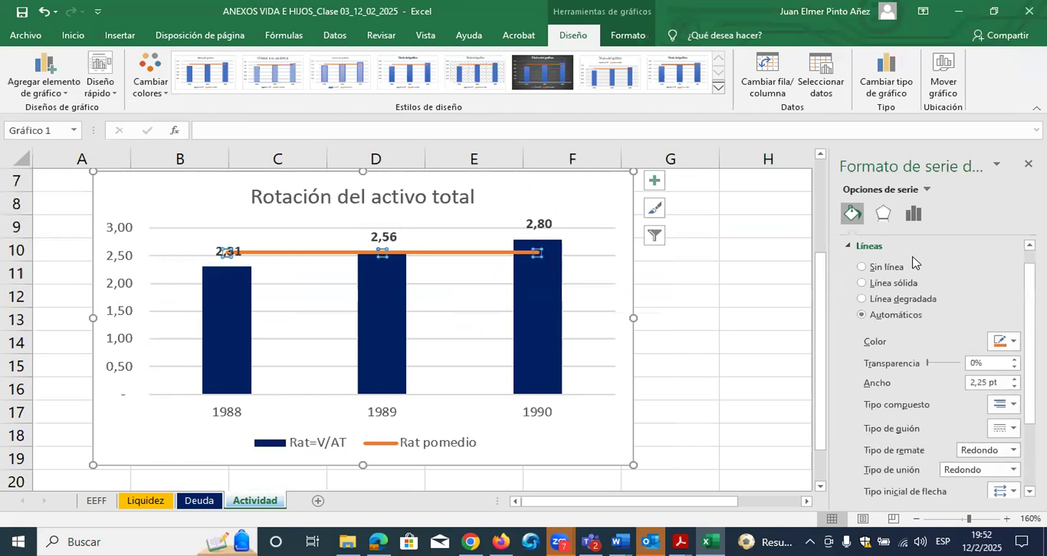
click(1011, 343)
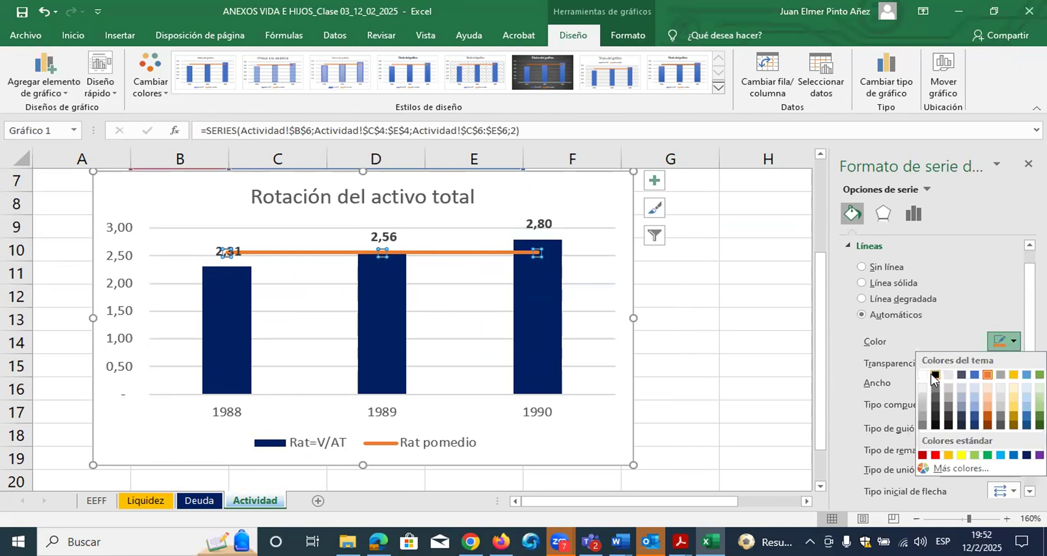
click(924, 420)
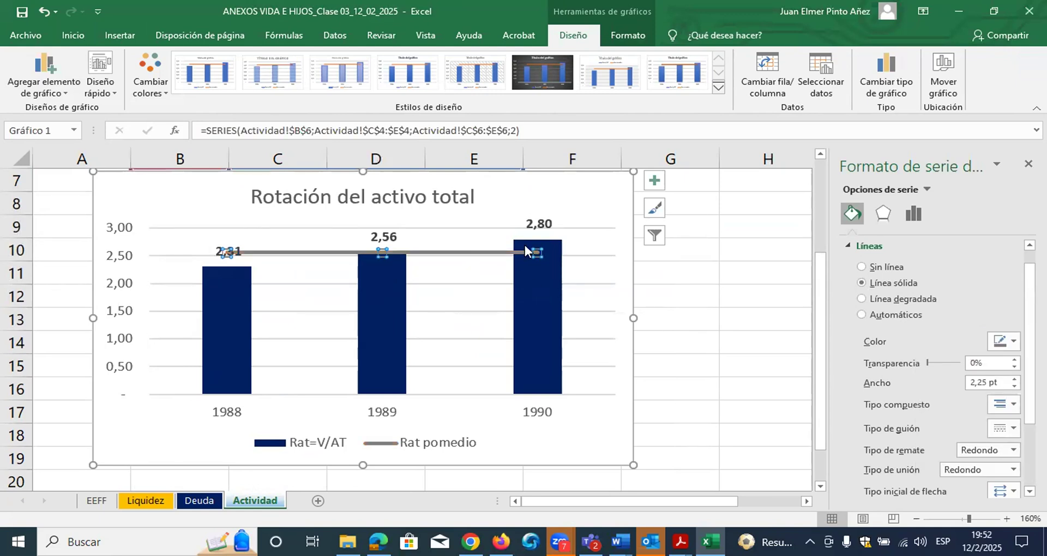
- Delete the chart's horizontal gridlines and close the formatting pane
click(603, 283)
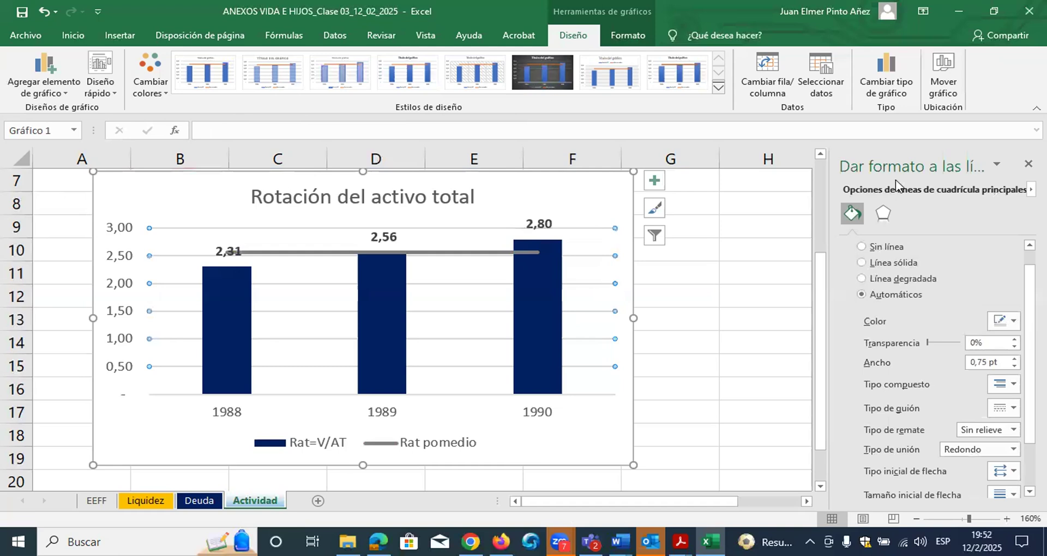
key(Delete)
click(729, 278)
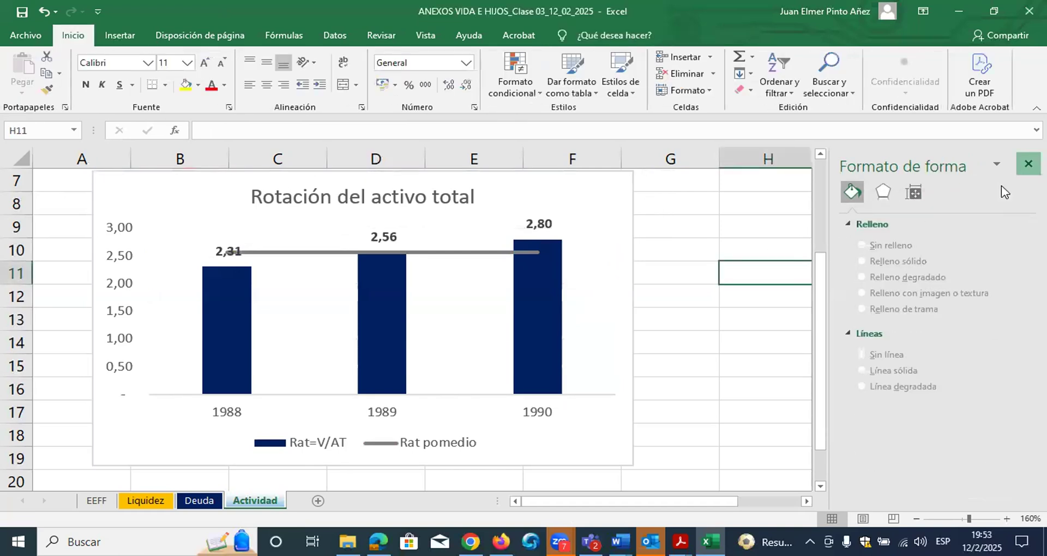
click(1028, 164)
- Nudge the asset turnover chart slightly sideways beneath row 6 and deselect it
scroll(627, 268, up, 1)
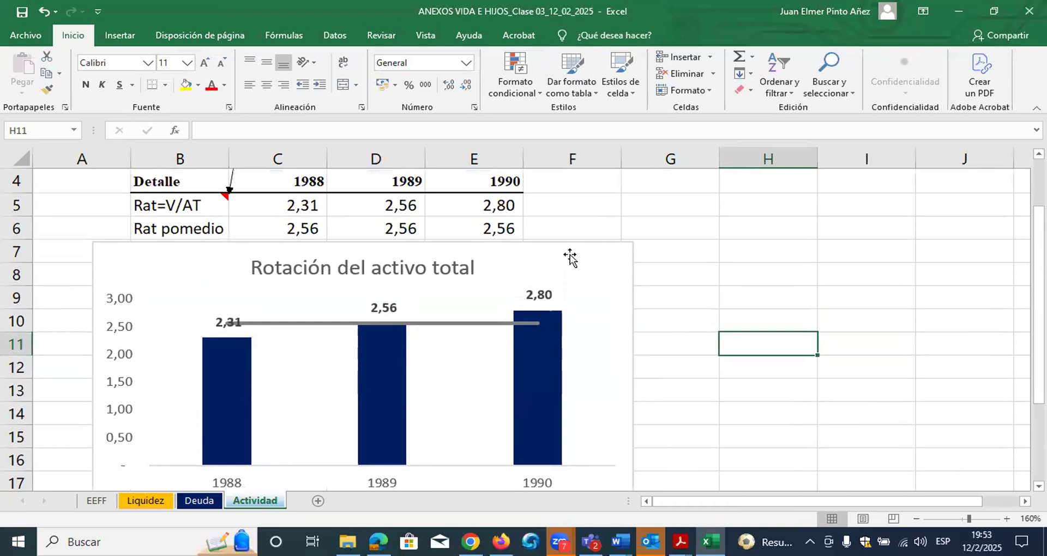
drag(559, 249, 552, 250)
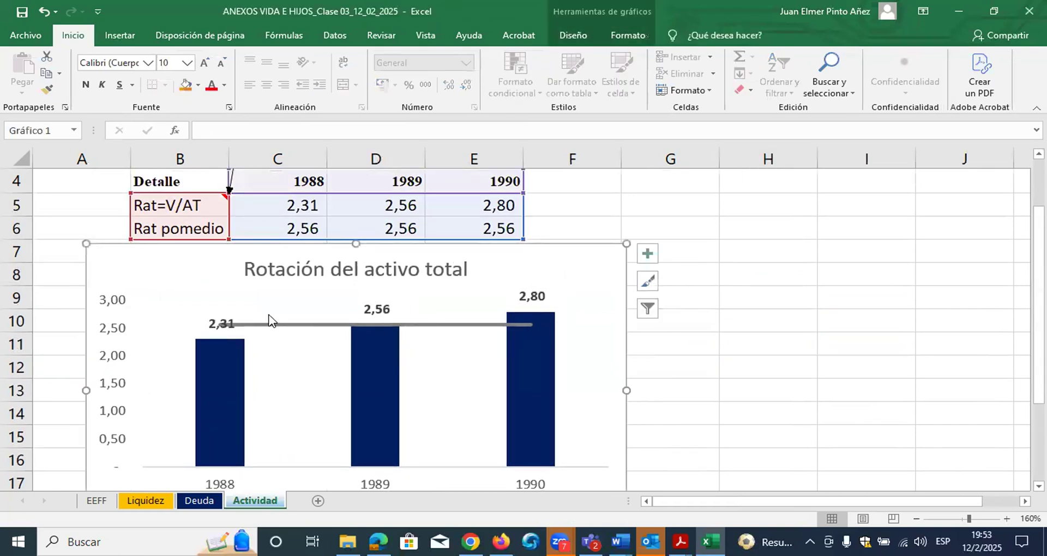
click(707, 233)
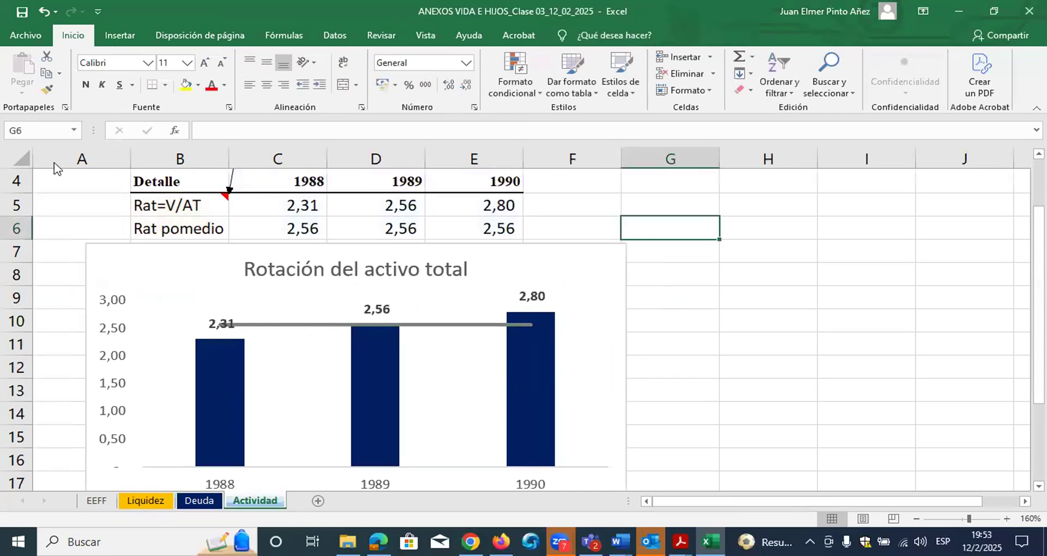
- Annotate the screen by circling the 2,80 label, underlining Rat=V/AT and writing RAT = 2,80/1 with arrows to V and a circled AT
mouse_move(555, 285)
mouse_down()
mouse_move(509, 292)
mouse_move(543, 309)
mouse_move(557, 285)
mouse_move(547, 279)
mouse_up()
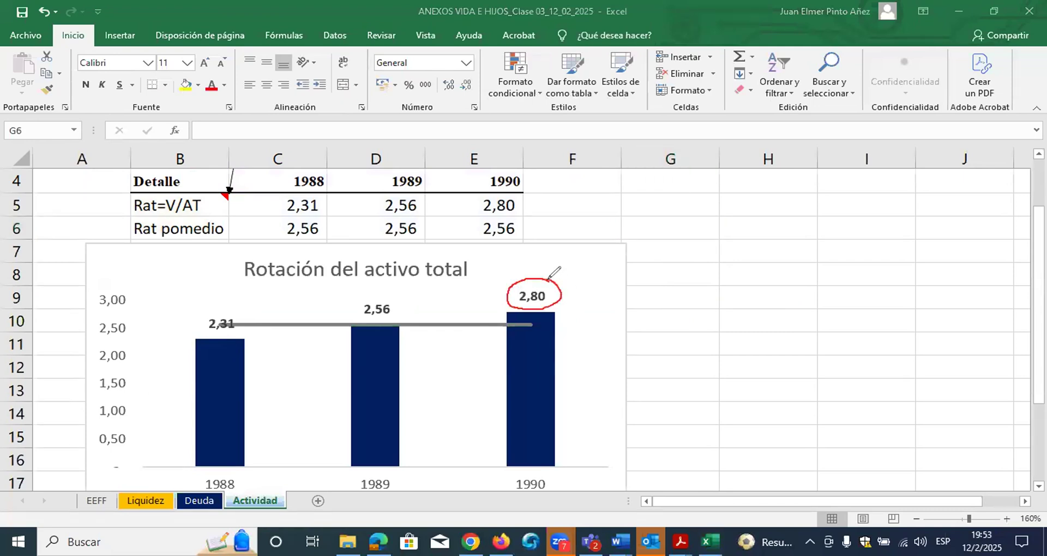
drag(121, 211, 198, 210)
drag(591, 175, 581, 226)
mouse_move(582, 177)
mouse_down()
mouse_move(595, 220)
mouse_move(627, 195)
mouse_move(644, 203)
mouse_move(721, 183)
mouse_move(730, 166)
mouse_move(757, 181)
mouse_move(763, 171)
mouse_up()
mouse_move(685, 193)
mouse_down()
mouse_move(754, 192)
mouse_move(725, 224)
mouse_move(696, 223)
mouse_up()
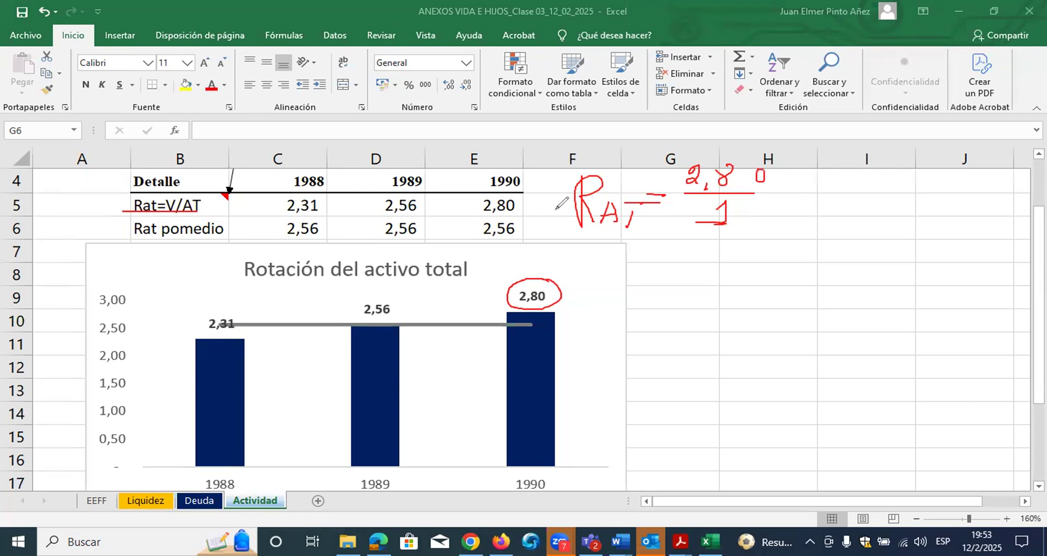
drag(782, 175, 854, 154)
mouse_move(751, 210)
mouse_down()
mouse_move(797, 210)
mouse_move(823, 196)
mouse_move(830, 214)
mouse_move(858, 199)
mouse_move(849, 215)
mouse_up()
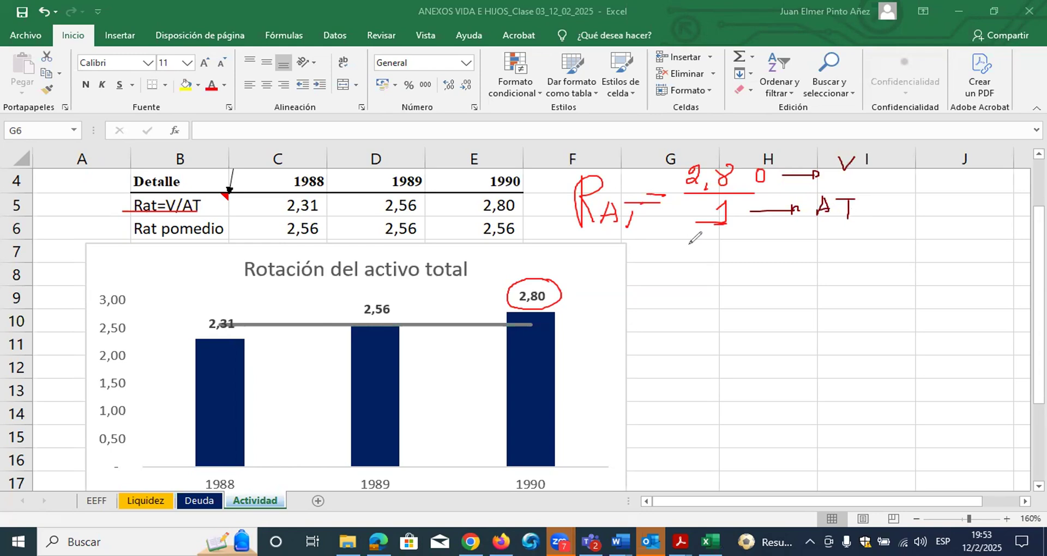
mouse_move(861, 193)
mouse_down()
mouse_move(823, 190)
mouse_move(821, 220)
mouse_move(861, 194)
mouse_up()
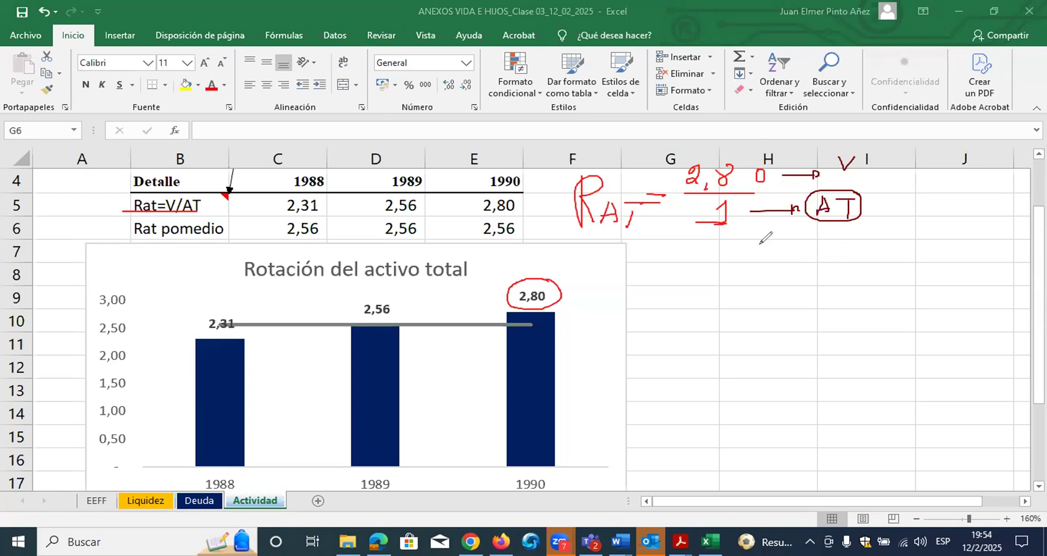
- Sketch a two-part balance box beside the chart, hatch its asset half A, mark it 1 and point it to V = 2,80
drag(710, 235, 940, 362)
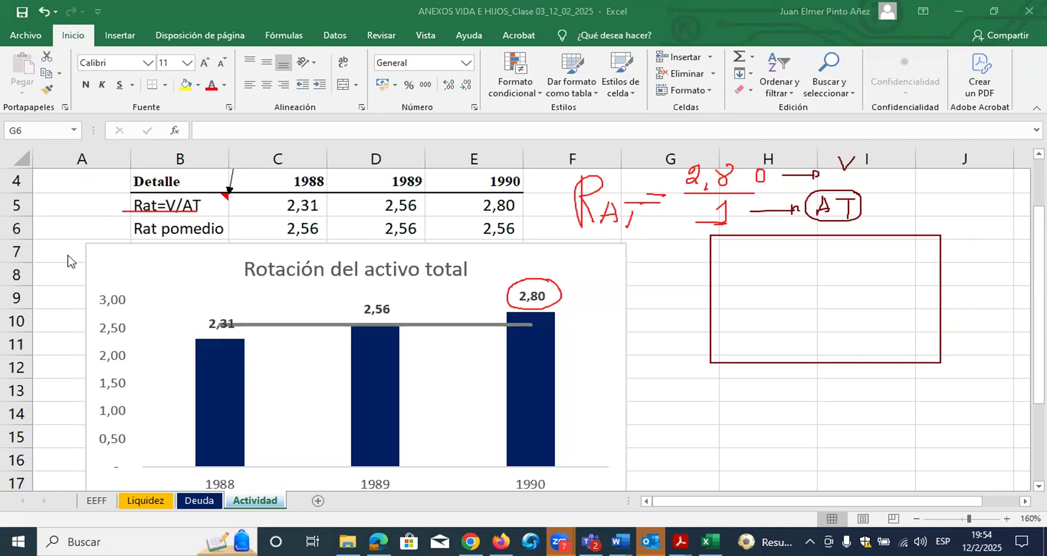
drag(821, 237, 822, 358)
mouse_move(745, 315)
mouse_down()
mouse_move(770, 312)
mouse_move(766, 304)
mouse_up()
mouse_move(822, 326)
mouse_down()
mouse_move(774, 360)
mouse_move(759, 344)
mouse_up()
drag(750, 352, 812, 300)
mouse_move(741, 319)
mouse_down()
mouse_move(797, 286)
mouse_move(781, 278)
mouse_move(791, 240)
mouse_move(699, 263)
mouse_up()
drag(668, 296, 683, 314)
mouse_move(751, 345)
mouse_down()
mouse_move(751, 376)
mouse_move(766, 377)
mouse_move(760, 406)
mouse_move(731, 412)
mouse_move(747, 430)
mouse_move(774, 424)
mouse_move(784, 442)
mouse_move(848, 404)
mouse_move(845, 421)
mouse_up()
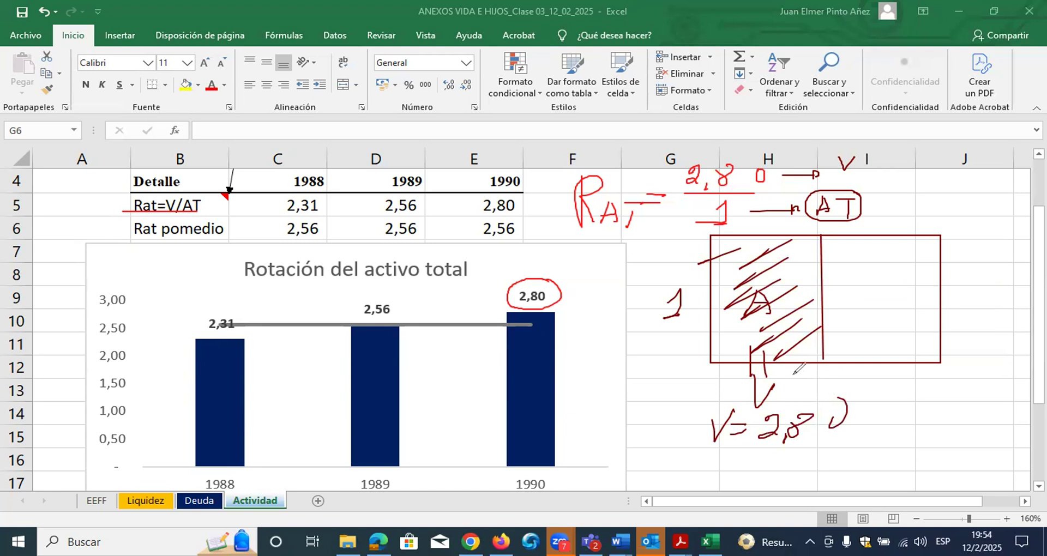
- Draw upward arrows beside RAT, AT and V, a rising trend arrow over the columns, and a bracket beside the asset half
mouse_move(554, 226)
mouse_down()
mouse_move(552, 163)
mouse_move(541, 171)
mouse_move(557, 165)
mouse_up()
mouse_move(800, 223)
mouse_down()
mouse_move(799, 191)
mouse_move(797, 225)
mouse_move(810, 199)
mouse_move(794, 197)
mouse_up()
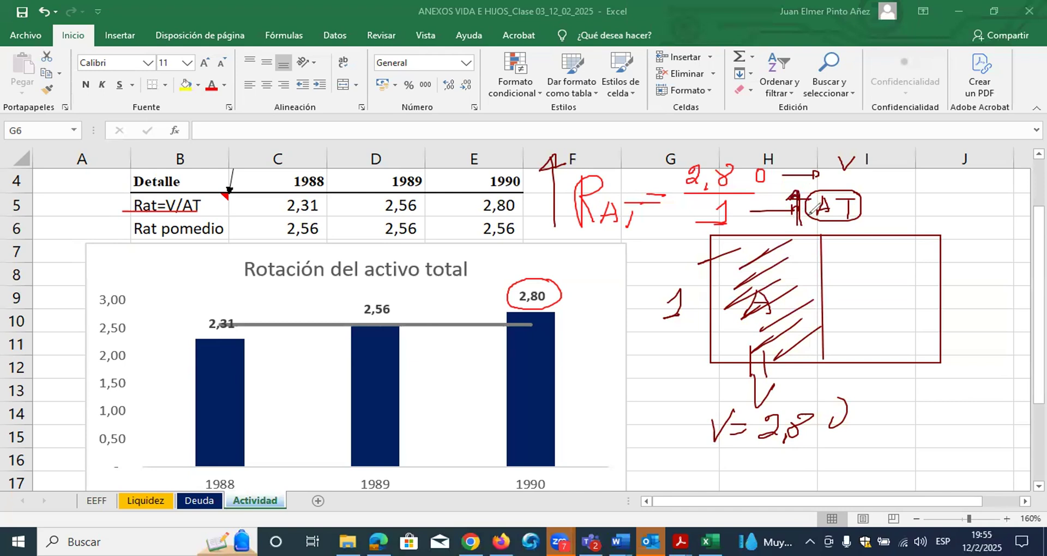
mouse_move(834, 172)
mouse_down()
mouse_move(831, 129)
mouse_move(824, 143)
mouse_move(843, 141)
mouse_move(833, 133)
mouse_up()
drag(201, 317, 517, 249)
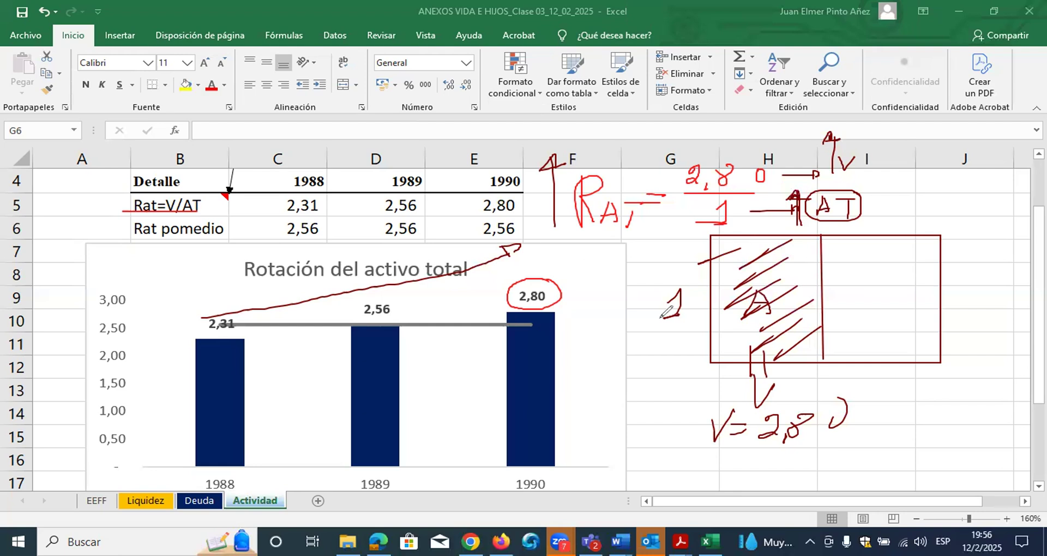
mouse_move(699, 238)
mouse_down()
mouse_move(685, 250)
mouse_move(685, 349)
mouse_move(703, 354)
mouse_up()
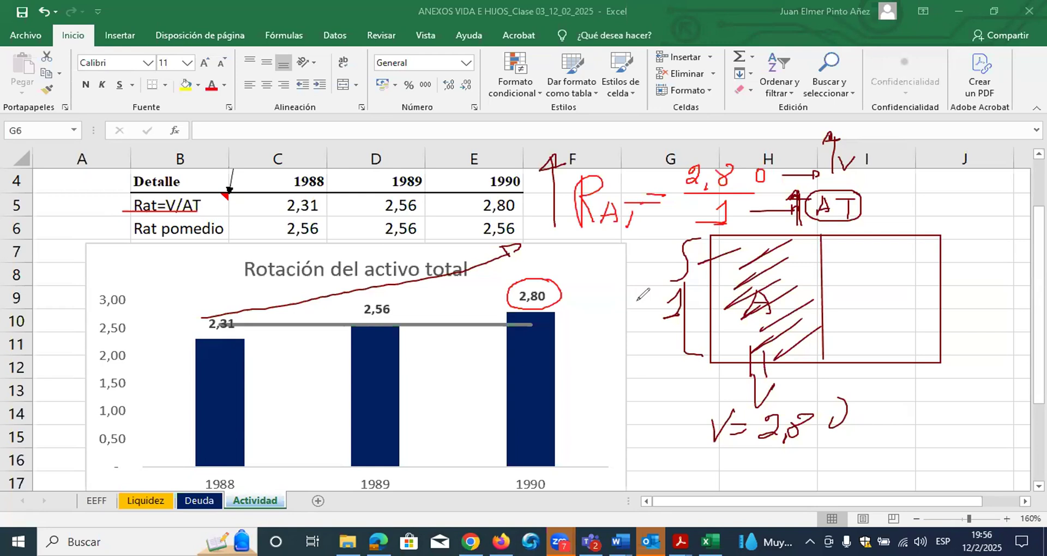
- Add more hatching to the asset half, emphasize AT and V, and clear all on-screen annotations
drag(796, 333, 753, 352)
drag(791, 286, 727, 323)
drag(798, 258, 738, 290)
drag(801, 233, 741, 260)
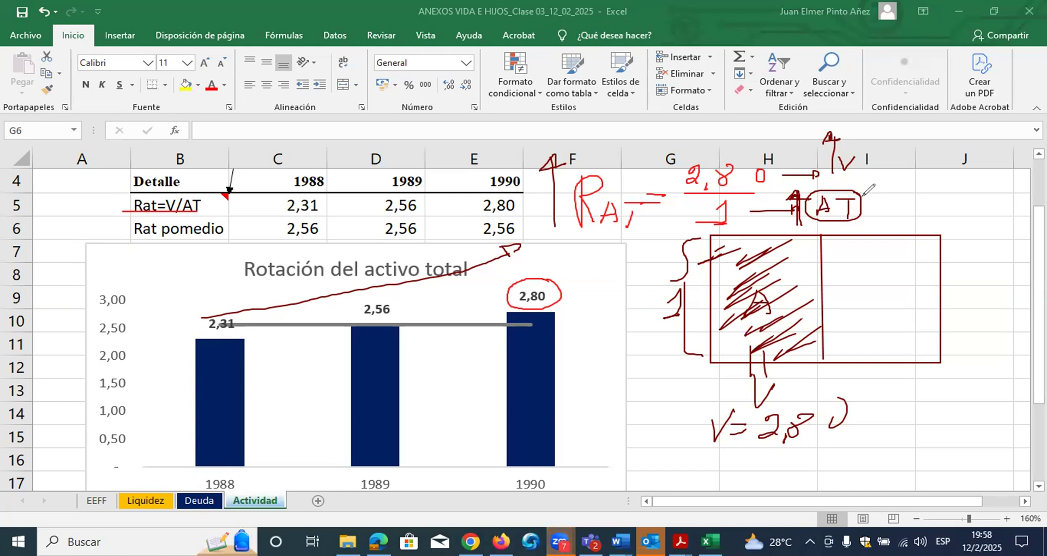
mouse_move(813, 206)
mouse_down()
mouse_move(845, 221)
mouse_move(868, 206)
mouse_move(861, 185)
mouse_move(824, 181)
mouse_move(808, 208)
mouse_move(843, 219)
mouse_move(869, 194)
mouse_move(818, 185)
mouse_move(815, 210)
mouse_move(863, 212)
mouse_move(857, 200)
mouse_up()
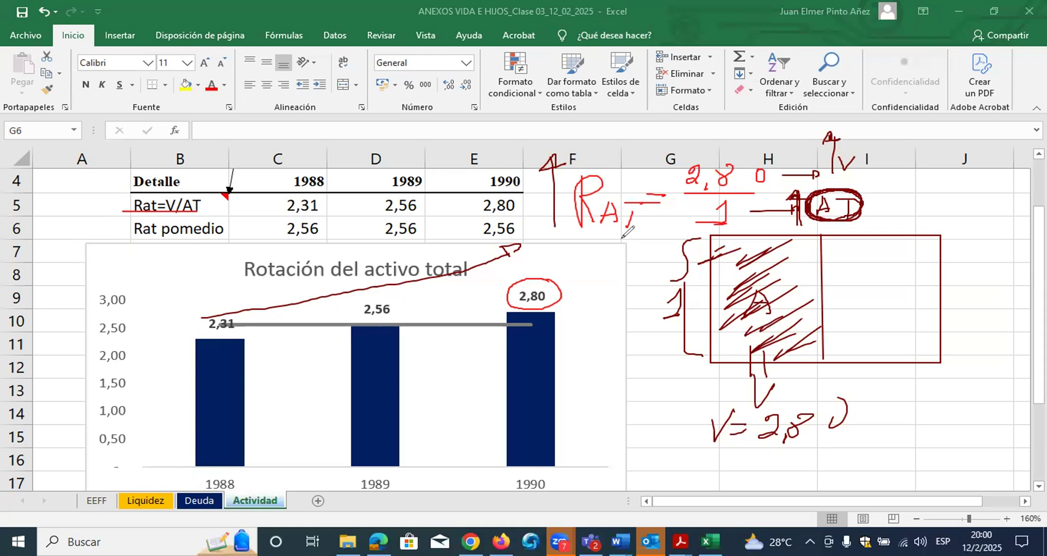
mouse_move(806, 198)
mouse_down()
mouse_move(820, 217)
mouse_move(843, 219)
mouse_move(837, 195)
mouse_move(813, 196)
mouse_up()
mouse_move(817, 195)
mouse_down()
mouse_move(832, 213)
mouse_move(850, 208)
mouse_up()
mouse_move(837, 153)
mouse_down()
mouse_move(844, 169)
mouse_move(853, 154)
mouse_move(845, 170)
mouse_up()
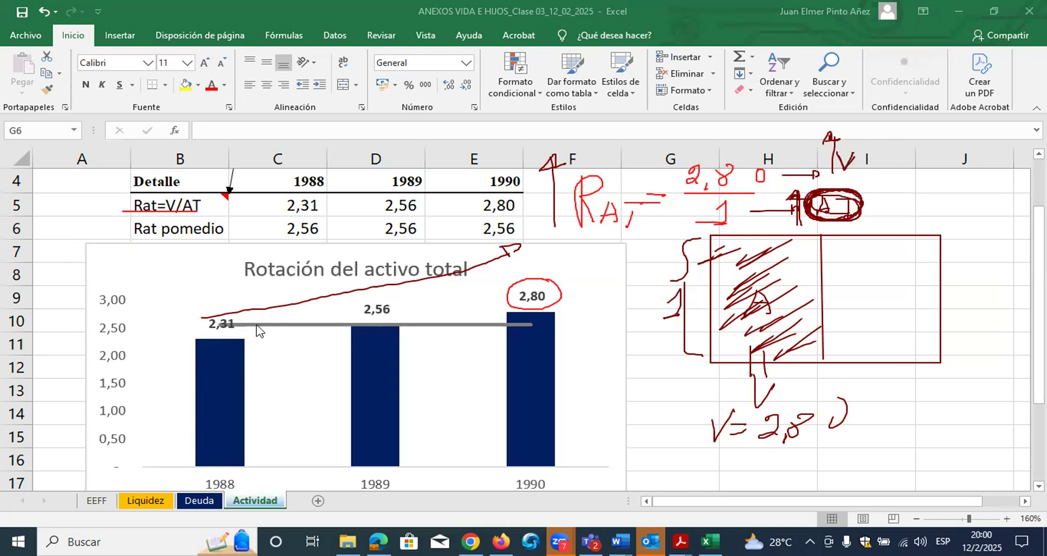
click(226, 349)
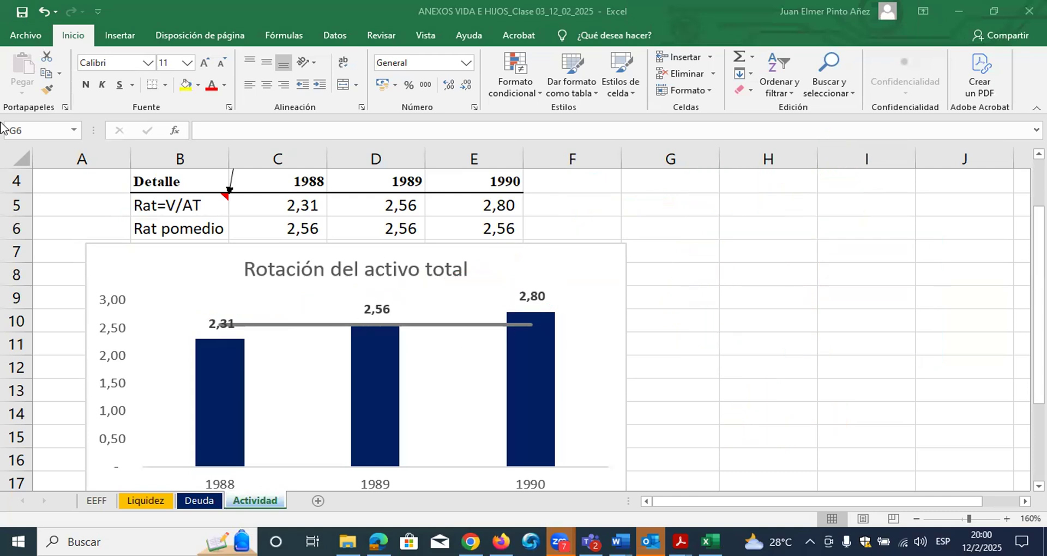
- Copy the Detalle and 1988–1990 header row B4:E4 to B21:E21 below the chart and select B22
click(162, 184)
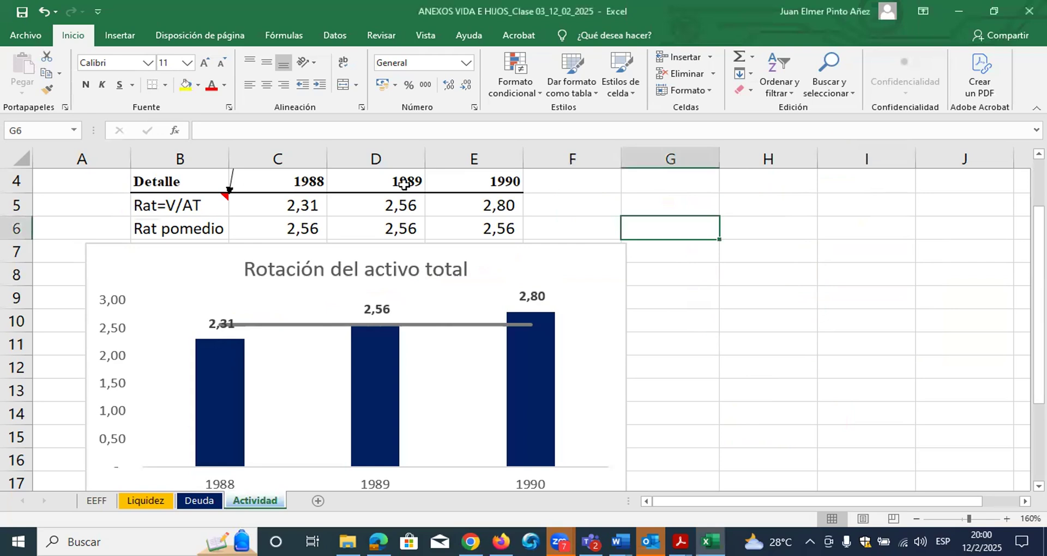
drag(445, 185, 444, 182)
key(ctrl+c)
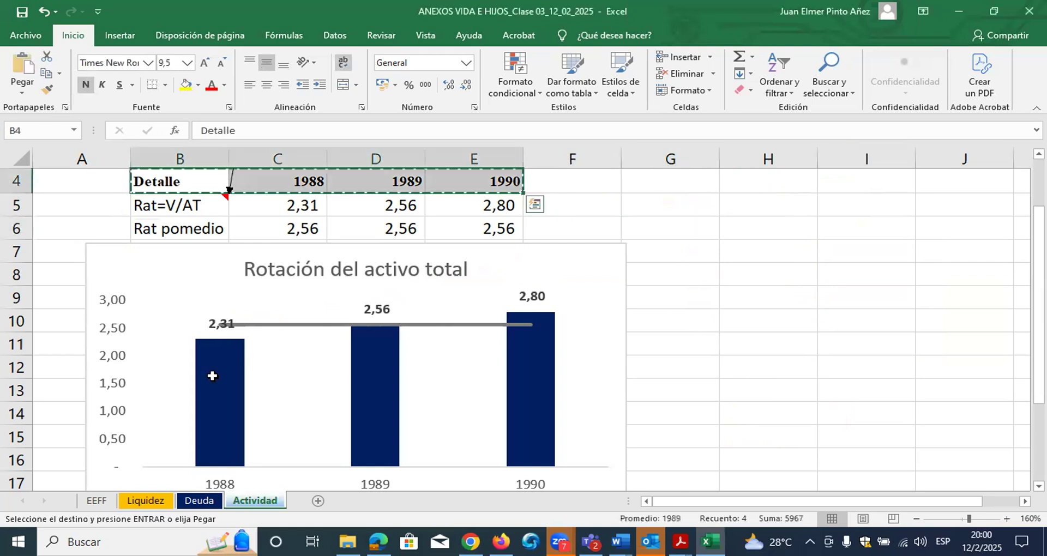
scroll(182, 256, down, 5)
click(205, 228)
key(ctrl+v)
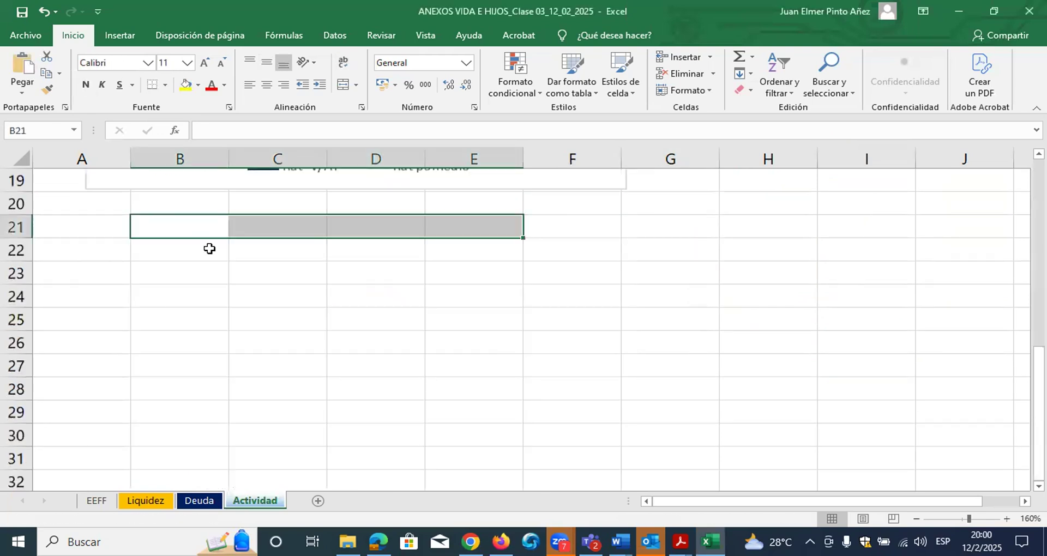
click(209, 250)
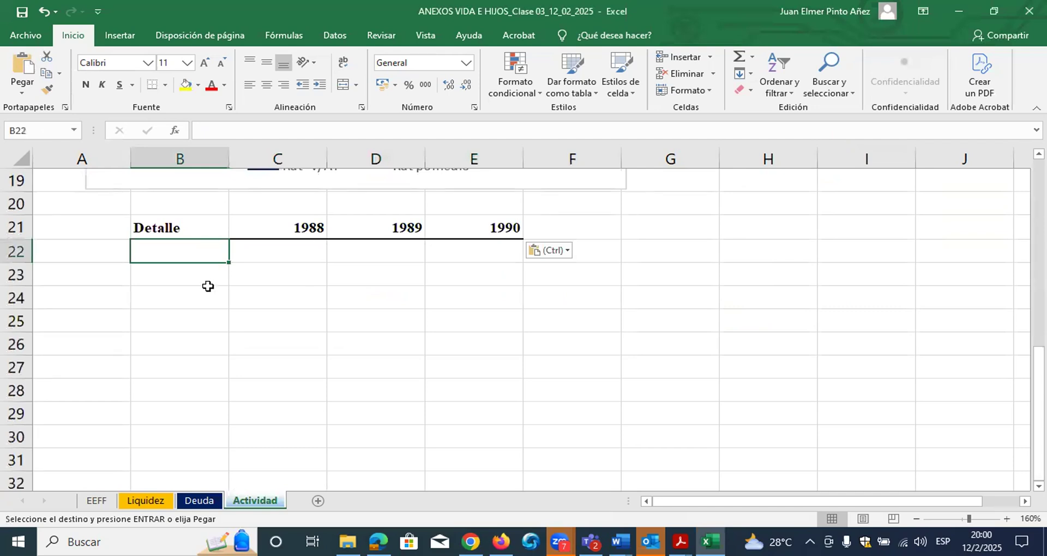
scroll(189, 335, up, 1)
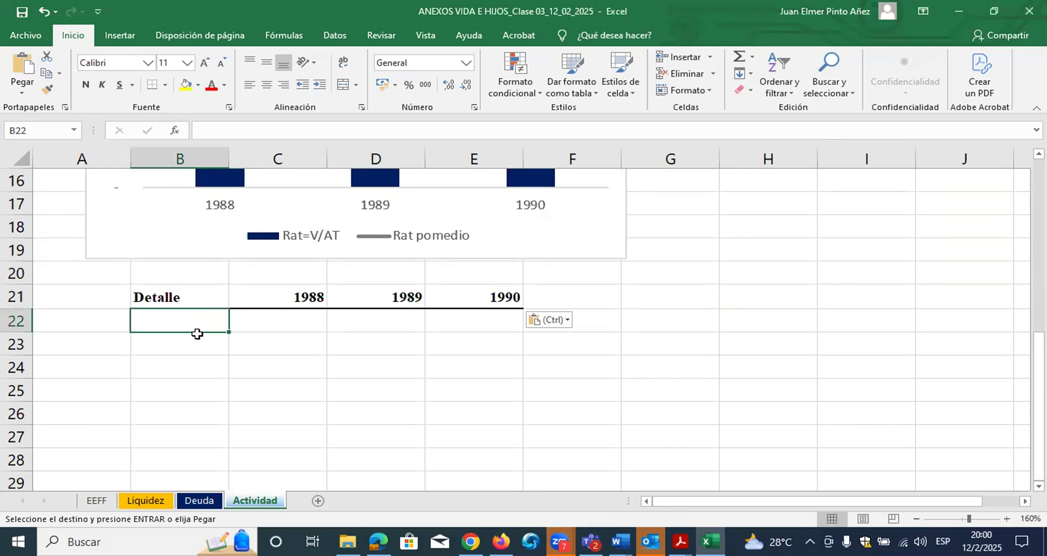
- Enter the label PPC=360/(V/C*C) in B22 and insert two blank rows above the new Detalle header row
text(PPC=360/()
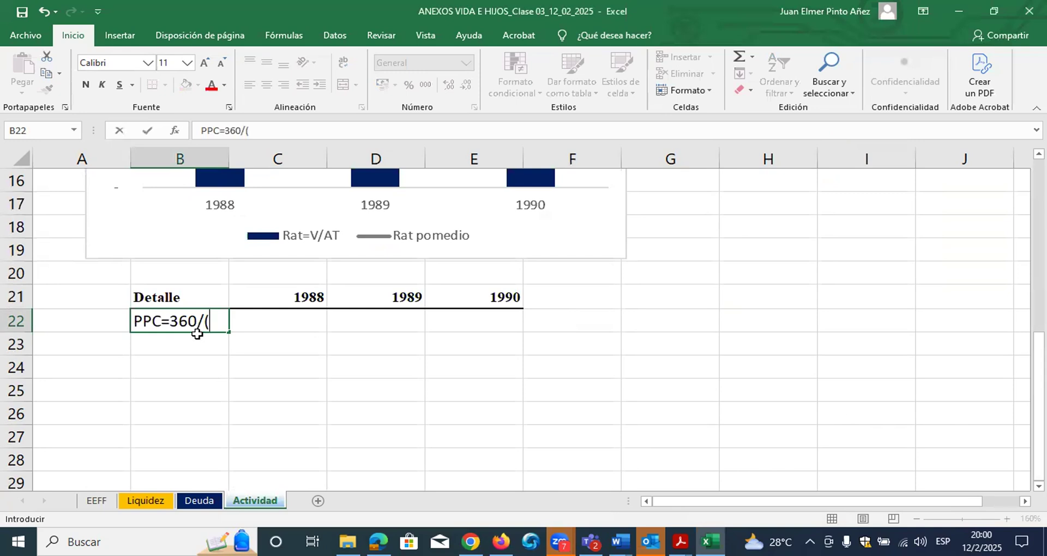
text(V/C*C))
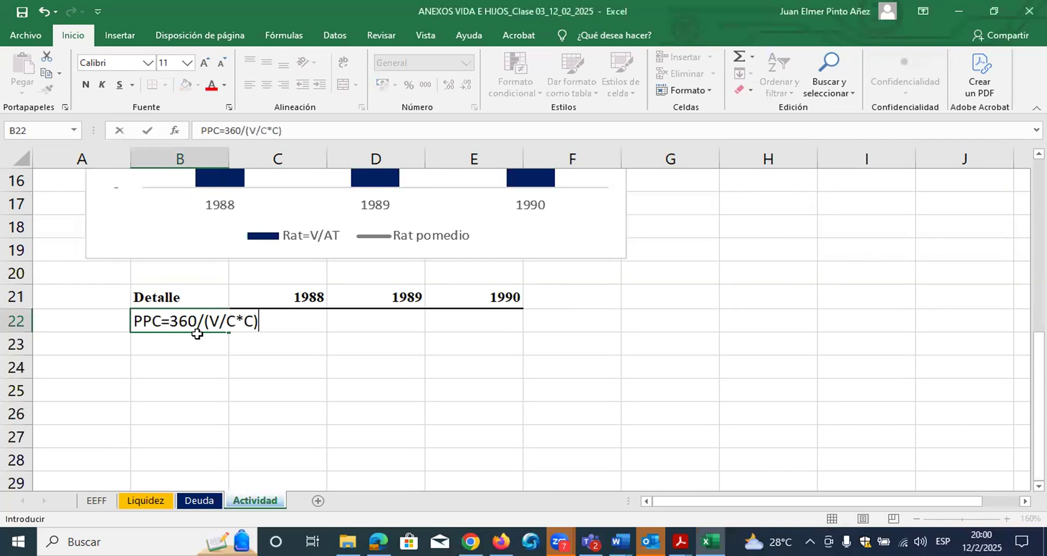
key(Return)
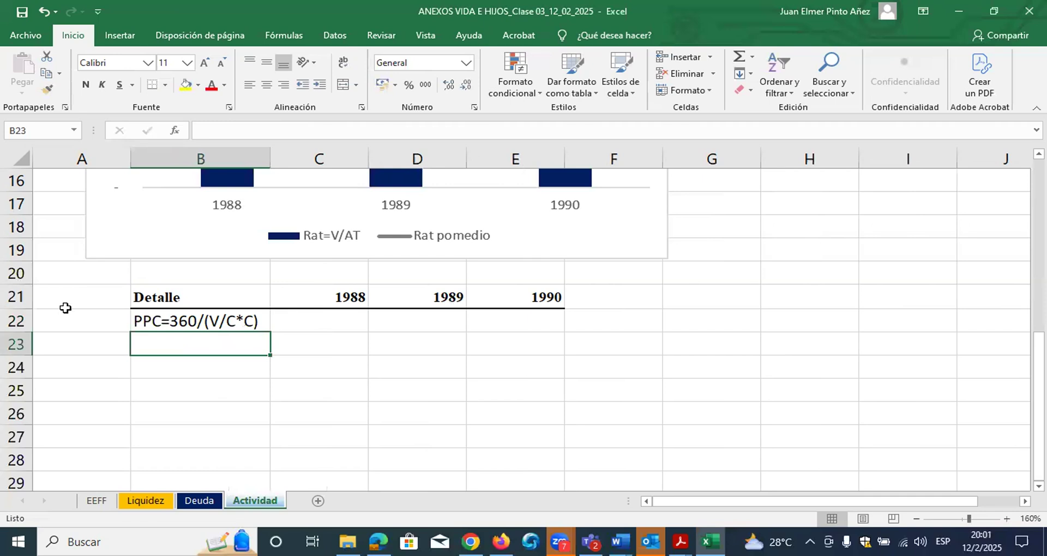
click(16, 298)
key(ctrl+plus)
key(ctrl+plus)
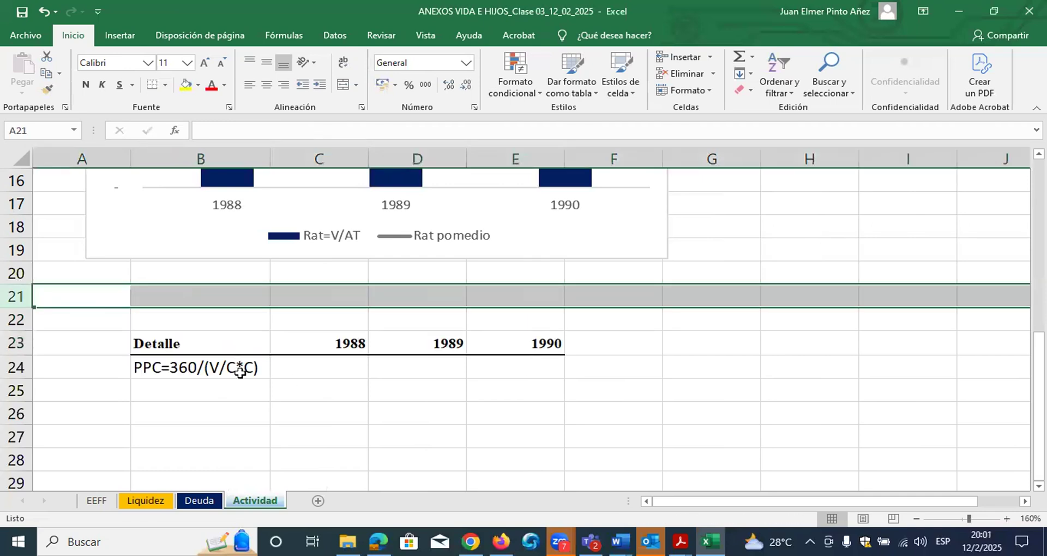
- Add a comment to B24 reading "Periodo promedio de cobro=360/(Ventas/Cuentas por cobrar)"
right_click(240, 373)
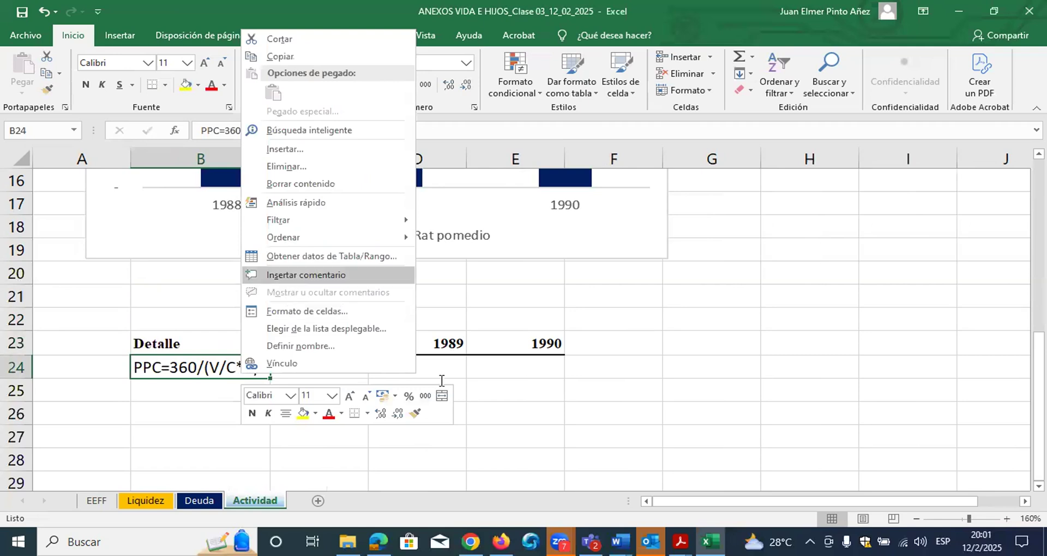
key(Return)
text(Periodo pro)
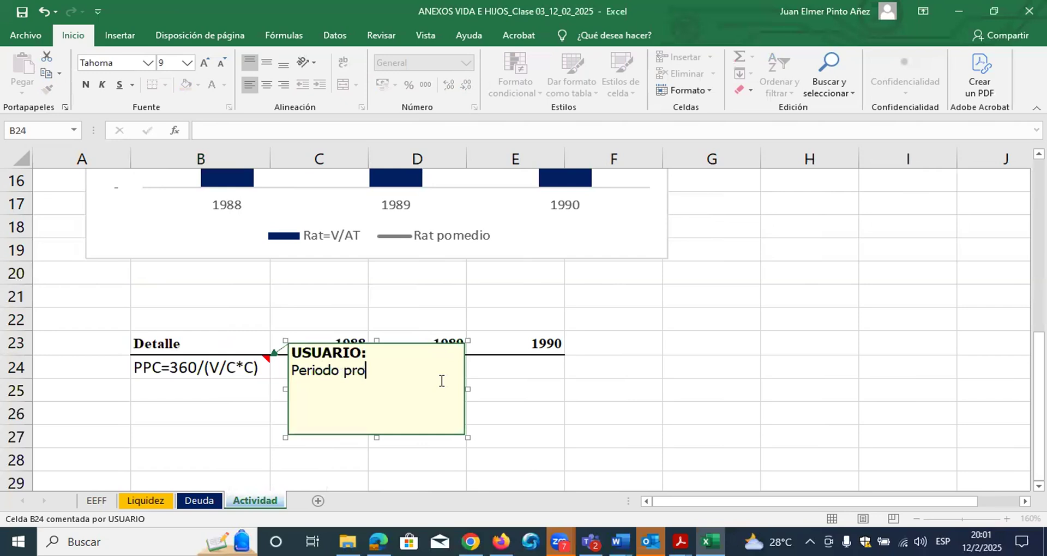
text(medio de cobo)
key(BackSpace)
text(obro=360/(V)
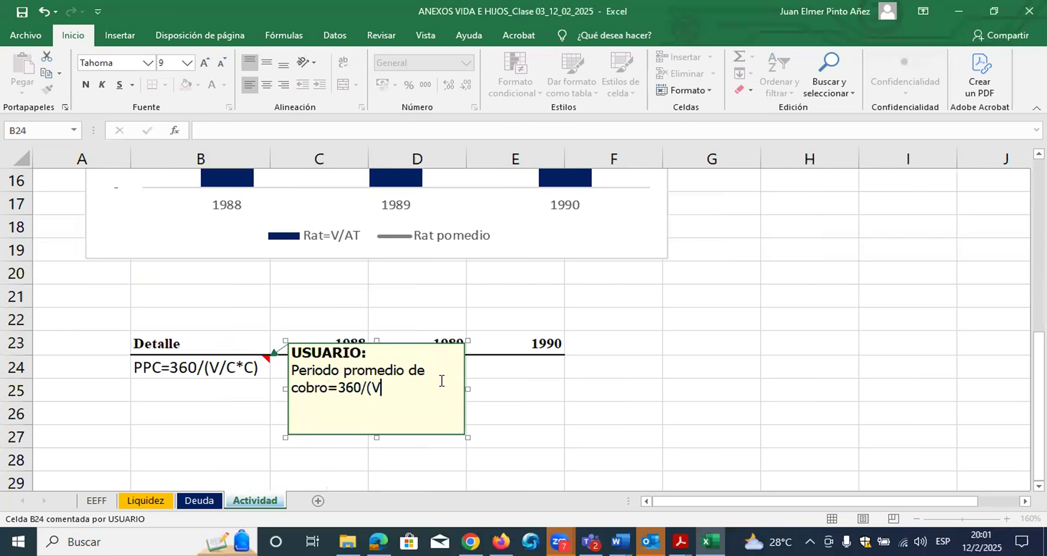
text(entas/Cuentas por co)
text(brar)
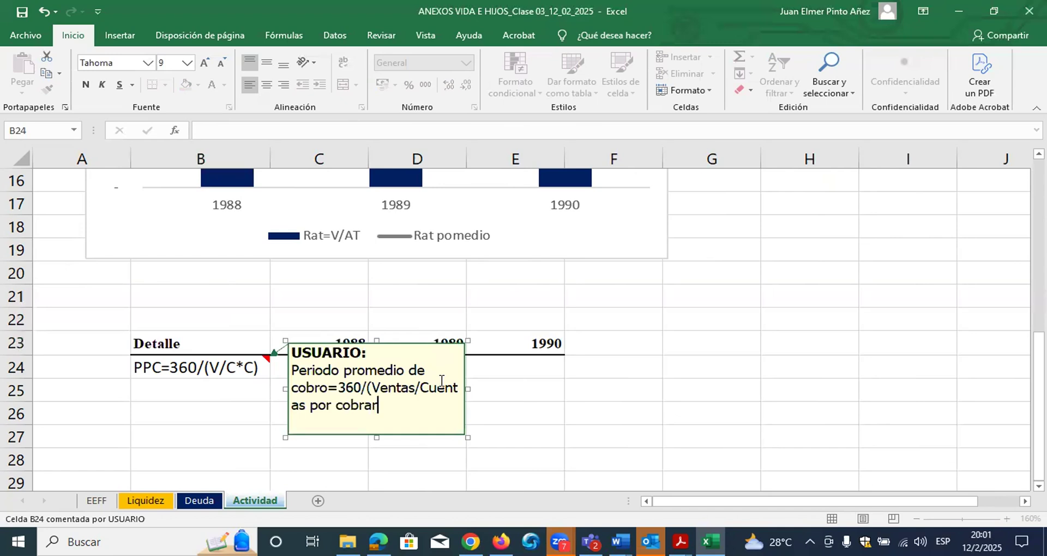
text())
click(627, 329)
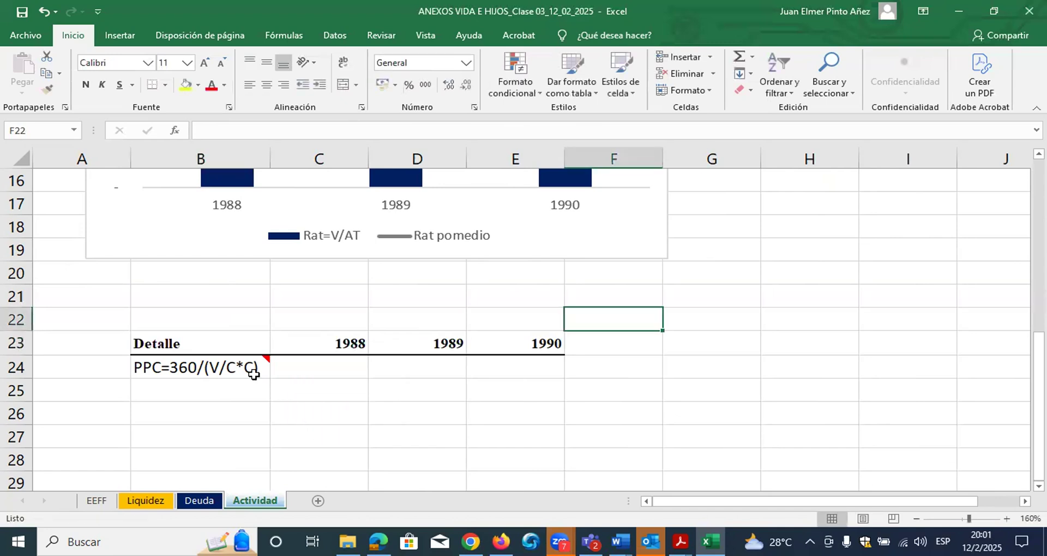
- Keep B24's comment permanently shown, resize it so its formula fits on one line, and place it above the table header
click(235, 370)
right_click(235, 369)
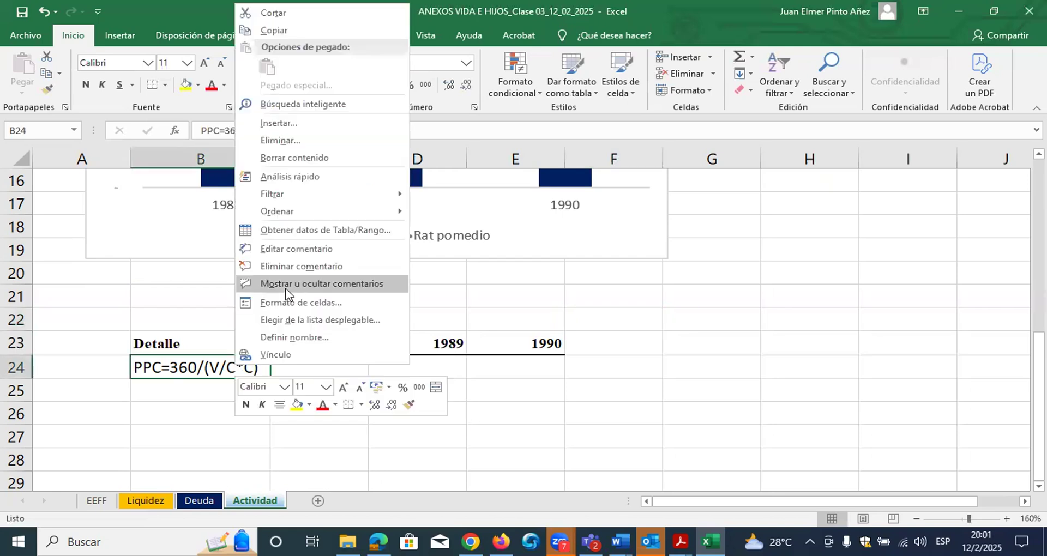
click(290, 286)
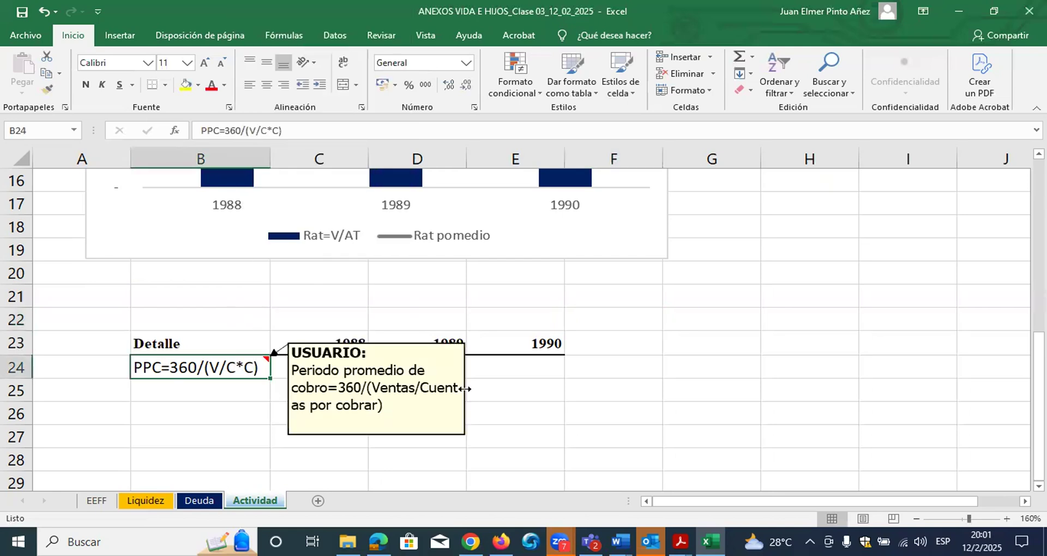
drag(467, 389, 719, 388)
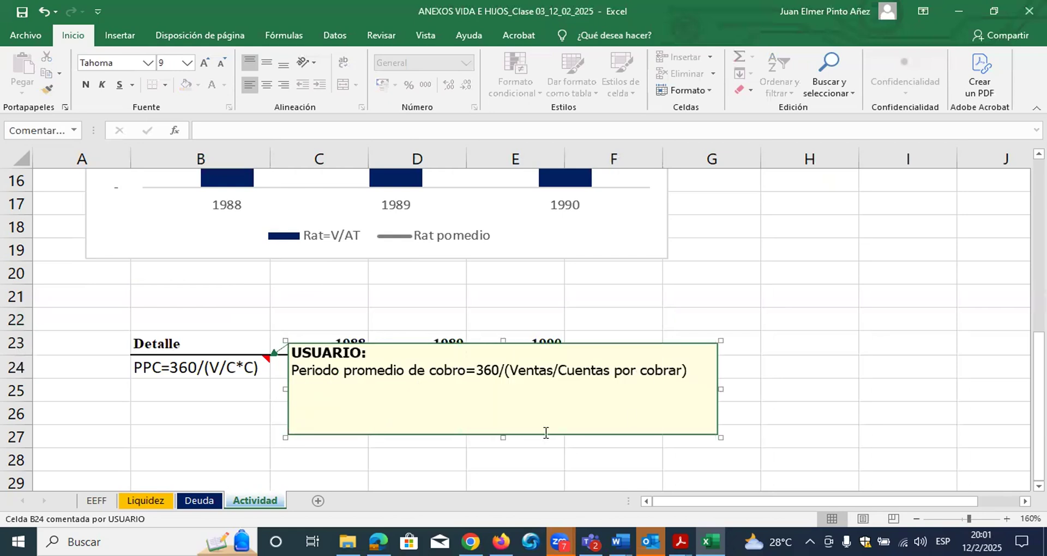
drag(503, 438, 311, 292)
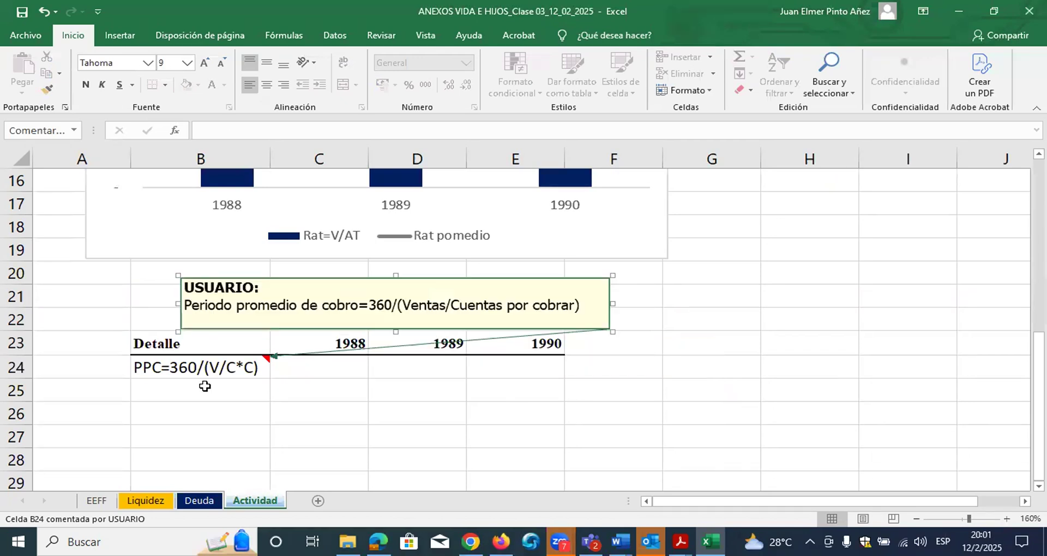
- Enter the label PPC Promedio in B25
click(229, 389)
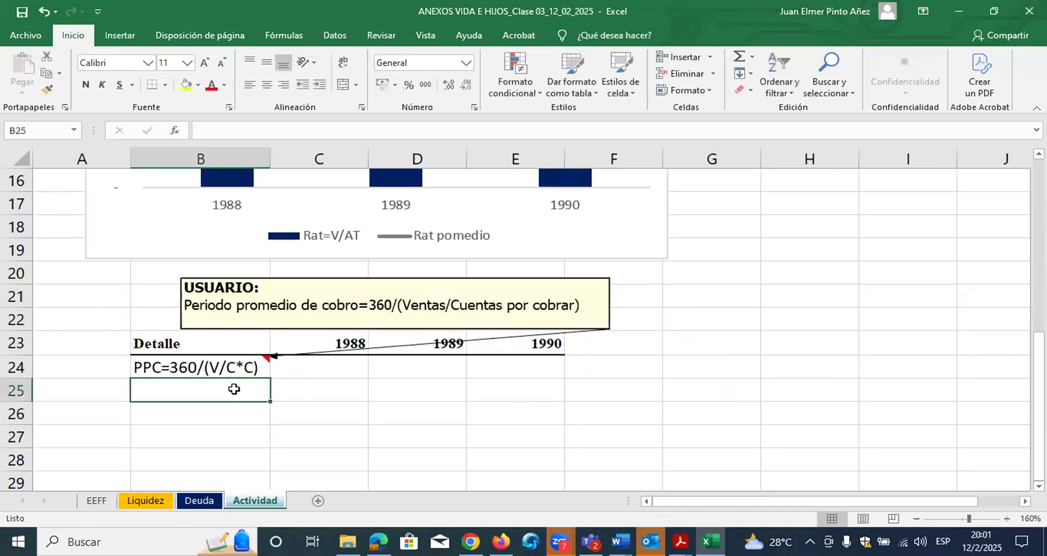
text(PPC )
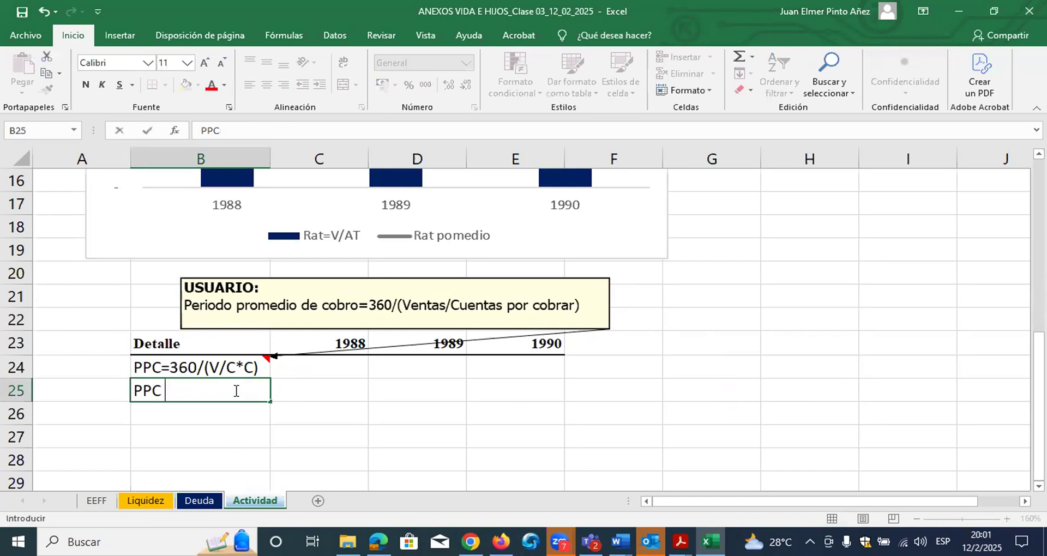
text(Promedio)
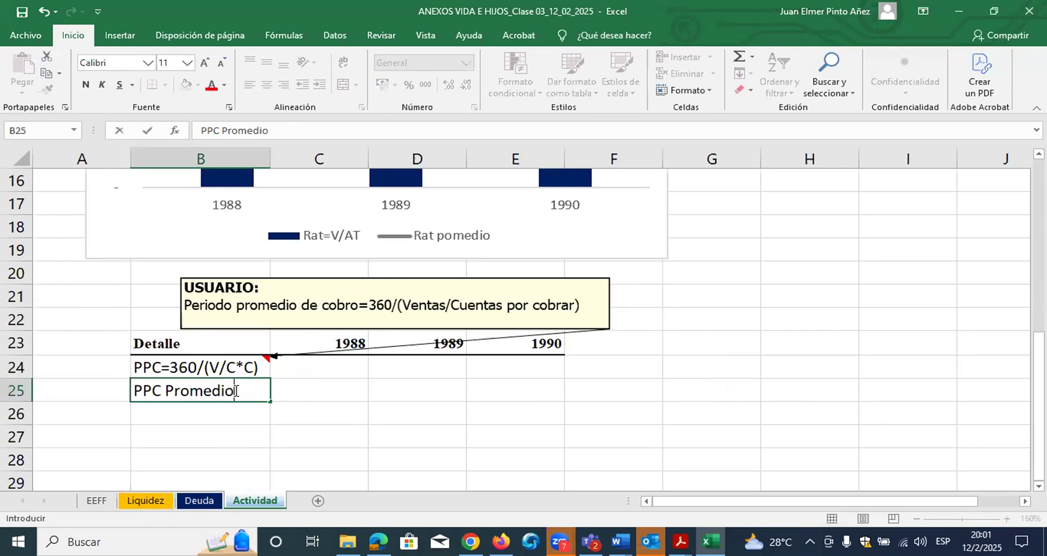
key(Return)
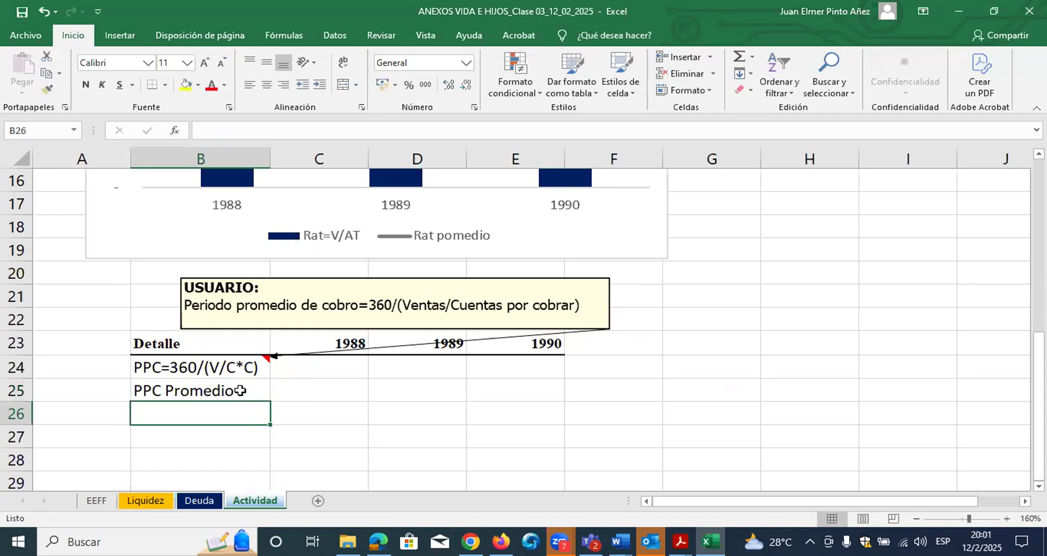
- Calculate the 1988 collection period in C24 with =360/(EEFF!B5/EEFF!B28), using sales and accounts receivable from the EEFF sheet
key(Right)
key(Right)
key(Left)
key(Up)
key(Up)
text(=)
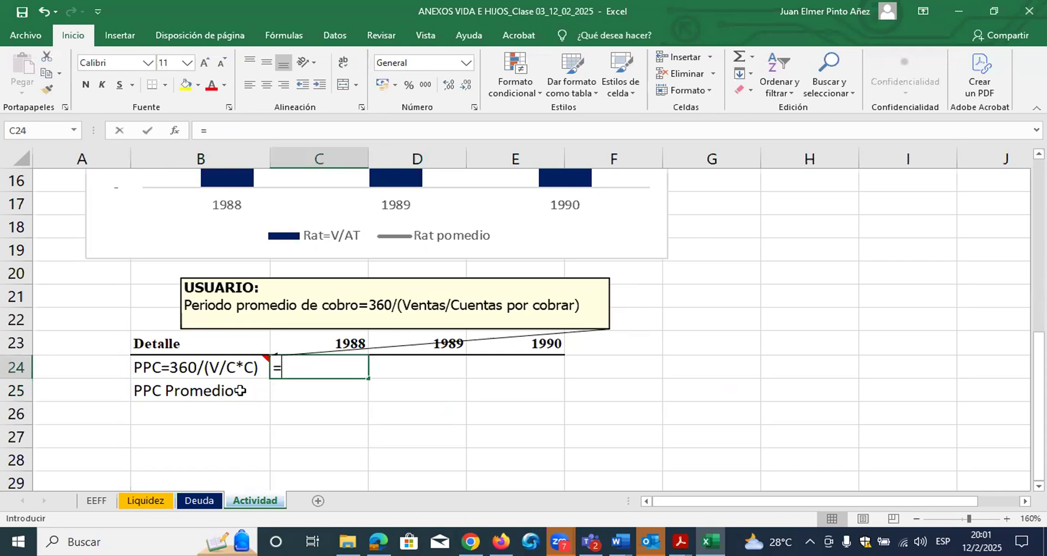
text(36)
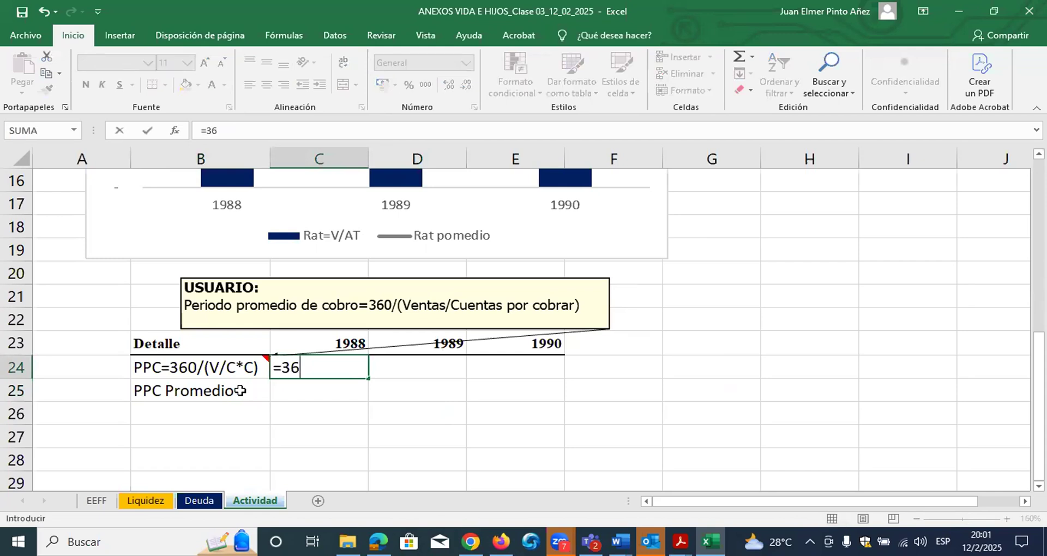
text(0/()
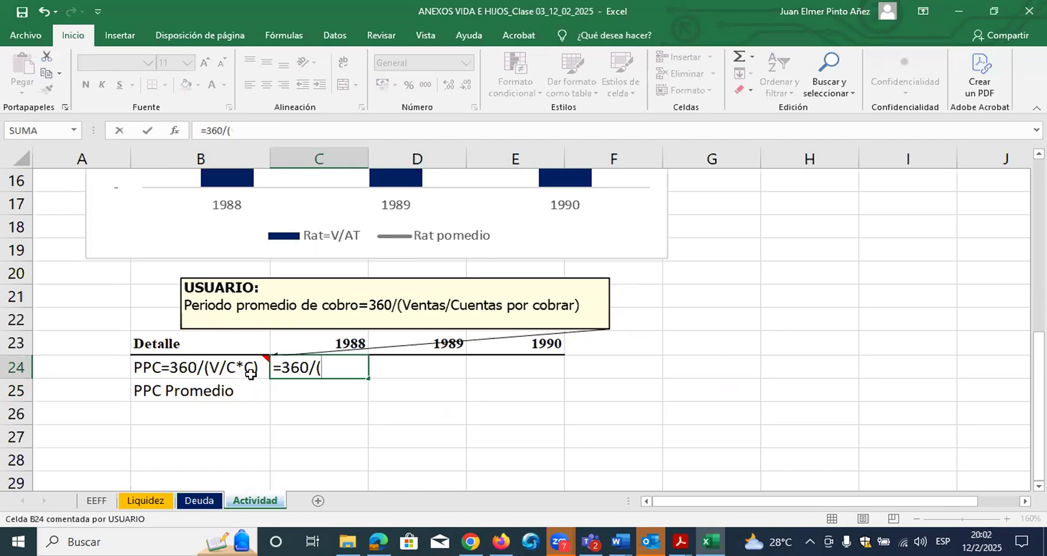
click(99, 502)
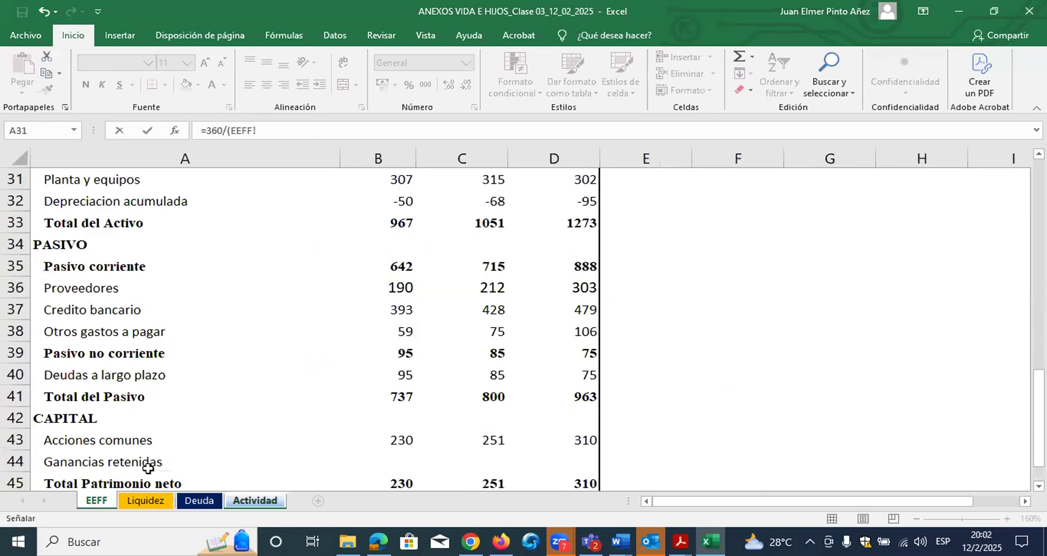
scroll(406, 324, down, 4)
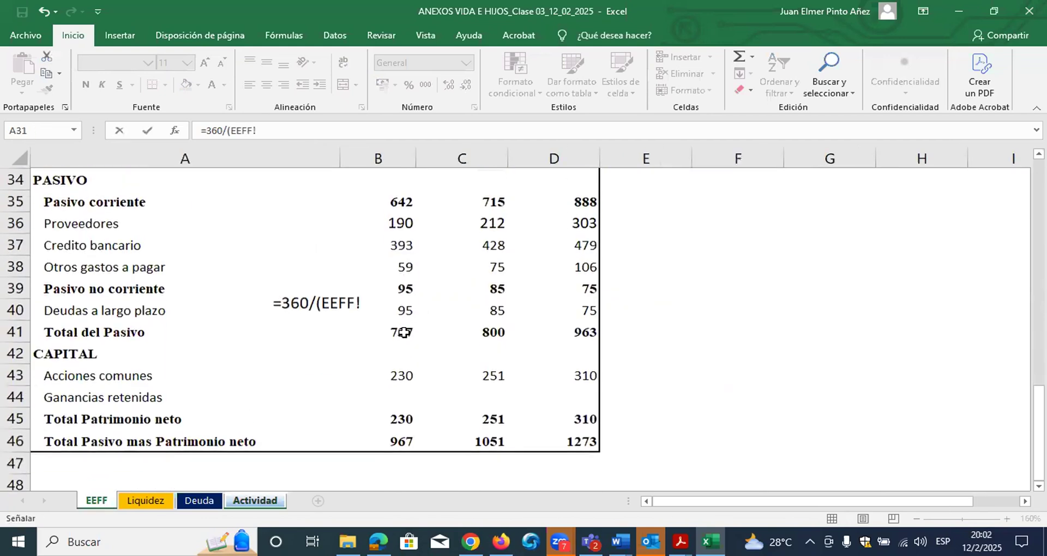
scroll(398, 341, up, 3)
drag(1038, 433, 1039, 220)
click(402, 224)
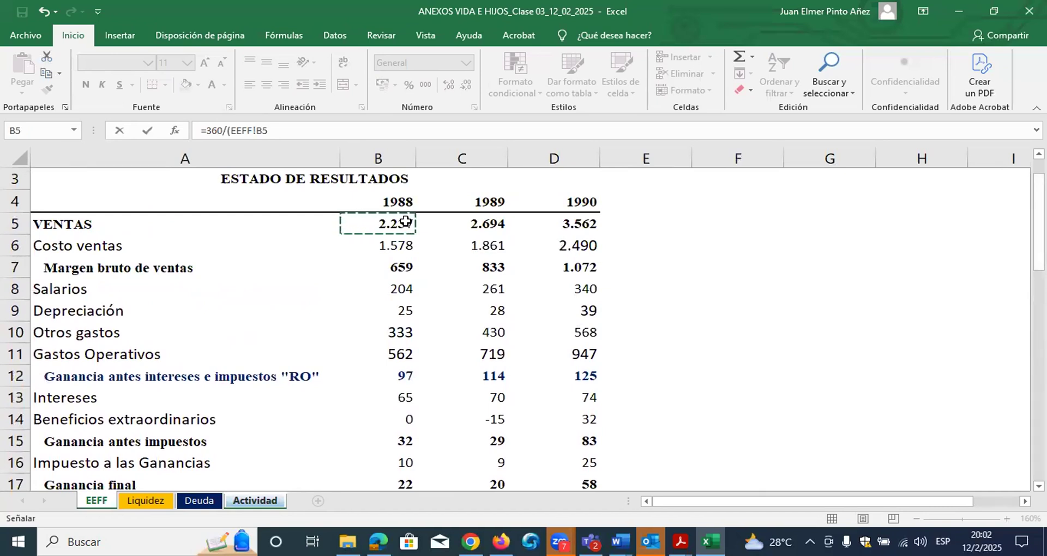
text(/)
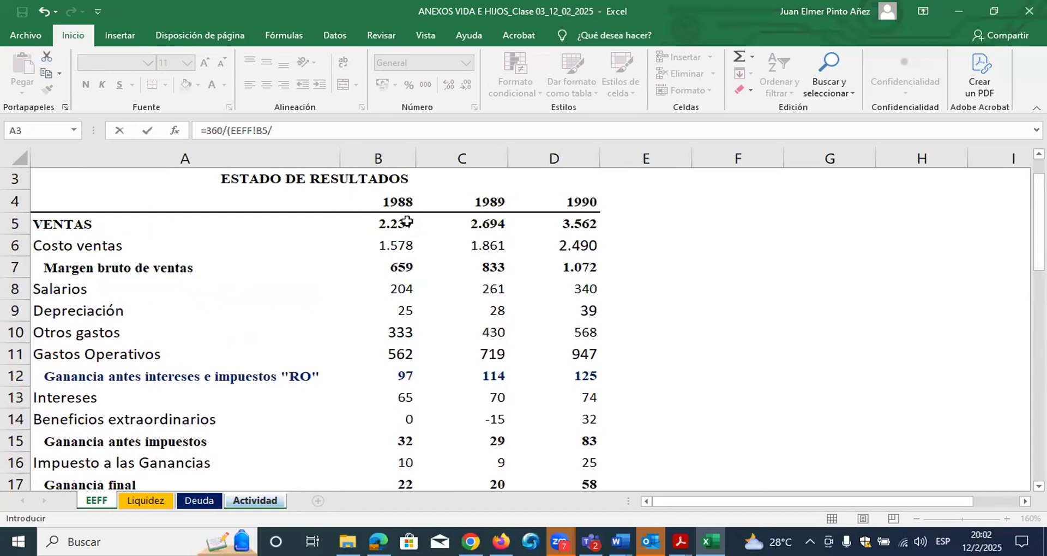
drag(1038, 221, 1039, 340)
click(394, 355)
text())
key(Return)
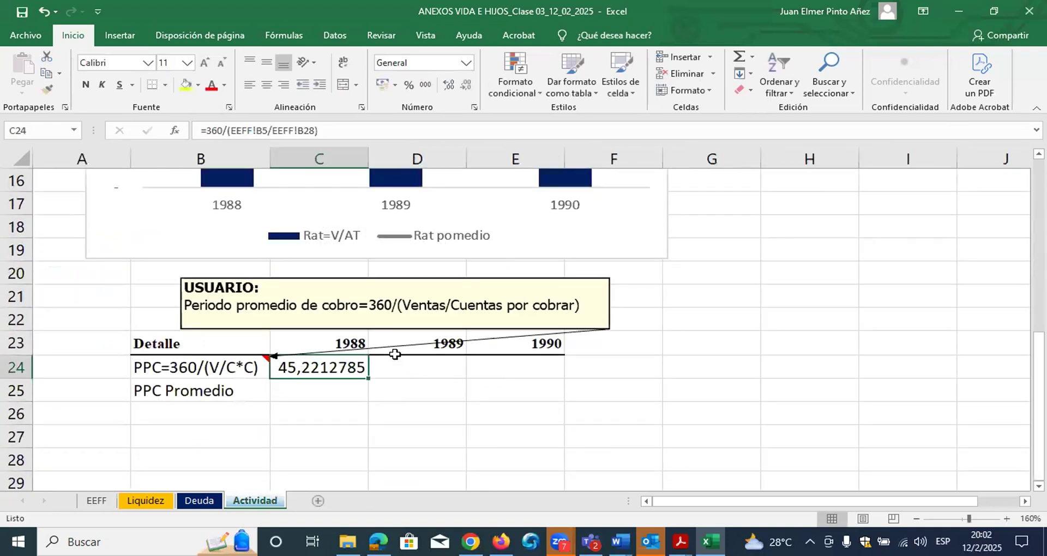
- Copy the C24 collection period formula across to E24 and apply the thousands-separator accounting format to C24:E24
key(ctrl+c)
key(shift+Right)
key(shift+Right)
key(Return)
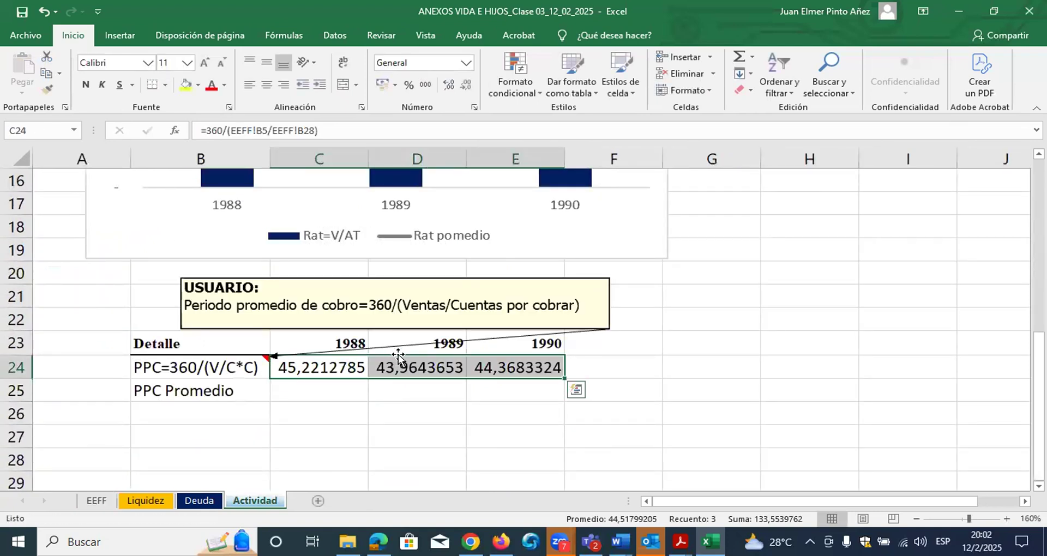
click(426, 86)
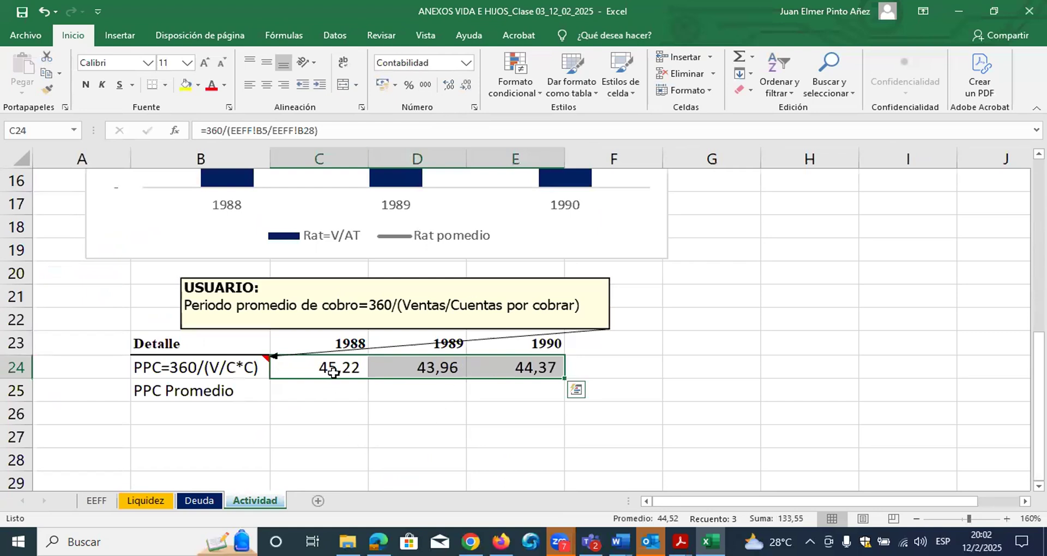
- Enter the average collection period in C25 with =PROMEDIO($C$24:$E$24), using absolute references
click(330, 388)
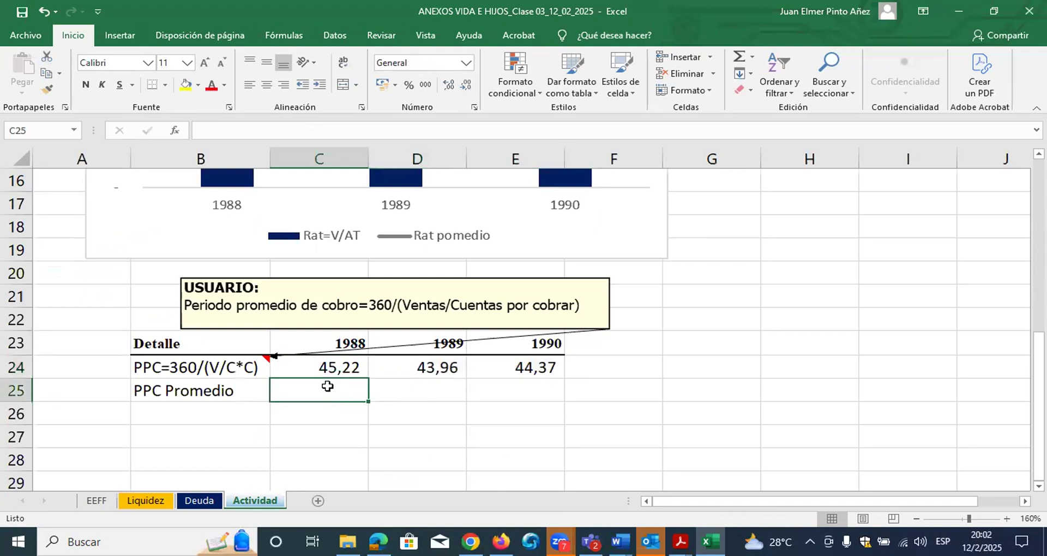
text(=)
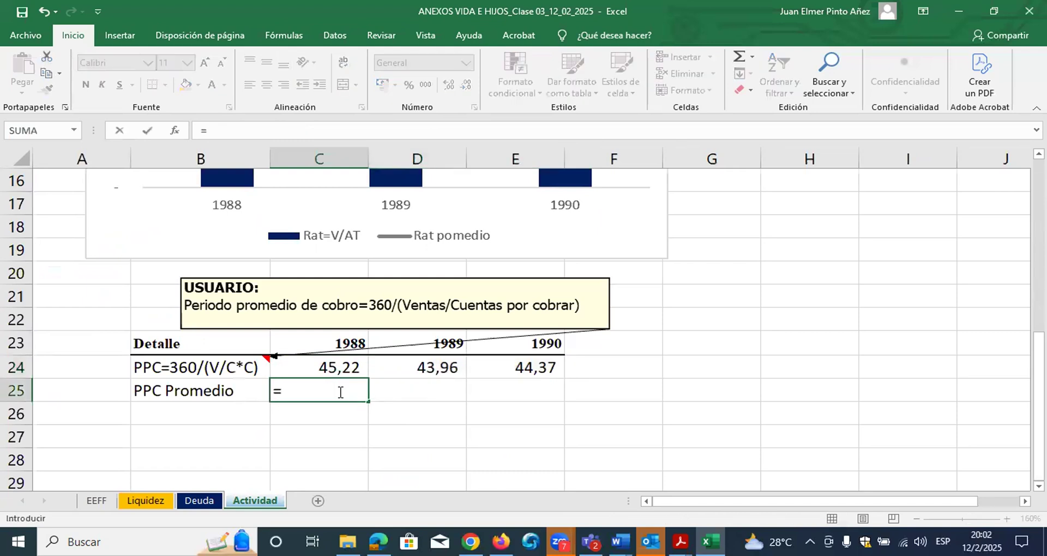
text(prome)
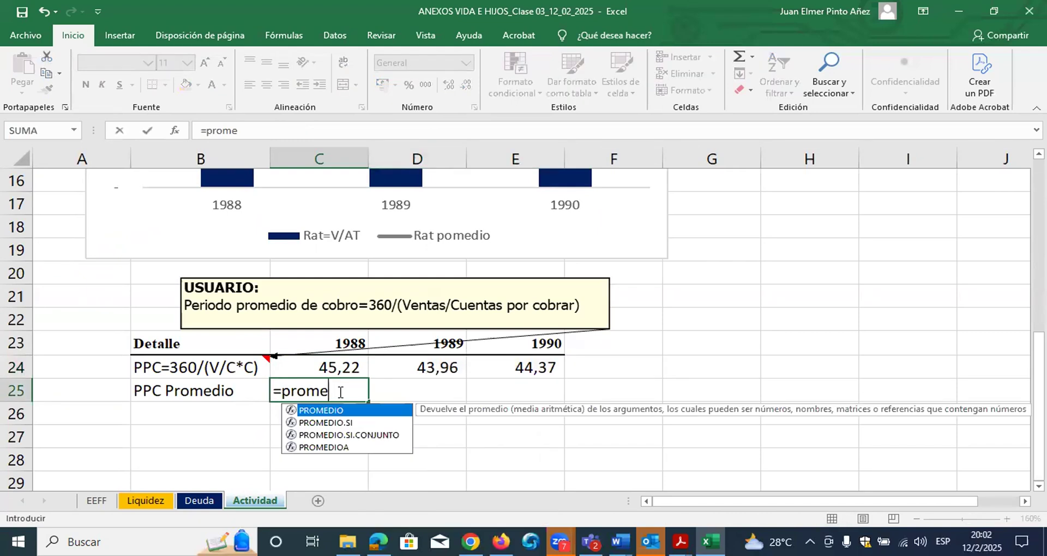
double_click(336, 411)
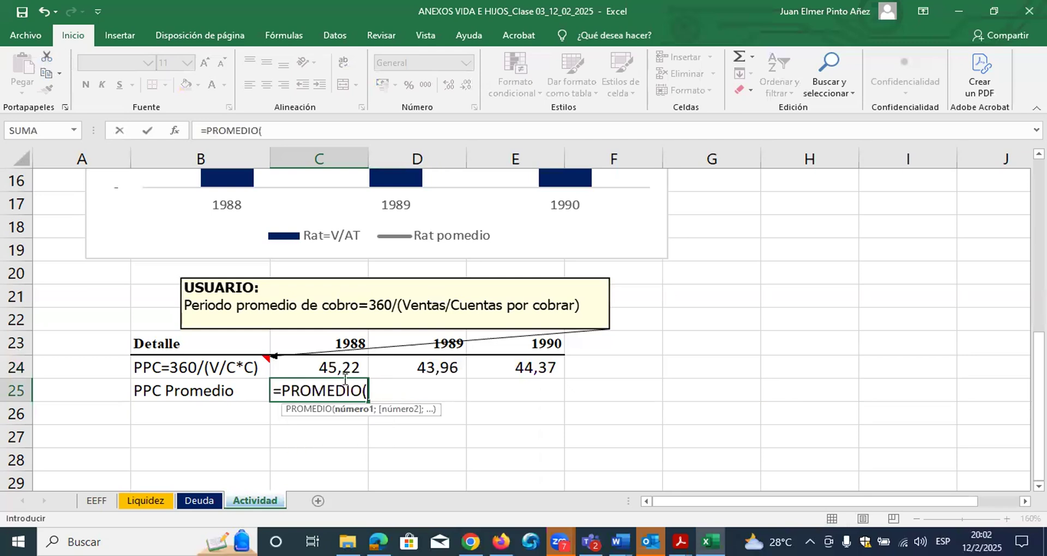
drag(342, 370, 502, 367)
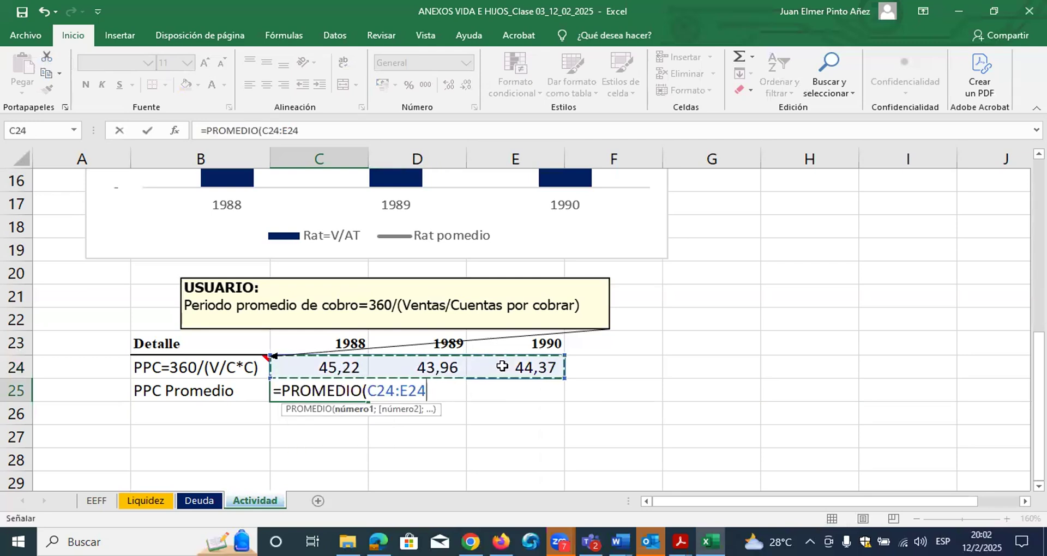
key(F4)
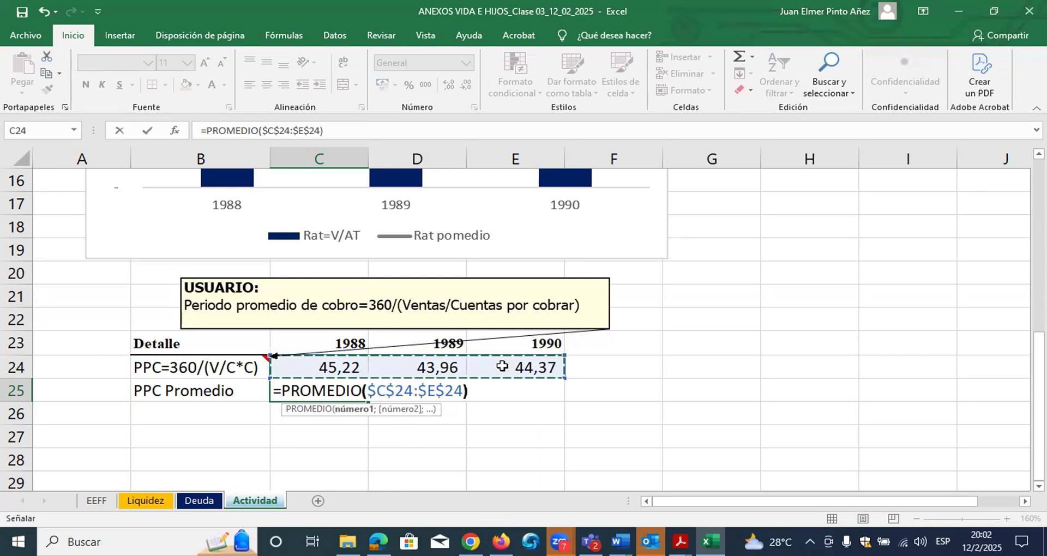
key(Return)
- Copy the C25 average formula across to the 1989 and 1990 columns
key(Up)
key(ctrl+c)
key(shift+Right)
key(shift+Right)
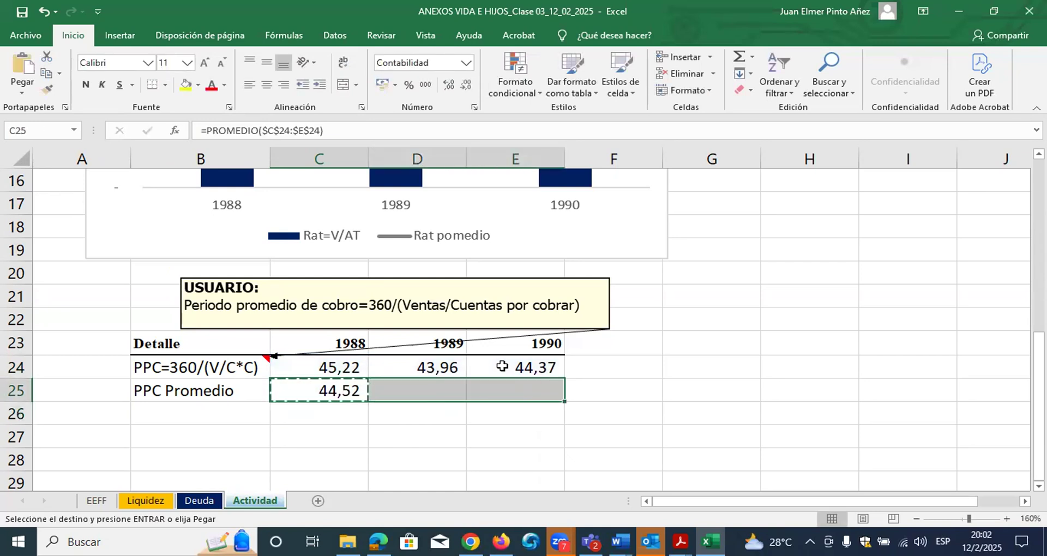
key(Return)
- Insert a recommended combo chart with columns and an average line from B23:E25 and place it directly below the table
key(Left)
key(Up)
key(Up)
key(shift+Right)
key(shift+Right)
key(shift+Right)
key(shift+Down)
key(shift+Down)
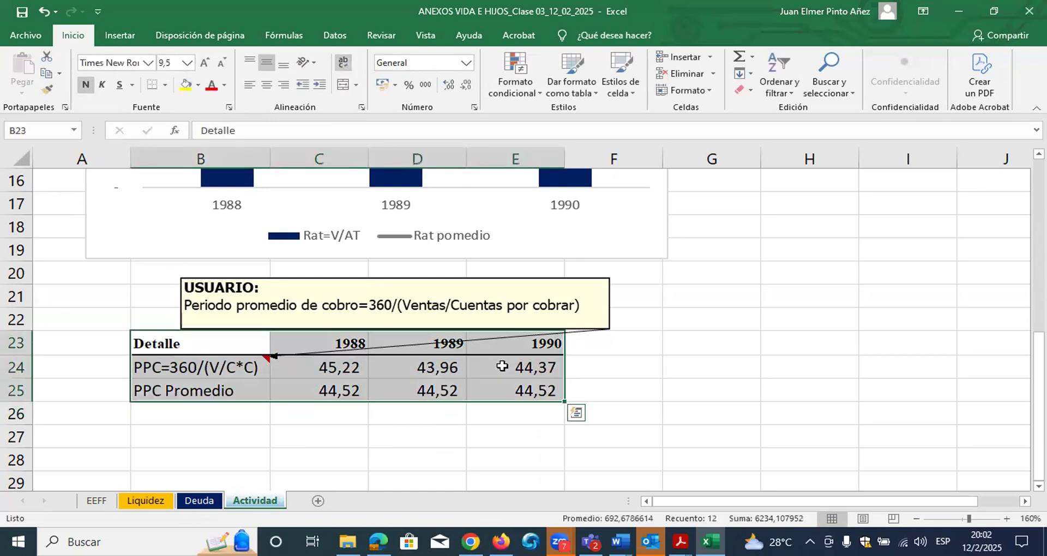
scroll(503, 366, down, 2)
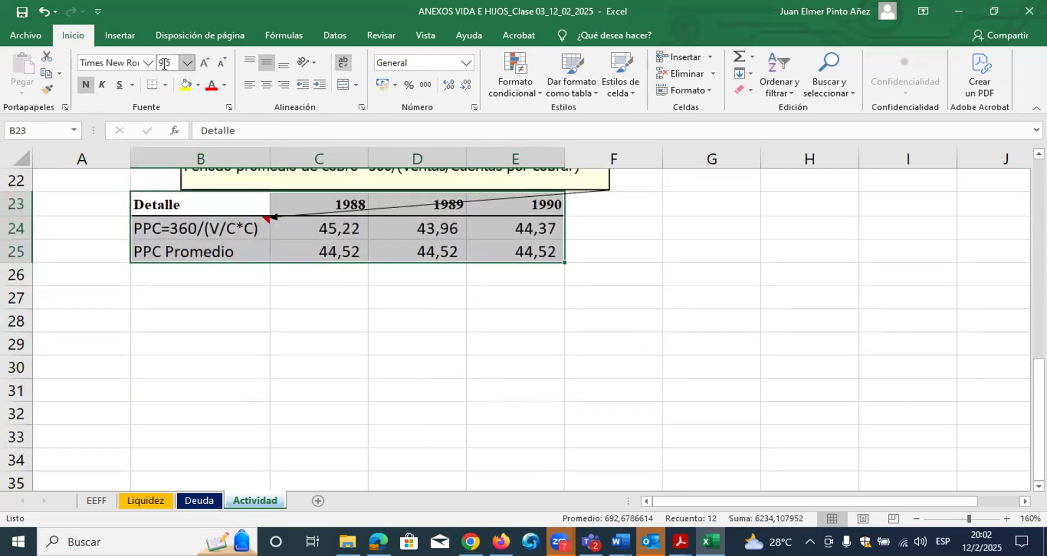
click(129, 42)
click(411, 79)
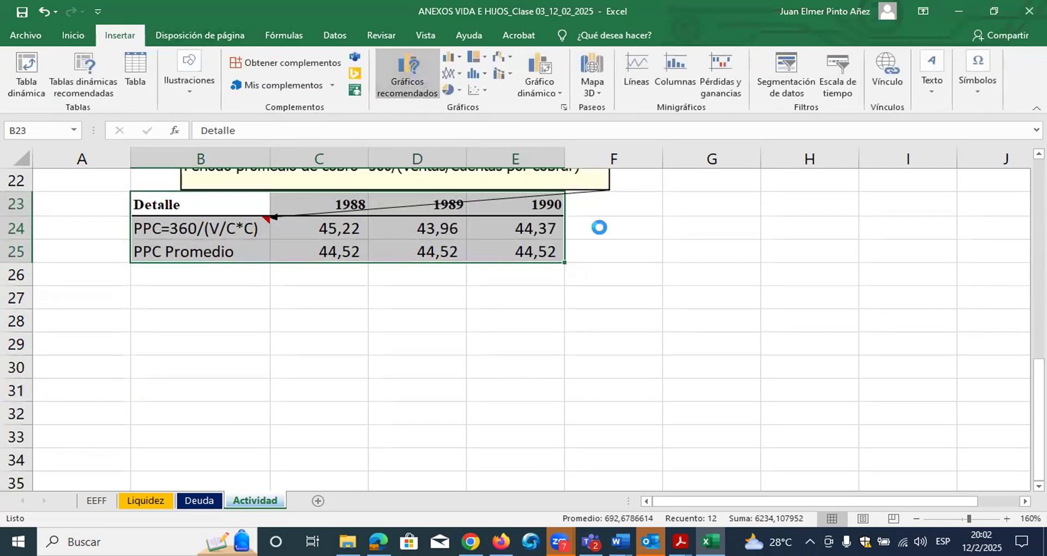
click(666, 462)
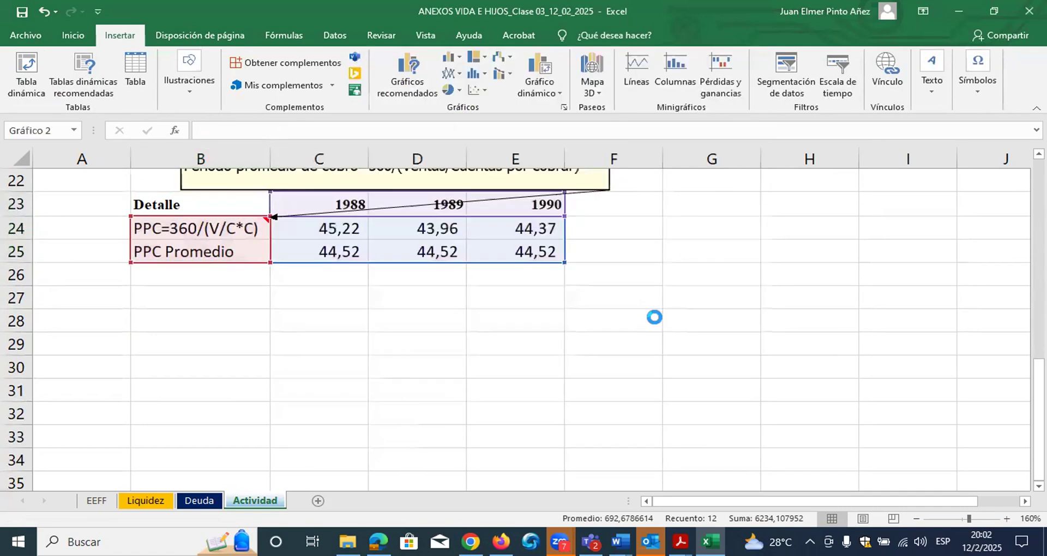
drag(763, 182, 626, 283)
drag(686, 270, 591, 281)
- Fill the PPC column series with solid dark blue
click(518, 437)
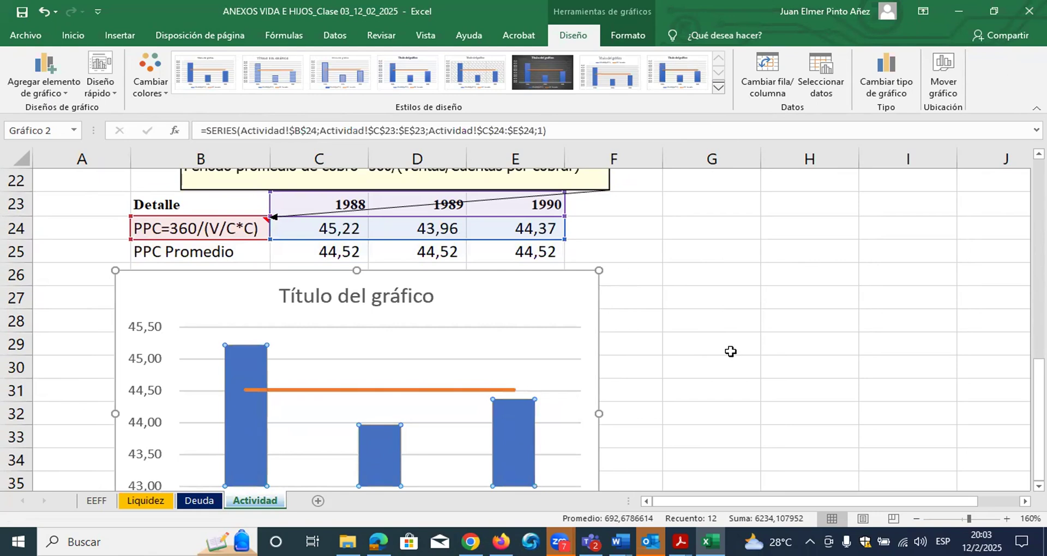
click(729, 349)
double_click(521, 411)
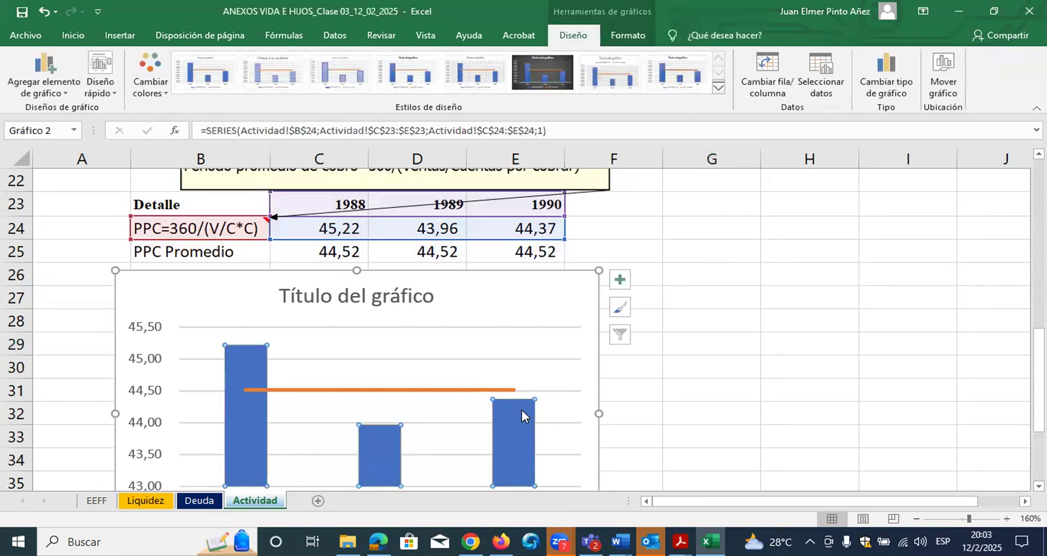
click(844, 215)
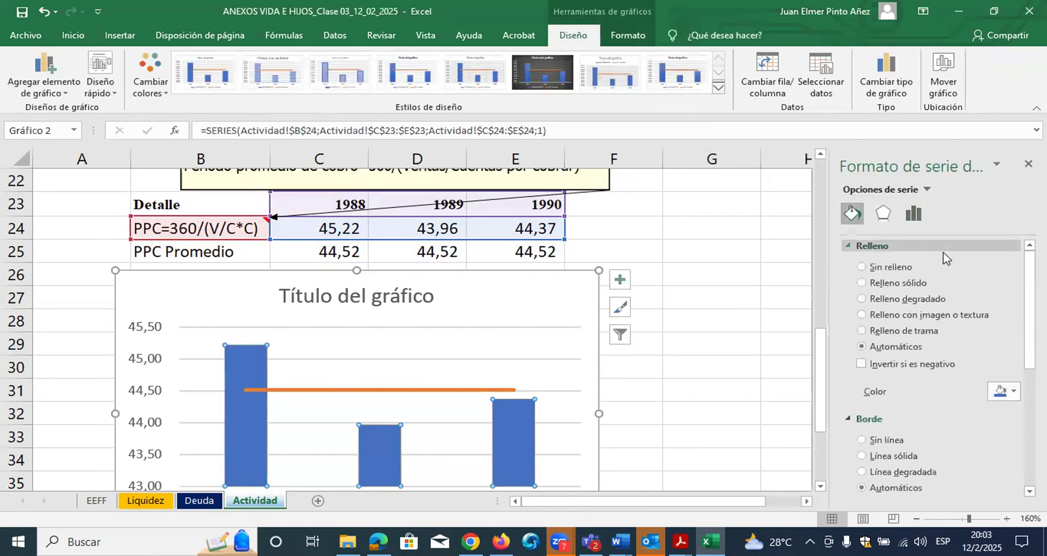
click(1010, 391)
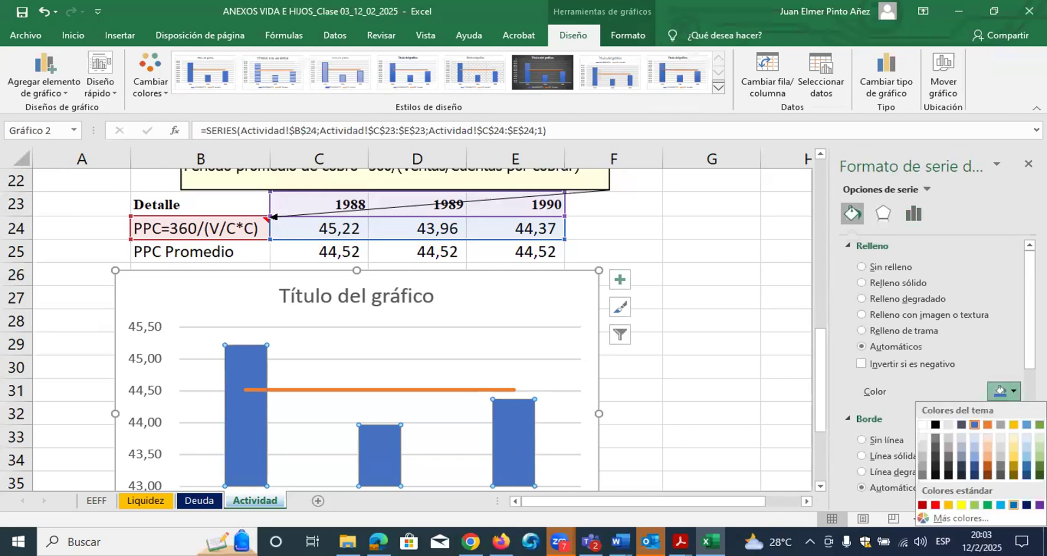
click(1013, 505)
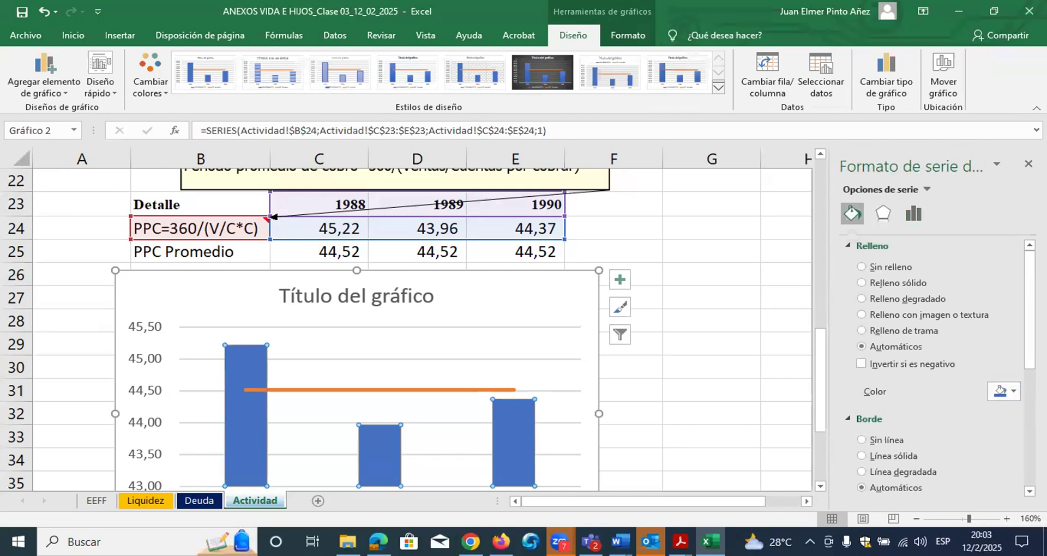
- Add outside-end data labels to the PPC columns and make them bold
click(57, 77)
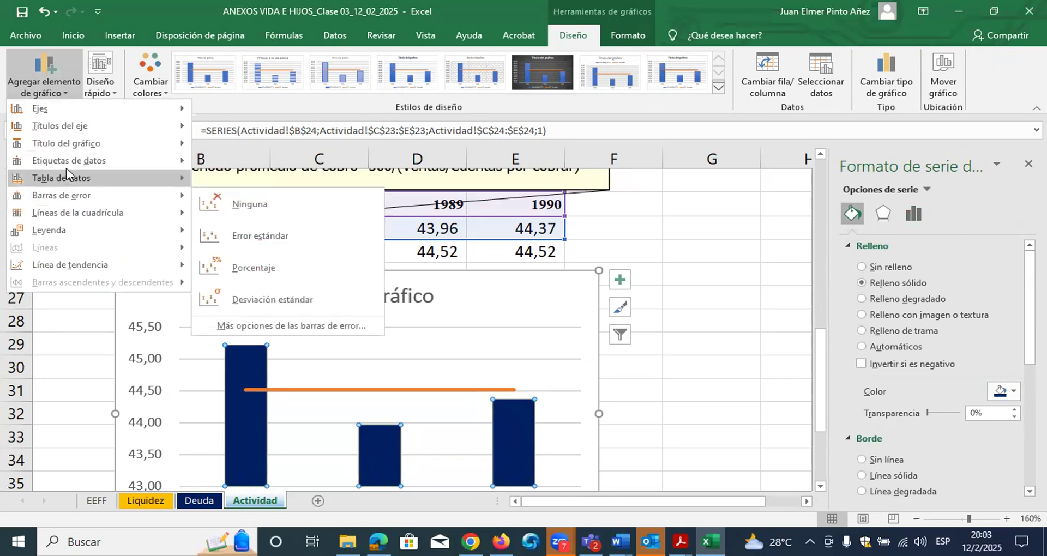
mouse_move(75, 167)
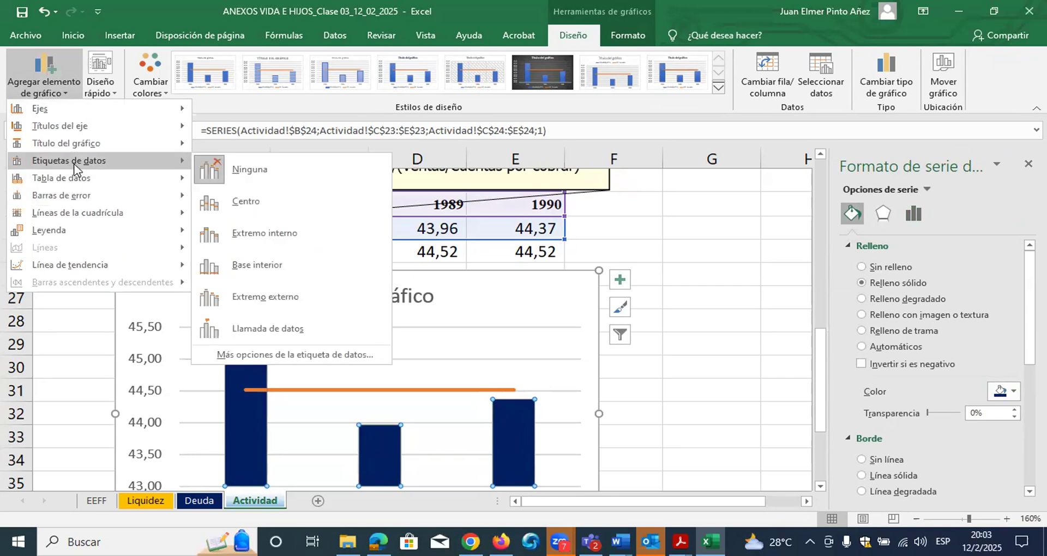
click(249, 298)
click(249, 338)
key(ctrl+n)
- Recolor the PPC Promedio line in the chart to solid gray
click(436, 390)
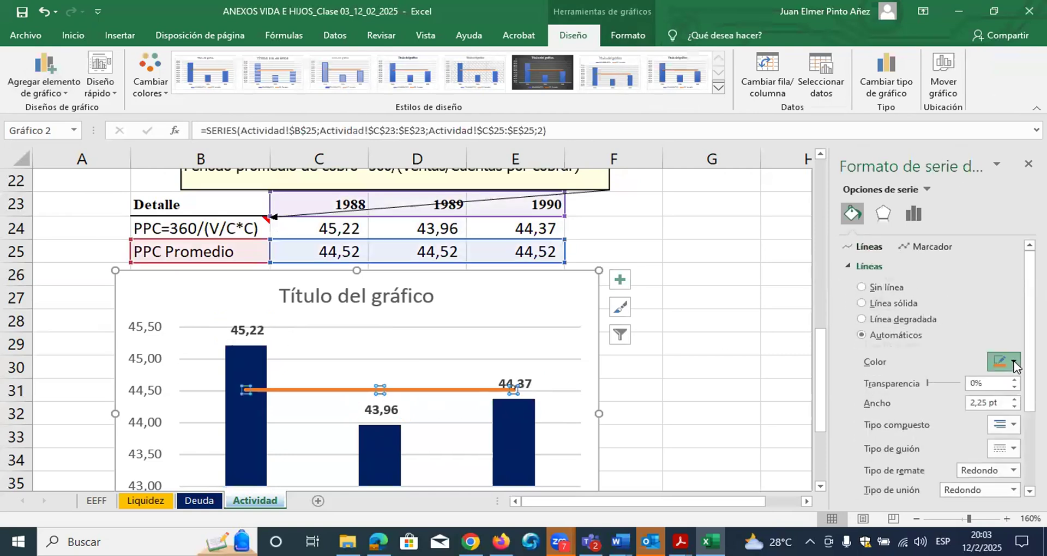
click(1005, 362)
click(924, 447)
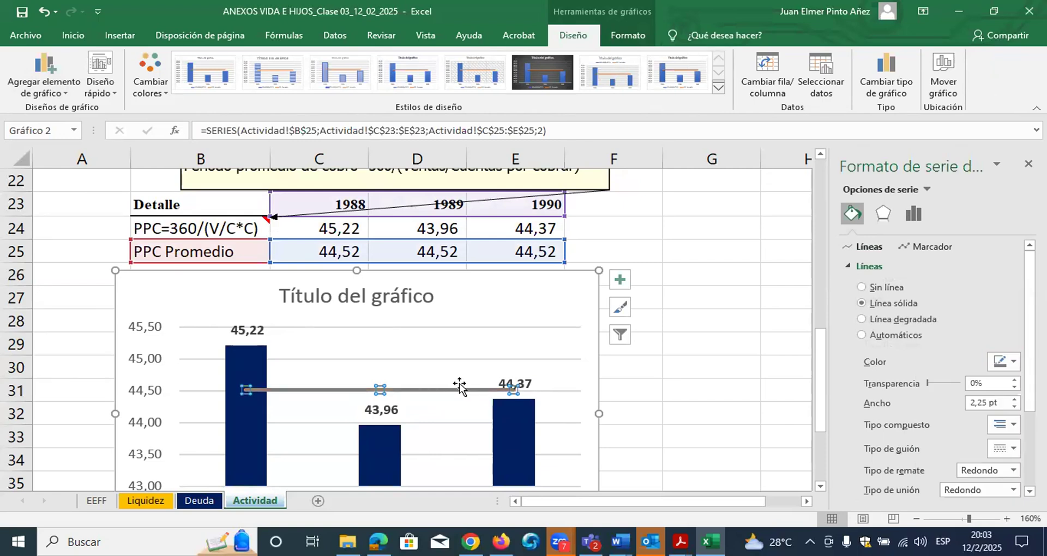
- Replace the chart title with "Periodo promedio de cobro" and close the formatting pane
click(309, 304)
drag(279, 296, 433, 297)
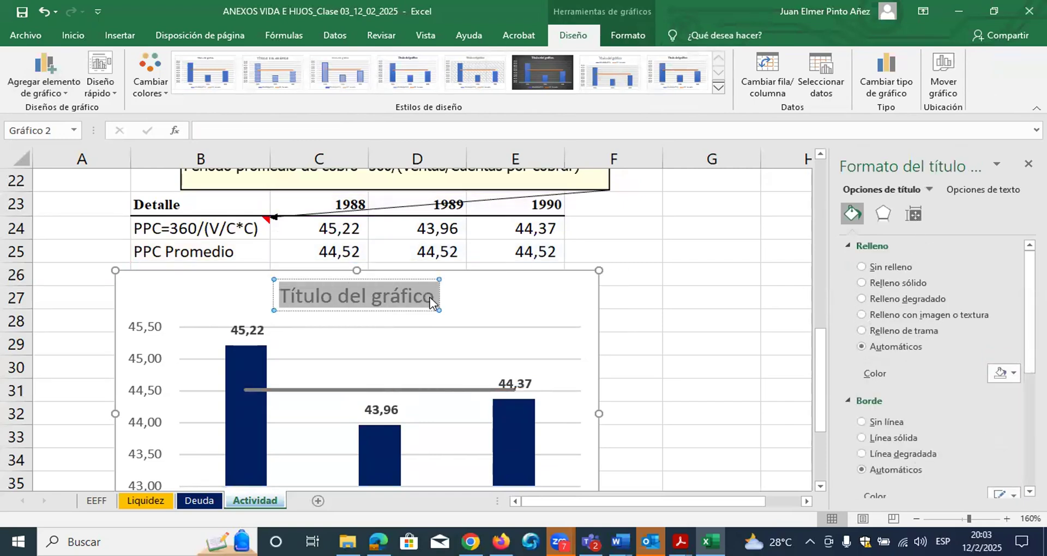
text(Peri)
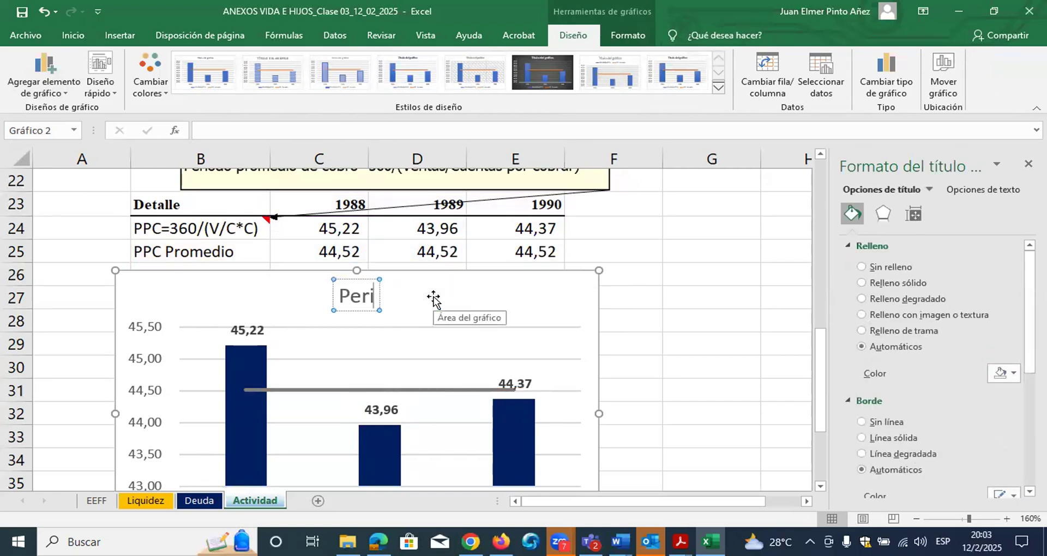
text(odo promedio)
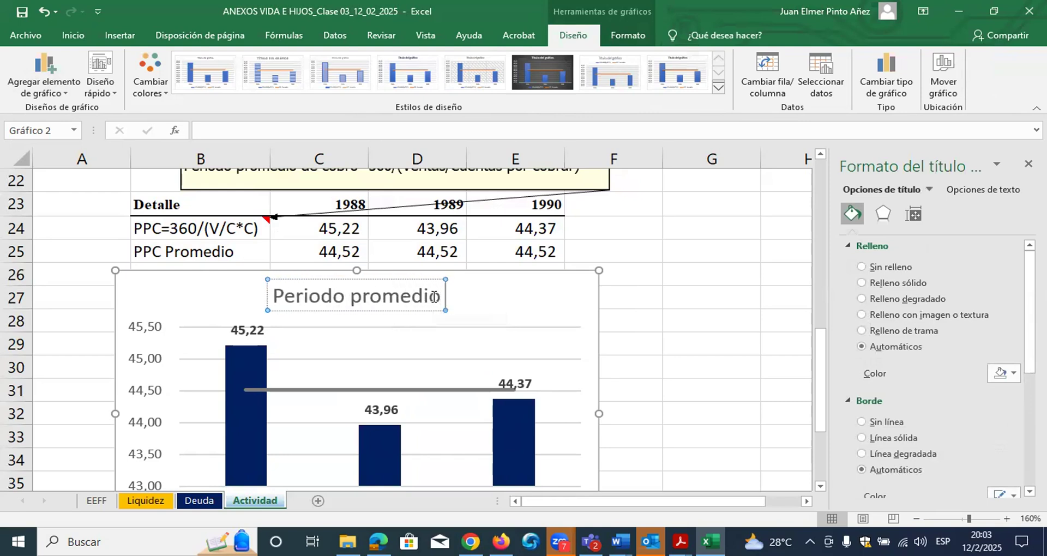
text( de cobro)
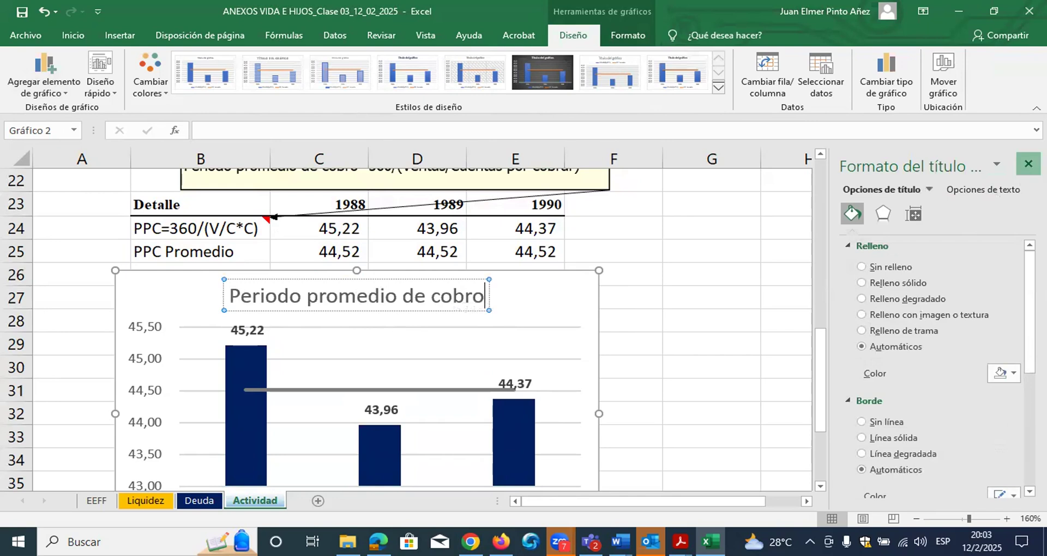
click(1028, 164)
- Delete the horizontal gridlines from the collection period chart
click(571, 362)
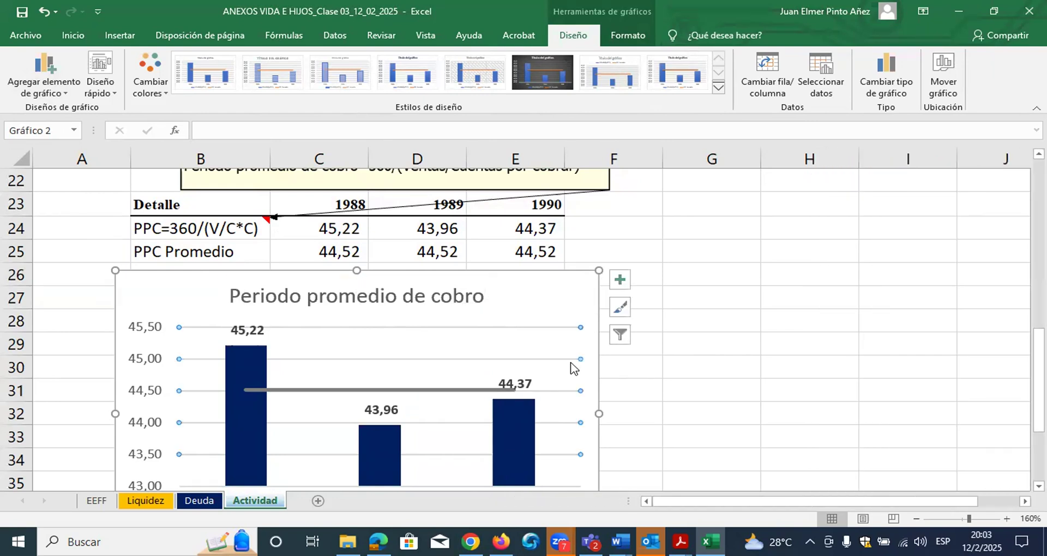
click(570, 368)
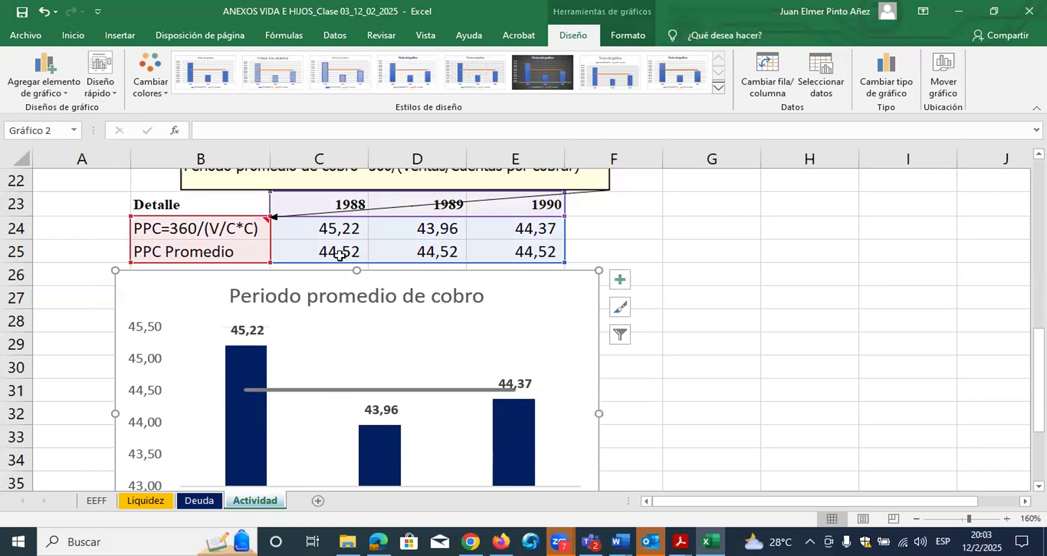
click(709, 240)
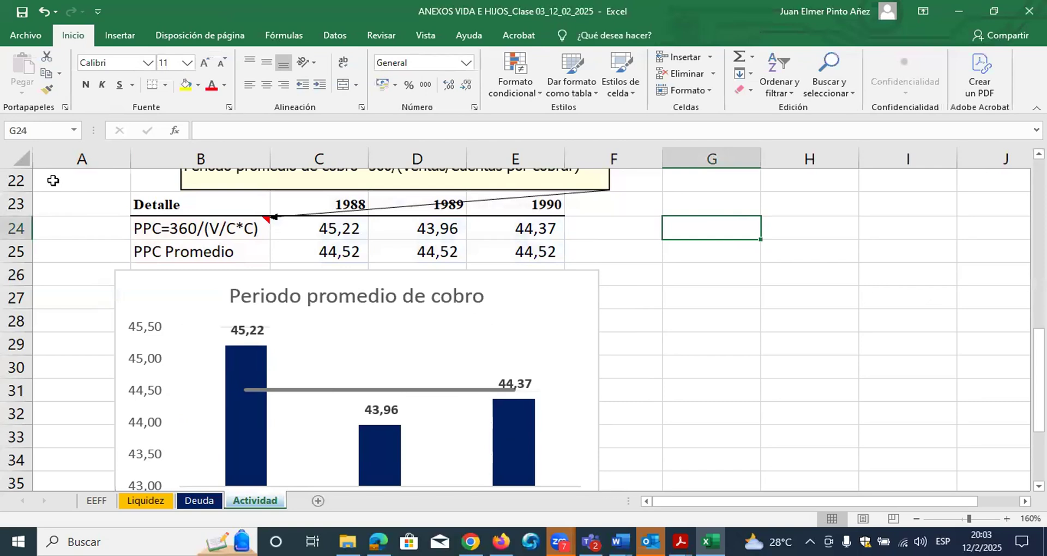
- Examine the collection period table and chart at 150% zoom, temporarily circling the 1990 PPC value and the 1990 axis label
click(521, 374)
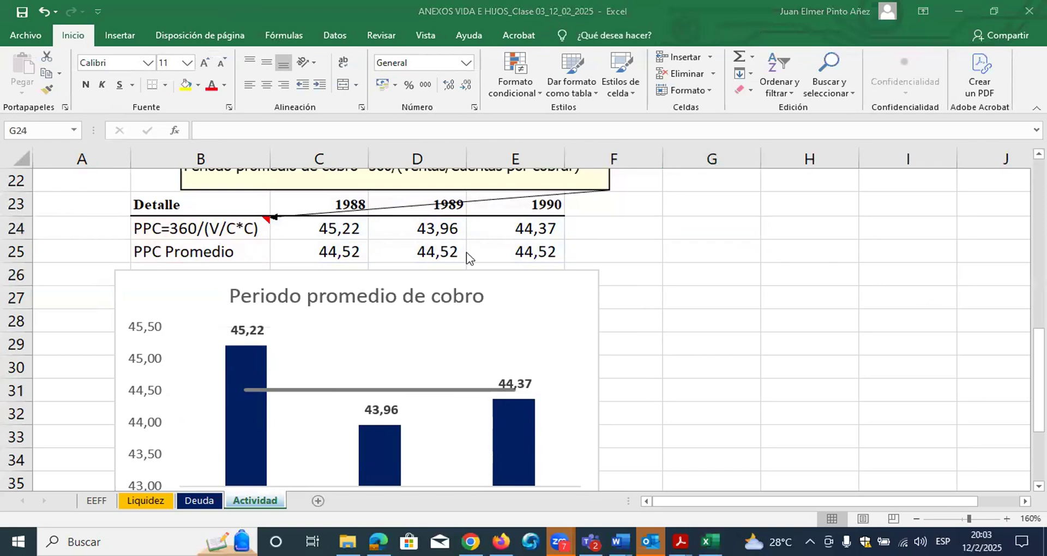
scroll(466, 252, down, 1)
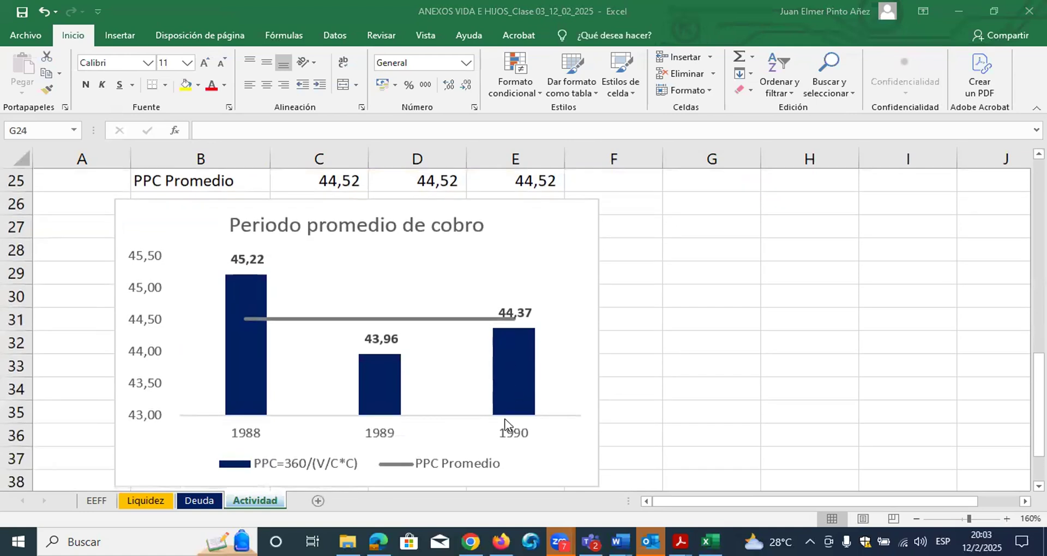
click(917, 519)
scroll(833, 446, down, 3)
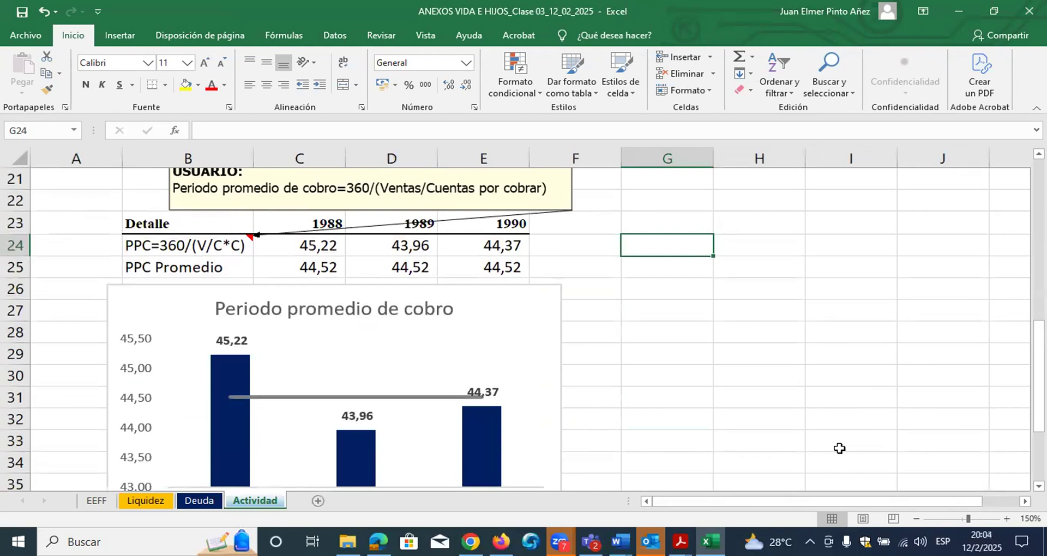
scroll(522, 330, down, 1)
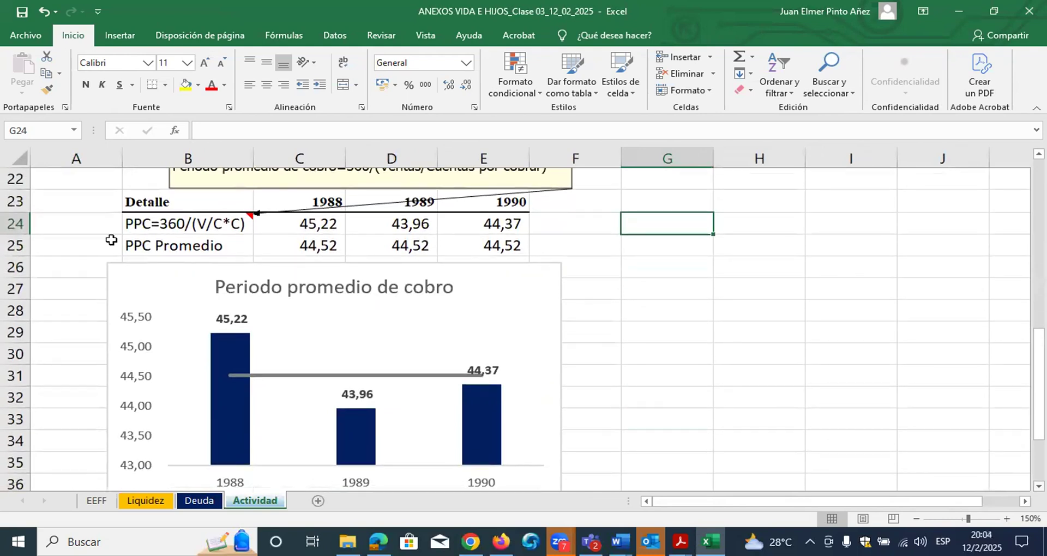
click(527, 216)
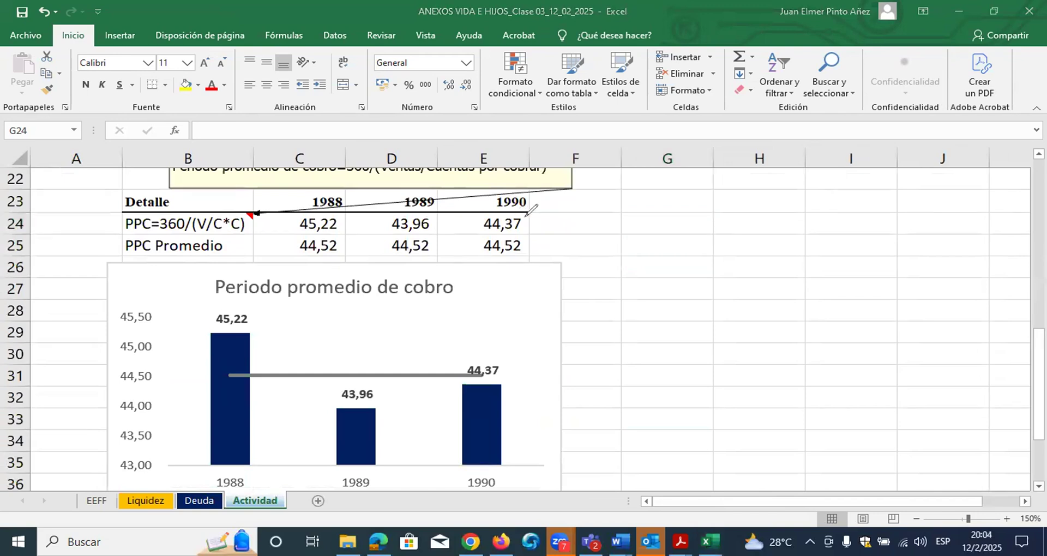
mouse_move(525, 215)
mouse_down()
mouse_move(482, 218)
mouse_move(490, 233)
mouse_move(524, 230)
mouse_move(523, 218)
mouse_up()
mouse_move(495, 476)
mouse_down()
mouse_move(469, 472)
mouse_move(473, 492)
mouse_move(497, 479)
mouse_up()
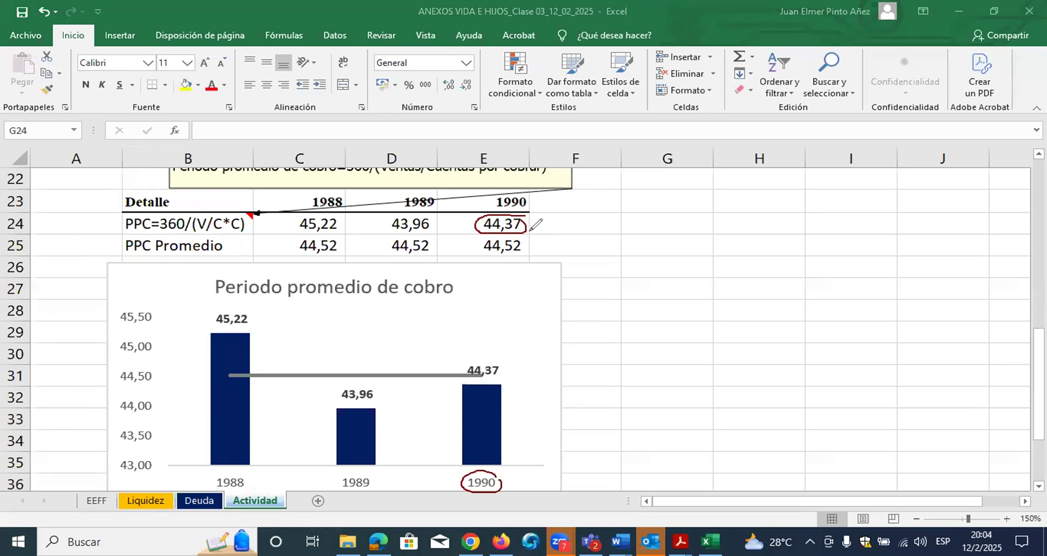
mouse_move(635, 218)
mouse_down()
mouse_move(639, 236)
mouse_move(657, 226)
mouse_move(654, 235)
mouse_move(674, 235)
mouse_up()
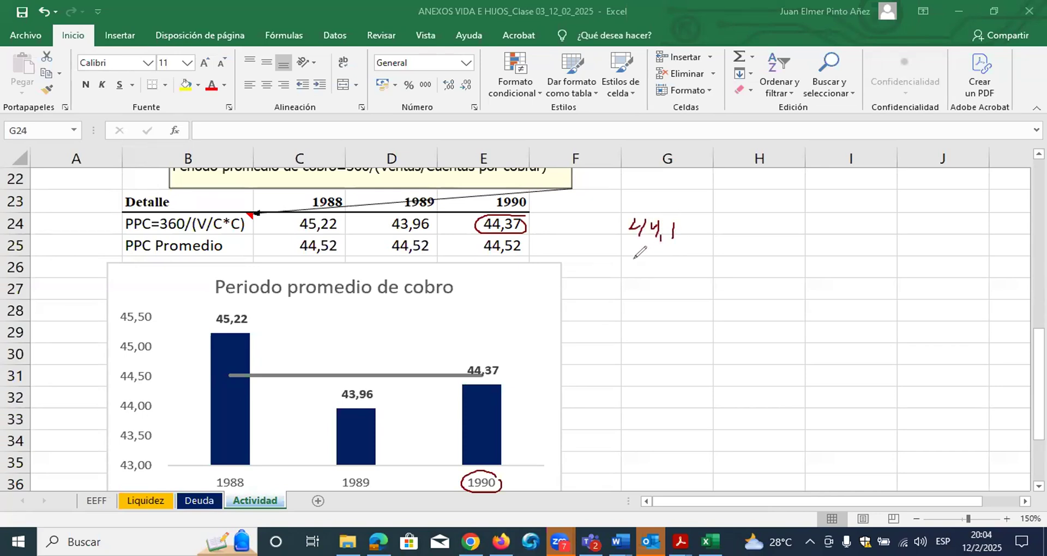
drag(688, 235, 712, 218)
click(74, 334)
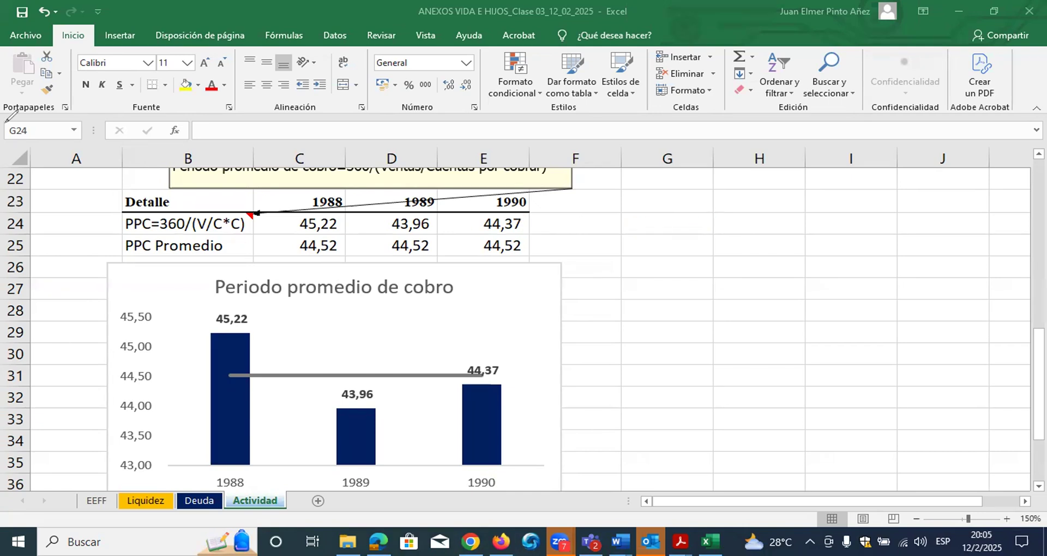
key(Escape)
- Round the 1988 PPC formula in C24 up to whole days with REDONDEAR.MAS and 0 decimals
click(301, 229)
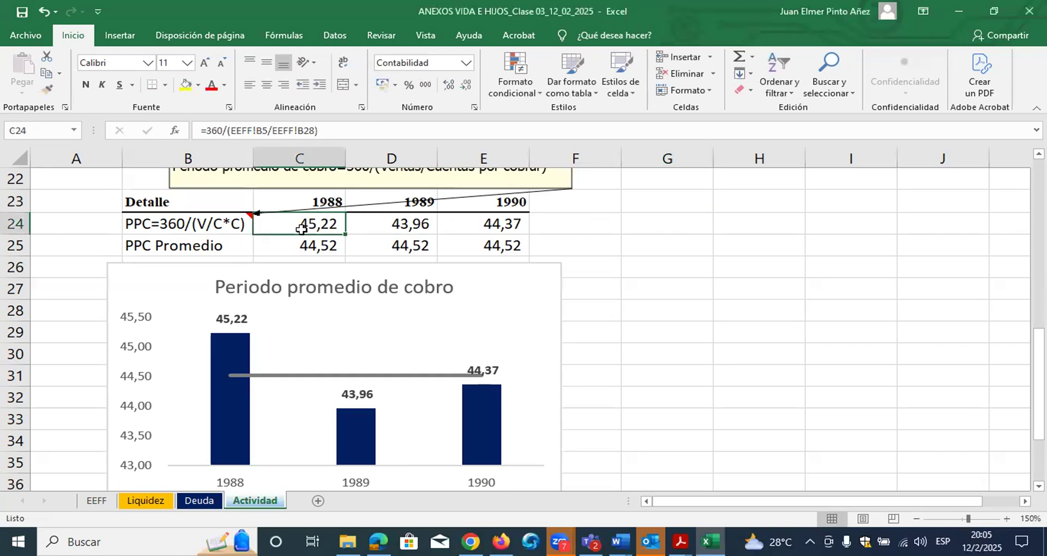
double_click(301, 229)
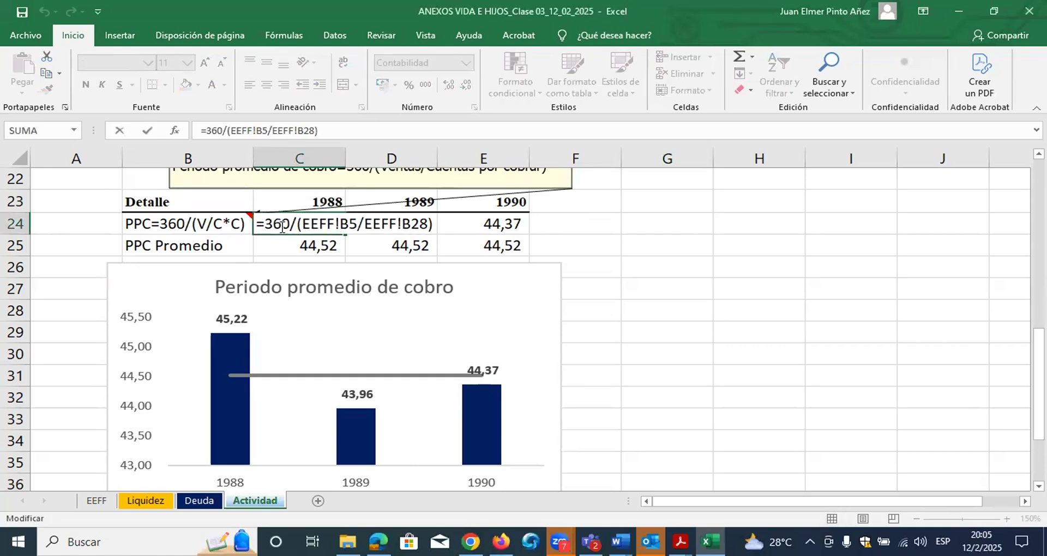
text(Rd)
key(BackSpace)
text(edo)
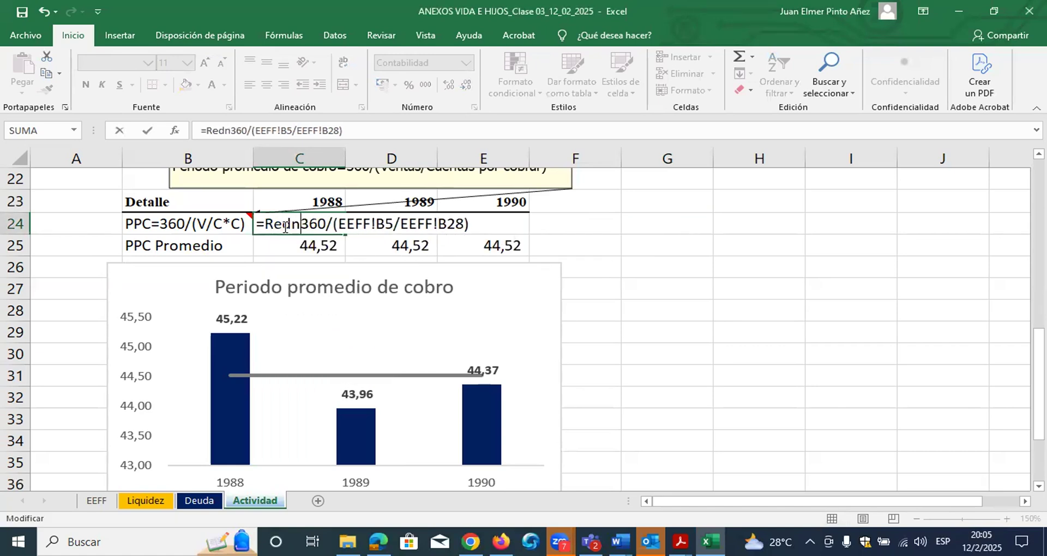
text(nde)
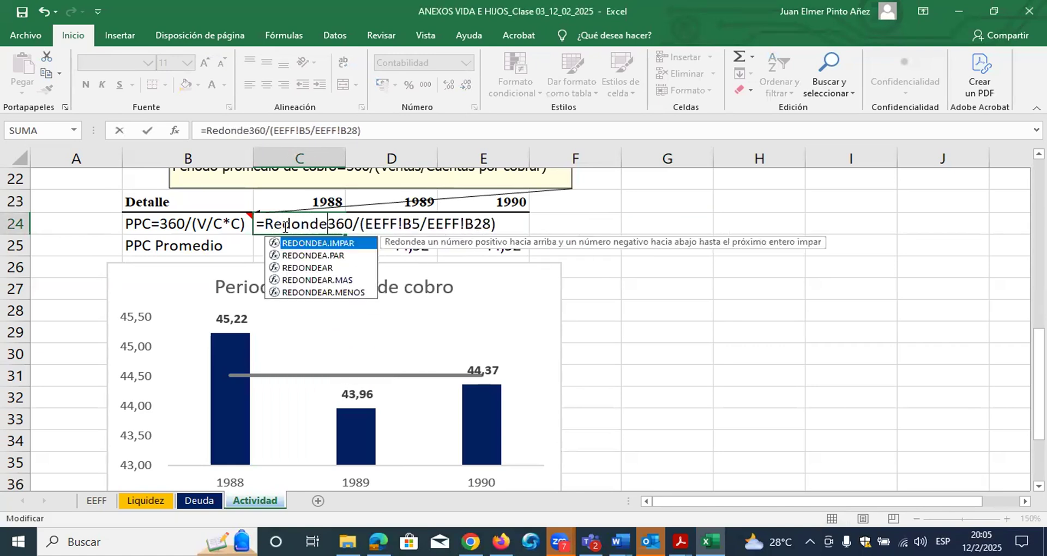
double_click(325, 280)
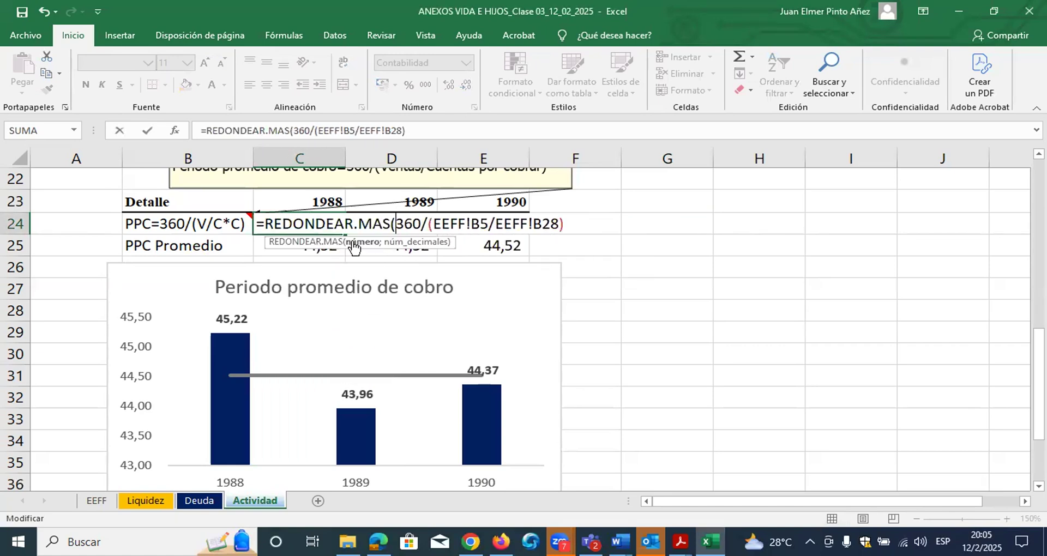
click(570, 225)
text(;0)
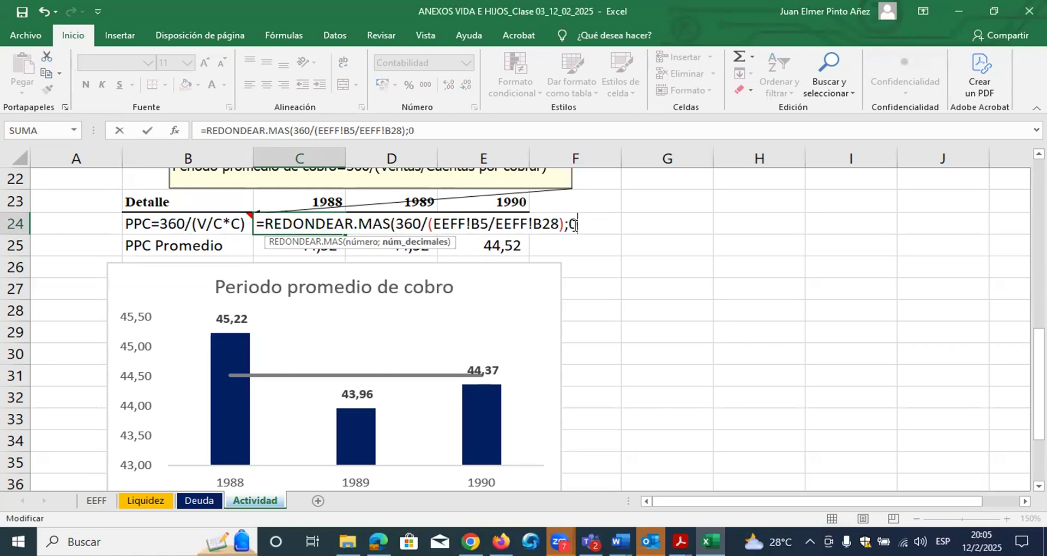
text())
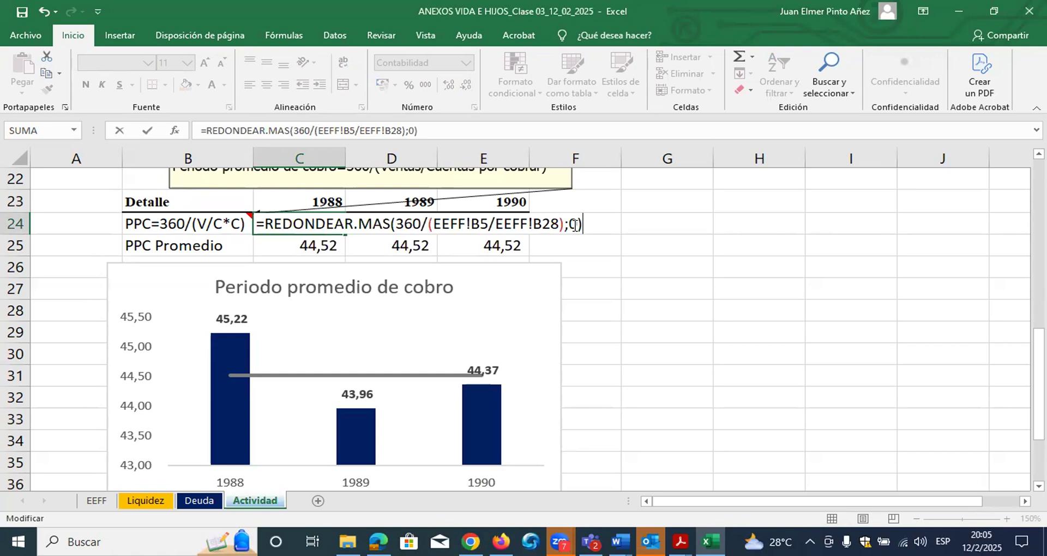
key(ctrl+Return)
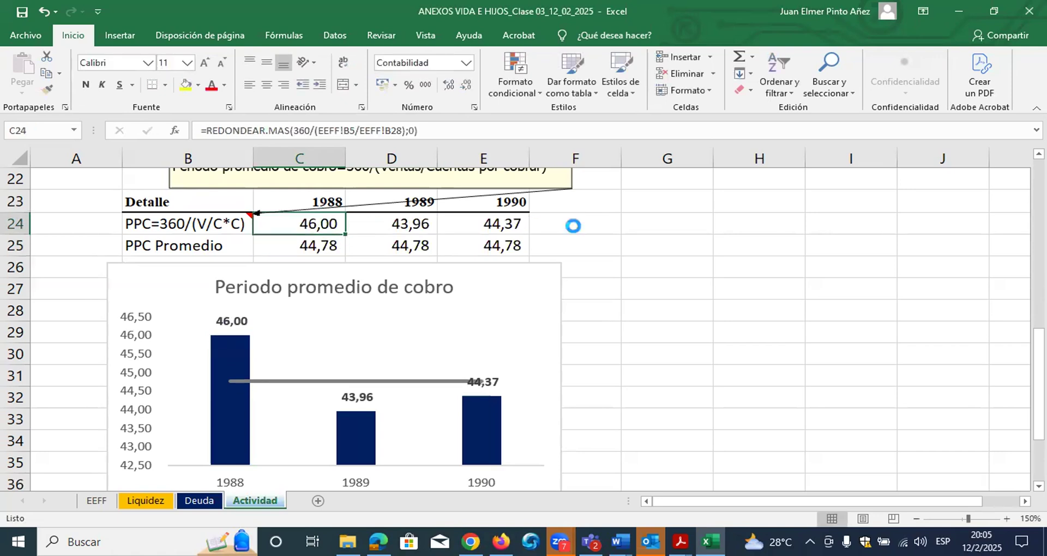
- Copy the rounded-up 1988 PPC formula across to the 1989 and 1990 cells in D24:E24
key(ctrl+c)
key(shift+Right)
key(shift+Right)
key(ctrl+v)
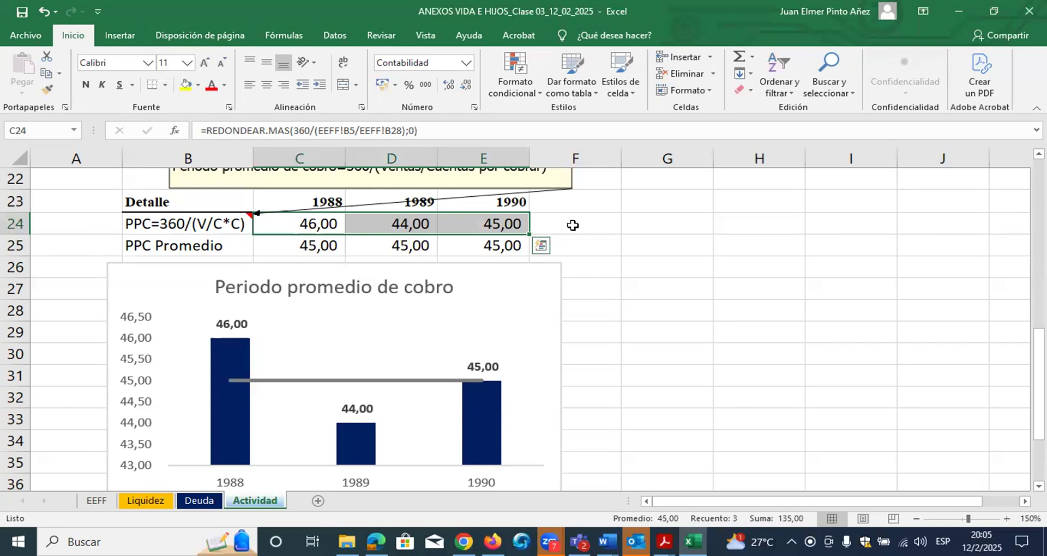
click(630, 259)
click(494, 222)
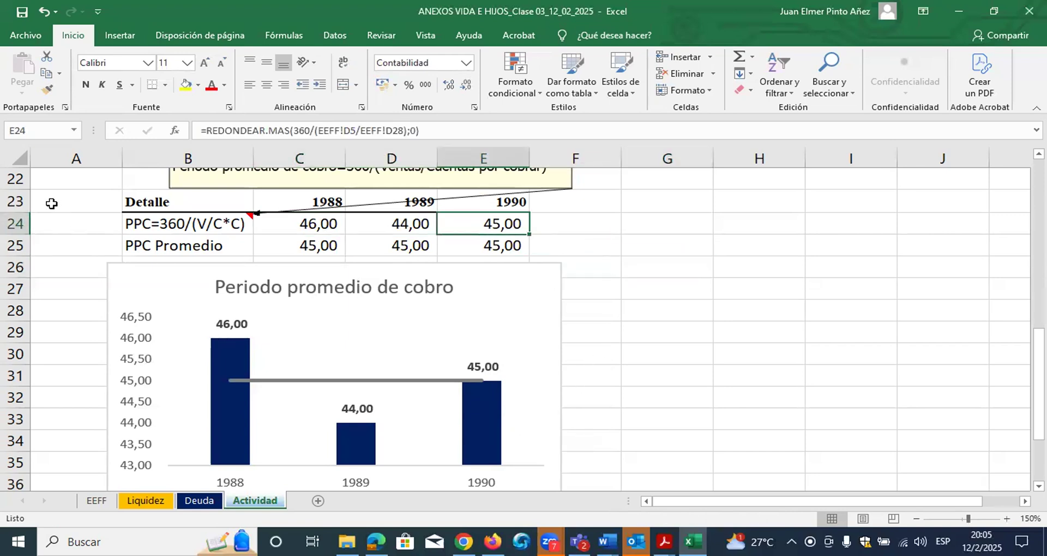
- Annotate the PPC table and chart by circling the years and the 1988 and 1989 values and sketching the trend between bars
mouse_move(524, 198)
mouse_down()
mouse_move(499, 191)
mouse_move(501, 208)
mouse_move(532, 199)
mouse_up()
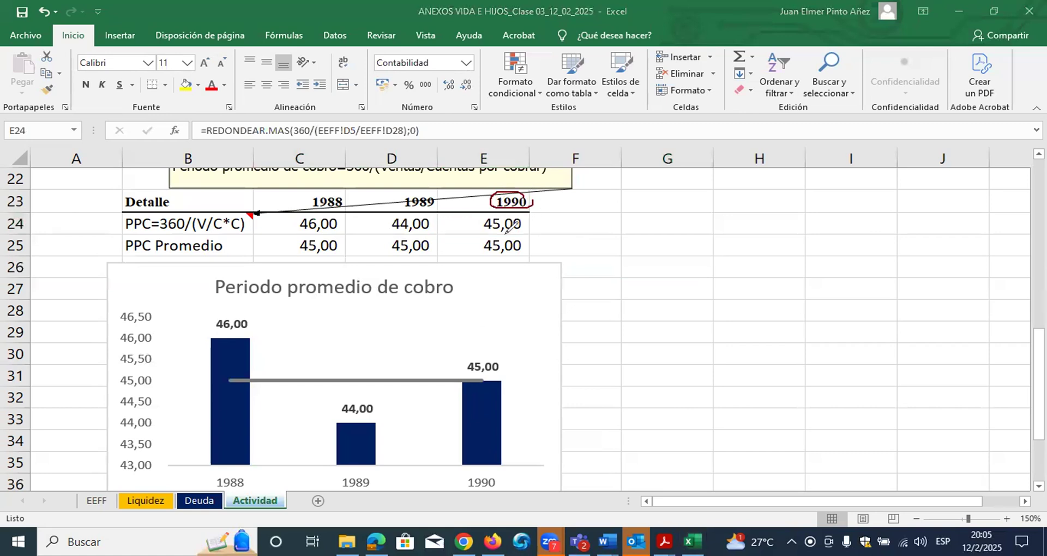
drag(480, 235, 512, 233)
mouse_move(226, 277)
mouse_down()
mouse_move(282, 360)
mouse_move(329, 382)
mouse_move(397, 380)
mouse_move(478, 292)
mouse_move(472, 299)
mouse_up()
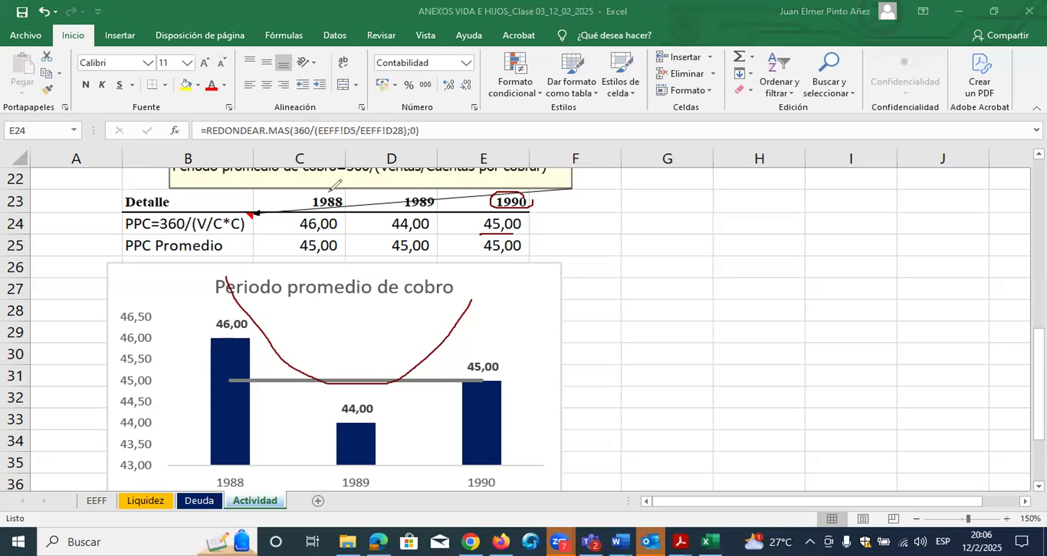
mouse_move(318, 187)
mouse_down()
mouse_move(307, 196)
mouse_move(330, 206)
mouse_move(347, 194)
mouse_up()
mouse_move(259, 309)
mouse_down()
mouse_move(228, 305)
mouse_move(239, 331)
mouse_move(255, 306)
mouse_up()
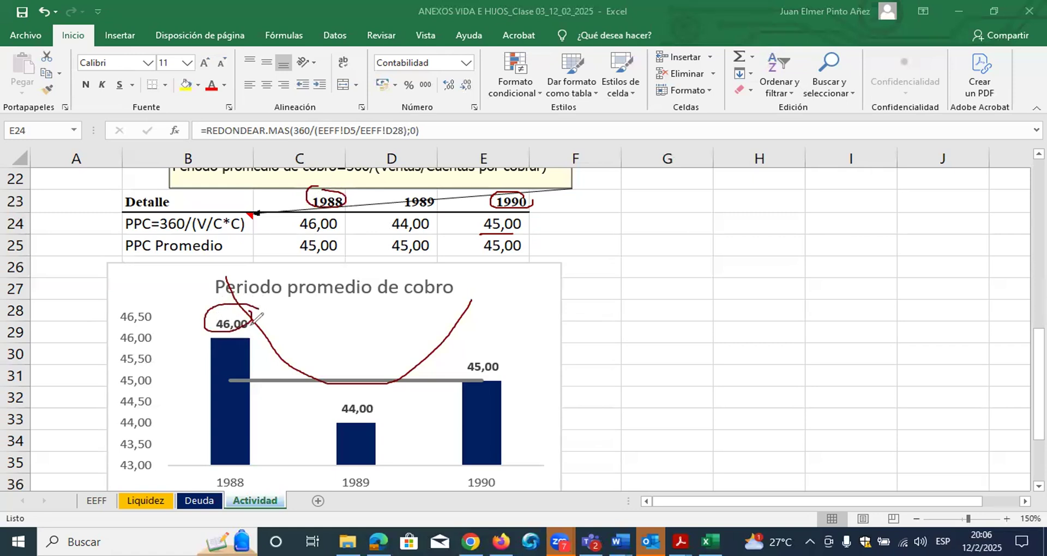
mouse_move(413, 188)
mouse_down()
mouse_move(402, 206)
mouse_move(436, 206)
mouse_move(426, 191)
mouse_up()
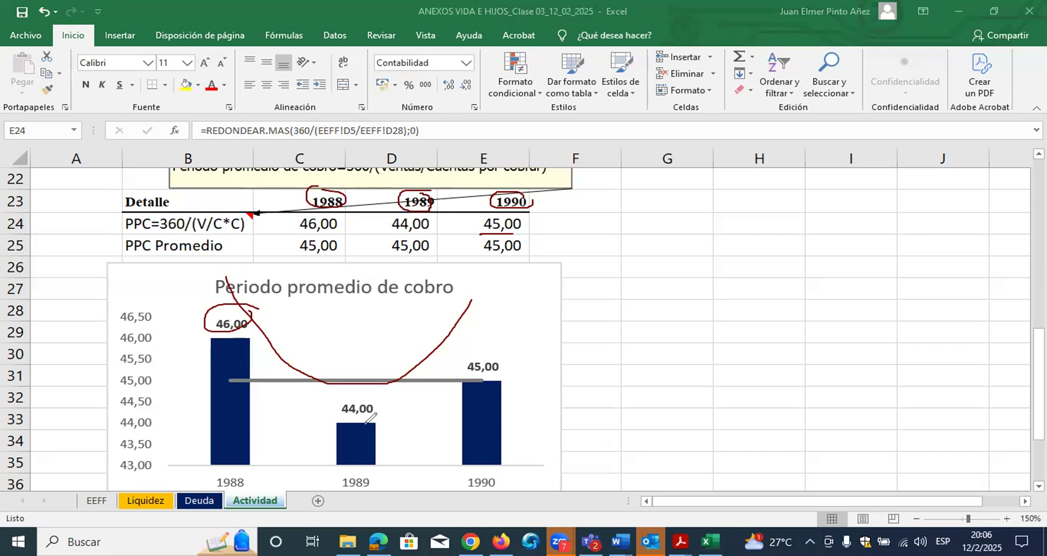
mouse_move(358, 395)
mouse_down()
mouse_move(334, 413)
mouse_move(373, 418)
mouse_move(446, 367)
mouse_move(444, 375)
mouse_up()
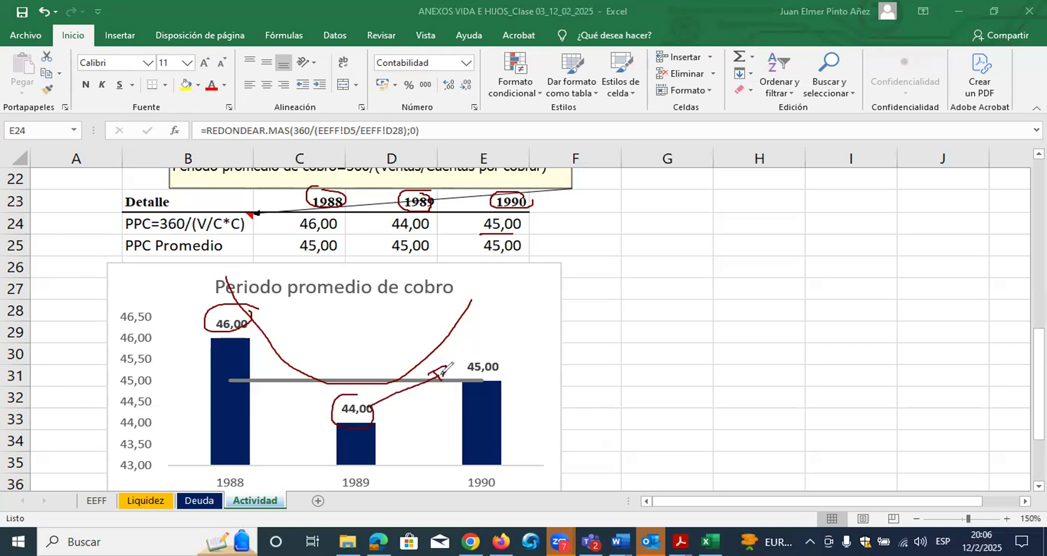
- Handwrite PPC = 360 / (V / CxC) beside the table, label the divisor RCxC, and circle V/C*C in the row label
drag(126, 233, 232, 234)
mouse_move(614, 200)
mouse_down()
mouse_move(627, 202)
mouse_move(616, 217)
mouse_move(627, 232)
mouse_move(631, 215)
mouse_move(823, 218)
mouse_up()
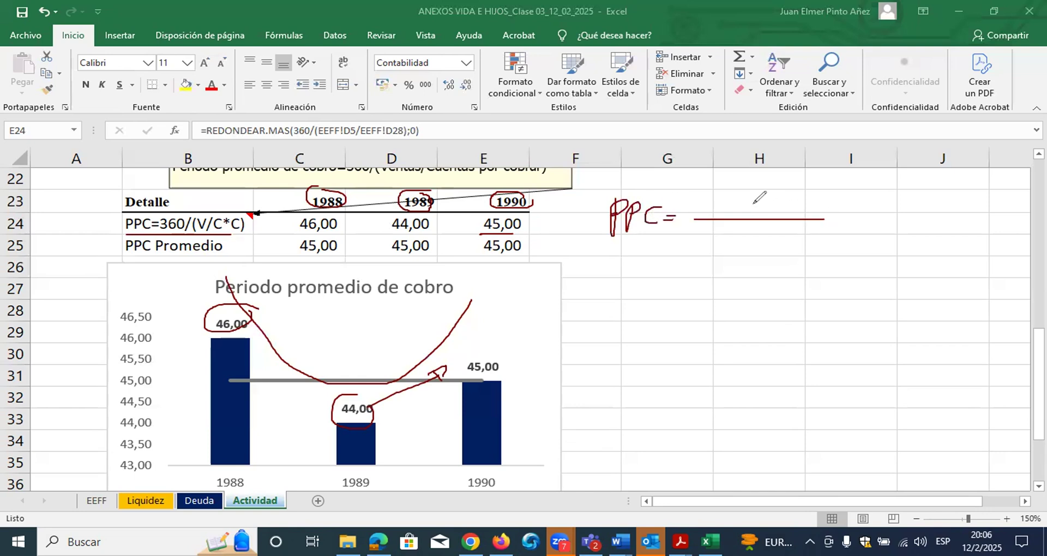
mouse_move(720, 190)
mouse_down()
mouse_move(730, 211)
mouse_move(791, 194)
mouse_up()
mouse_move(736, 229)
mouse_down()
mouse_move(740, 248)
mouse_move(752, 229)
mouse_up()
mouse_move(712, 260)
mouse_down()
mouse_move(760, 261)
mouse_move(709, 290)
mouse_move(753, 288)
mouse_up()
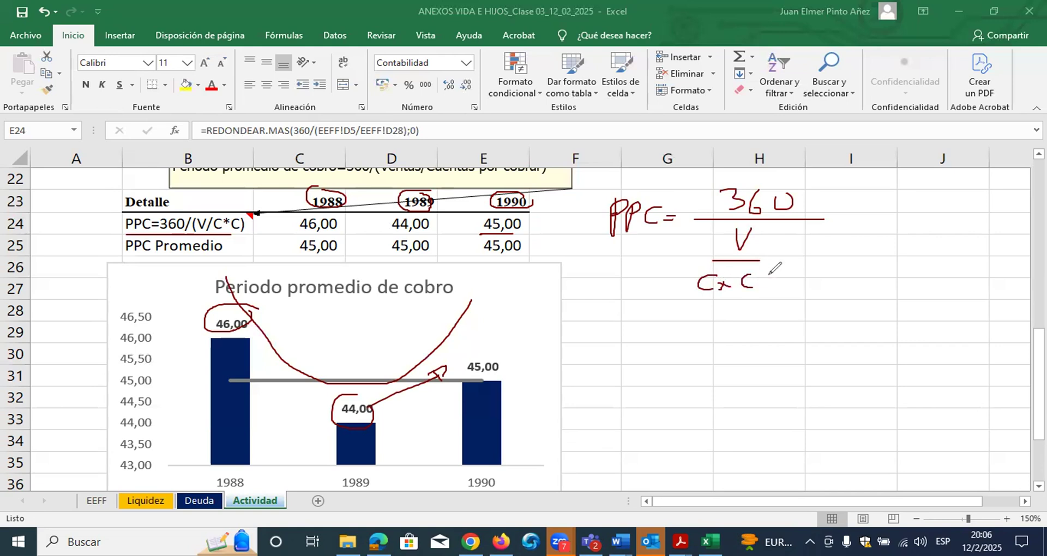
mouse_move(765, 230)
mouse_down()
mouse_move(775, 262)
mouse_move(769, 296)
mouse_up()
mouse_move(810, 224)
mouse_down()
mouse_move(809, 281)
mouse_move(812, 252)
mouse_move(824, 279)
mouse_move(856, 266)
mouse_move(868, 275)
mouse_up()
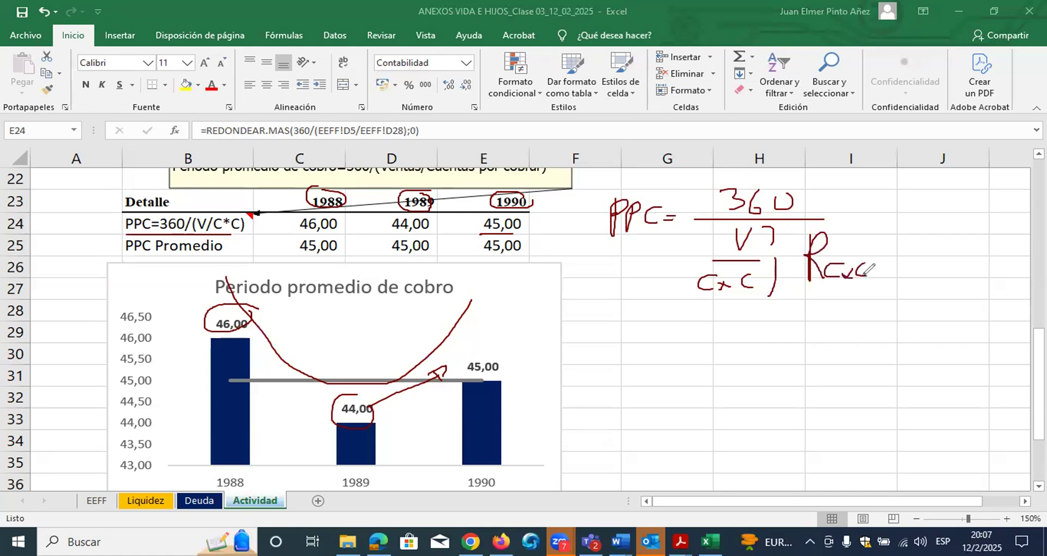
drag(865, 265, 847, 279)
mouse_move(252, 211)
mouse_down()
mouse_move(234, 198)
mouse_move(200, 203)
mouse_move(190, 222)
mouse_move(240, 229)
mouse_move(243, 210)
mouse_up()
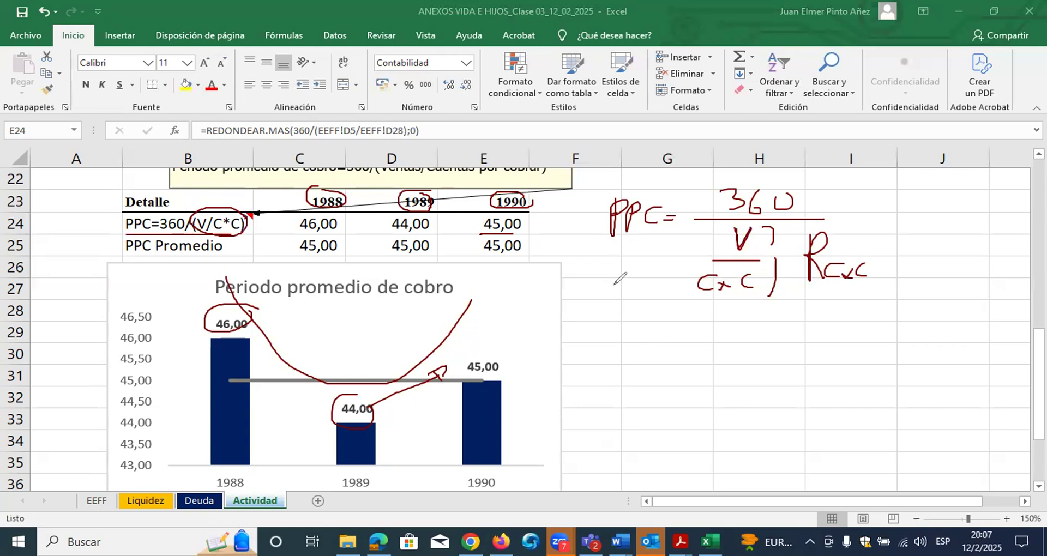
- Handwrite the simplified formula PPC = 360 / RCxC below the first one and frame it with a box
mouse_move(628, 312)
mouse_down()
mouse_move(629, 332)
mouse_move(634, 315)
mouse_move(628, 327)
mouse_move(644, 321)
mouse_move(668, 343)
mouse_move(690, 330)
mouse_move(820, 333)
mouse_up()
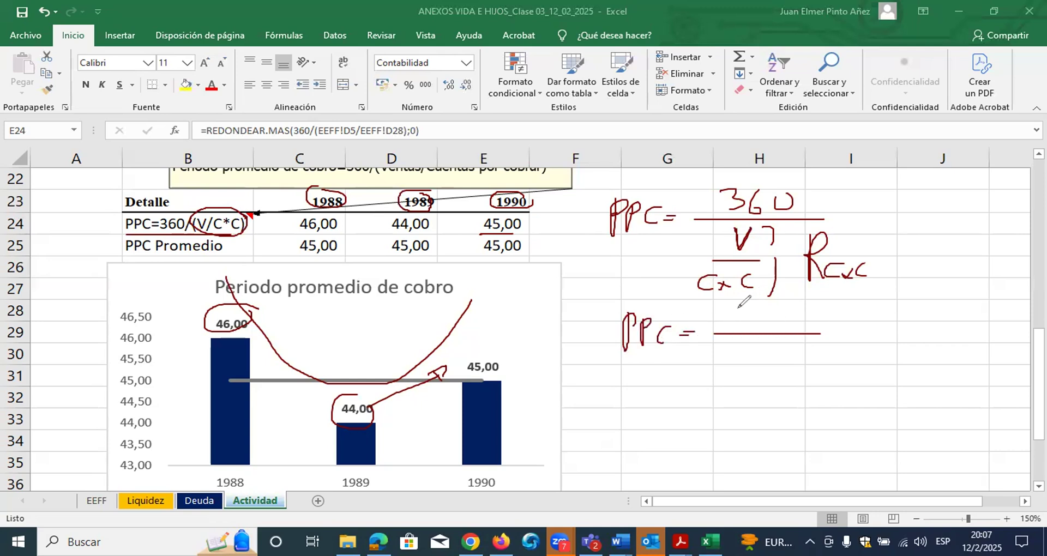
mouse_move(727, 312)
mouse_down()
mouse_move(730, 326)
mouse_move(770, 330)
mouse_up()
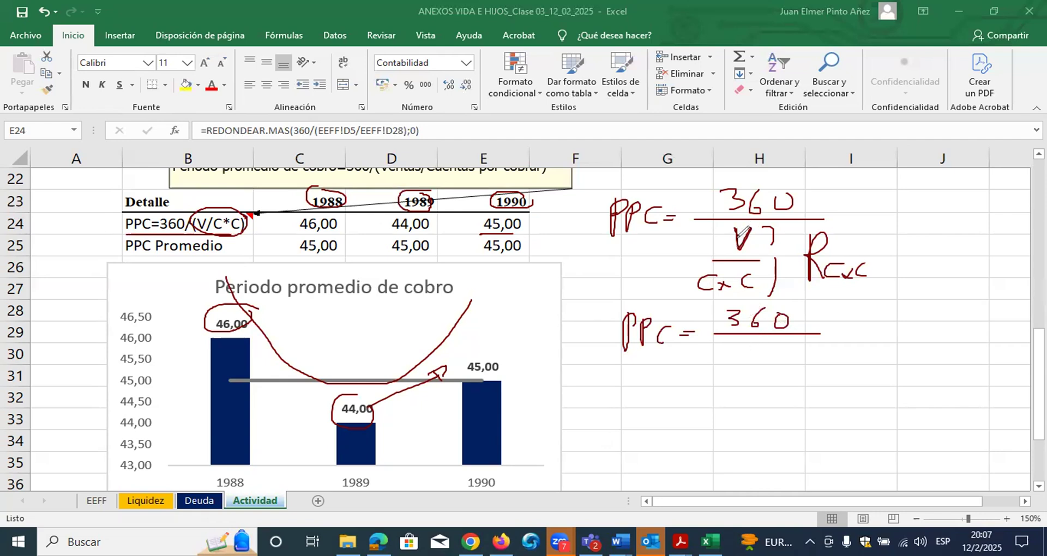
mouse_move(740, 341)
mouse_down()
mouse_move(740, 369)
mouse_move(745, 353)
mouse_move(772, 367)
mouse_up()
mouse_move(772, 359)
mouse_down()
mouse_move(765, 368)
mouse_move(800, 365)
mouse_up()
mouse_move(609, 367)
mouse_down()
mouse_move(610, 344)
mouse_move(653, 302)
mouse_up()
mouse_move(724, 300)
mouse_down()
mouse_move(808, 303)
mouse_move(826, 373)
mouse_move(614, 371)
mouse_up()
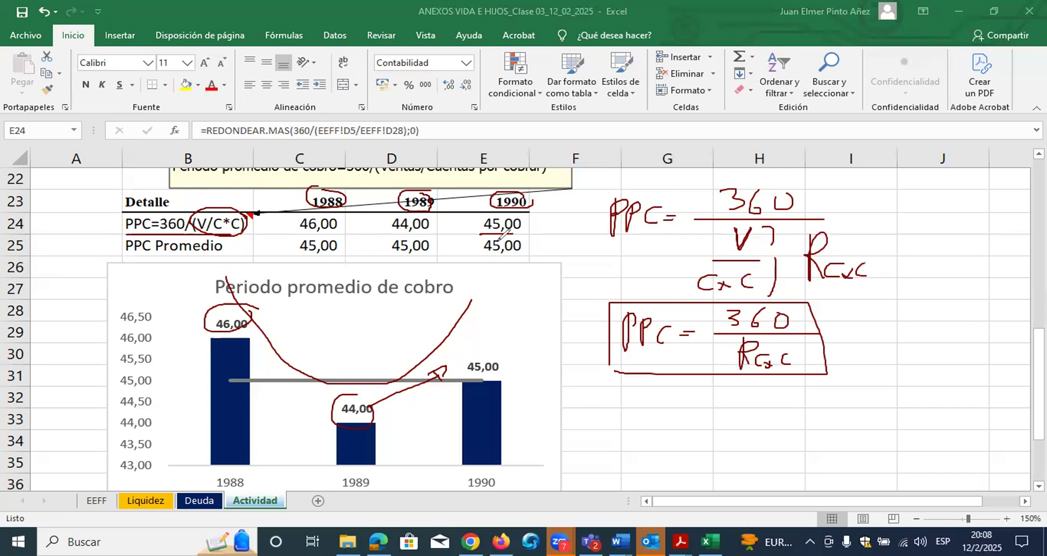
- Circle the 1990 chart value, mark V in the handwritten formula as "Crédito", and clear all the annotations
mouse_move(470, 339)
mouse_down()
mouse_move(493, 377)
mouse_move(506, 338)
mouse_up()
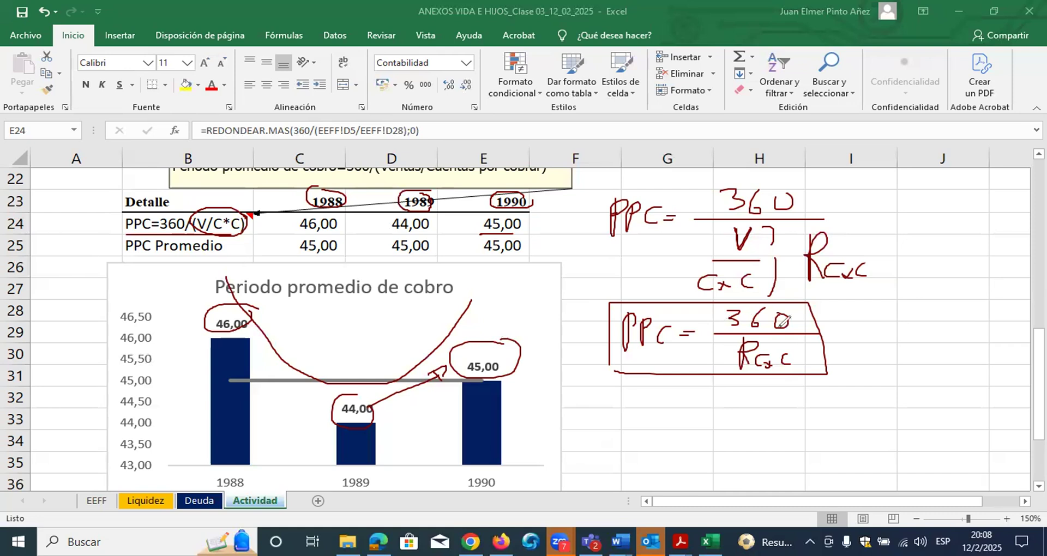
mouse_move(735, 228)
mouse_down()
mouse_move(737, 251)
mouse_move(750, 235)
mouse_move(810, 215)
mouse_up()
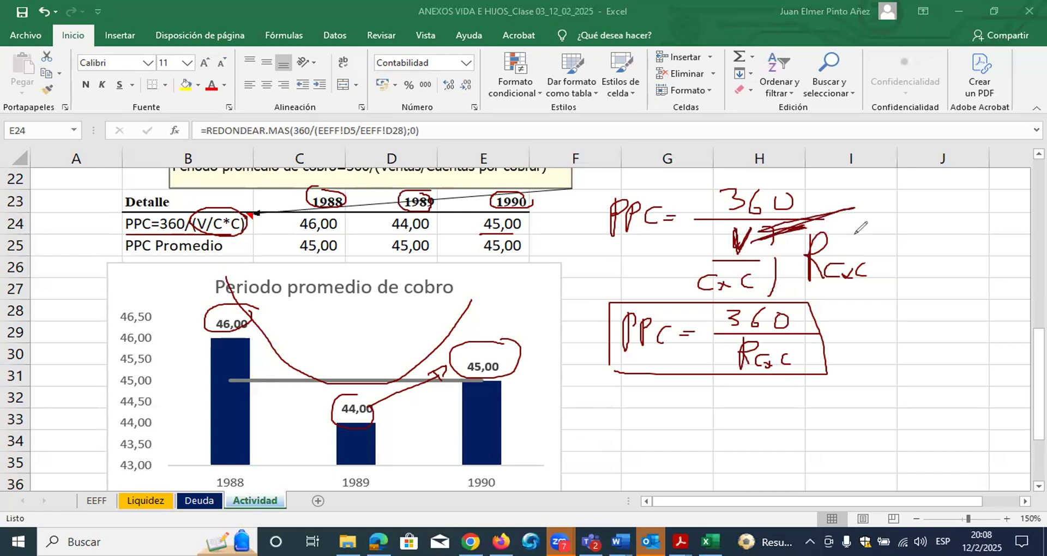
mouse_move(872, 178)
mouse_down()
mouse_move(875, 199)
mouse_move(895, 183)
mouse_move(928, 186)
mouse_move(915, 165)
mouse_move(941, 184)
mouse_up()
click(943, 158)
mouse_move(959, 148)
mouse_down()
mouse_move(959, 174)
mouse_move(976, 161)
mouse_move(988, 174)
mouse_up()
mouse_move(867, 206)
mouse_down()
mouse_move(971, 186)
mouse_move(908, 200)
mouse_up()
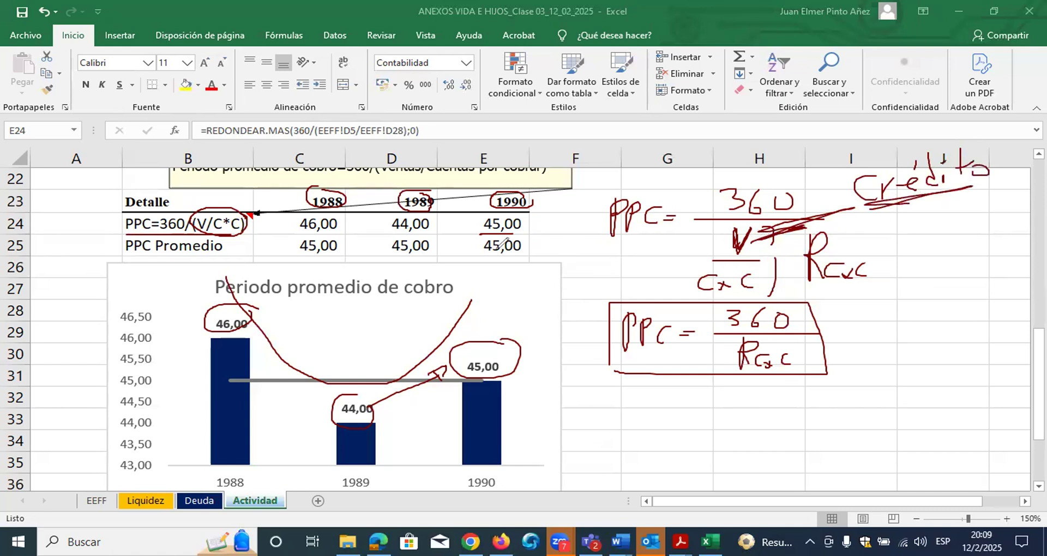
mouse_move(733, 224)
mouse_down()
mouse_move(764, 240)
mouse_move(741, 225)
mouse_up()
mouse_move(758, 222)
mouse_down()
mouse_move(733, 219)
mouse_move(724, 240)
mouse_move(733, 254)
mouse_move(753, 245)
mouse_up()
click(60, 183)
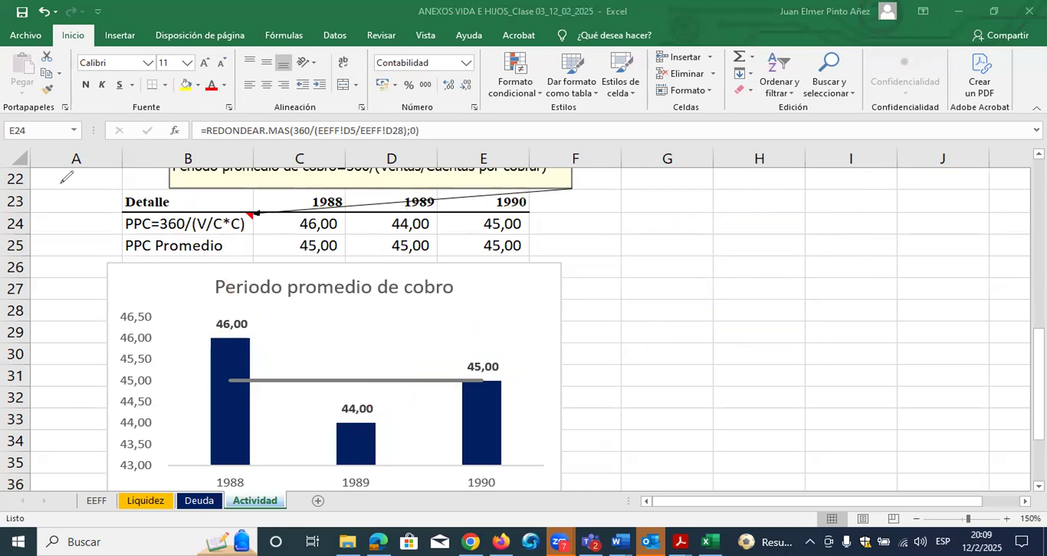
- Add a new worksheet after Actividad and name it OJO
click(318, 500)
double_click(319, 501)
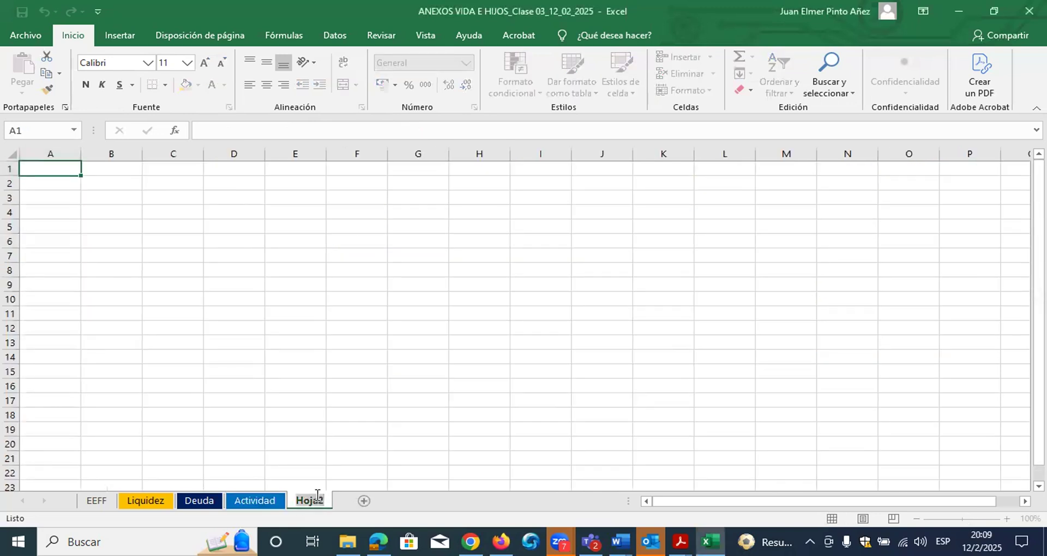
key(BackSpace)
text(oJO)
click(323, 413)
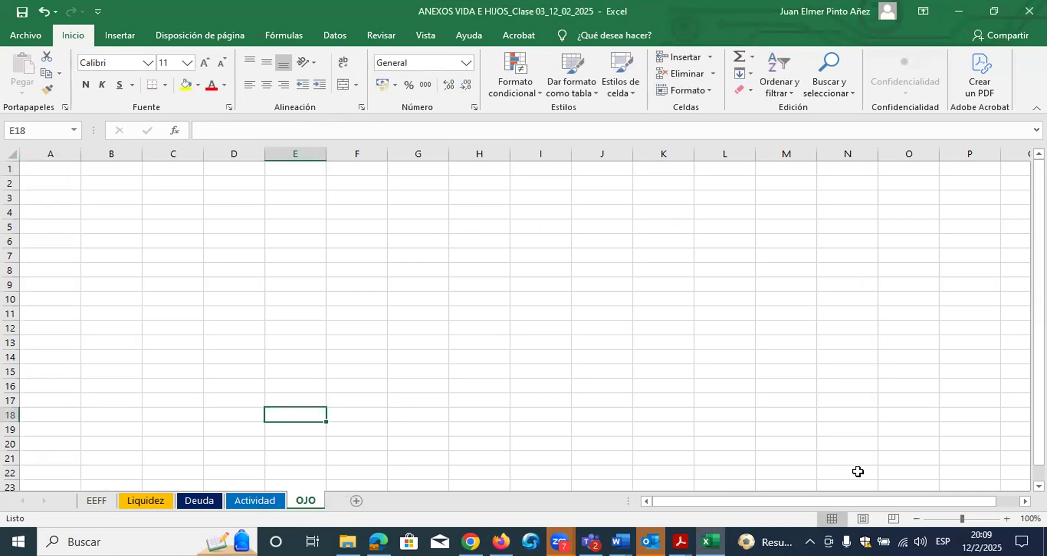
- Rename the OJO worksheet as Aclaraciones
click(1006, 519)
click(1006, 518)
click(1006, 518)
click(1006, 519)
click(1006, 519)
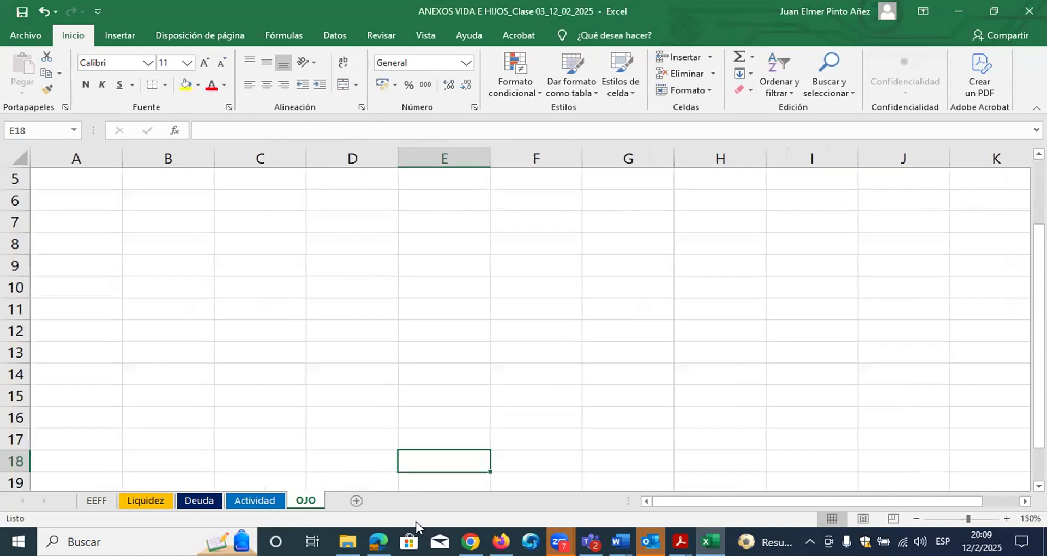
double_click(321, 506)
text(A)
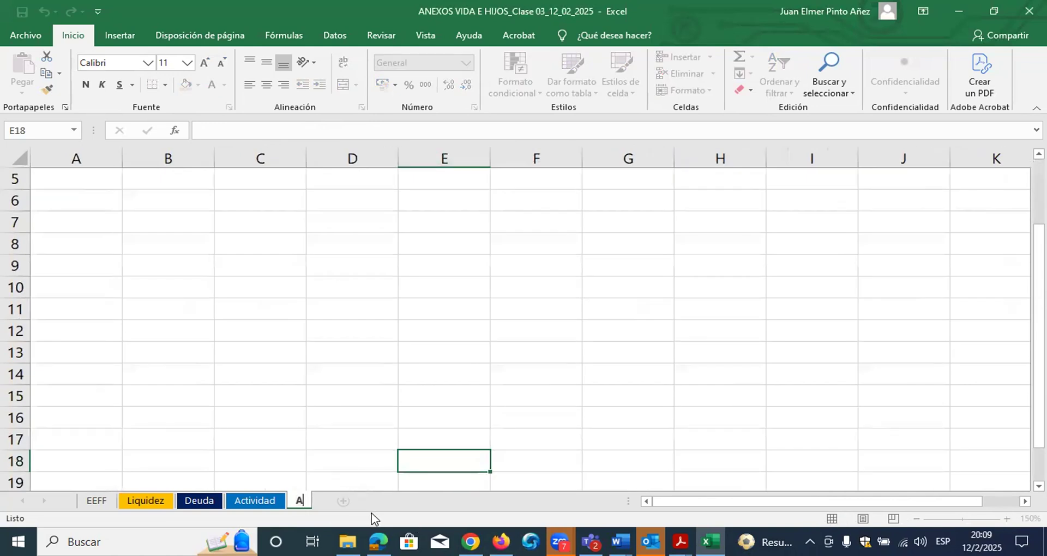
text(caracipones)
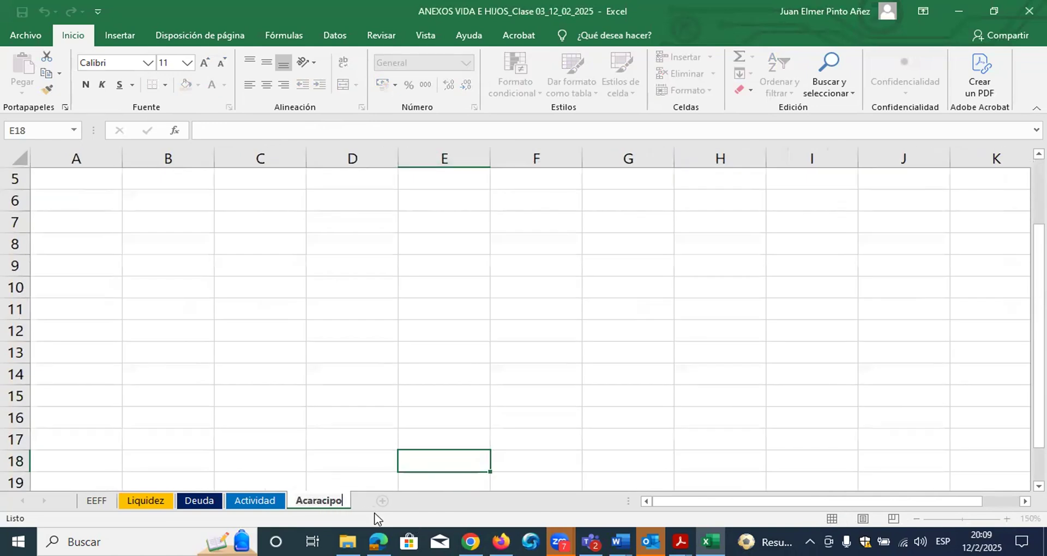
key(BackSpace)
key(BackSpace)
key(BackSpace)
key(BackSpace)
text(ne)
key(BackSpace)
key(BackSpace)
key(BackSpace)
text(ones)
key(Return)
double_click(349, 501)
text(Aclra)
key(BackSpace)
key(BackSpace)
text(araciones)
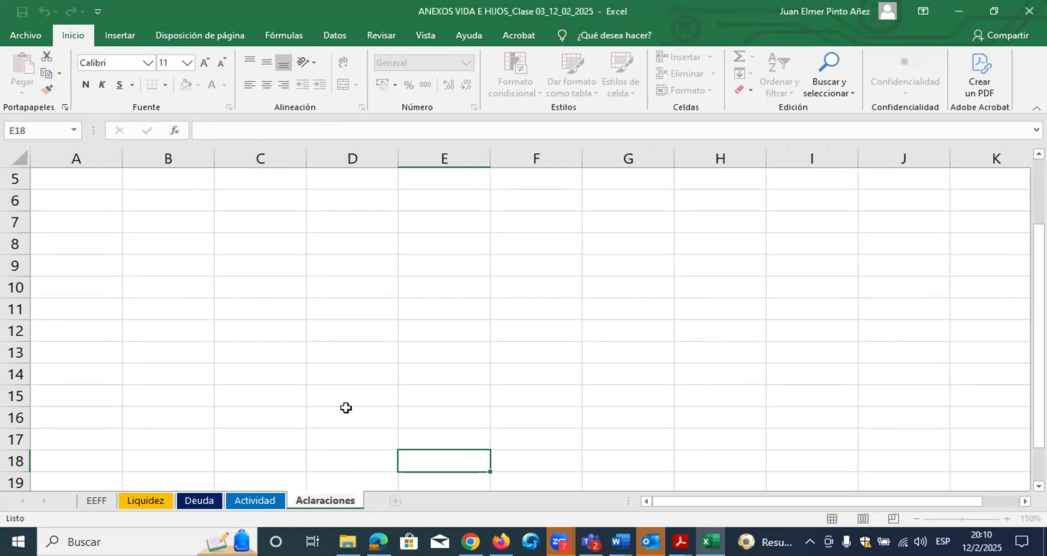
click(349, 416)
- Enter the heading Clientes in cell B2 of the Aclaraciones sheet, with the sheet enlarged to 200%
click(1006, 518)
click(1006, 519)
click(1006, 519)
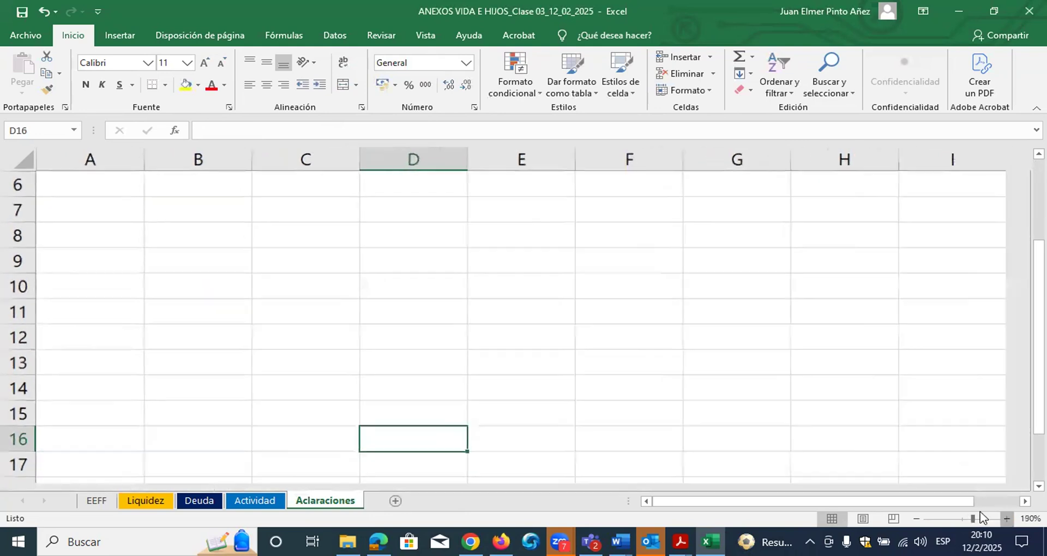
click(1005, 519)
click(1006, 519)
scroll(257, 249, up, 1)
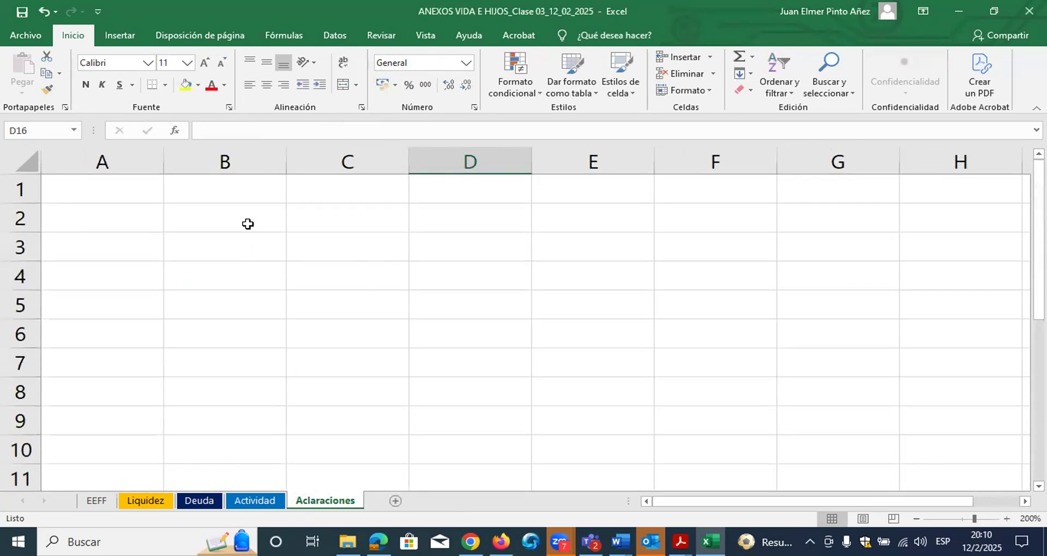
click(249, 224)
text(Cient)
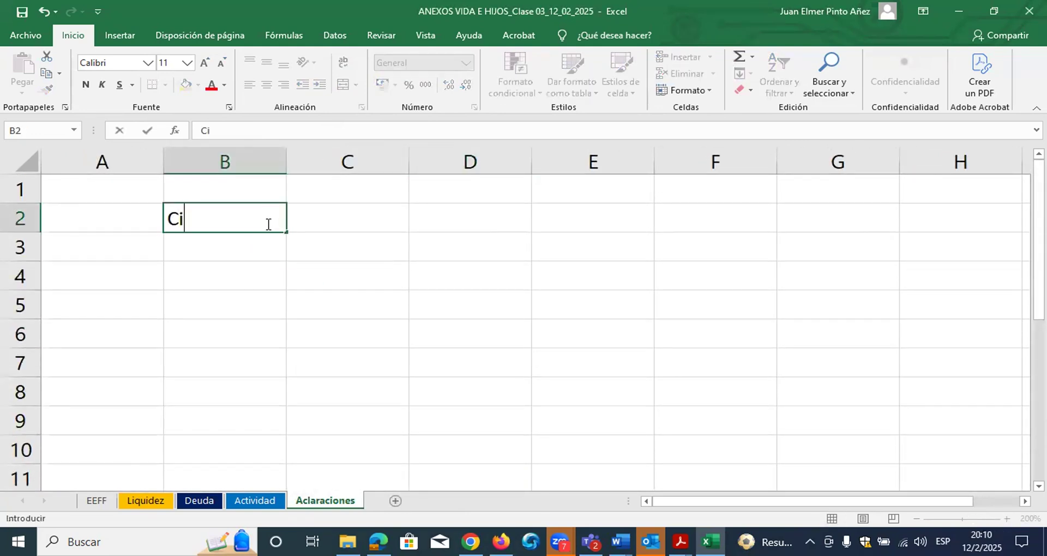
key(BackSpace)
key(BackSpace)
key(BackSpace)
key(BackSpace)
text(Lientes)
key(Return)
- List the clients A, B, C and D in cells B3 to B6 under the Clientes heading
text(S)
key(BackSpace)
text(A)
key(Return)
text(B)
key(Return)
text(C)
key(Return)
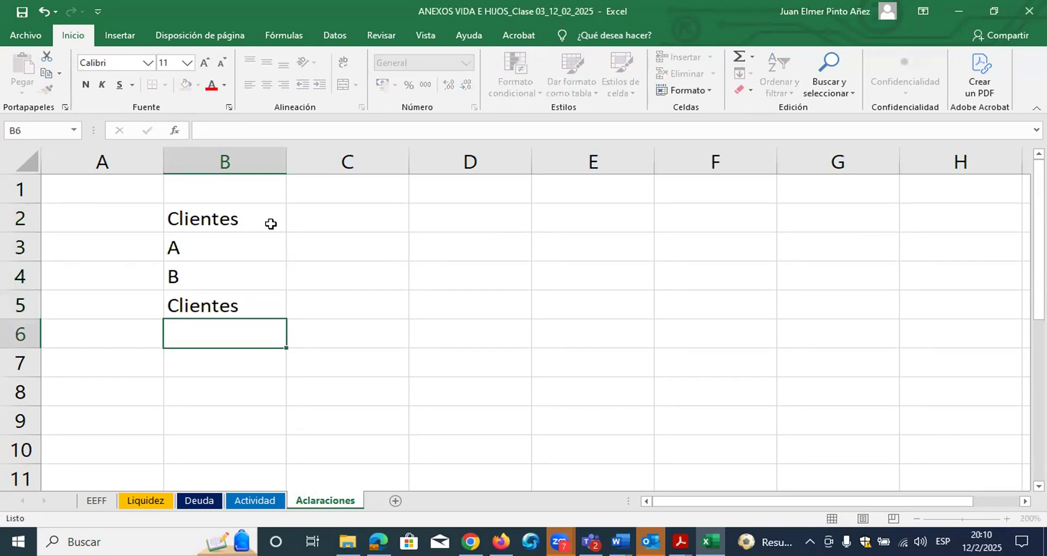
key(Up)
text(C)
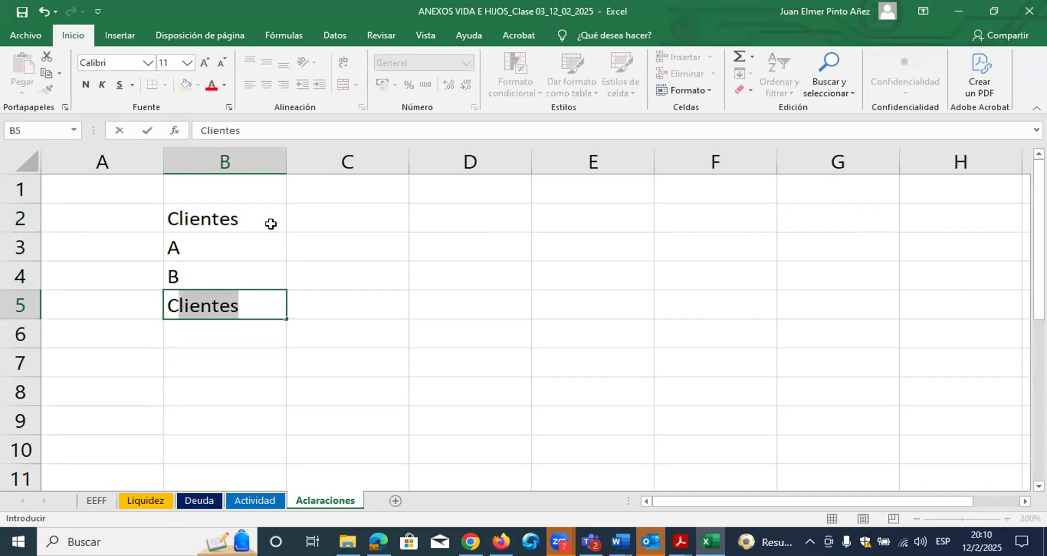
key(Delete)
key(Return)
text(D)
- Add a Monto column in C2 with the amounts 10000, 5000, 1000 and 20000 for clients A to D
key(Up)
key(Up)
key(Up)
key(Up)
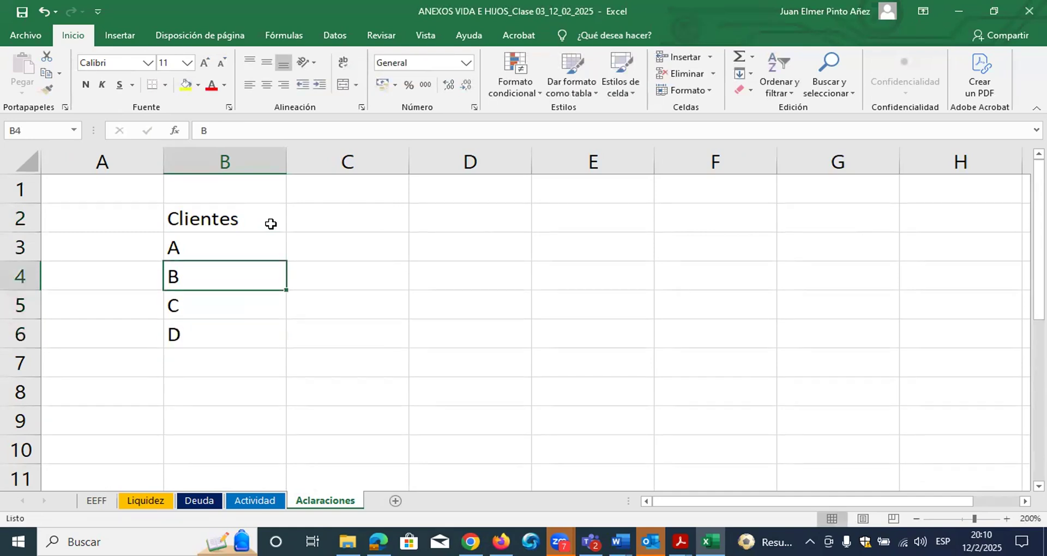
key(Right)
text(Monto)
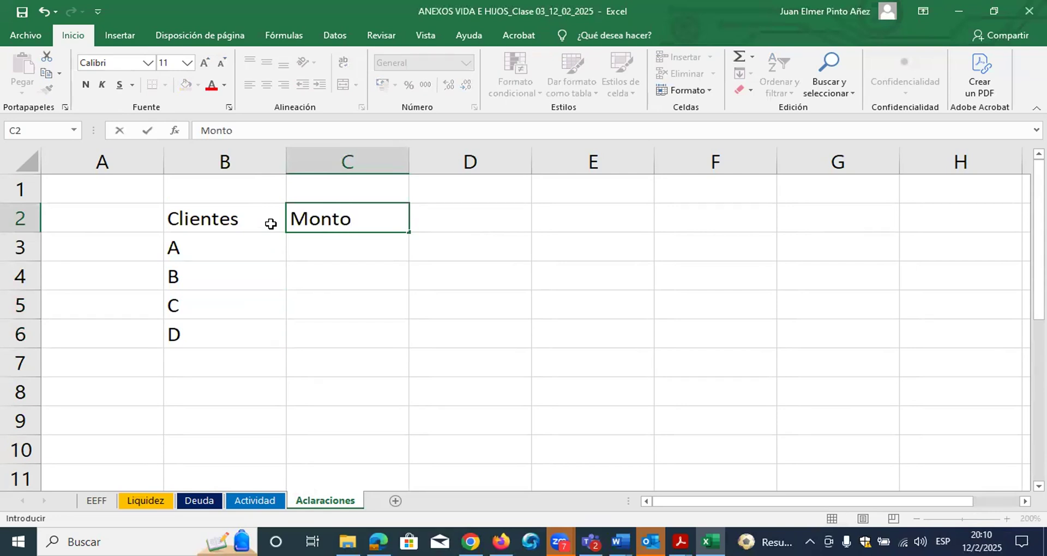
key(Return)
text(10000)
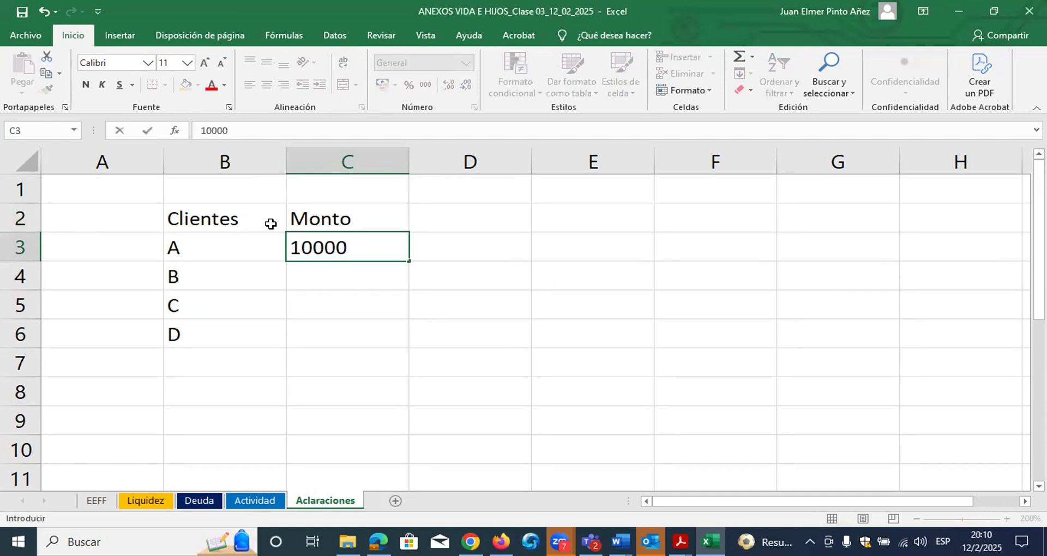
key(Return)
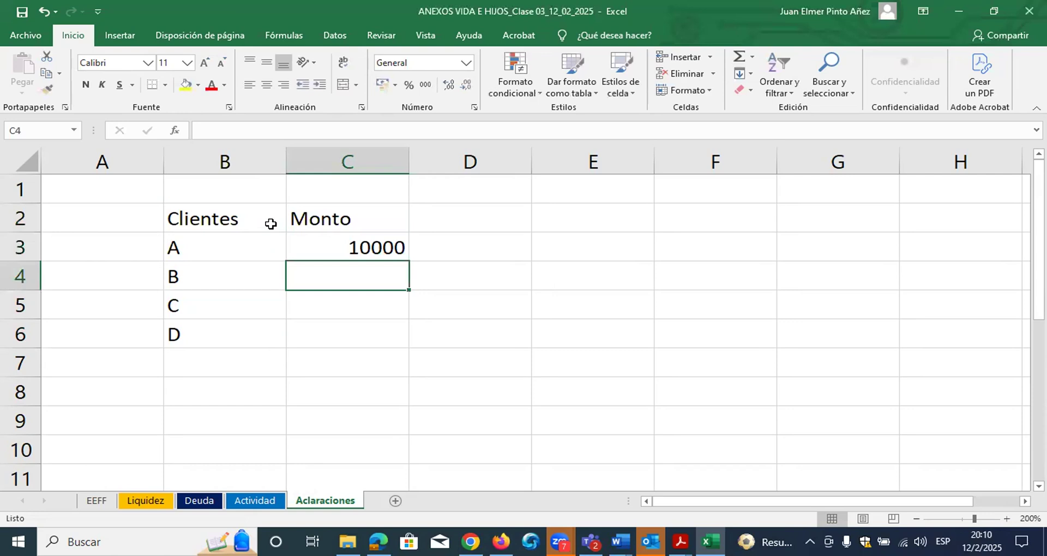
text(5000)
key(Return)
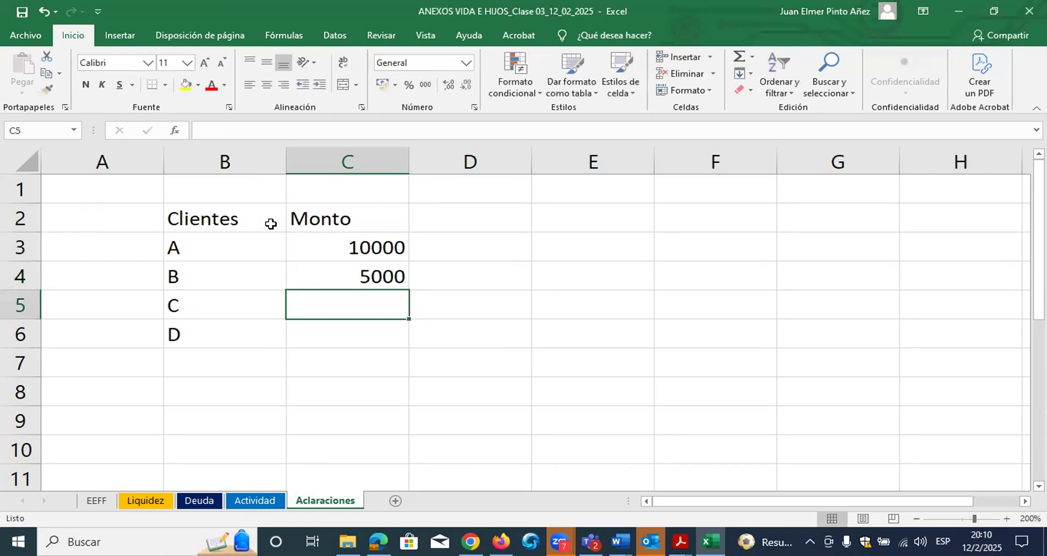
text(1000)
key(Return)
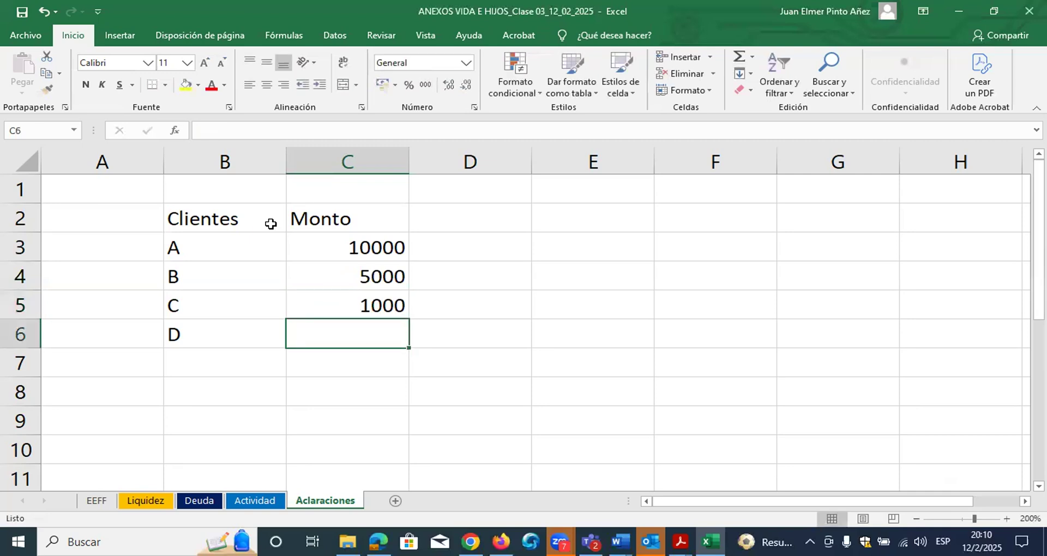
text(20000)
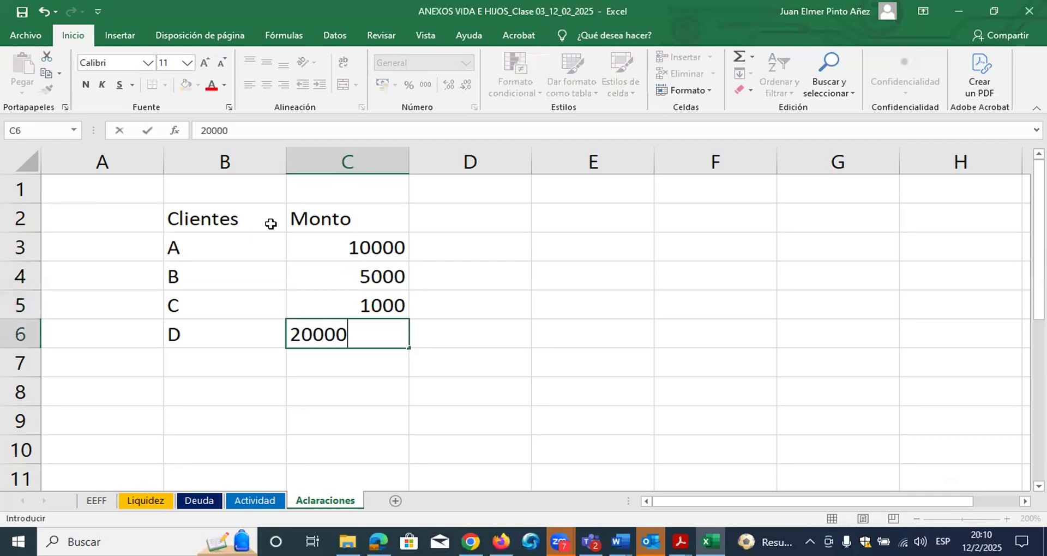
key(Return)
- Format the Monto amounts in C3:C6 with a thousands separator and no decimals
key(Up)
key(Up)
key(Up)
key(Up)
key(shift+Up)
key(shift+Down)
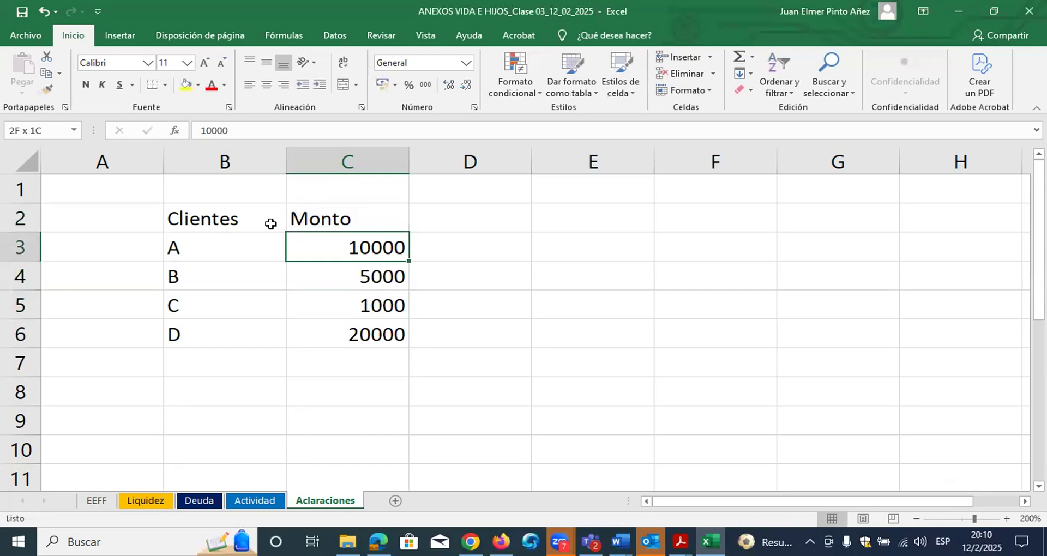
key(shift+Down)
key(shift+Down)
key(shift+Down)
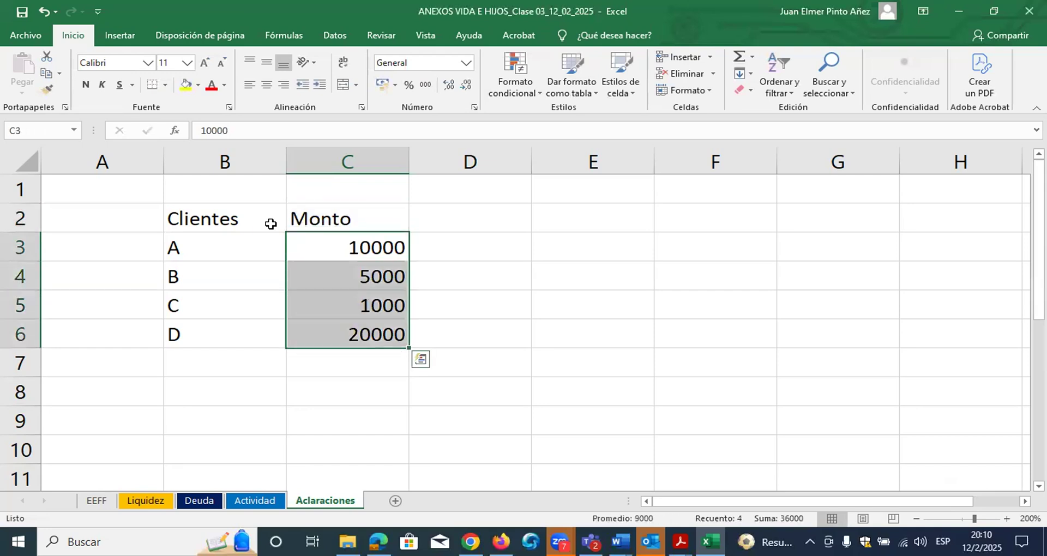
click(425, 85)
click(465, 85)
click(465, 85)
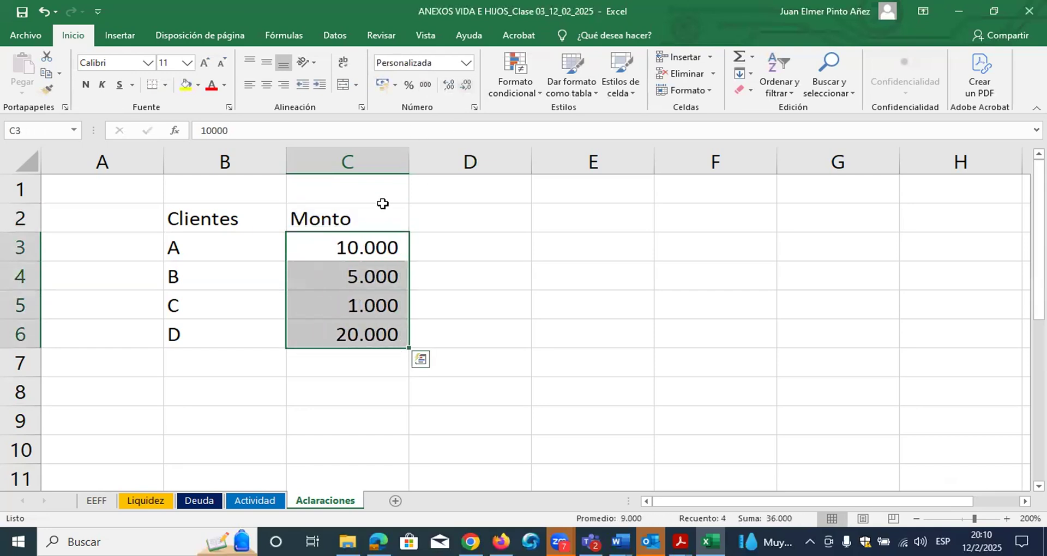
- Enter the heading Fecha Inicial in cell D2, beside Monto
click(315, 226)
click(421, 225)
text(Cre)
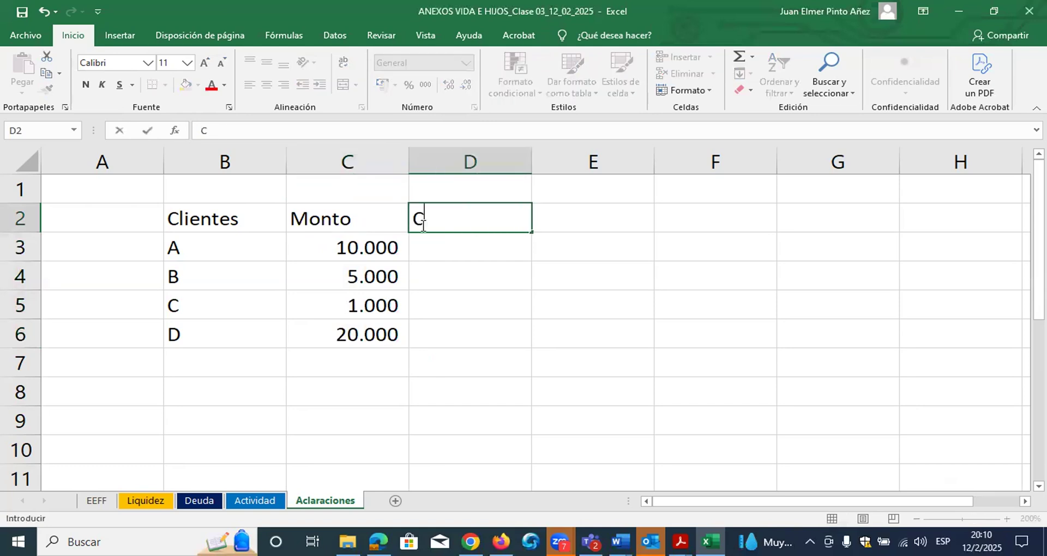
key(BackSpace)
key(BackSpace)
key(BackSpace)
text(Fecha Inicial)
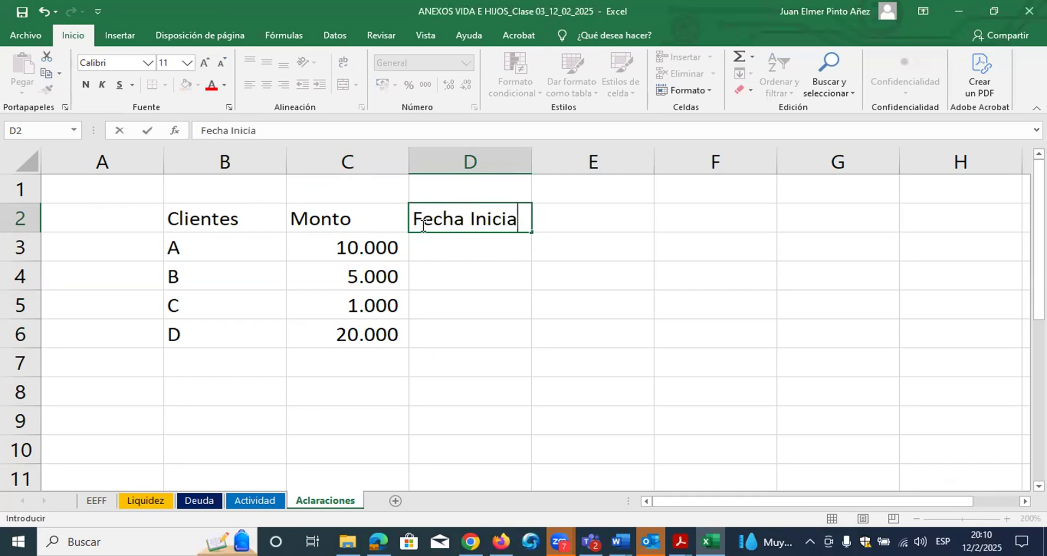
key(Return)
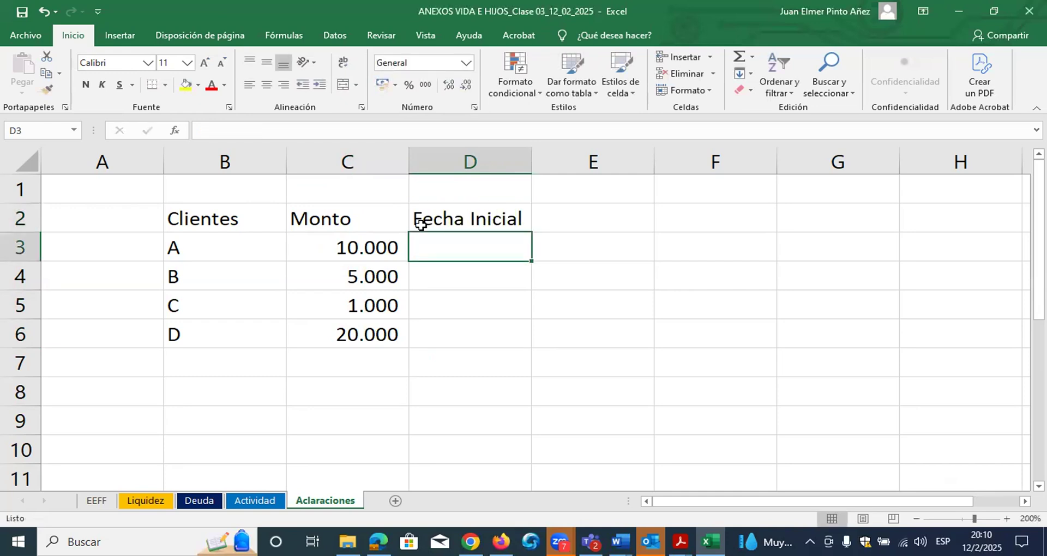
- Enter the start dates 01/01/2025 for client A and 15/12/2024 for client B in the Fecha Inicial column
text(01/)
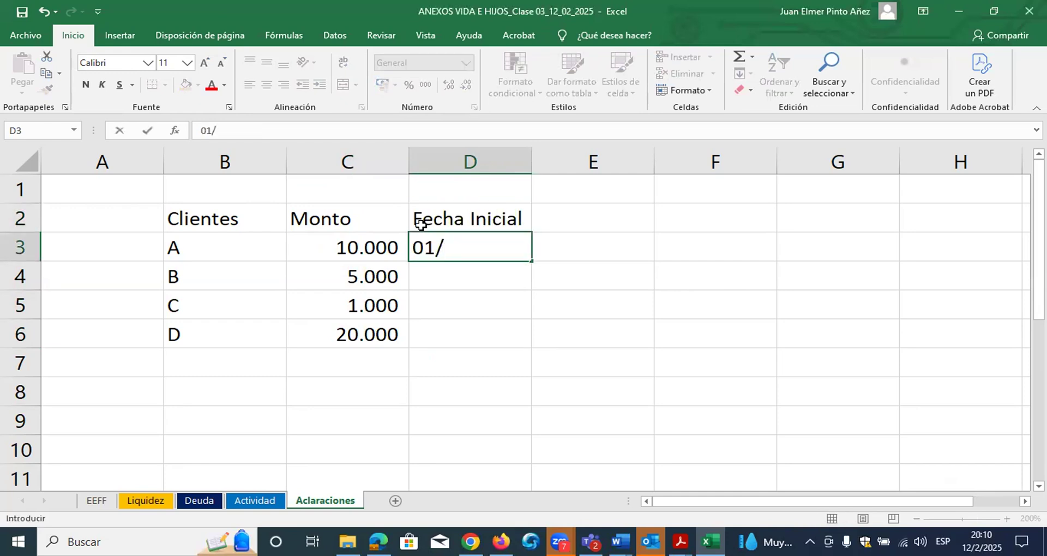
text(01/2025)
key(Return)
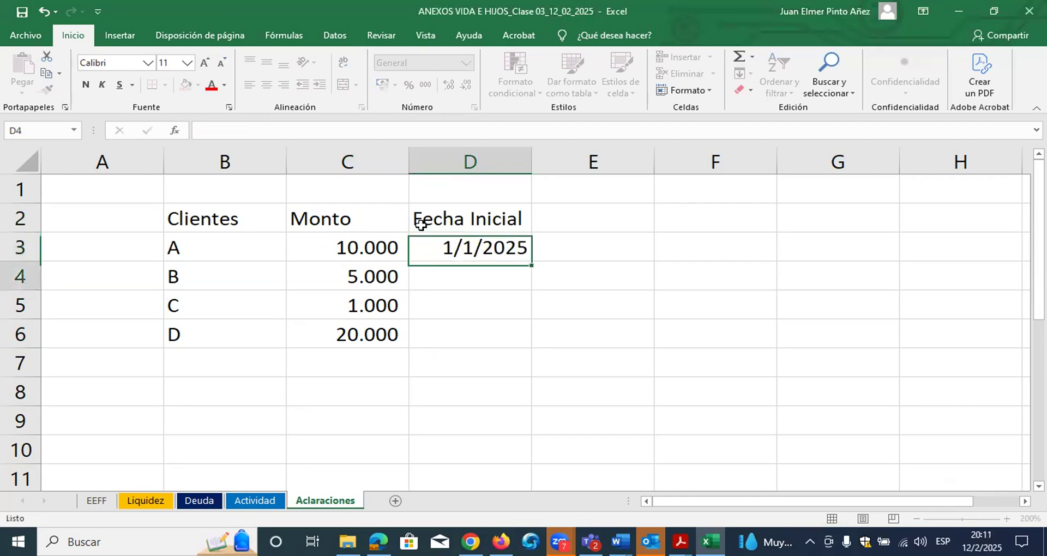
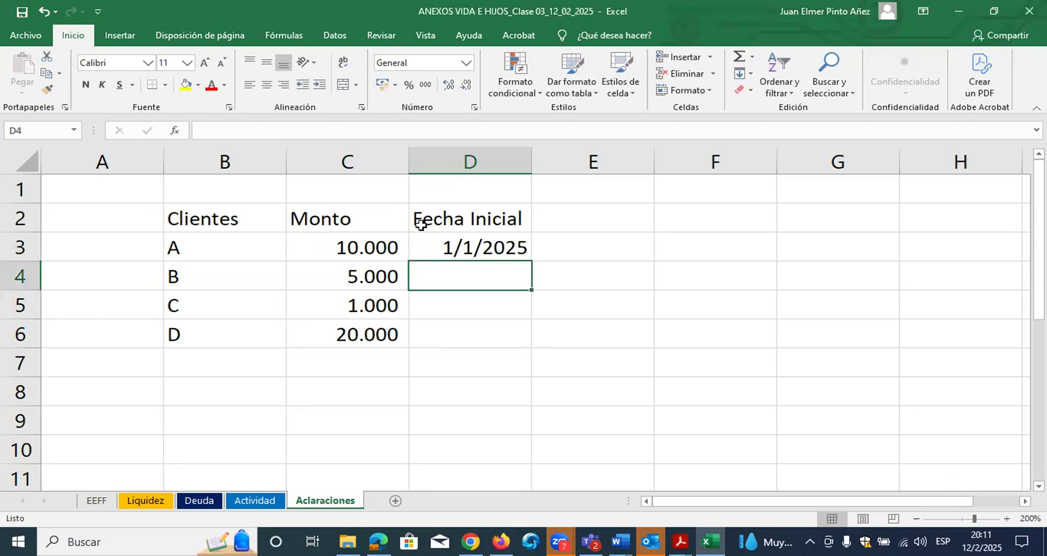
text(15)
key(BackSpace)
key(BackSpace)
text(15/)
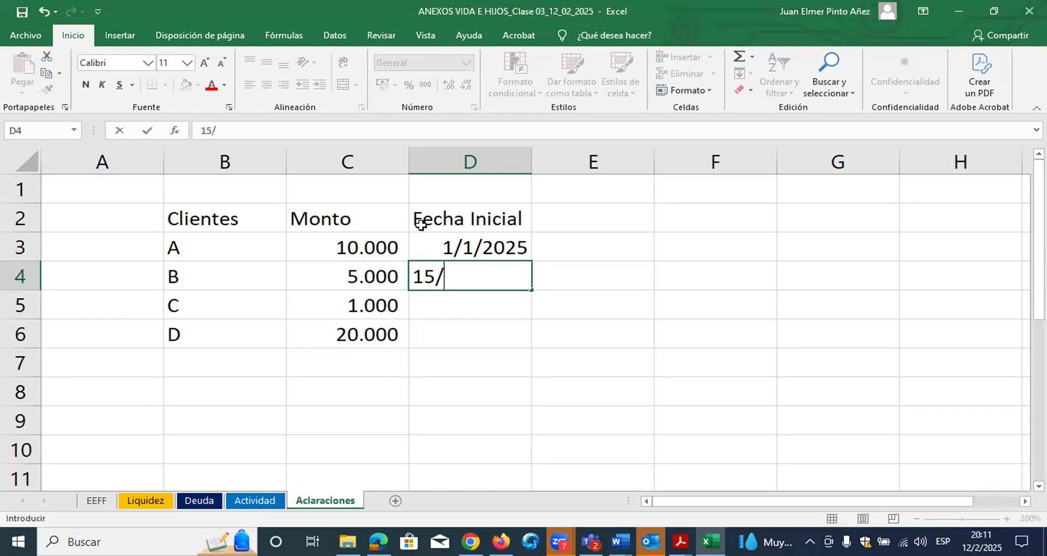
text(12/2024)
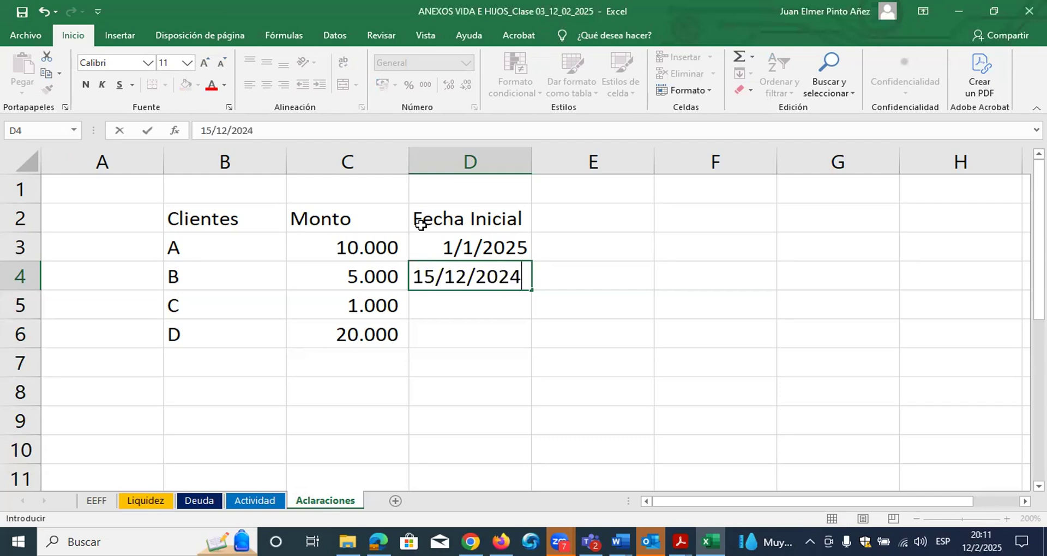
key(Return)
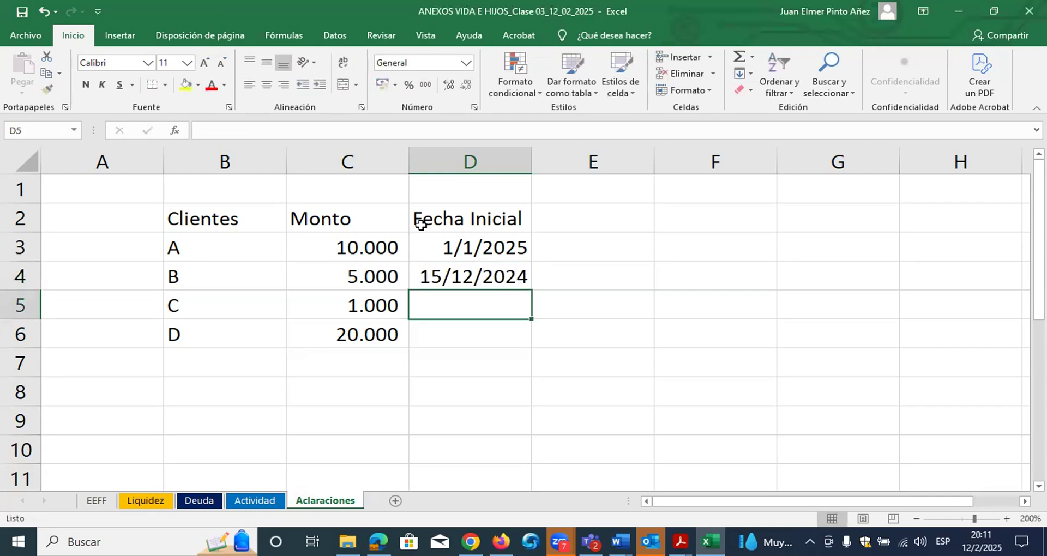
- Enter the start dates 20/11/2024 for client C and 18/10/2024 for client D in the Fecha Inicial column
text(20/)
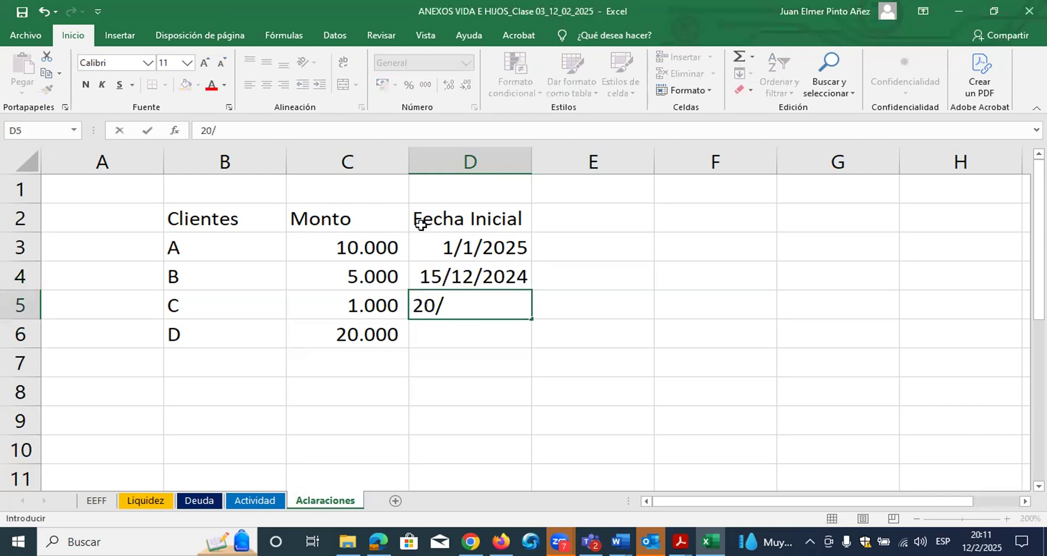
text(11/2024)
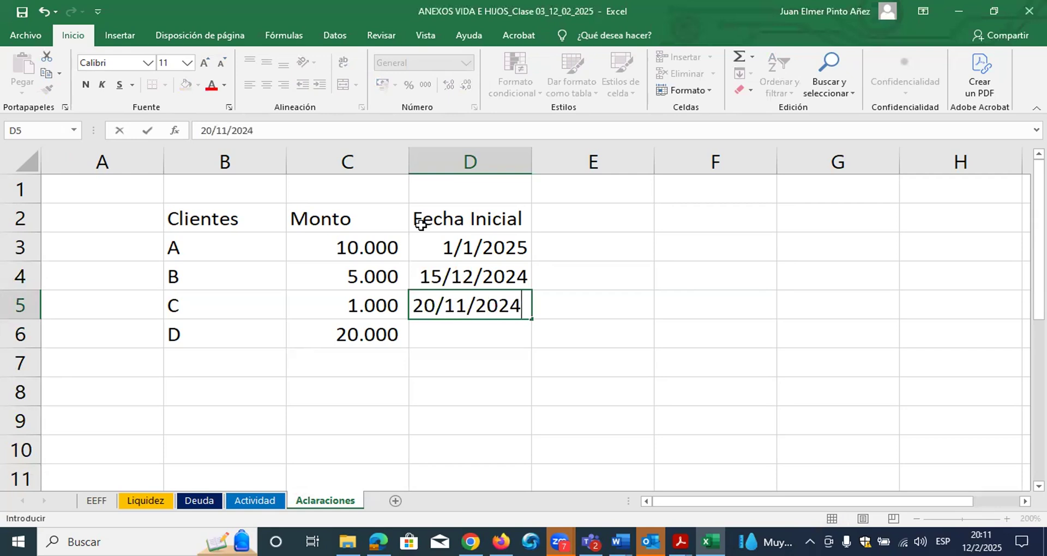
key(Return)
text(18/10/2024)
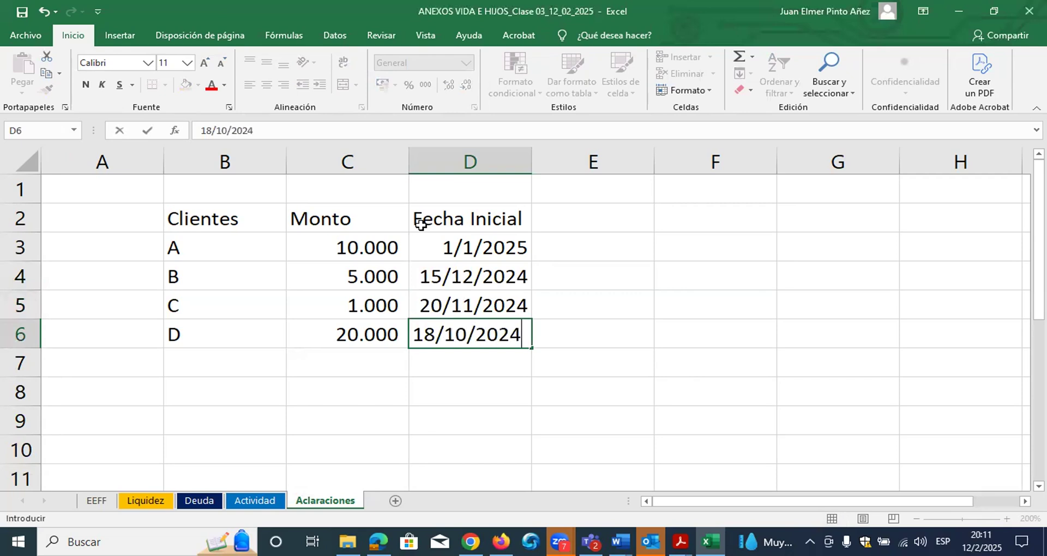
key(Return)
- Review the client amounts in C3:C6 and the start dates in D3:D6 by selecting each range
key(Up)
key(Up)
key(Up)
key(Up)
key(Up)
key(Left)
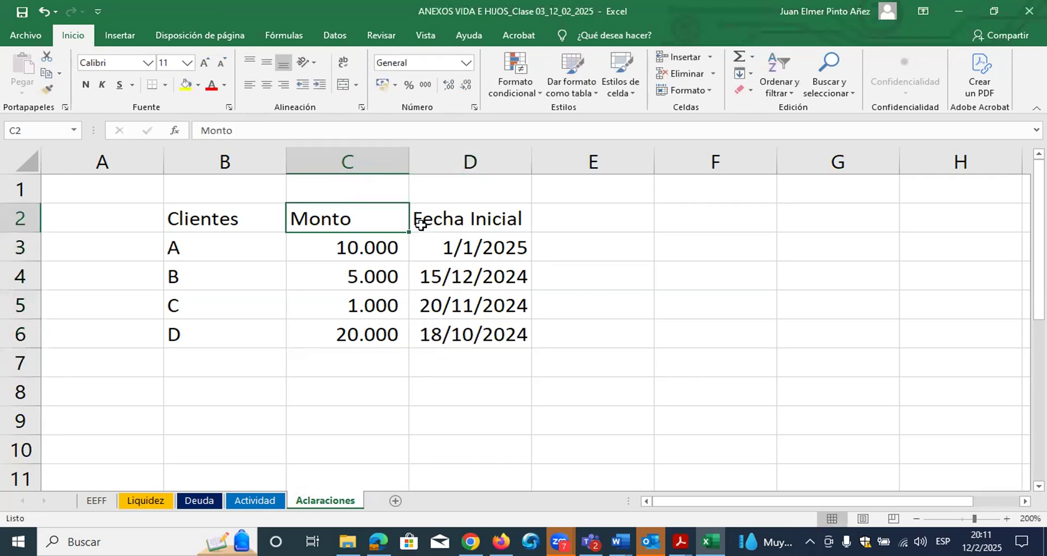
key(Down)
key(shift+Down)
key(shift+Down)
key(shift+Down)
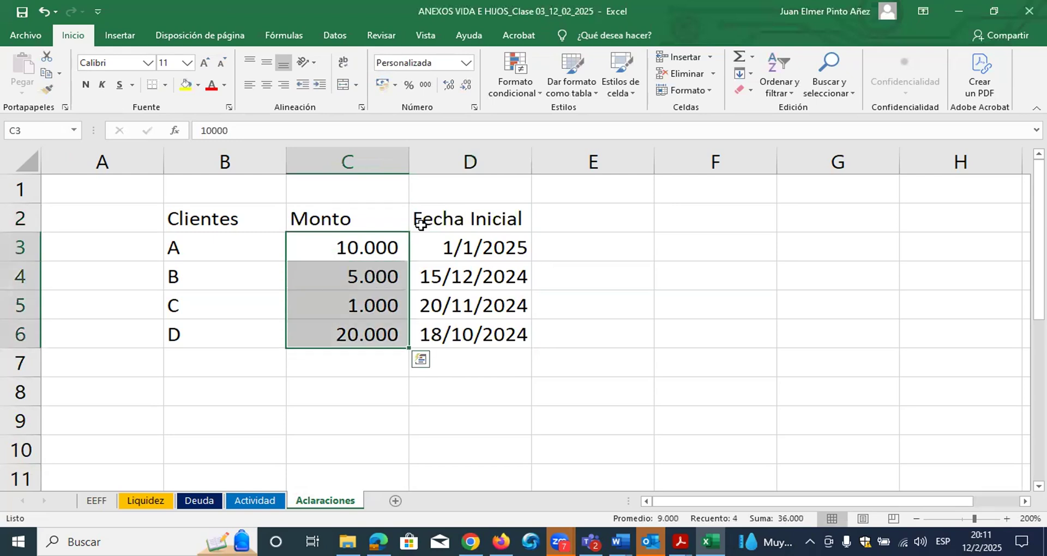
key(Right)
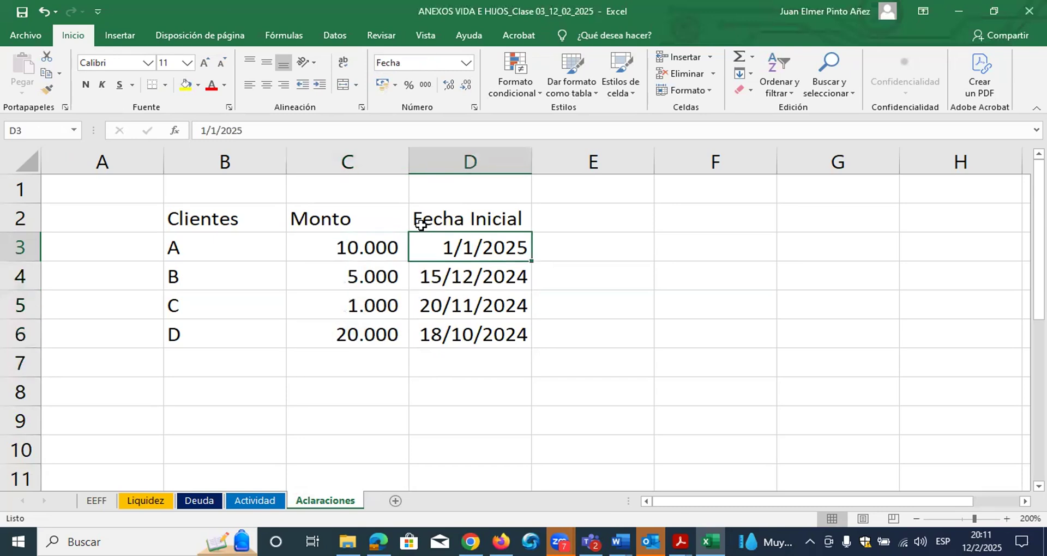
key(shift+Down)
key(shift+Down)
key(shift+Down)
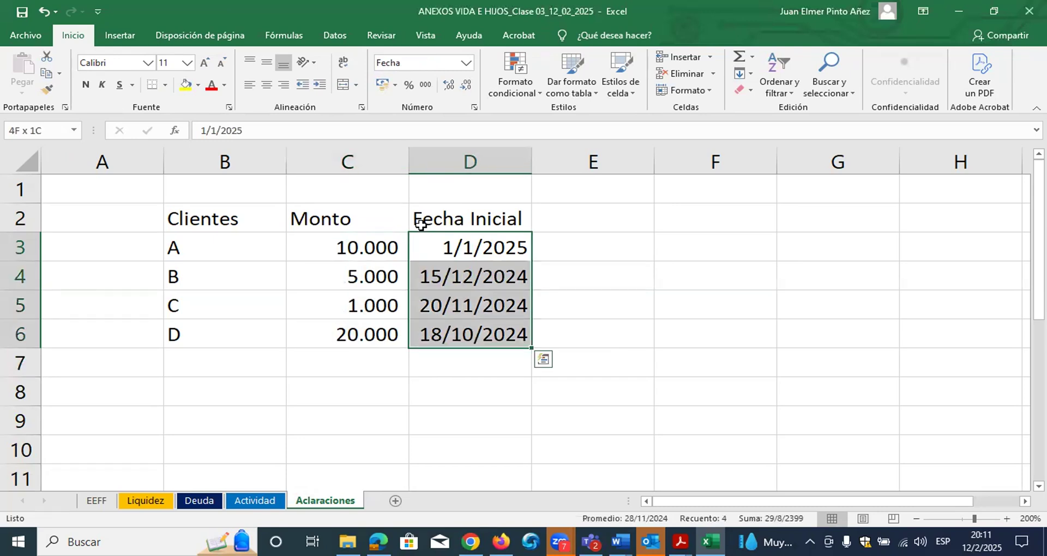
key(Down)
key(Up)
key(shift+Down)
key(shift+Down)
key(shift+Down)
- Enter the label PPC= in cell C1, the value 30 in D1 and the unit Días in E1
key(Up)
key(Left)
key(Up)
key(Left)
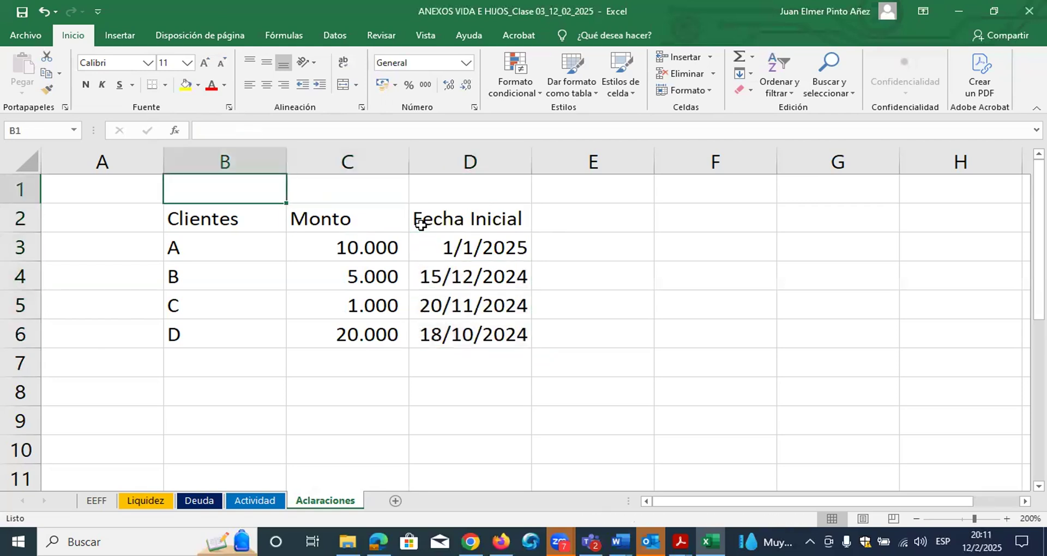
key(Right)
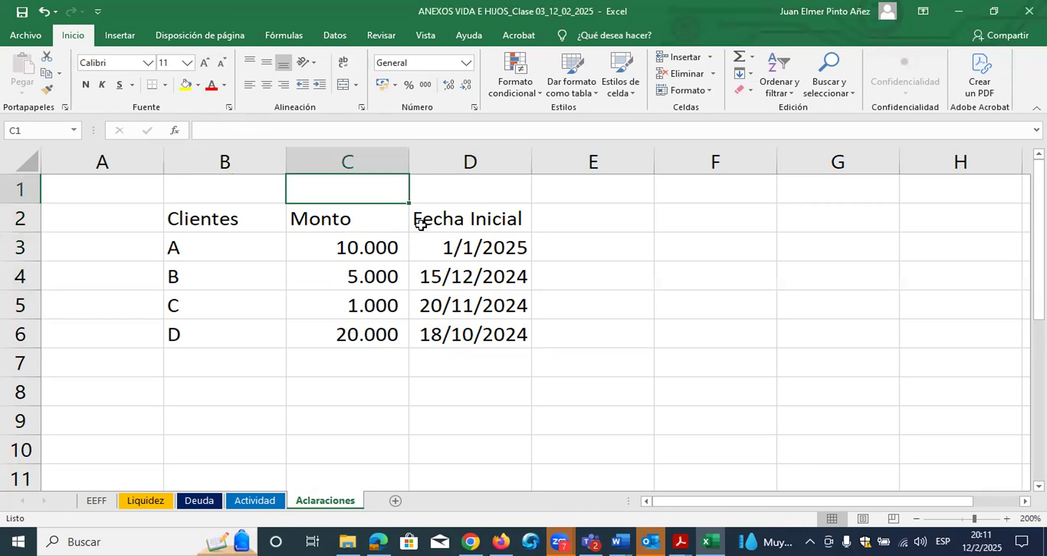
text(PPC)
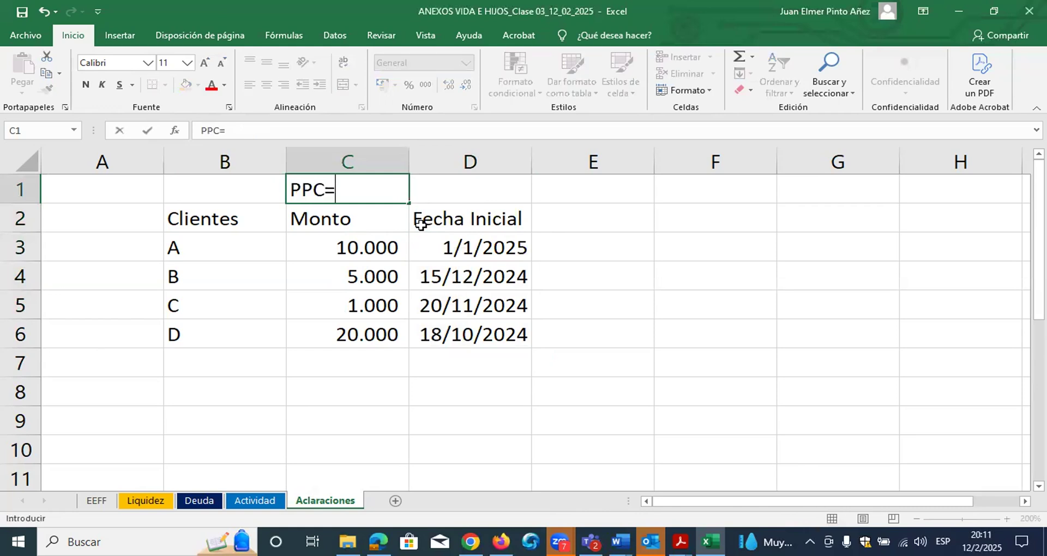
text(=)
key(Tab)
text(30)
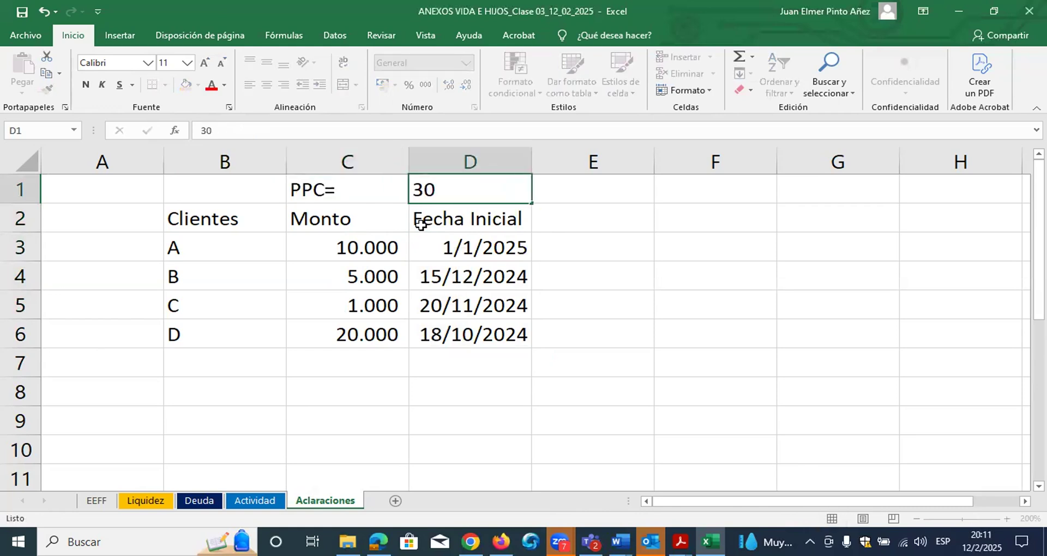
key(Tab)
text(Días)
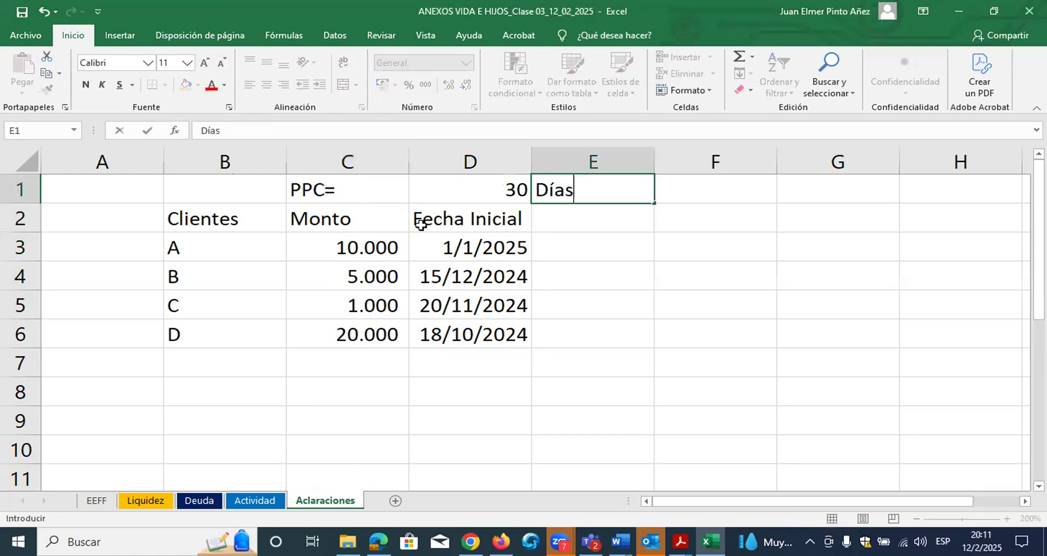
key(Left)
key(Left)
key(Right)
key(Left)
key(Right)
key(Left)
key(Right)
key(Left)
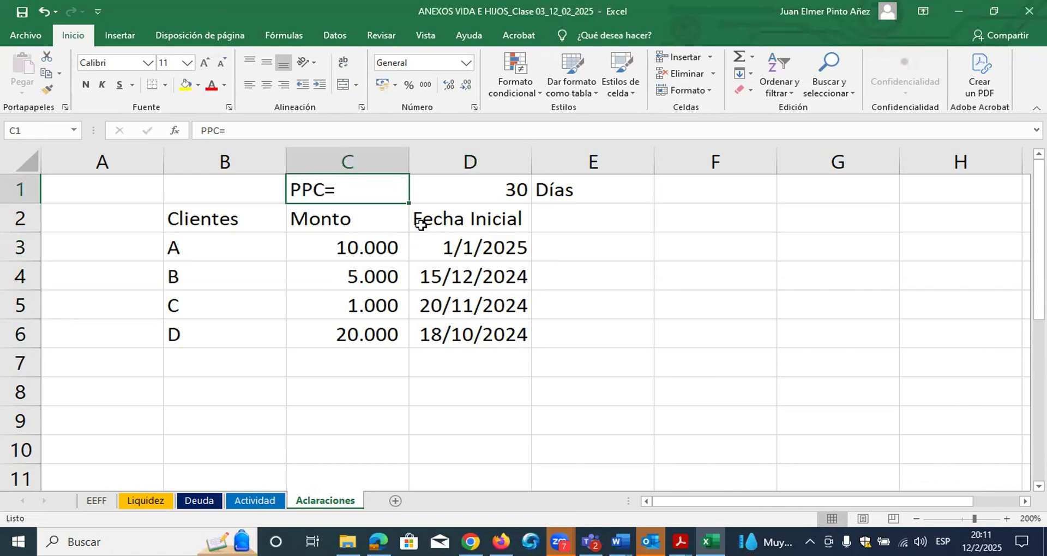
- Enter the heading Fecha de pago in cell E2, beside Fecha Inicial
key(Right)
key(Down)
key(Right)
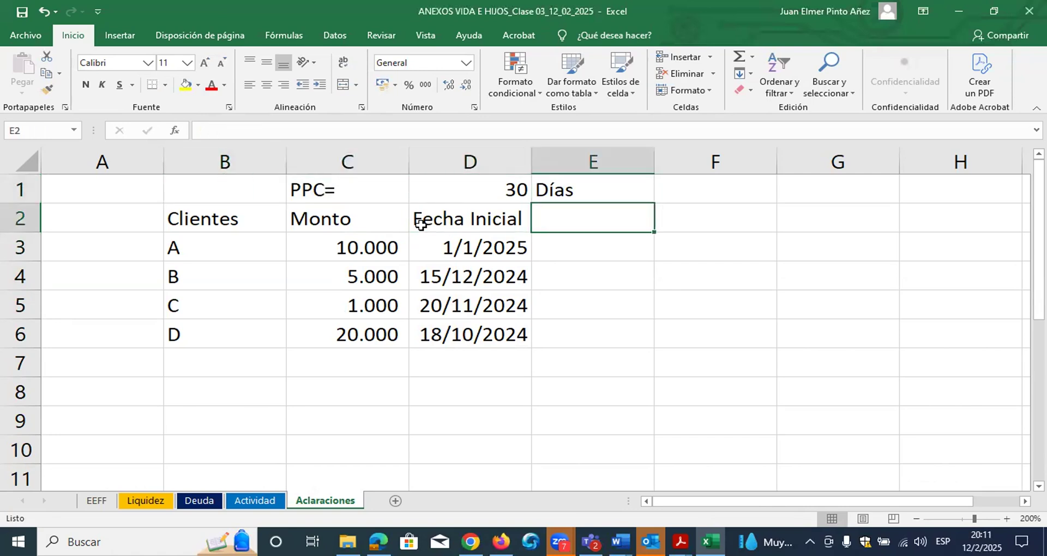
text(Freh)
key(BackSpace)
key(BackSpace)
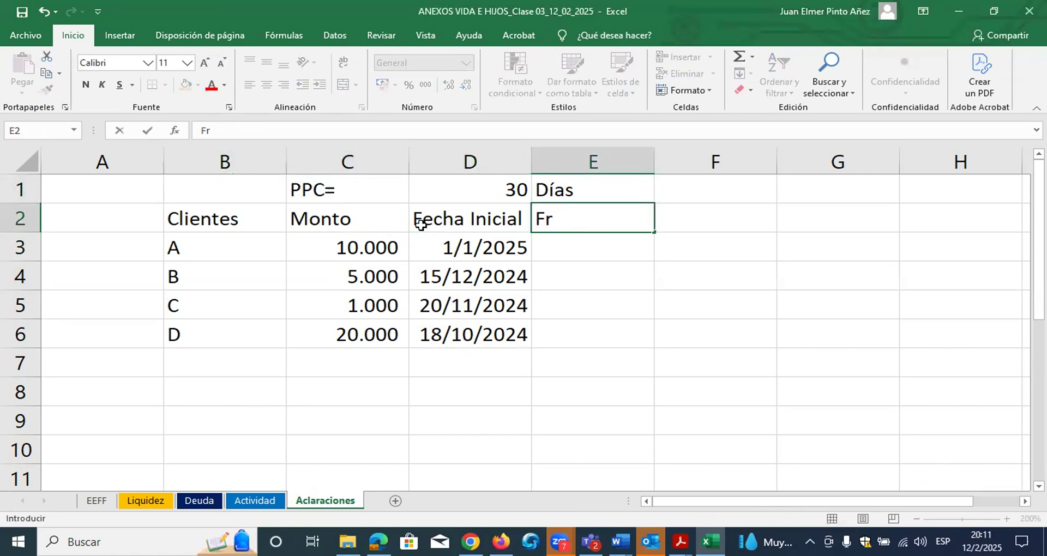
key(BackSpace)
text(echa de pago)
key(Return)
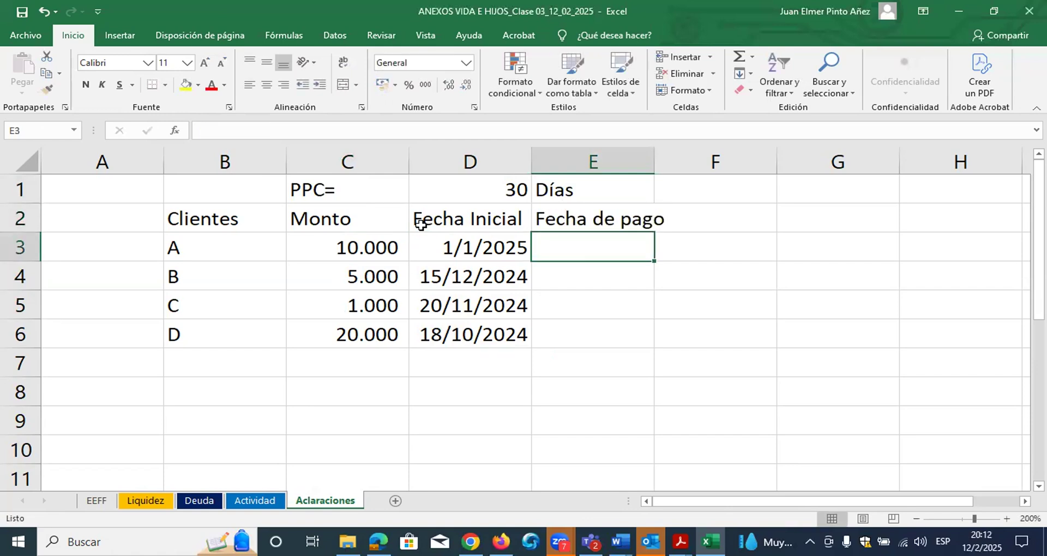
- Calculate client A's payment date in E3 with the formula =D3+$D$1, keeping the PPC reference absolute
text(=)
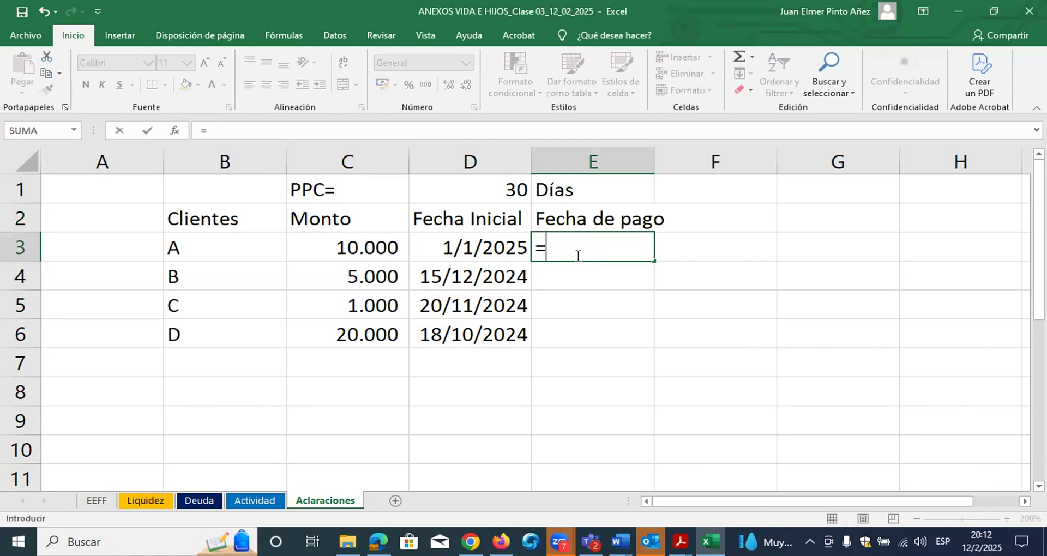
key(Left)
text(+)
key(Left)
key(Up)
key(Up)
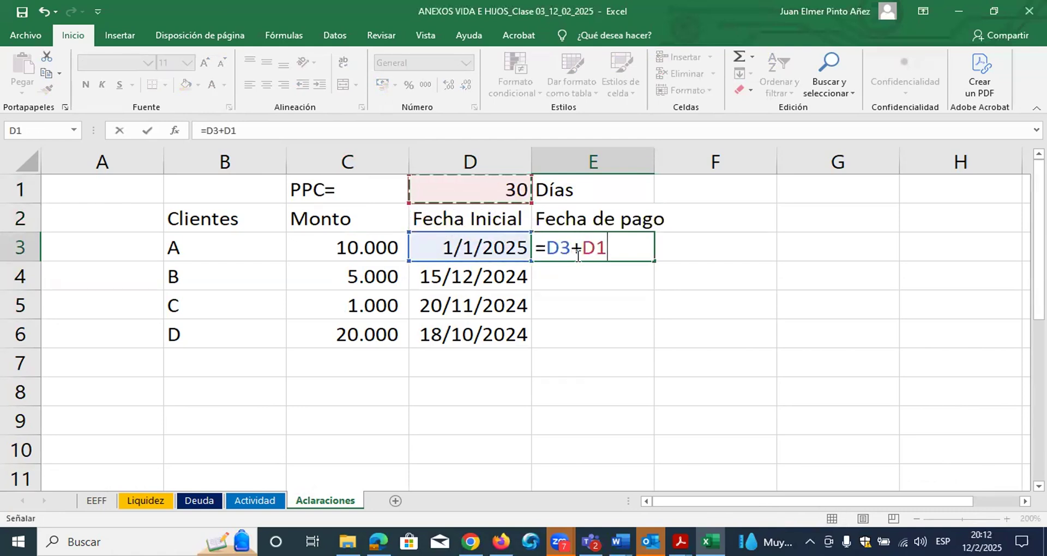
key(F4)
key(Return)
- Copy the payment date formula from E3 down to E6 and widen column E to fit its contents
click(575, 254)
key(ctrl+c)
key(shift+Down)
key(shift+Down)
key(shift+Down)
key(Return)
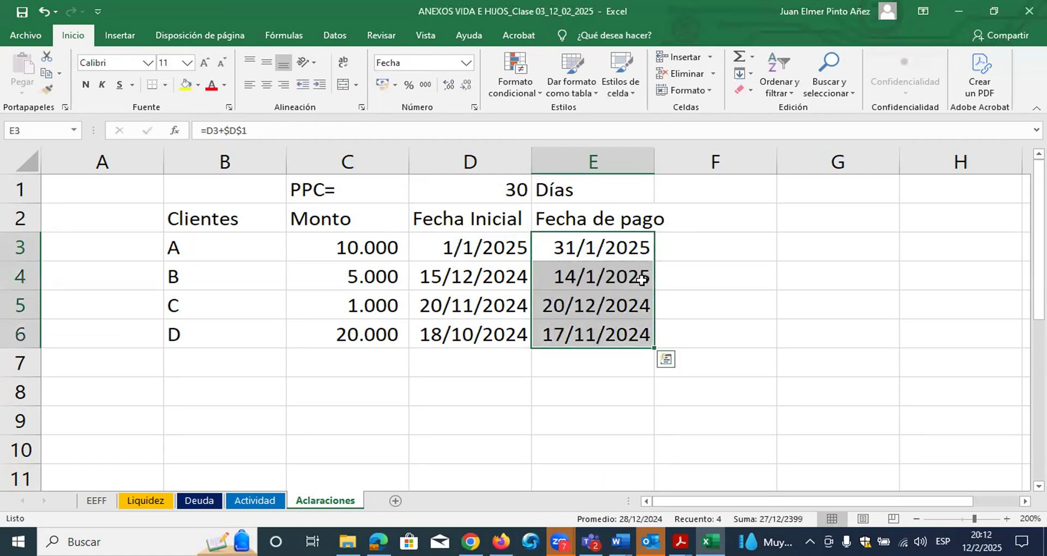
double_click(655, 162)
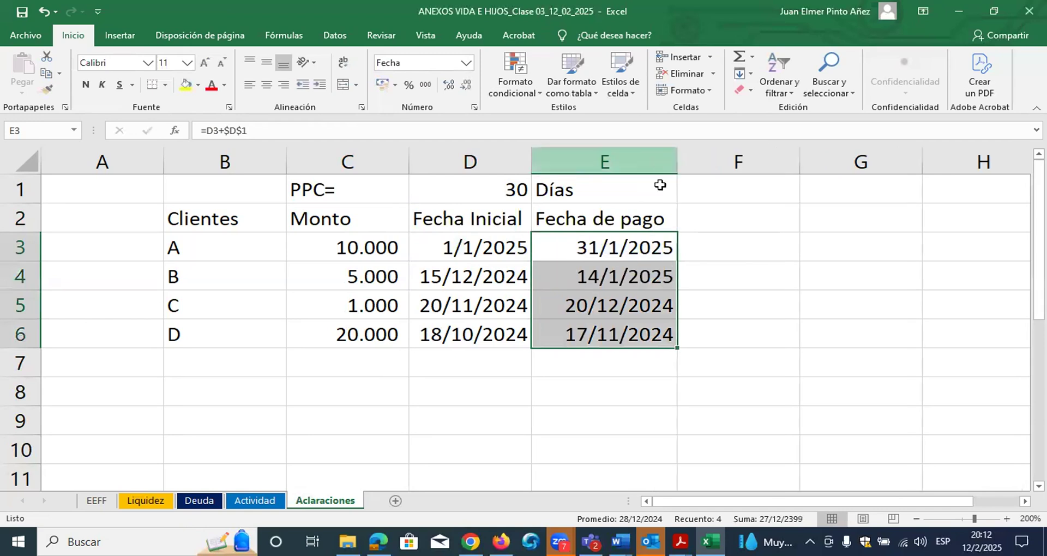
- Review the payment dates in E3:E6 and the PPC days in C1:D1 by selecting each range
click(623, 251)
drag(623, 251, 621, 331)
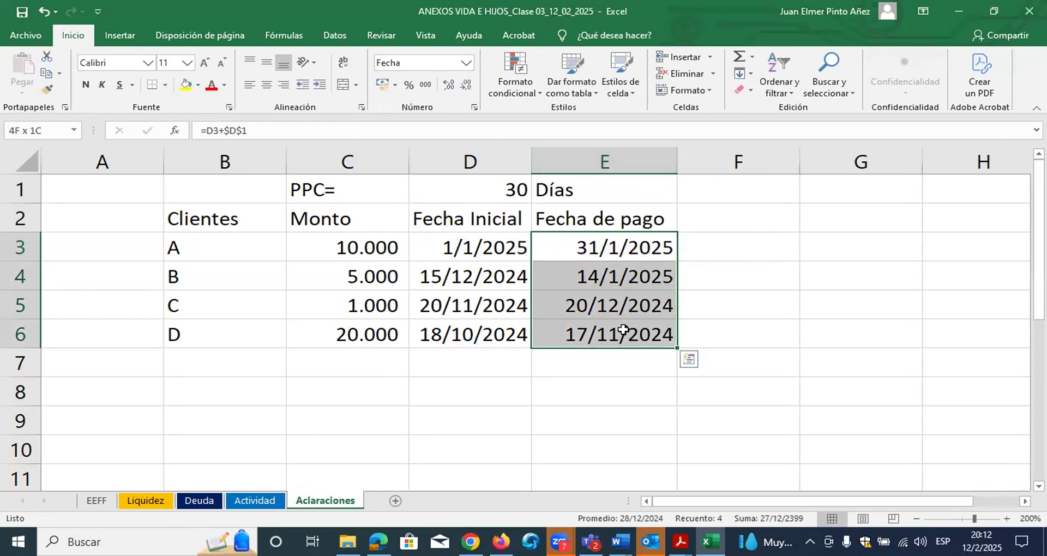
drag(398, 189, 460, 191)
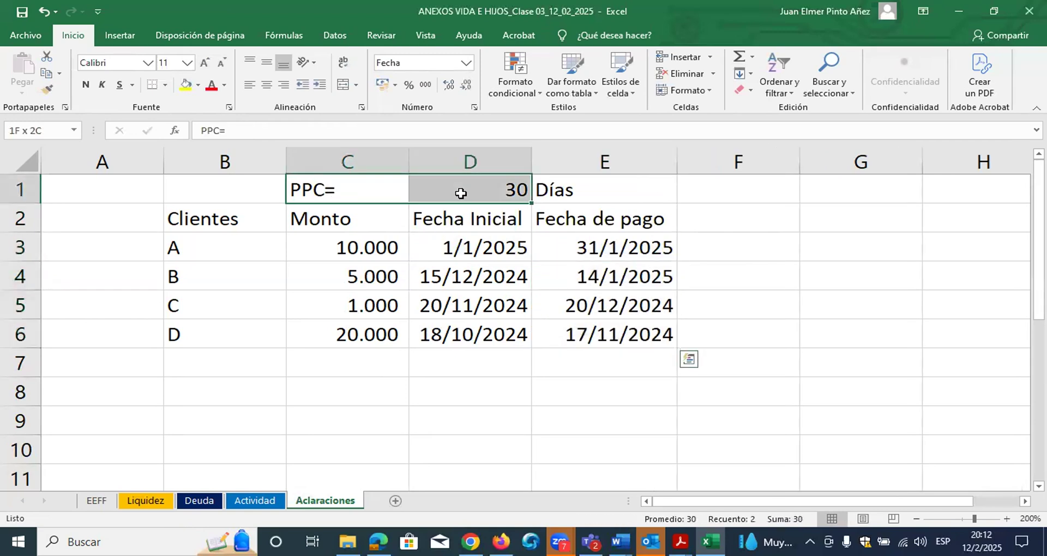
drag(359, 193, 485, 193)
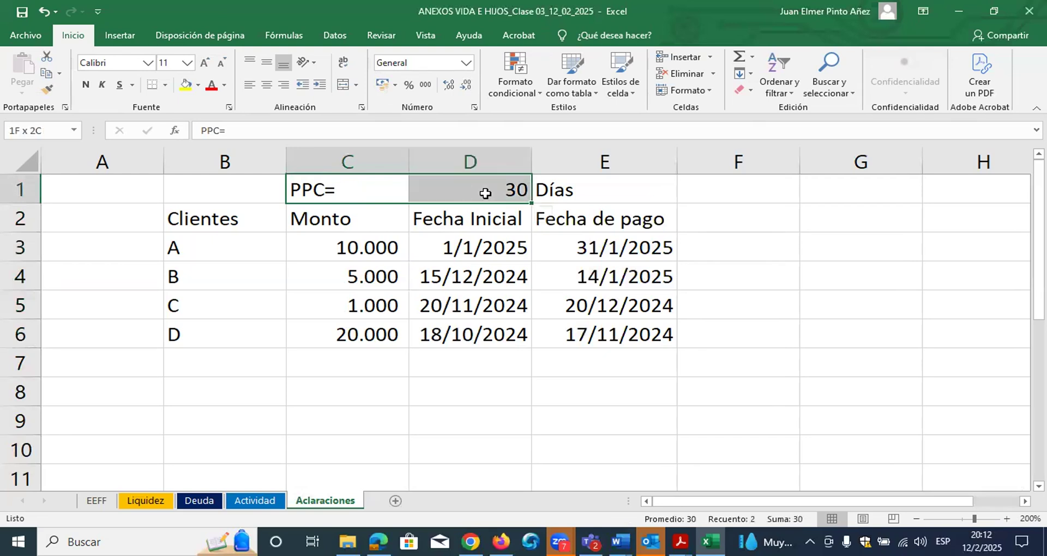
drag(485, 193, 487, 194)
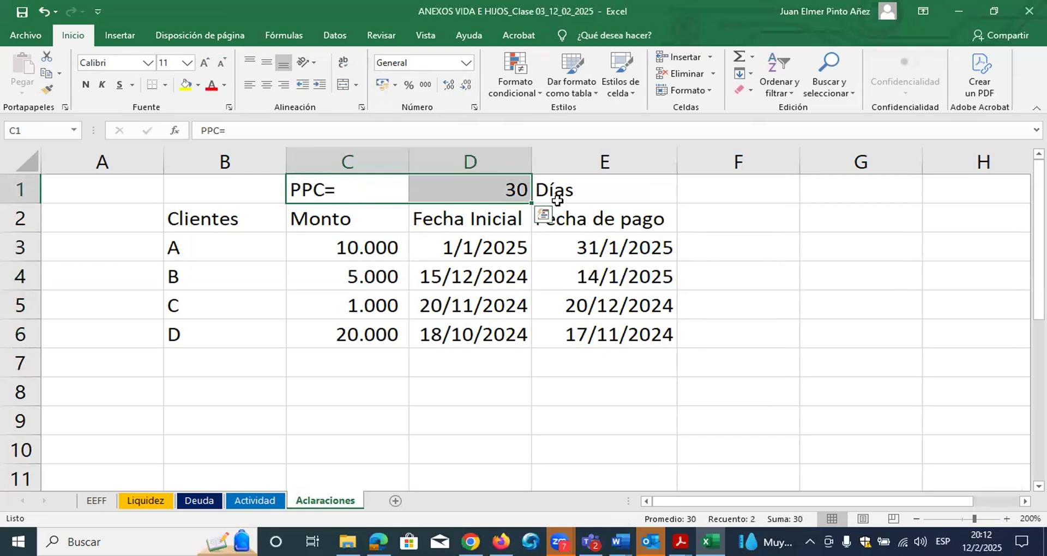
- Enter the heading Hoy in cell F2 and the date 12/02/2025 below it for client A
click(716, 220)
text(F)
key(BackSpace)
text(Hoy)
key(Return)
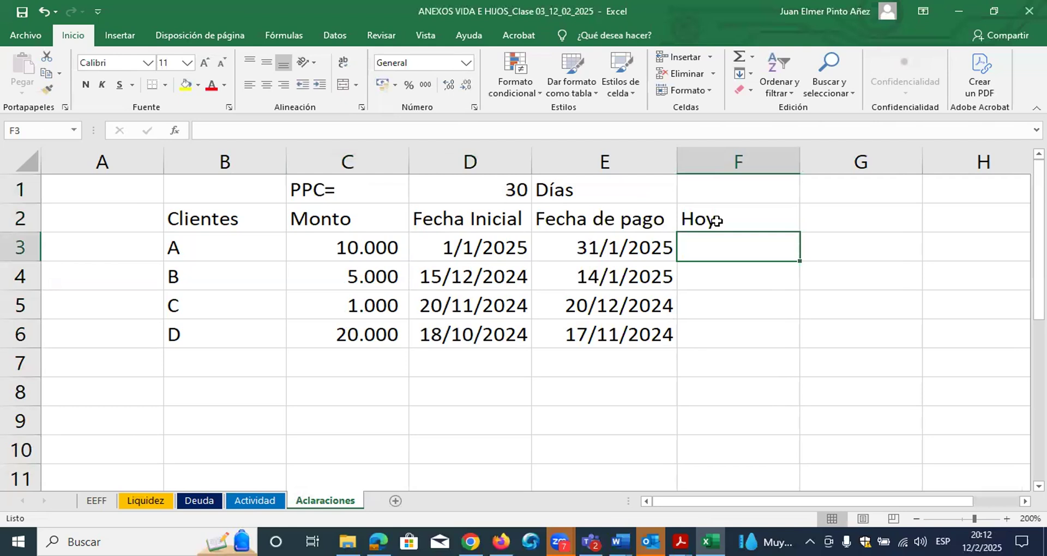
text(12)
text(/02)
text(/2025)
key(Return)
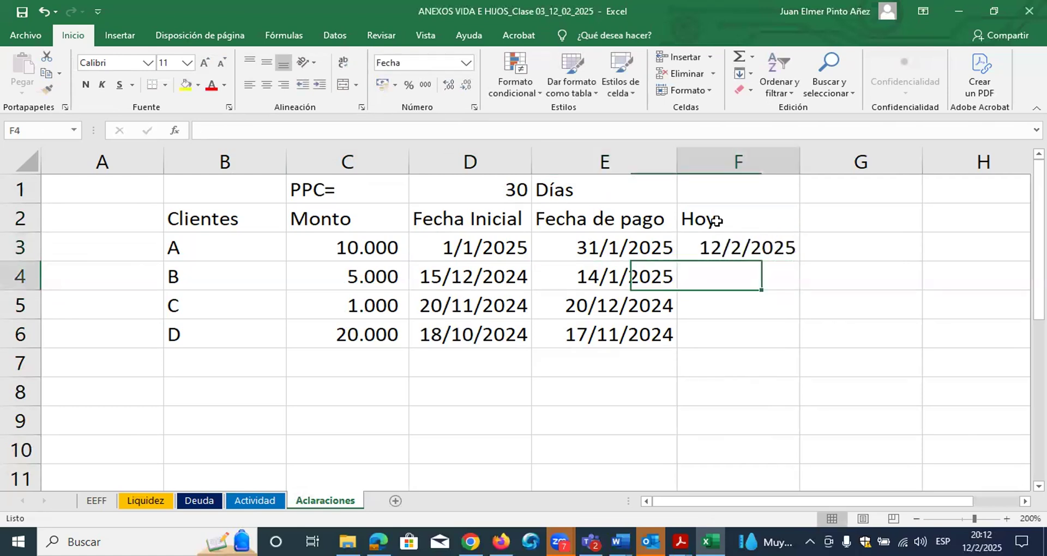
- Enter the heading Días de mora in cell G2, beside Hoy
key(Up)
key(Up)
key(Right)
key(Left)
key(Left)
key(Down)
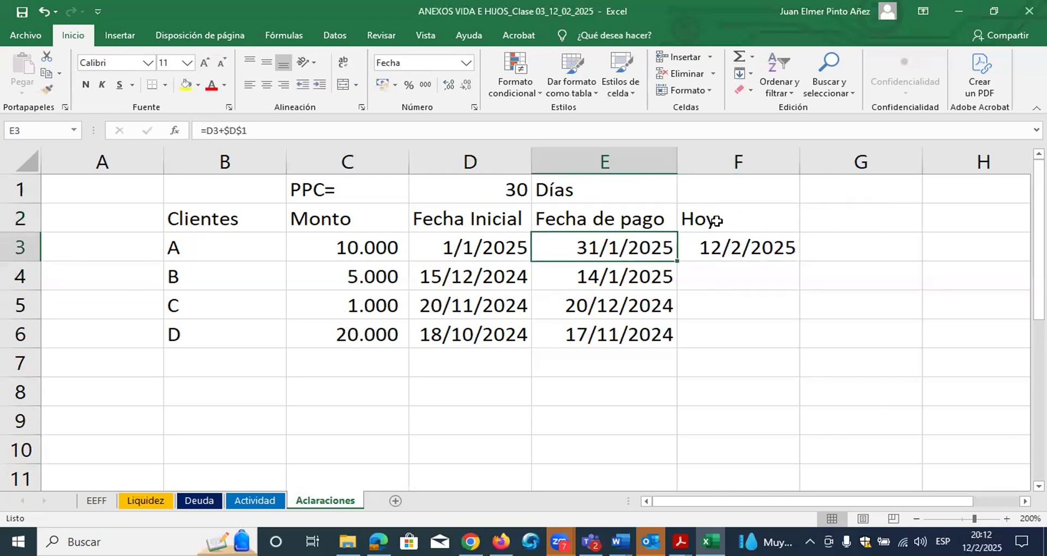
key(Right)
key(Right)
key(Up)
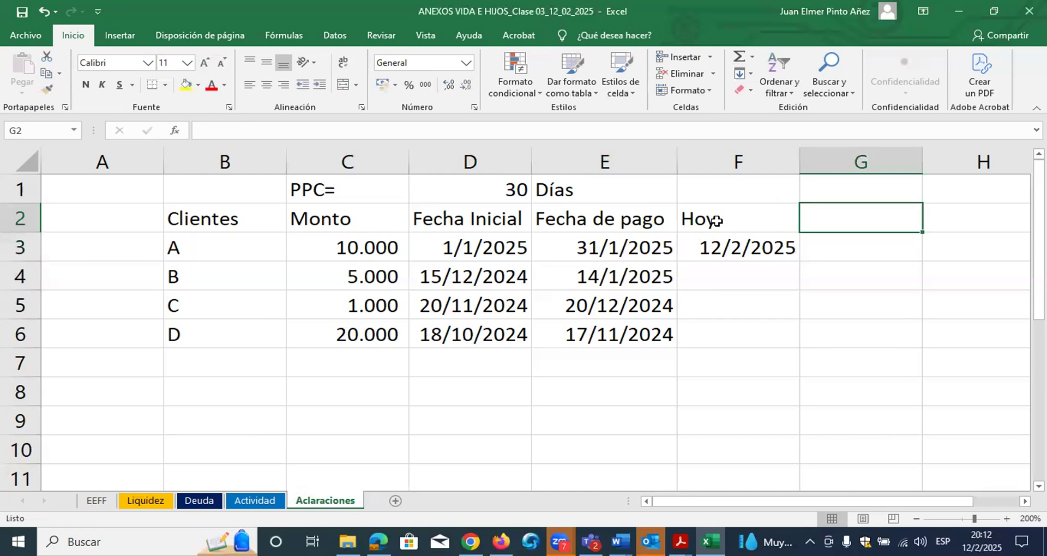
text(Diías)
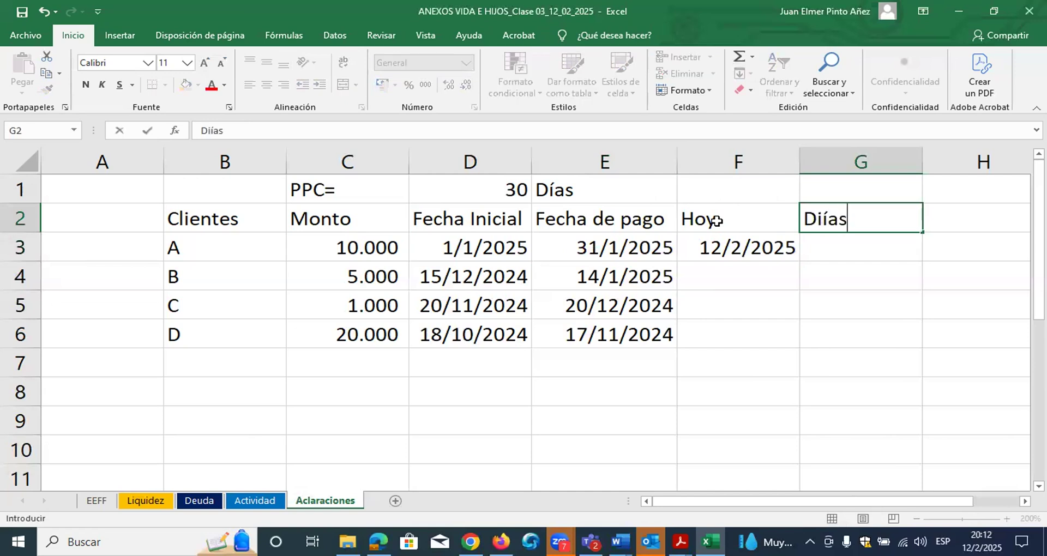
key(BackSpace)
key(BackSpace)
key(BackSpace)
text(as de mora)
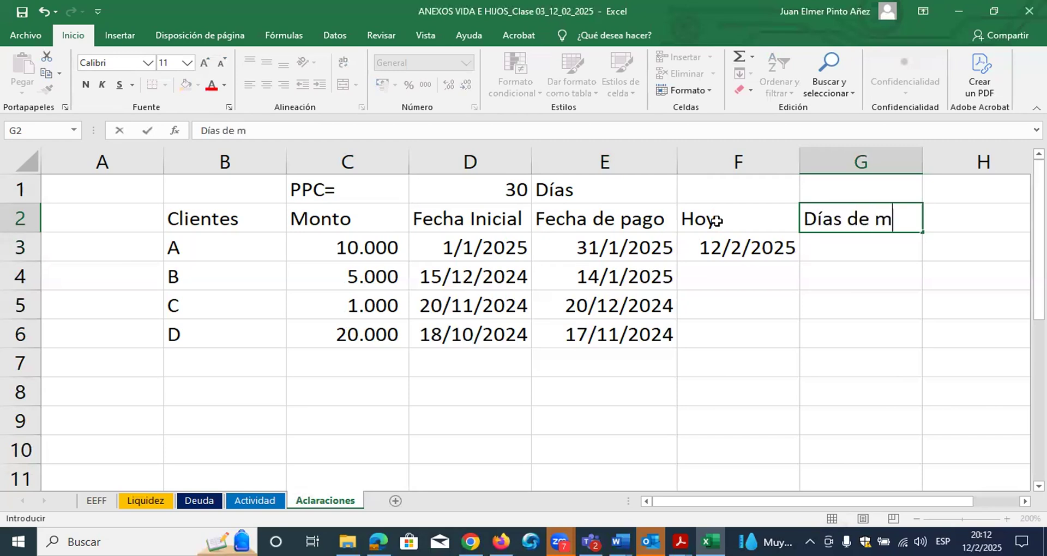
key(Return)
- Fill the date in F3 down through F6 for clients B, C and D
key(Left)
key(Right)
text(=)
key(Escape)
key(Left)
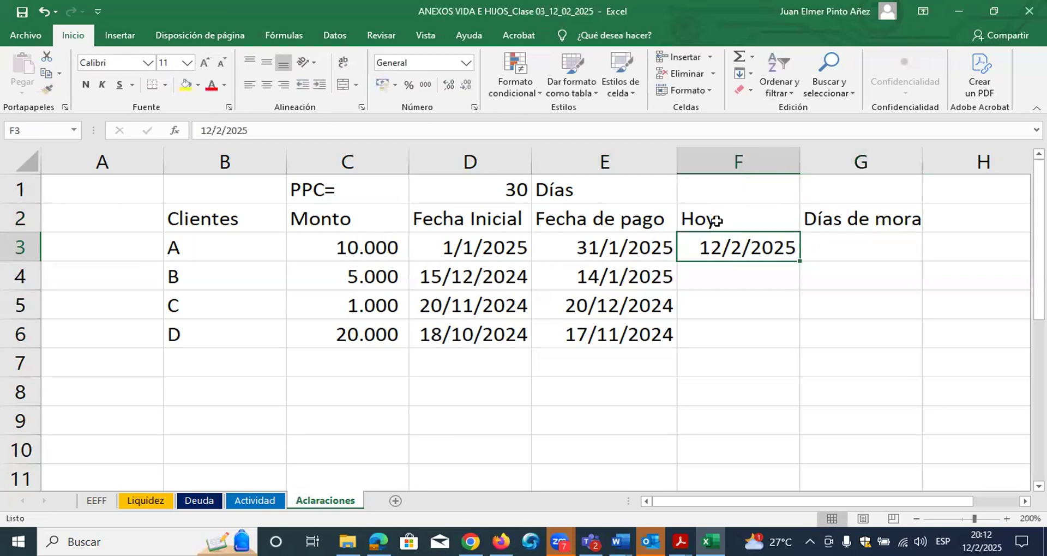
key(shift+Down)
key(shift+Down)
key(shift+Down)
key(ctrl+j)
key(Right)
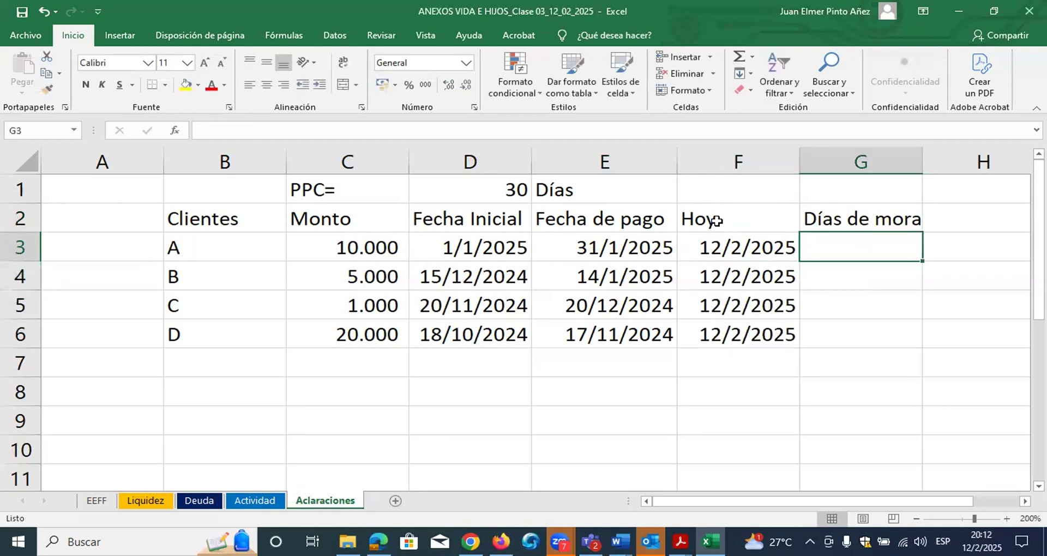
- Calculate client A's days overdue in G3 with the formula =F3-E3
text(=)
key(Left)
text(-)
key(Left)
key(Left)
key(Return)
- Copy the days overdue formula from G3 down to G6 for the remaining clients
key(Up)
key(ctrl+c)
key(shift+Down)
key(shift+Down)
key(shift+Down)
key(Return)
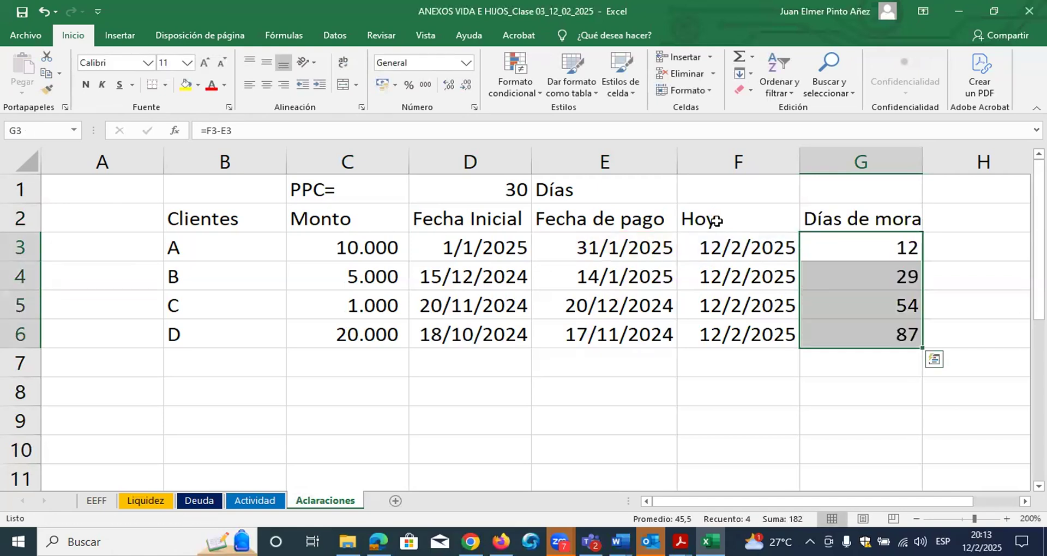
- Compare the Días de mora column with the PPC days and the client amounts in C3:C6 by selecting each range
drag(863, 222, 862, 321)
drag(312, 191, 453, 197)
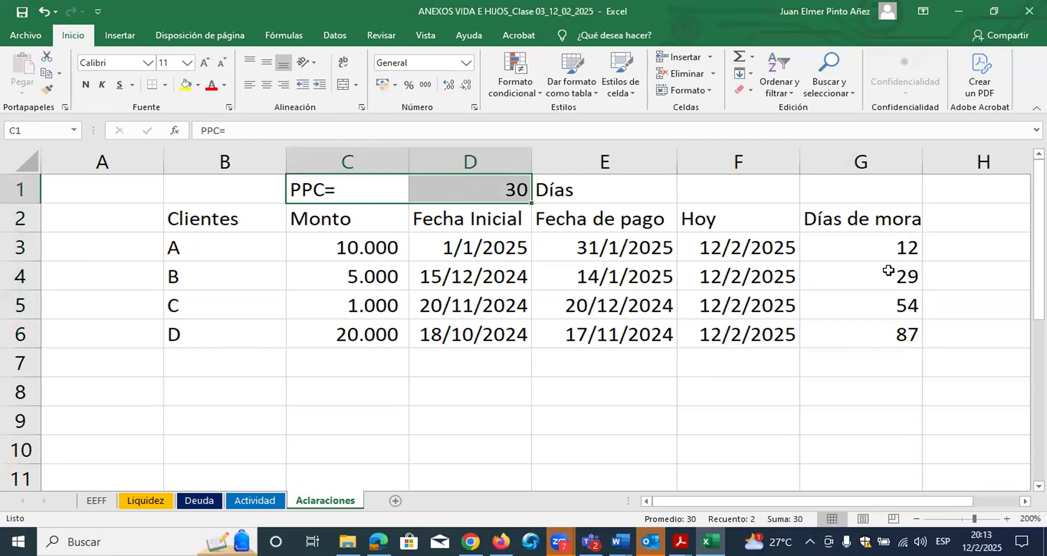
drag(884, 242, 886, 326)
drag(361, 251, 380, 322)
click(353, 248)
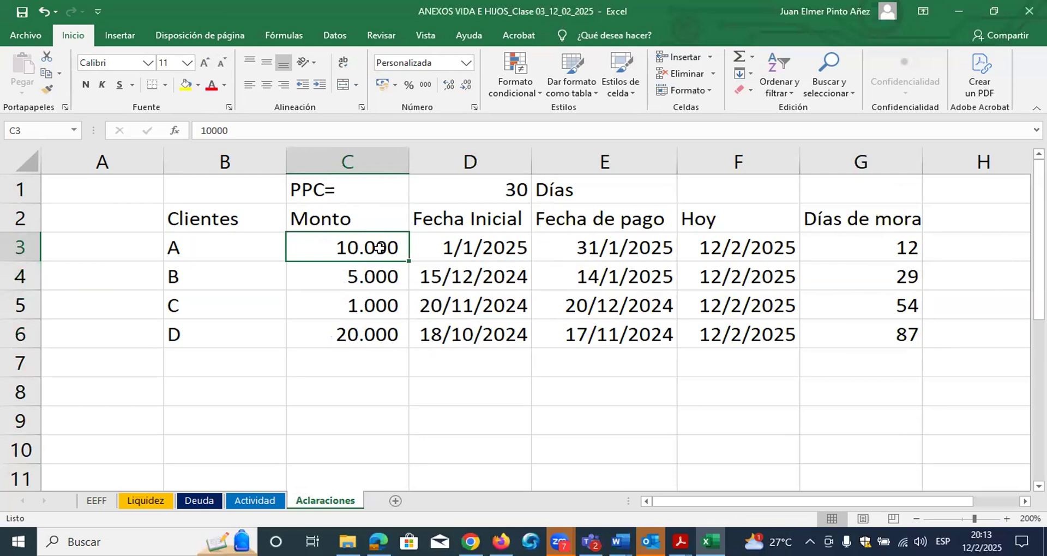
drag(370, 289, 370, 328)
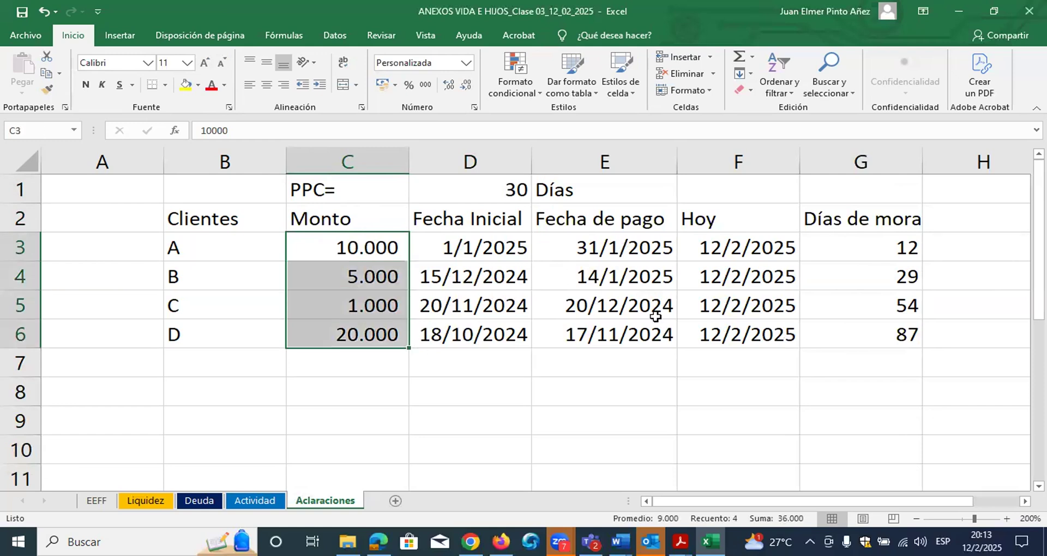
drag(366, 242, 368, 326)
drag(856, 231, 856, 324)
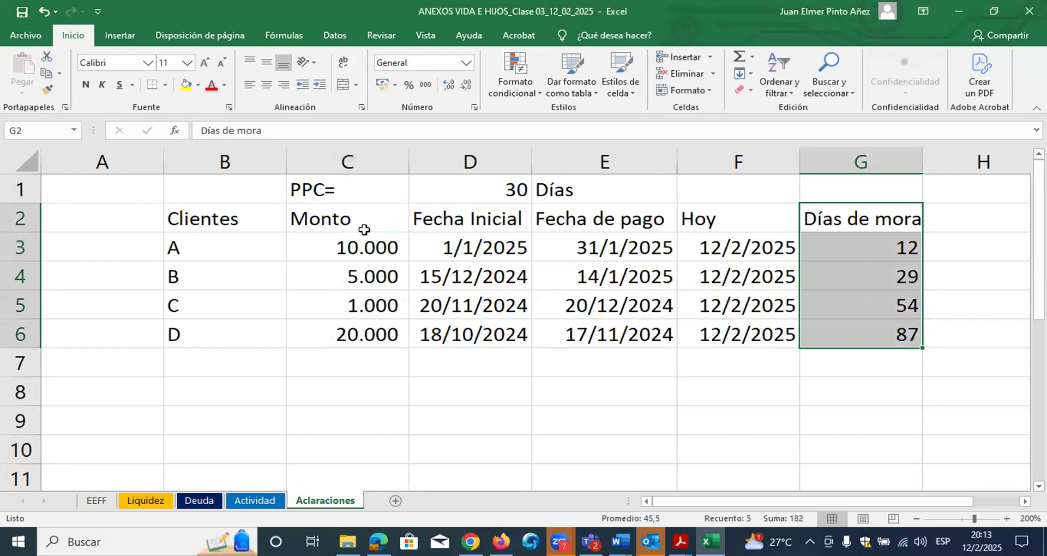
click(873, 226)
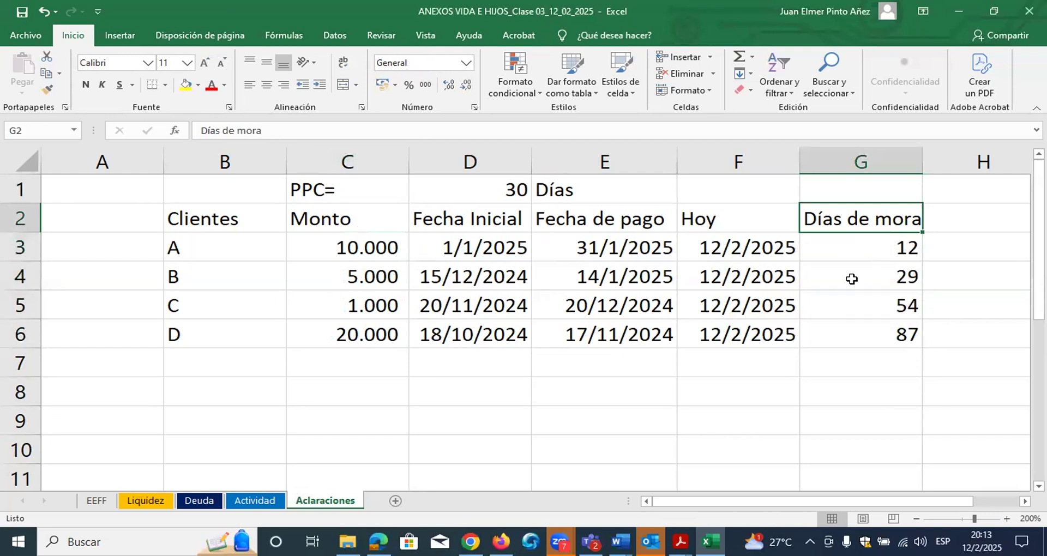
- Enter the label PPPM in cell B8 and the heading Wi in H2, beside Días de mora
click(255, 386)
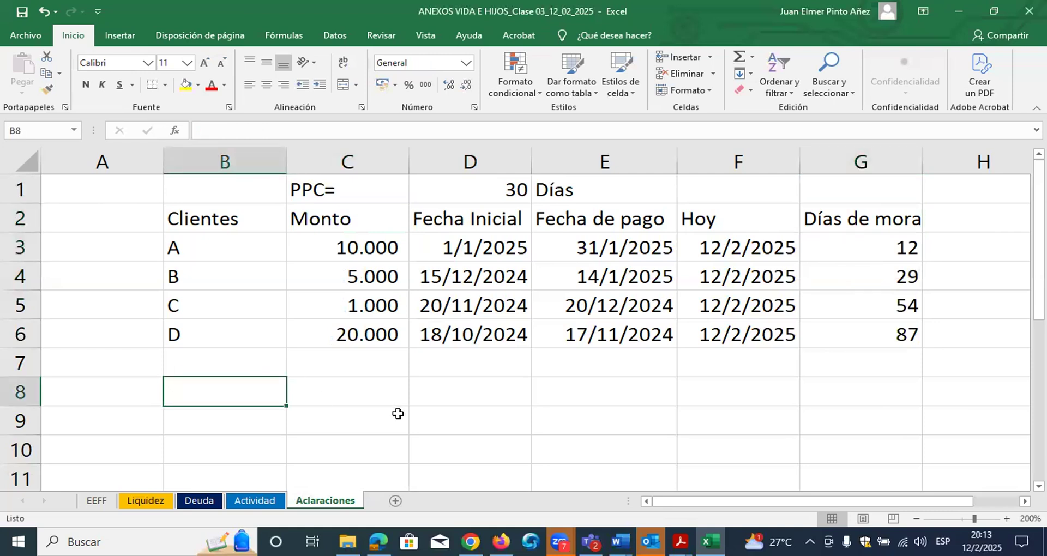
text(PPPM)
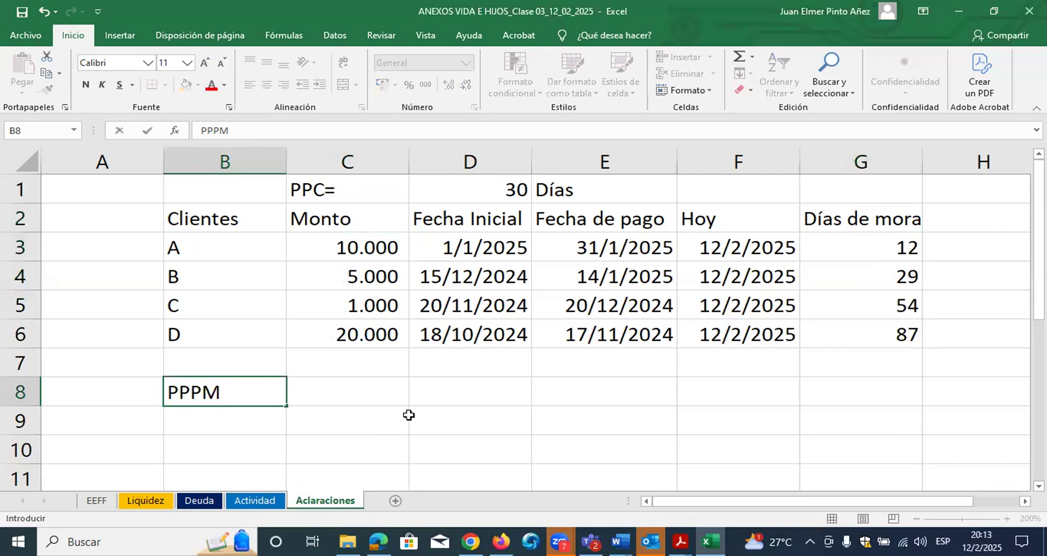
click(942, 213)
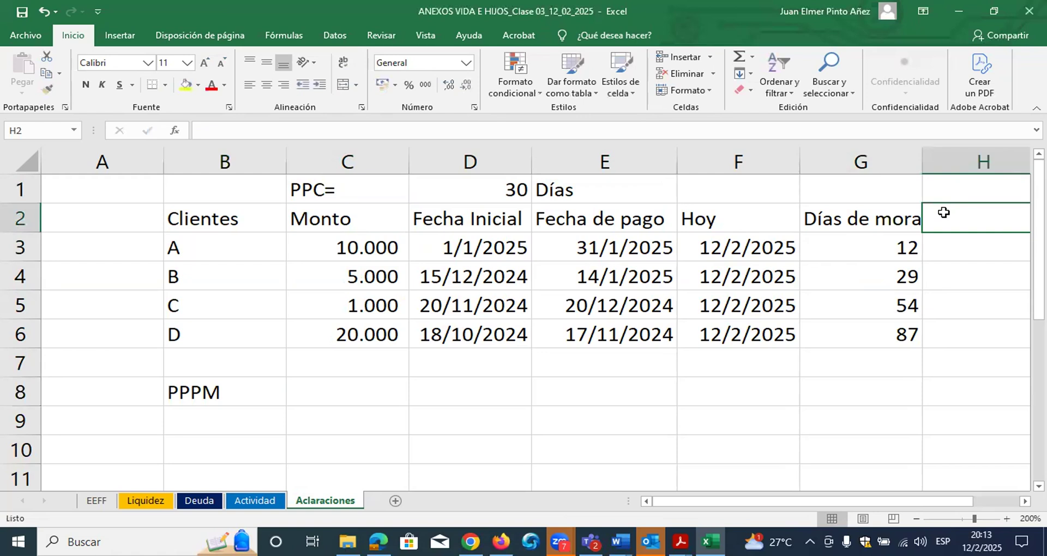
text(W)
key(Return)
key(Left)
key(Left)
key(Left)
key(Left)
key(Left)
key(Left)
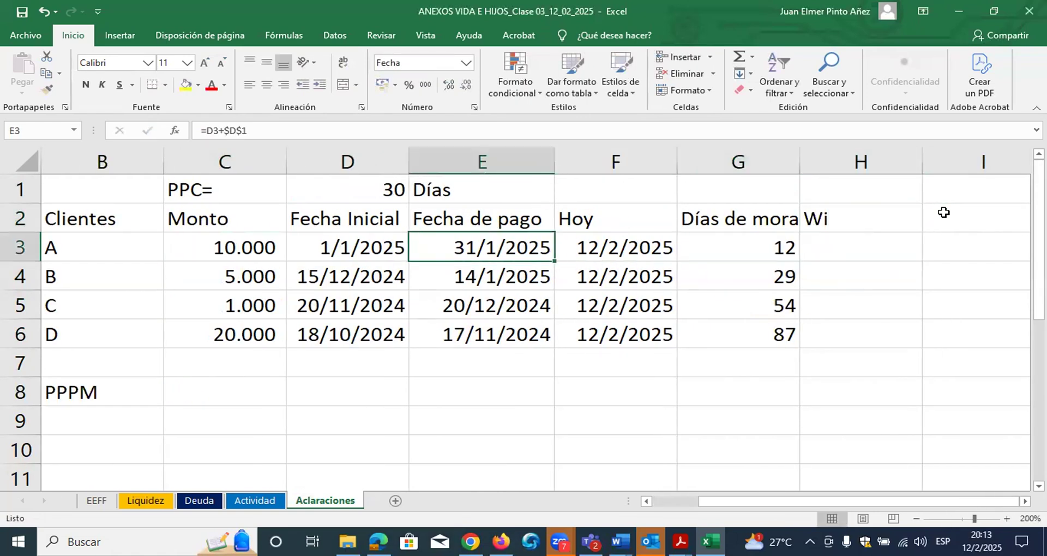
- Total the client amounts in C7 with the formula =SUMA(C3:C6)
key(Down)
key(Down)
key(Down)
key(Down)
key(Right)
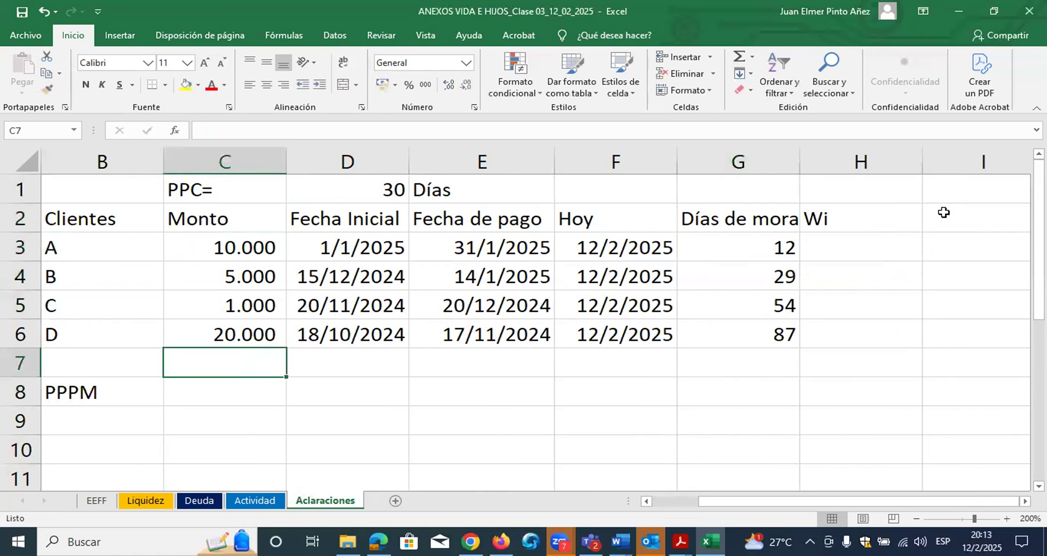
text(=suma)
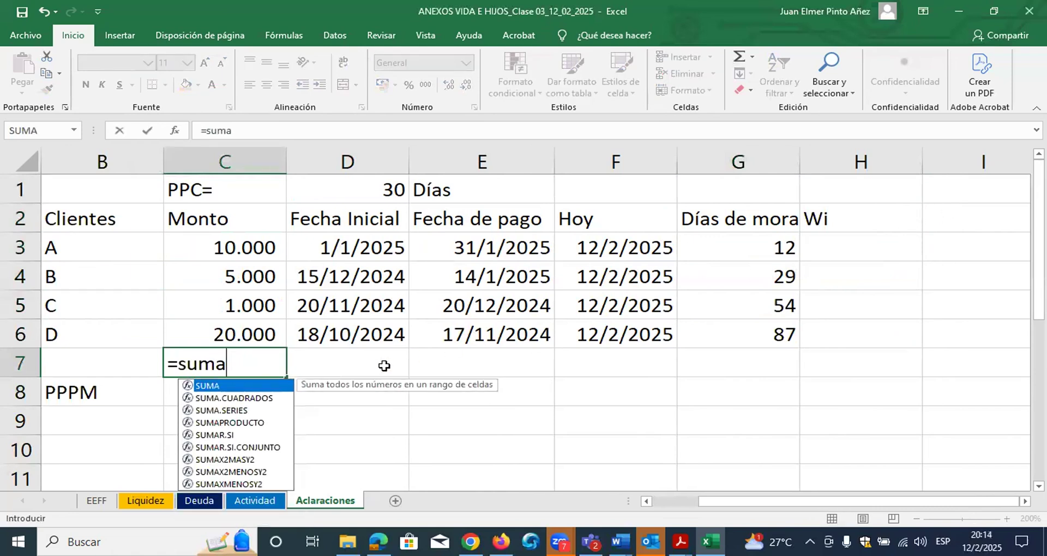
double_click(203, 386)
drag(248, 243, 243, 321)
key(Return)
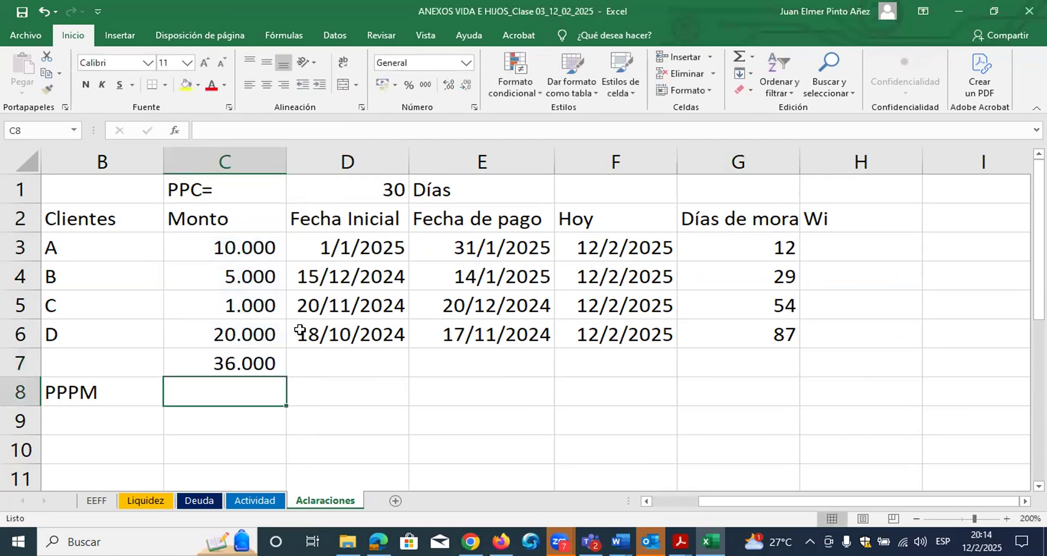
- Calculate client A's weight in H3, under Wi, with the formula =C3/$C$7
key(Left)
key(Up)
key(Up)
key(Up)
key(Up)
key(Up)
key(Up)
key(Right)
key(Right)
key(Right)
key(Right)
key(Right)
key(Right)
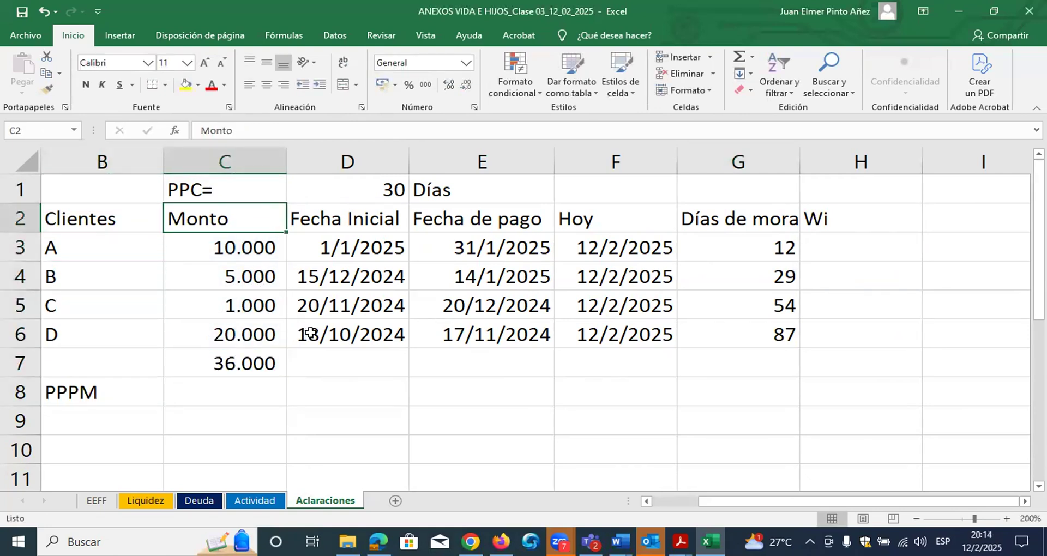
key(Down)
text(=)
key(Left)
key(Left)
key(Left)
key(Left)
key(Left)
text(/)
key(Left)
key(Left)
key(Left)
key(Left)
key(Down)
key(Down)
key(Down)
key(Left)
key(Down)
key(F4)
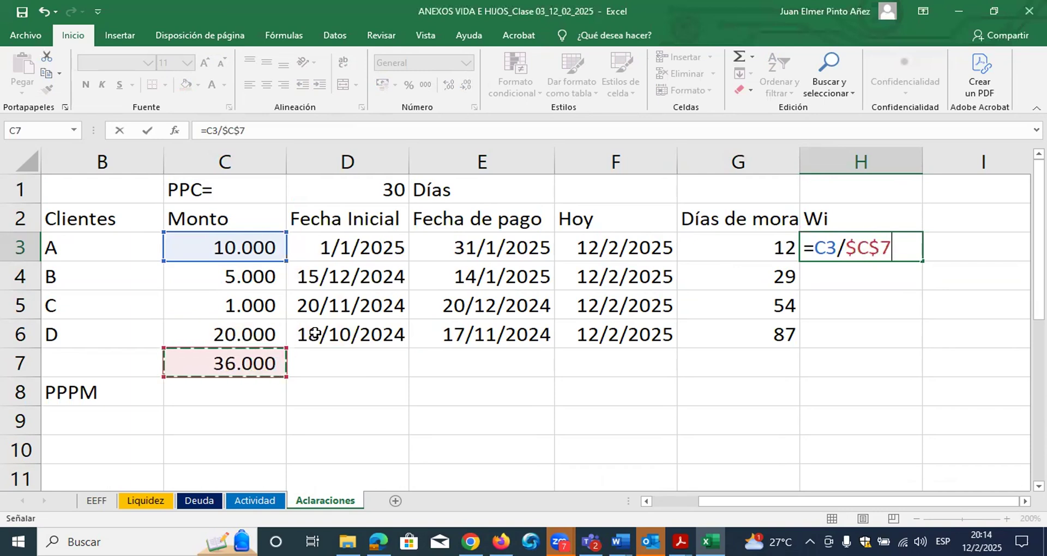
key(Return)
- Copy the weight formula from H3 down to H6 and format H3:H6 as percentages
key(Up)
key(shift+Down)
key(shift+Down)
key(shift+Down)
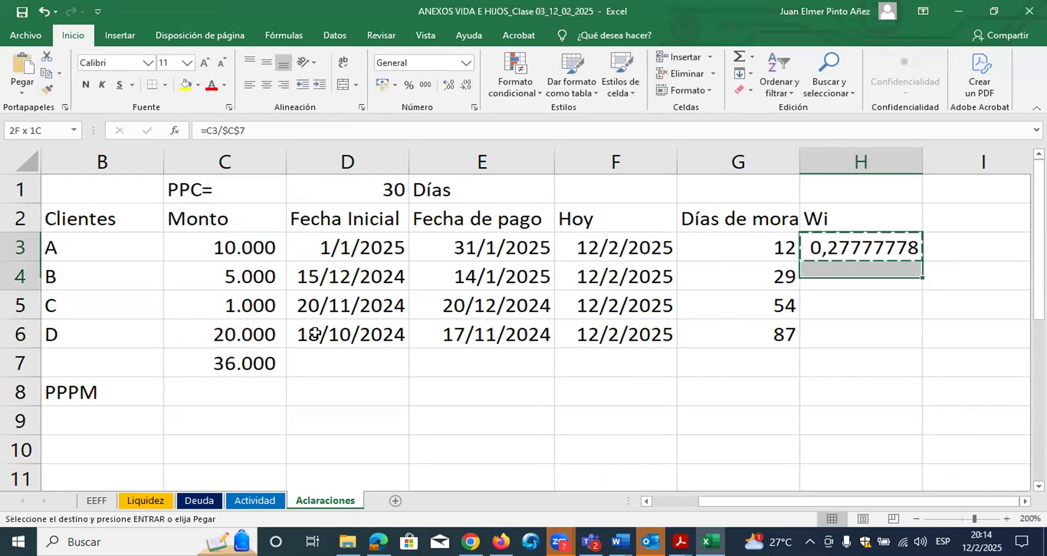
key(ctrl+j)
key(ctrl+shift+5)
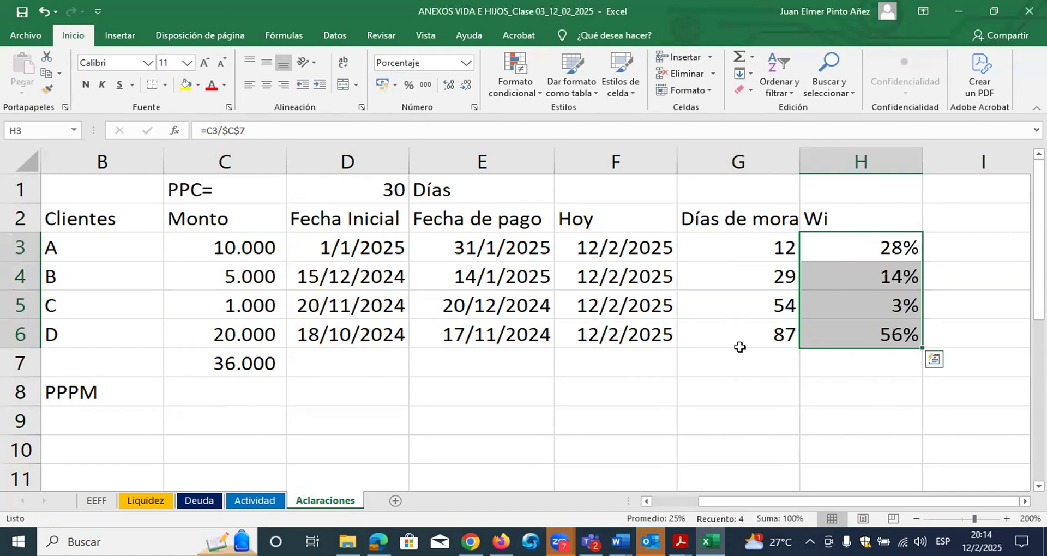
- Calculate the PPPM in C8 from the days overdue and the weights with =SUMAPRODUCTO(G3:G6;H3:H6)
drag(799, 500, 763, 498)
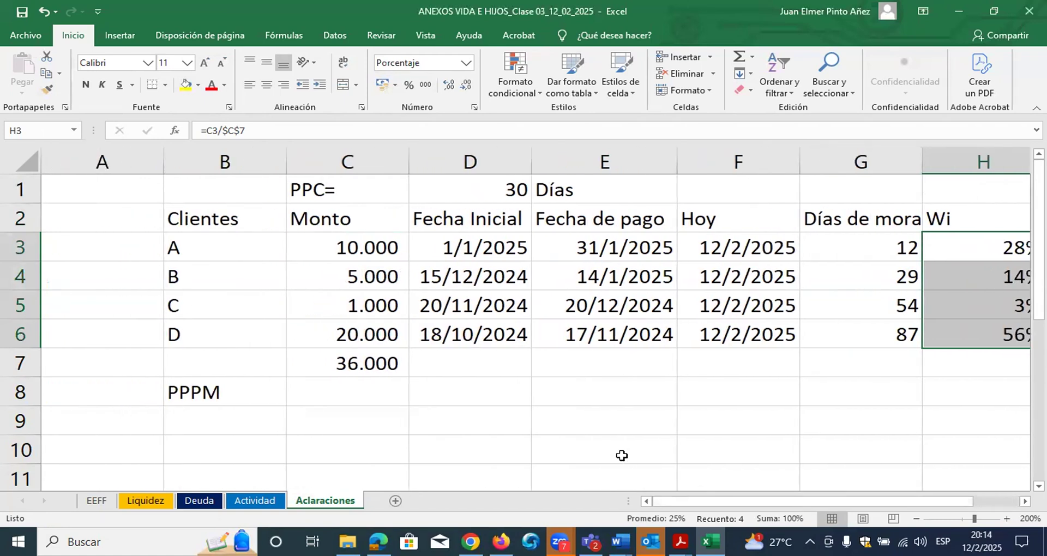
click(376, 393)
text(=suma)
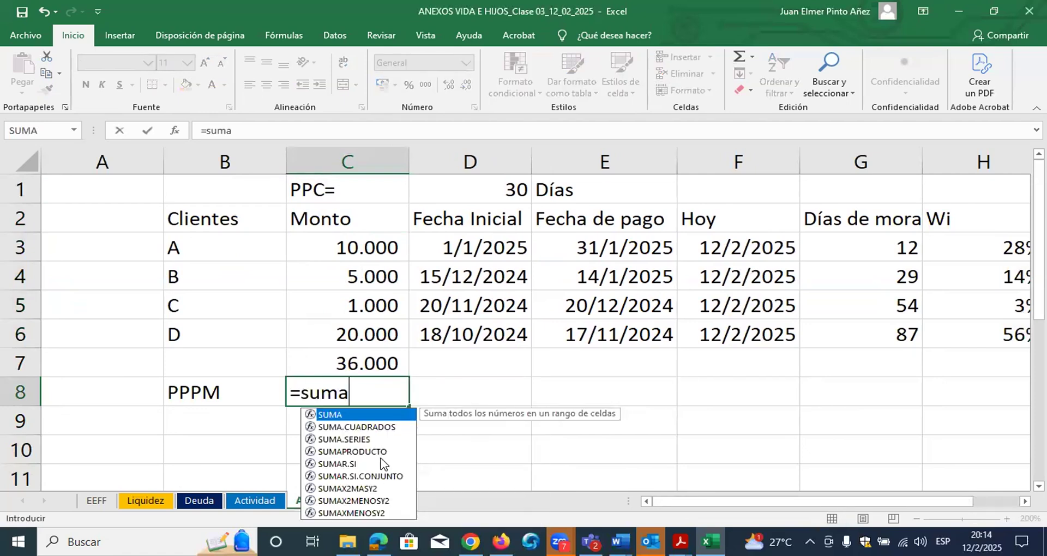
double_click(376, 453)
drag(880, 245, 884, 321)
text(;)
drag(981, 240, 964, 326)
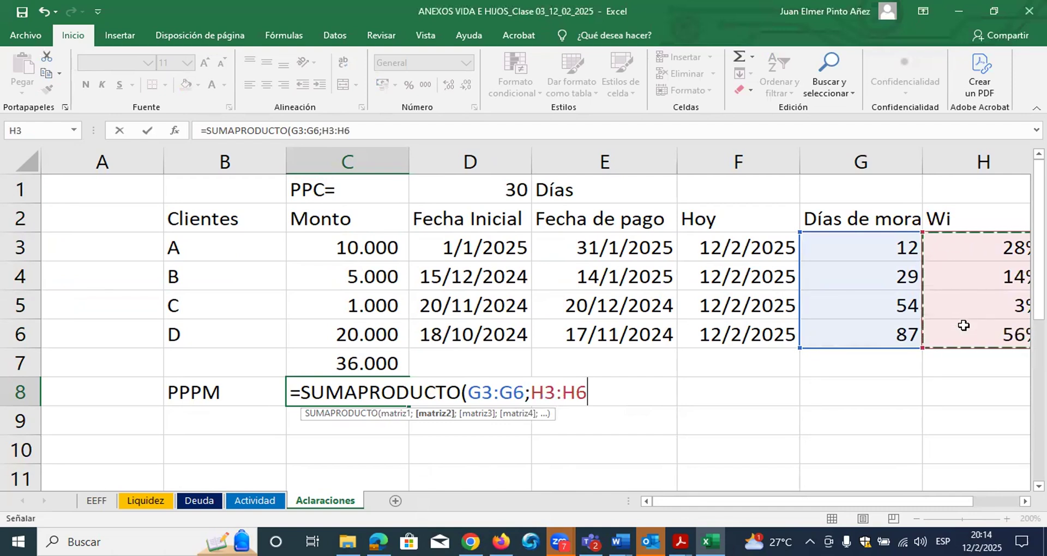
key(ctrl+Return)
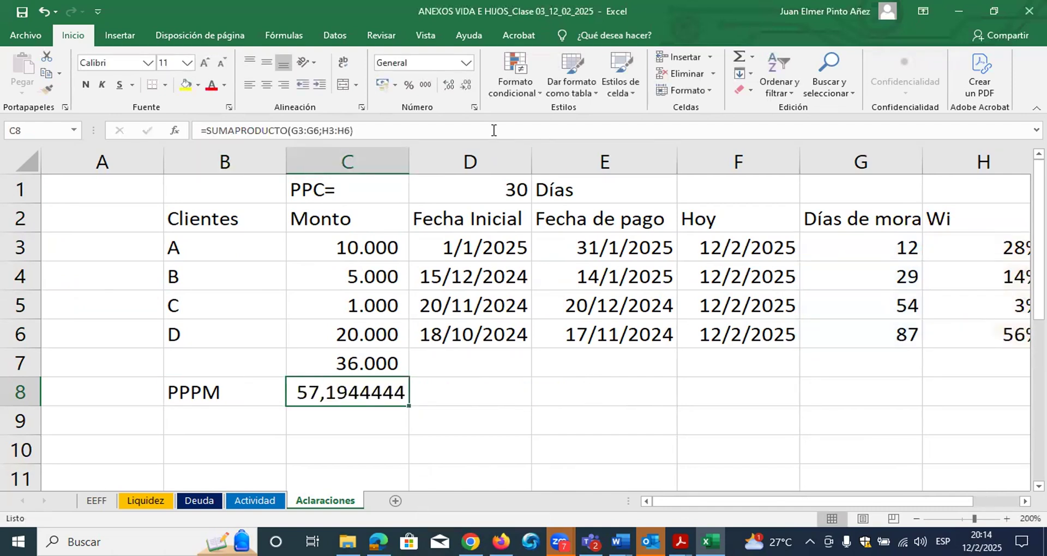
- Round the PPPM in C8 up to whole days by wrapping its formula in REDONDEAR.MAS with 0 decimals
double_click(344, 393)
key(Escape)
double_click(304, 394)
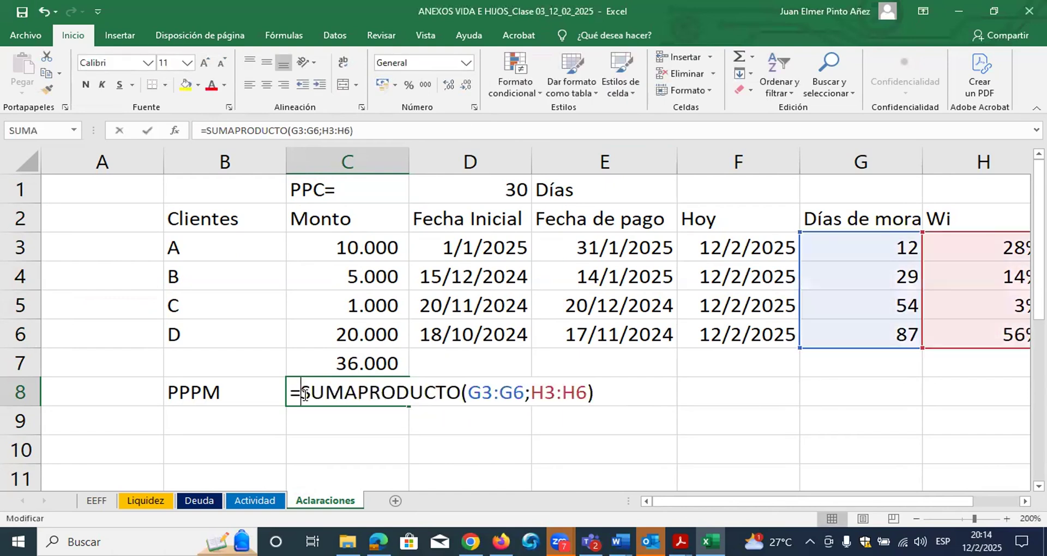
text(Redno)
key(BackSpace)
key(BackSpace)
text(onde)
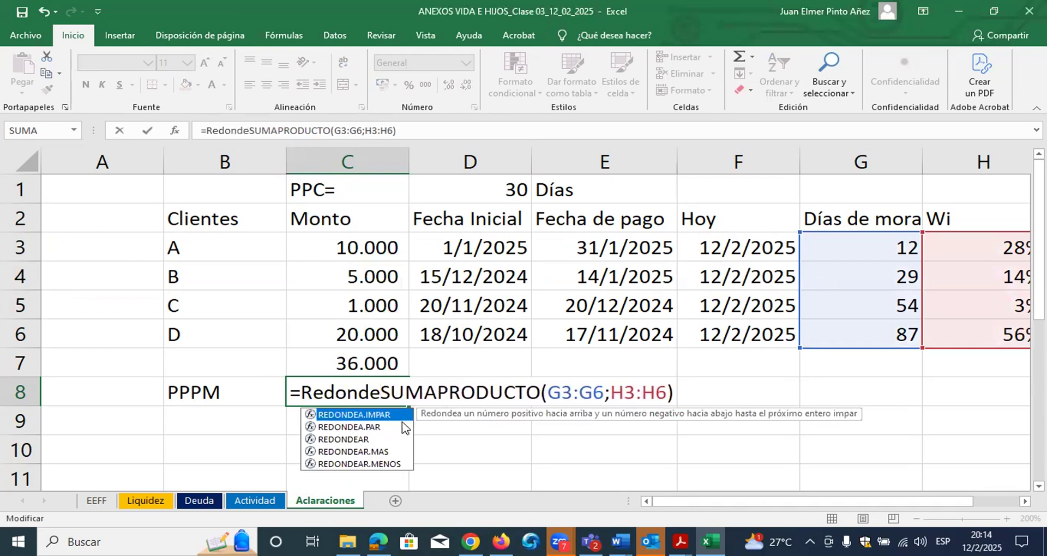
double_click(382, 454)
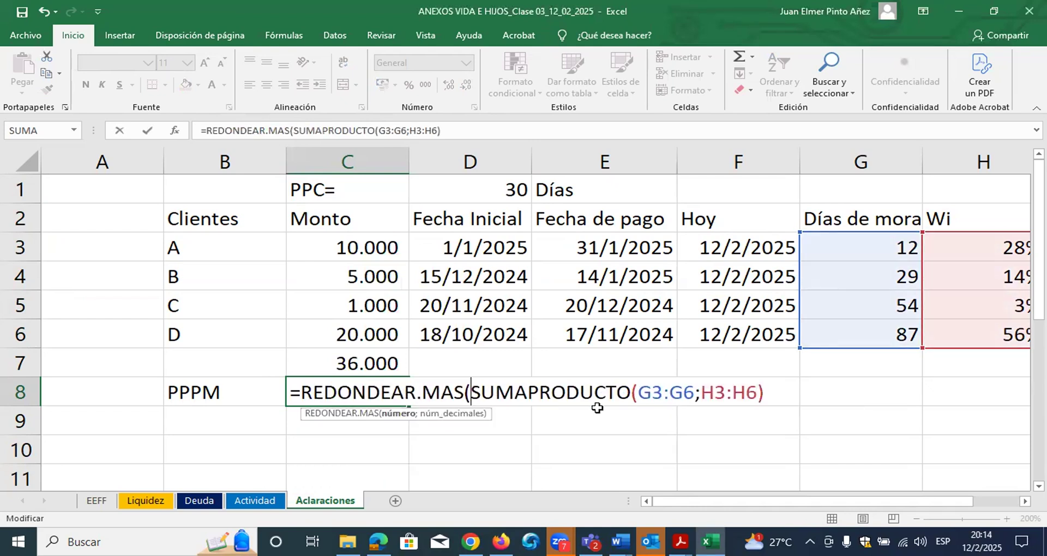
click(772, 397)
text(;0)
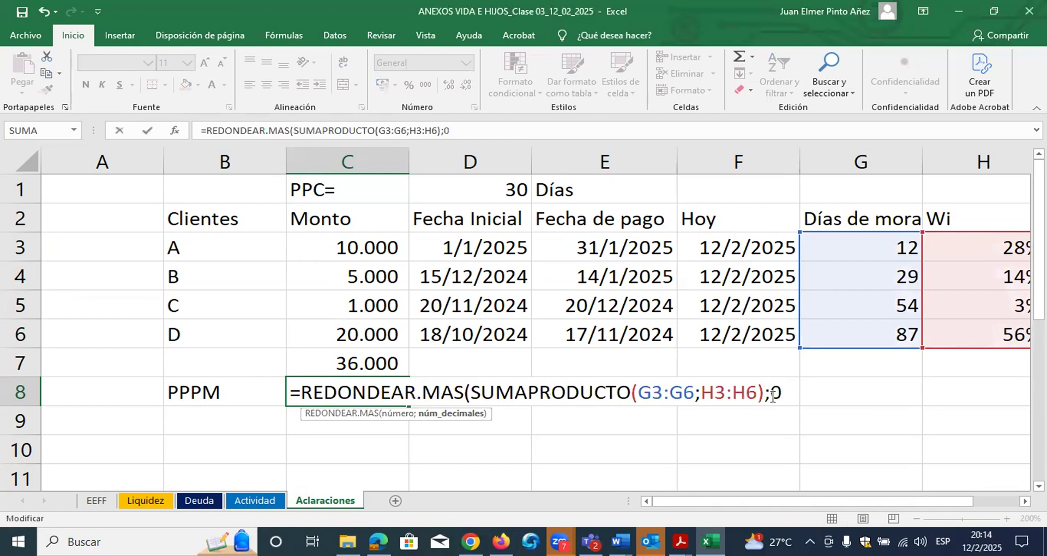
text())
key(Return)
key(Up)
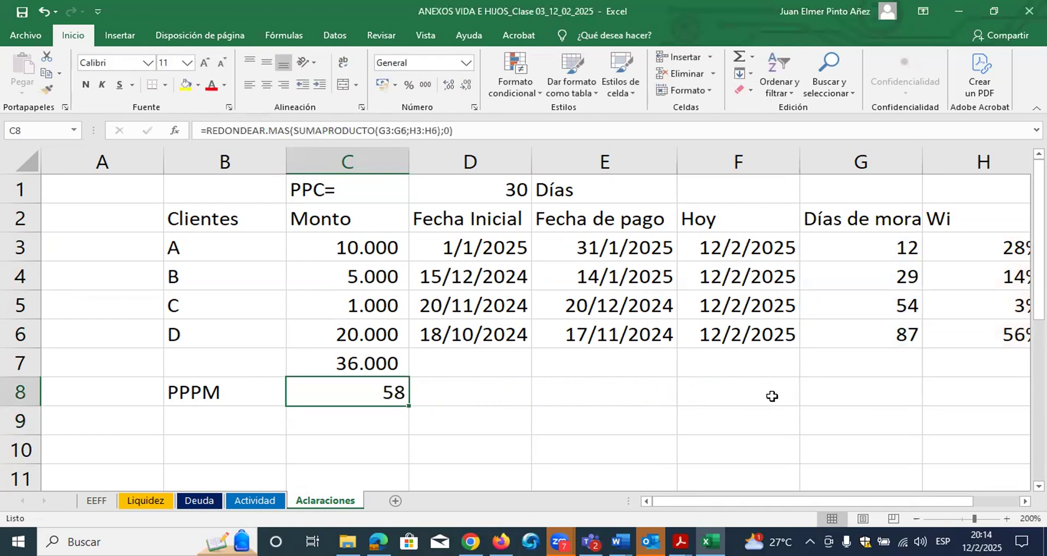
- Review the PPPM label in B8 together with its rounded value in C8
drag(231, 396, 352, 396)
click(351, 396)
click(218, 395)
click(240, 428)
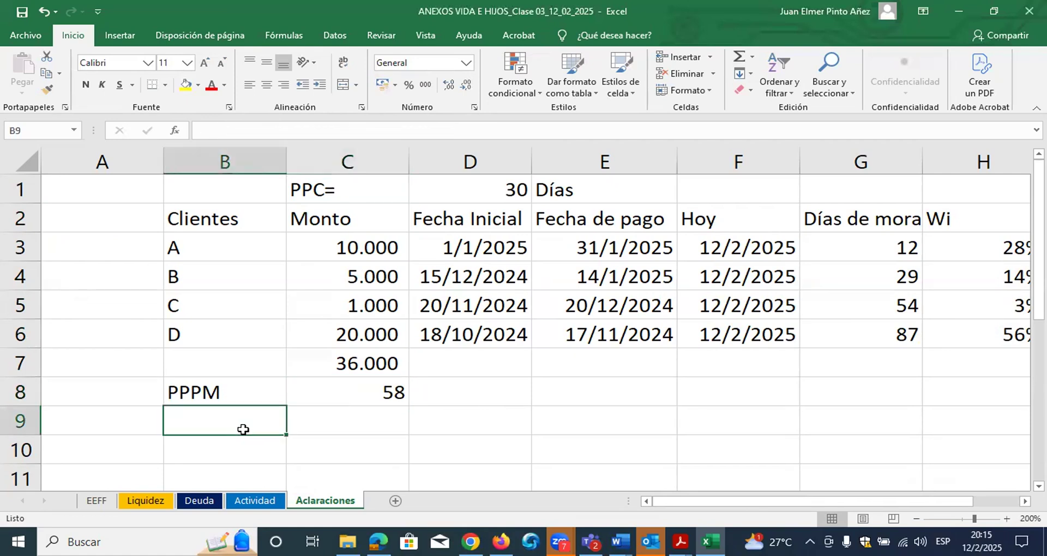
click(387, 392)
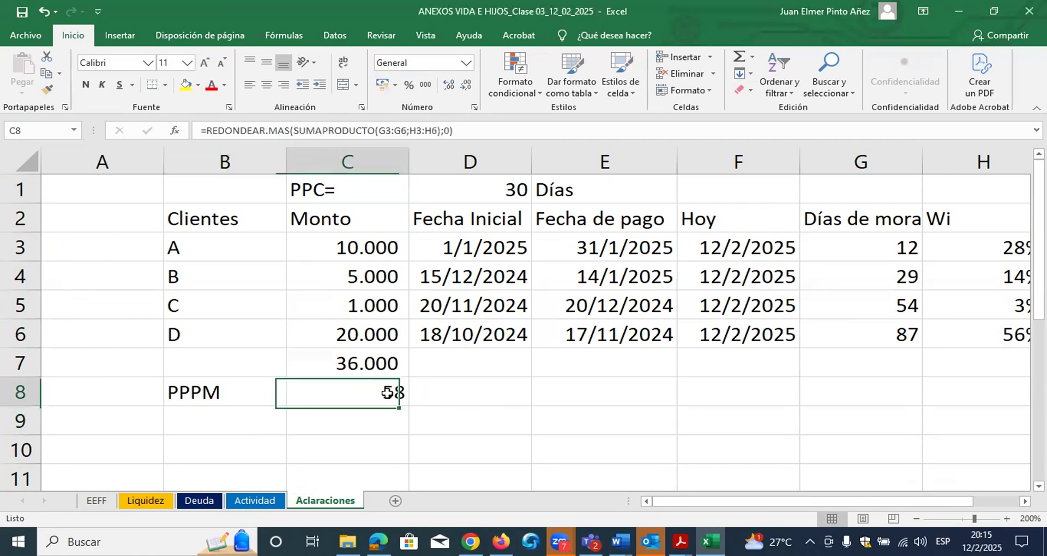
- Enter the label "tiempo que permanece su dinero en manos del cliente" in B9
click(275, 424)
text(tit)
key(BackSpace)
key(BackSpace)
key(BackSpace)
text(tiempo )
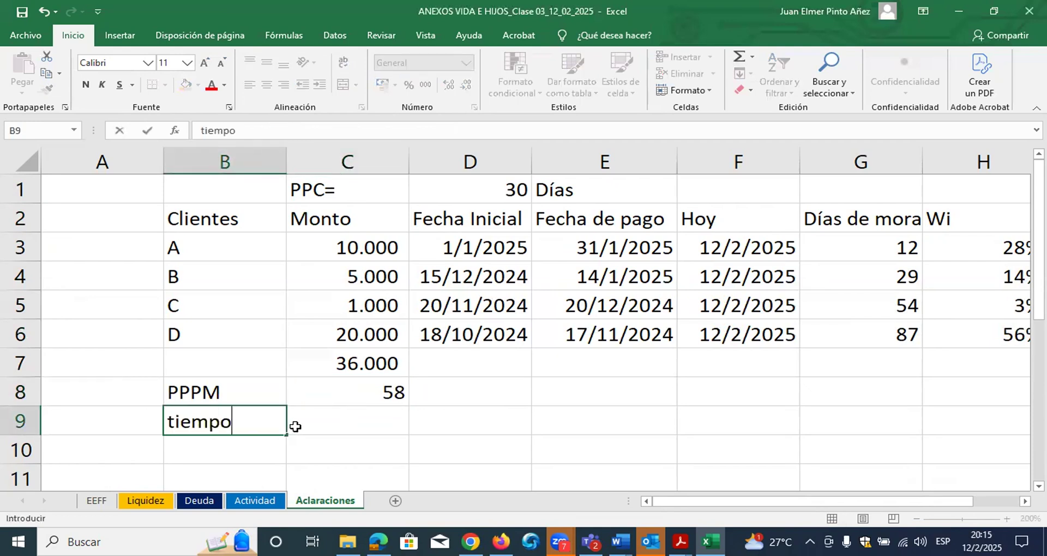
text(que per)
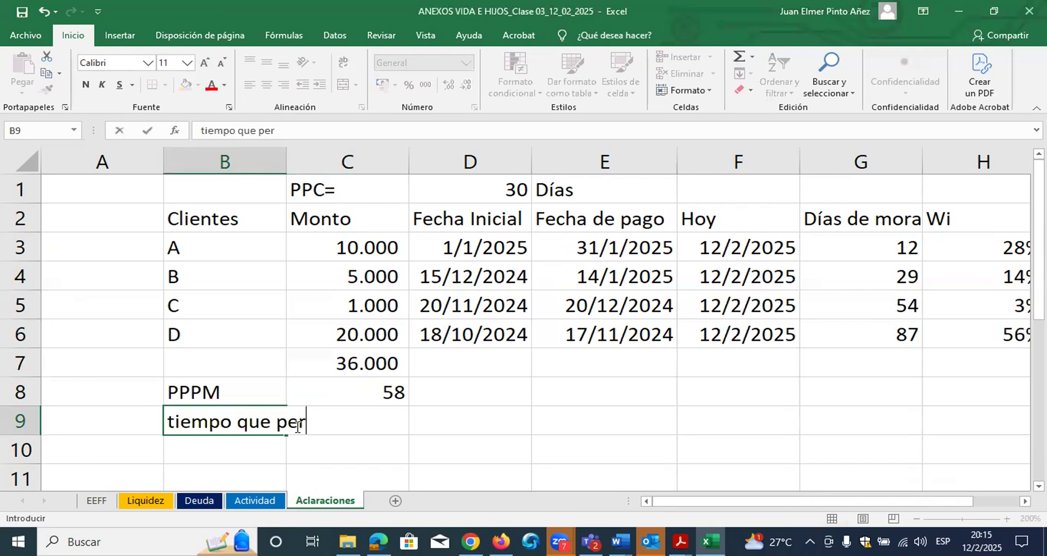
text(men)
key(BackSpace)
key(BackSpace)
text(ance su )
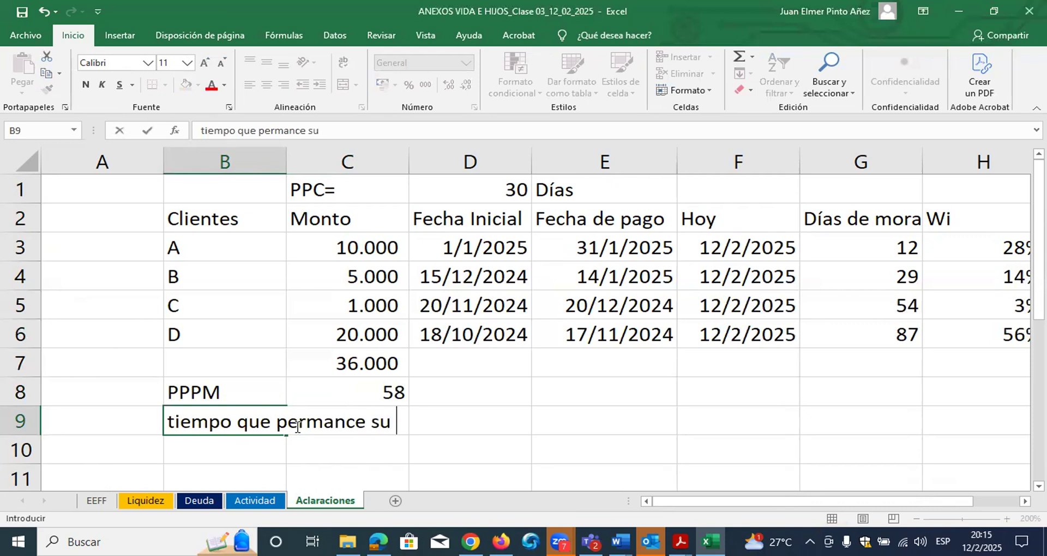
text(dinero en )
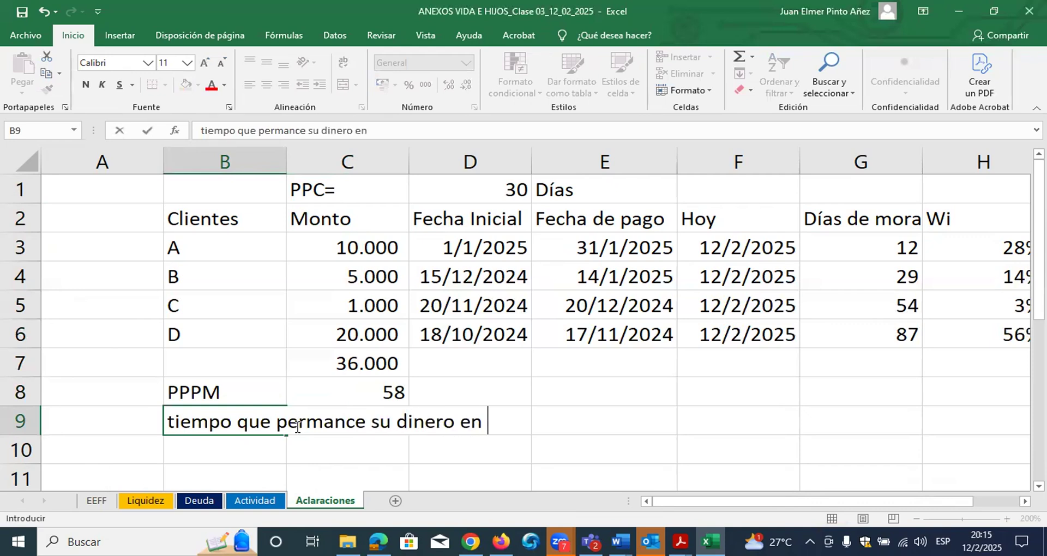
text(manos del cien)
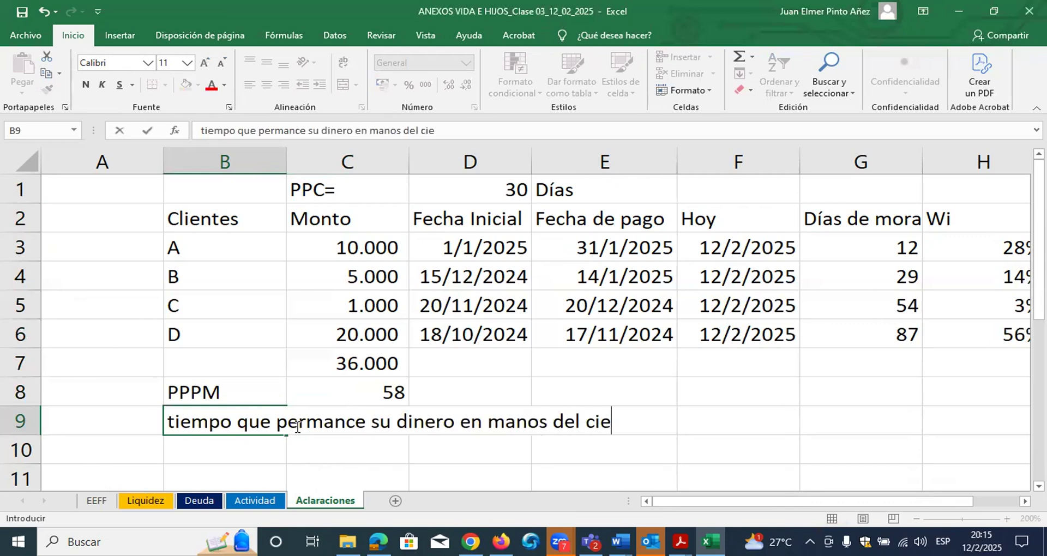
key(BackSpace)
key(BackSpace)
key(BackSpace)
text(liente)
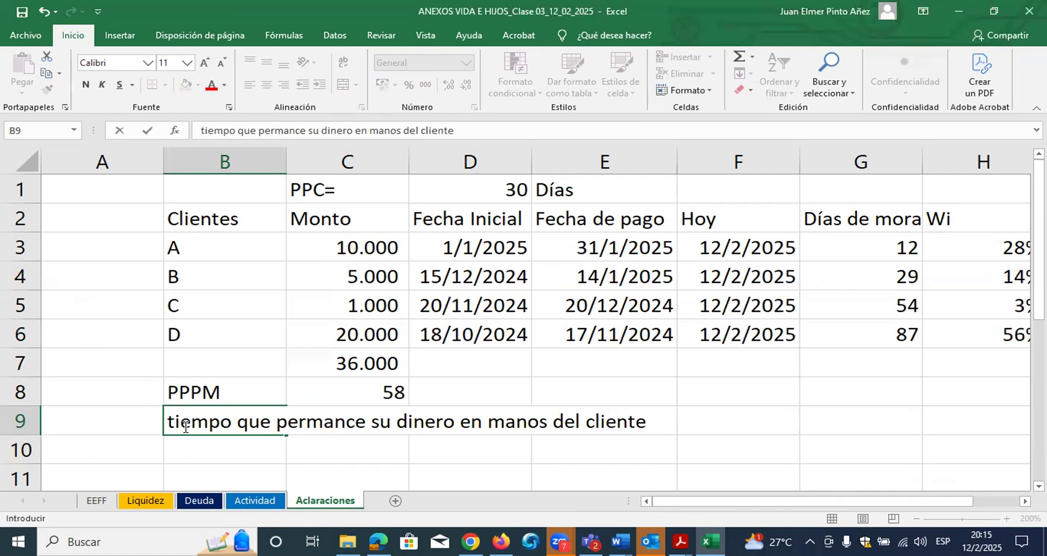
click(346, 422)
text(e)
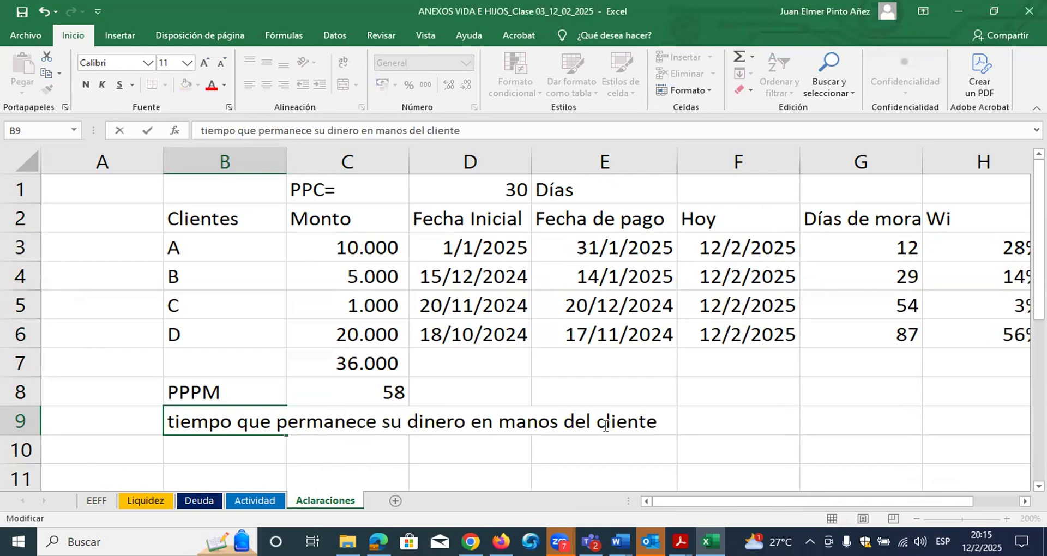
- Add the PPPM and the PPC days in F9 with the formula =C8+D1
click(710, 425)
text(=)
key(Left)
key(Left)
key(Left)
key(Up)
key(Left)
key(Right)
text(+)
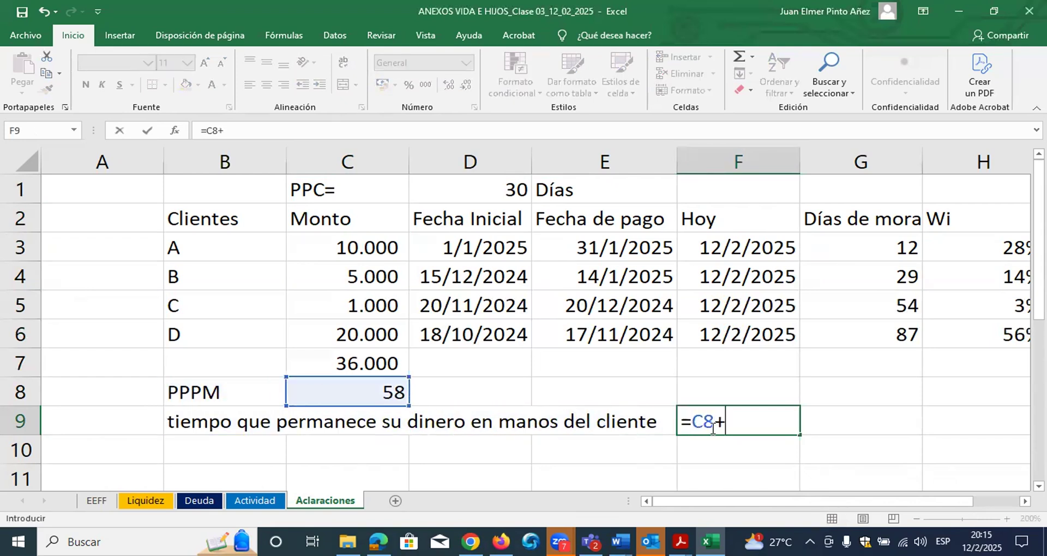
key(Up)
key(Up)
key(Right)
key(Left)
key(Left)
key(Left)
key(Up)
key(Up)
key(Up)
key(Up)
key(Up)
key(Up)
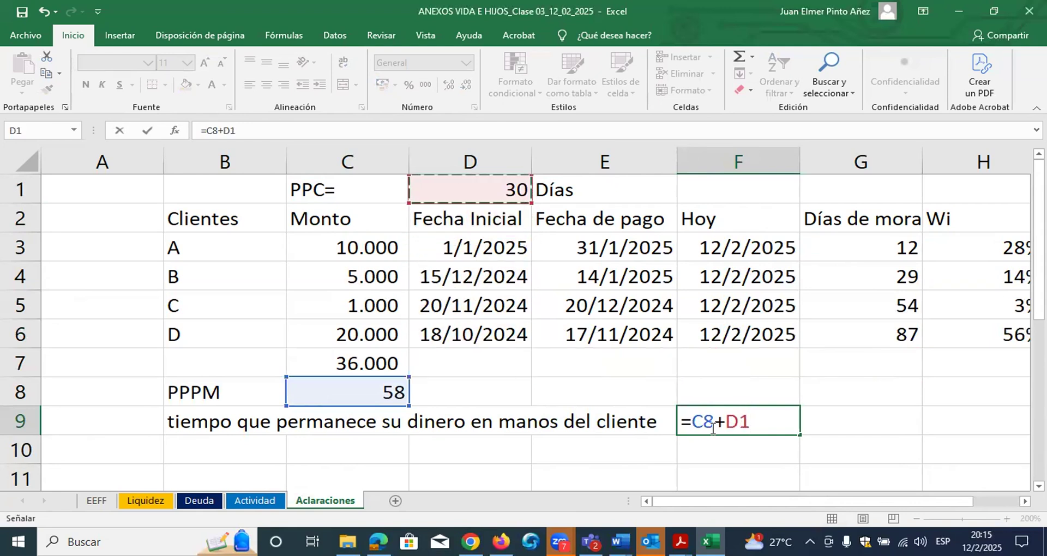
key(Return)
- Examine the time the money stays with the client by selecting its label and result across B9:F9
key(Up)
key(shift+Left)
key(shift+Left)
key(shift+Left)
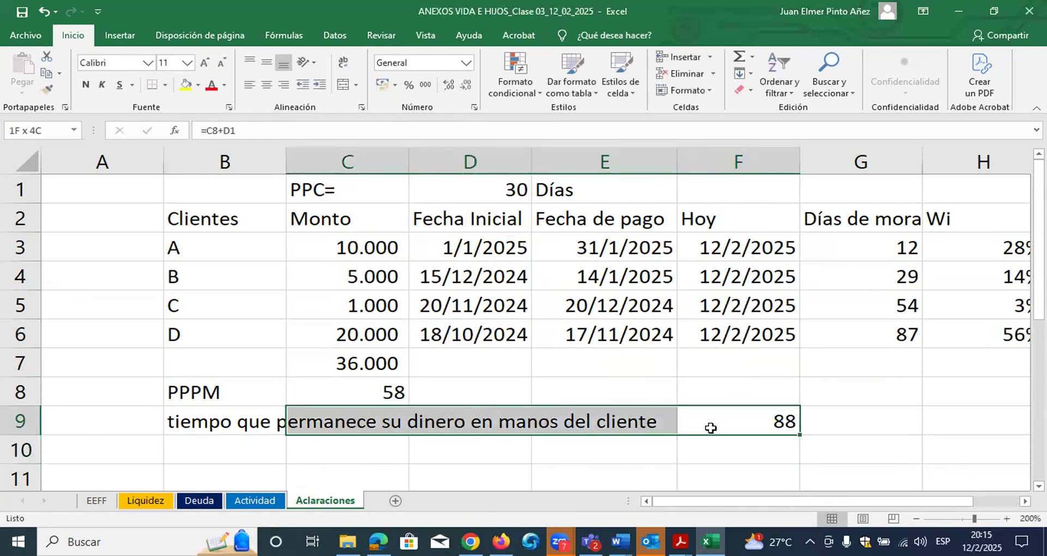
key(shift+Left)
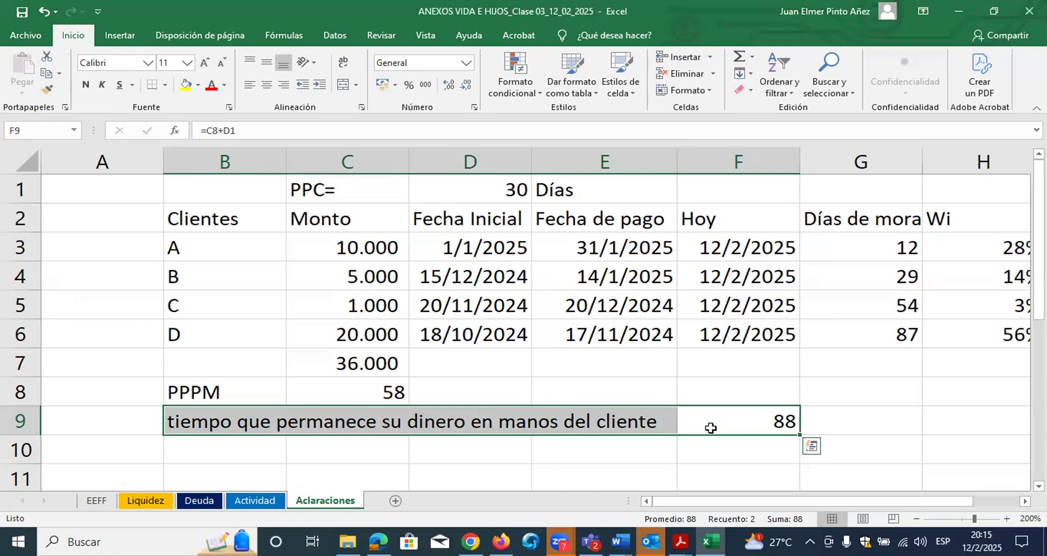
drag(217, 420, 695, 420)
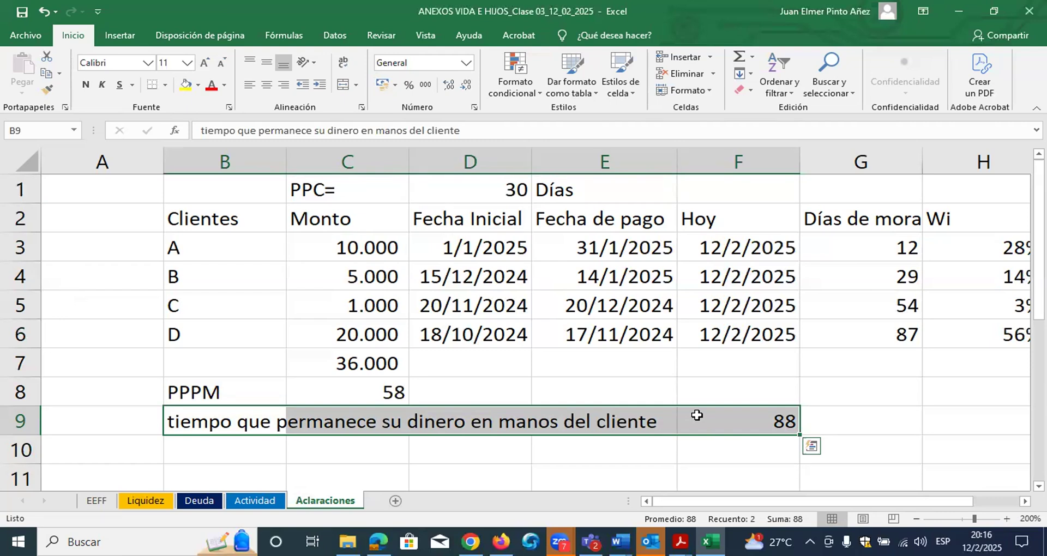
- Examine the client table, the PPC term, the PPPM result and the client-held money time on the Aclaraciones sheet
click(197, 221)
click(851, 308)
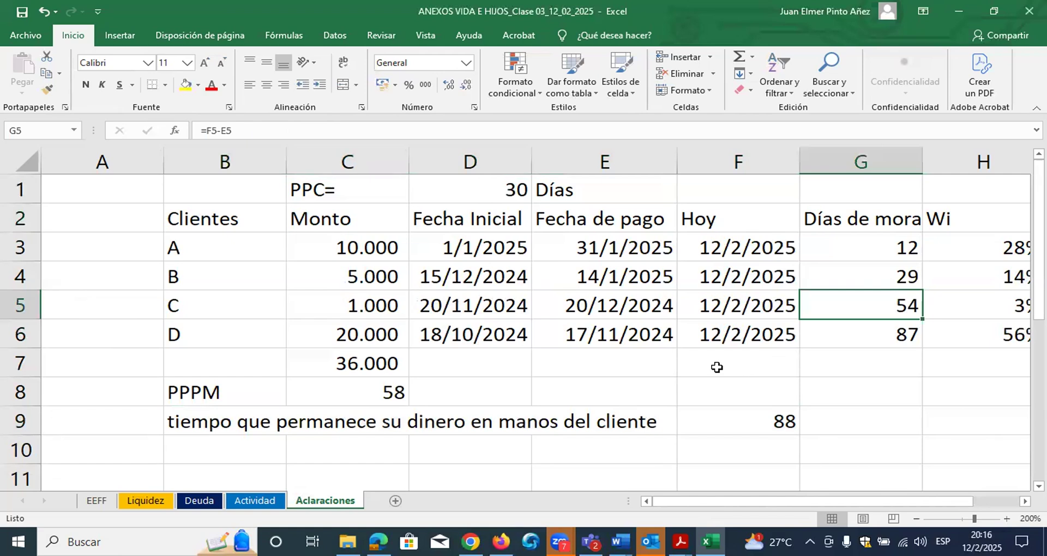
drag(203, 428, 747, 430)
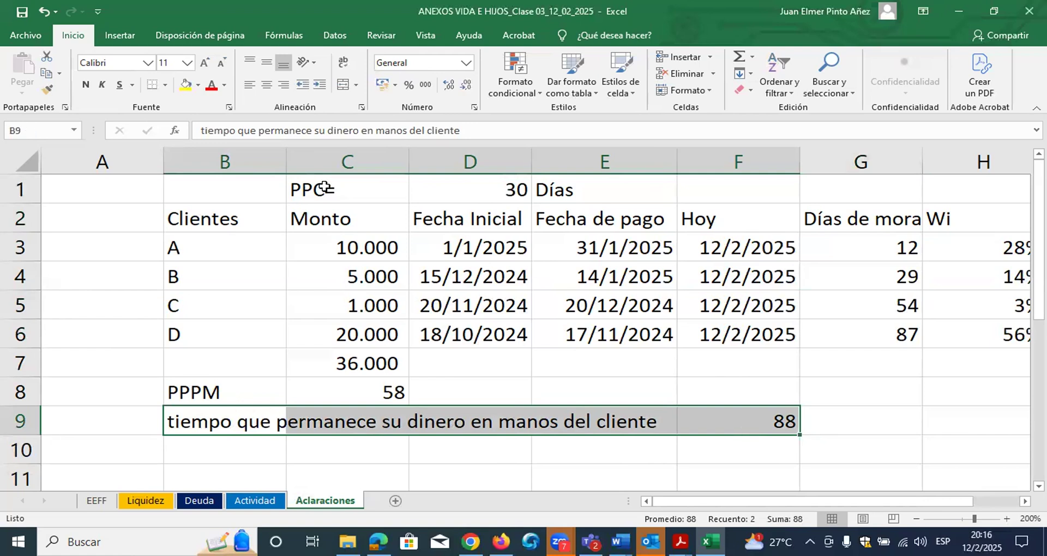
drag(324, 186, 491, 187)
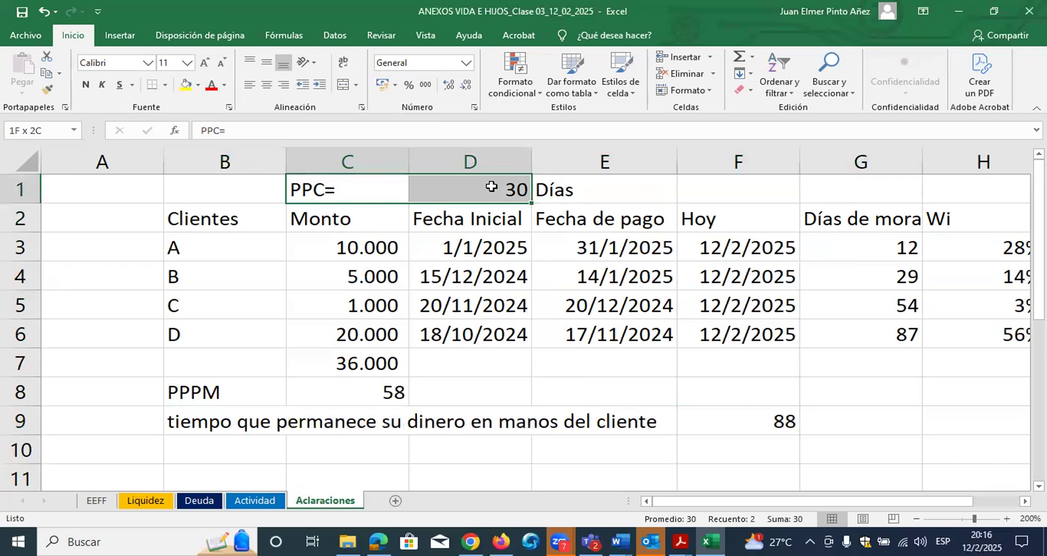
drag(192, 422, 712, 421)
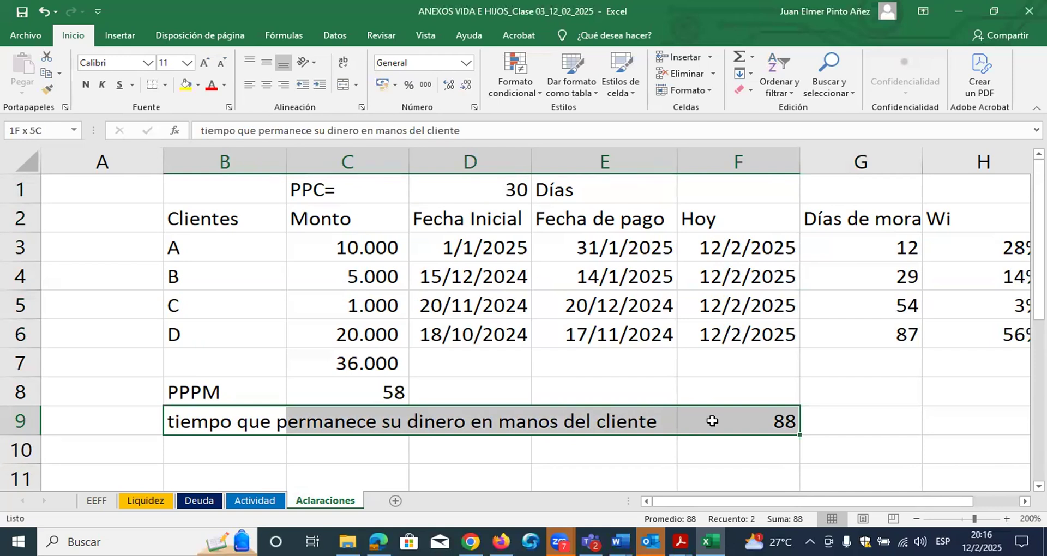
click(405, 394)
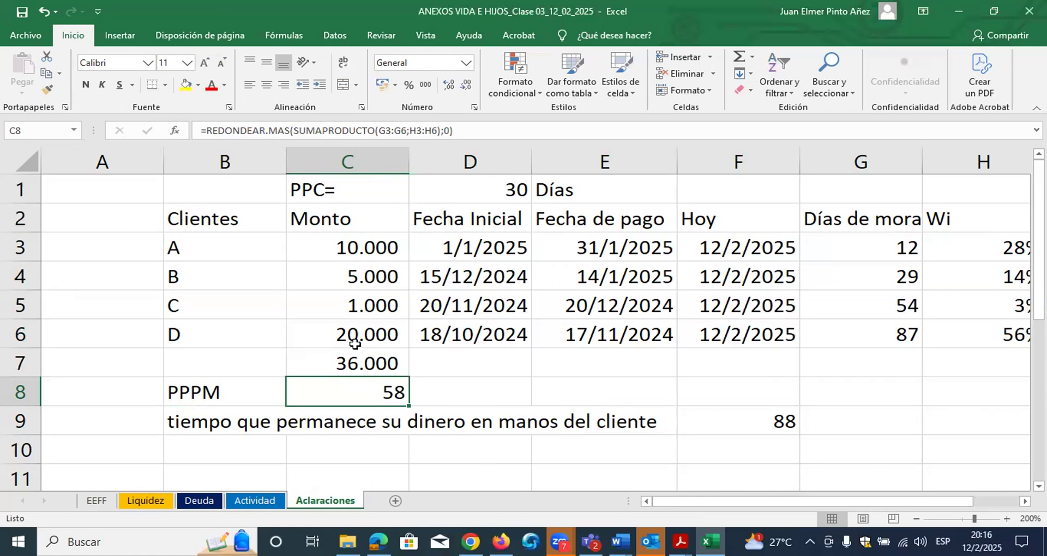
drag(212, 195, 928, 346)
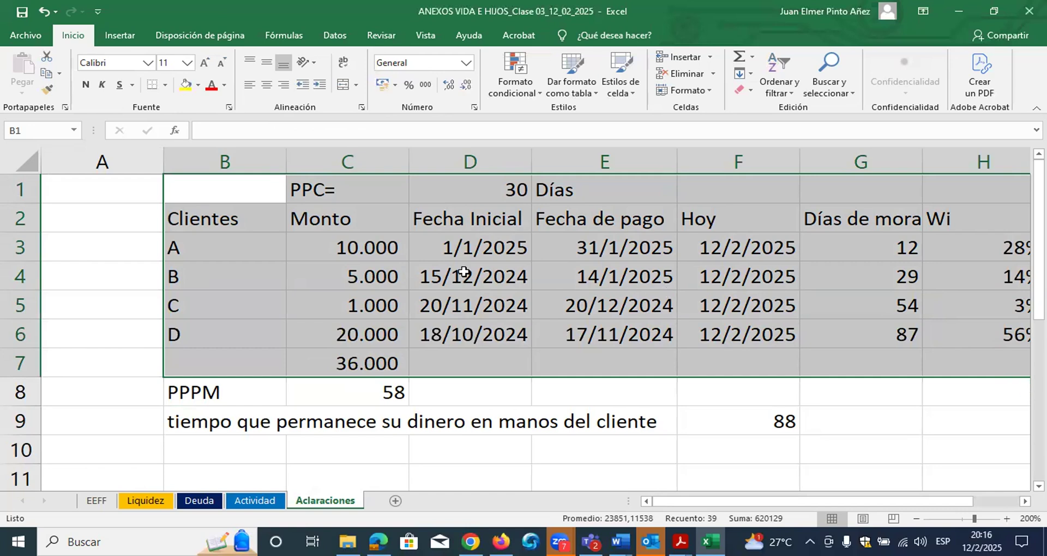
drag(352, 219, 353, 338)
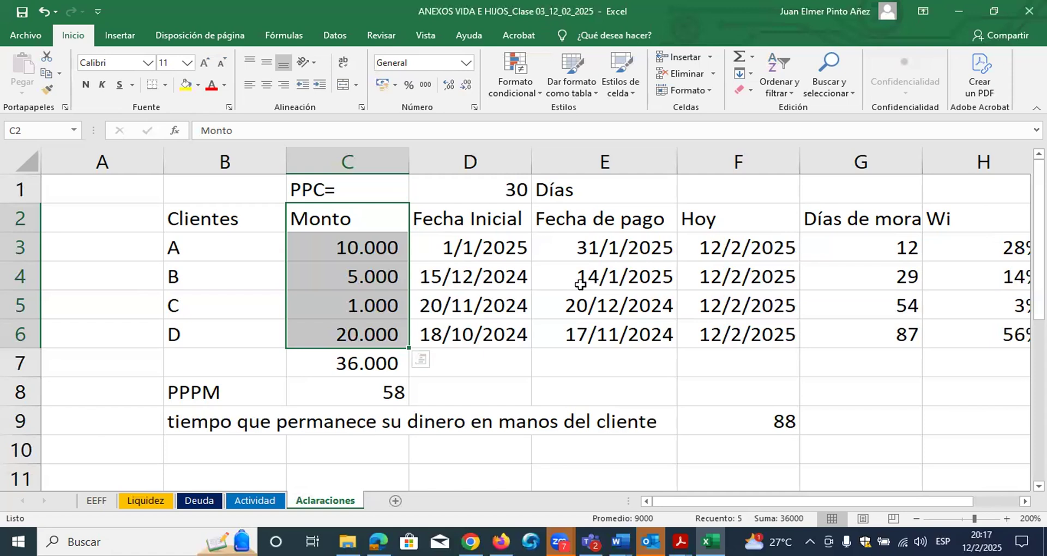
drag(167, 394, 759, 423)
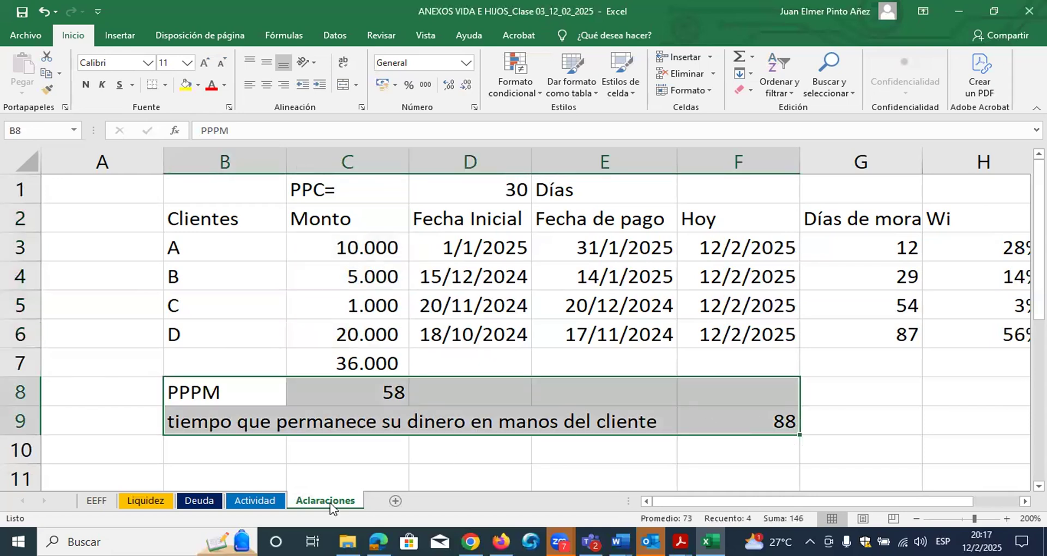
- Switch to the Actividad sheet and select the PPC=360/(V/C*C) row with its three yearly values
click(256, 506)
drag(157, 222, 460, 223)
scroll(344, 284, up, 1)
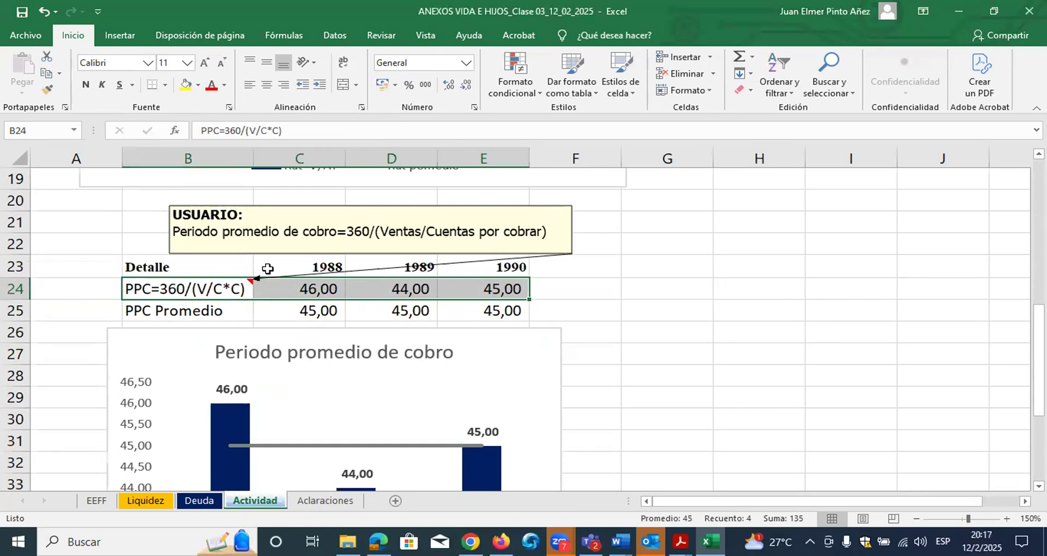
- Circle the word Ventas in the PPC formula comment with a freehand annotation, and clear the annotation
mouse_move(392, 212)
mouse_down()
mouse_move(398, 240)
mouse_move(425, 232)
mouse_up()
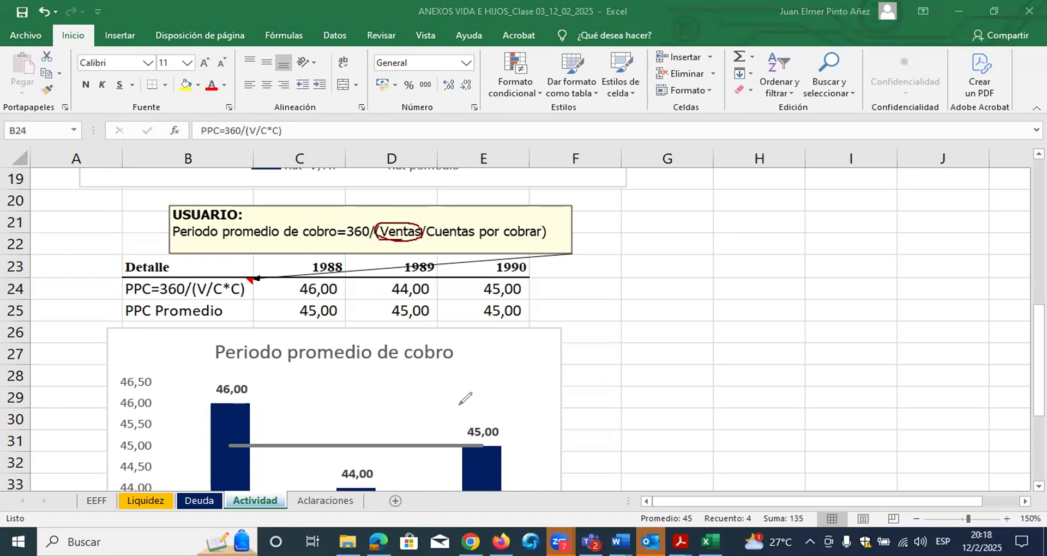
click(65, 166)
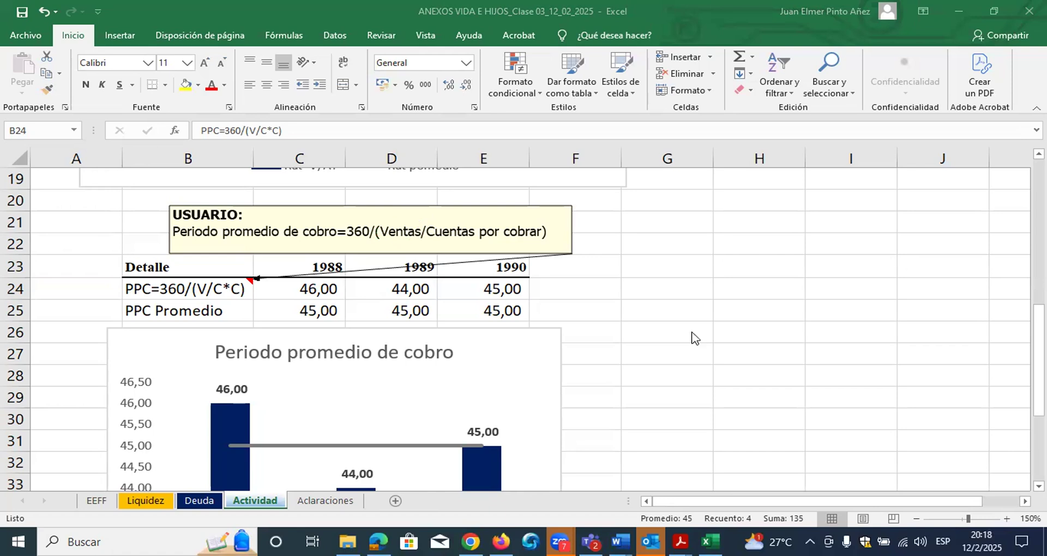
click(611, 369)
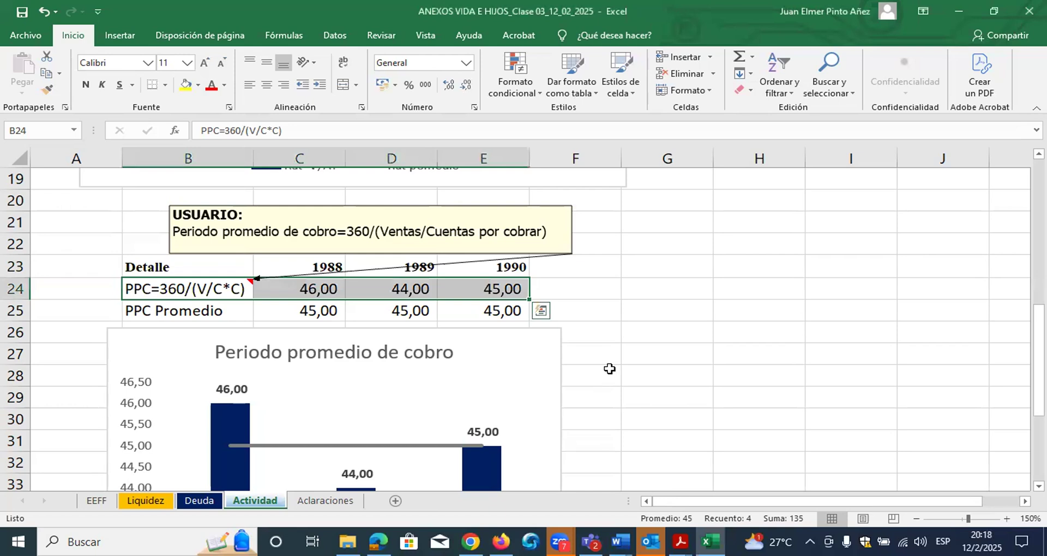
- Examine the Periodo promedio de cobro chart and the Detalle header row with the years above it
scroll(609, 369, down, 1)
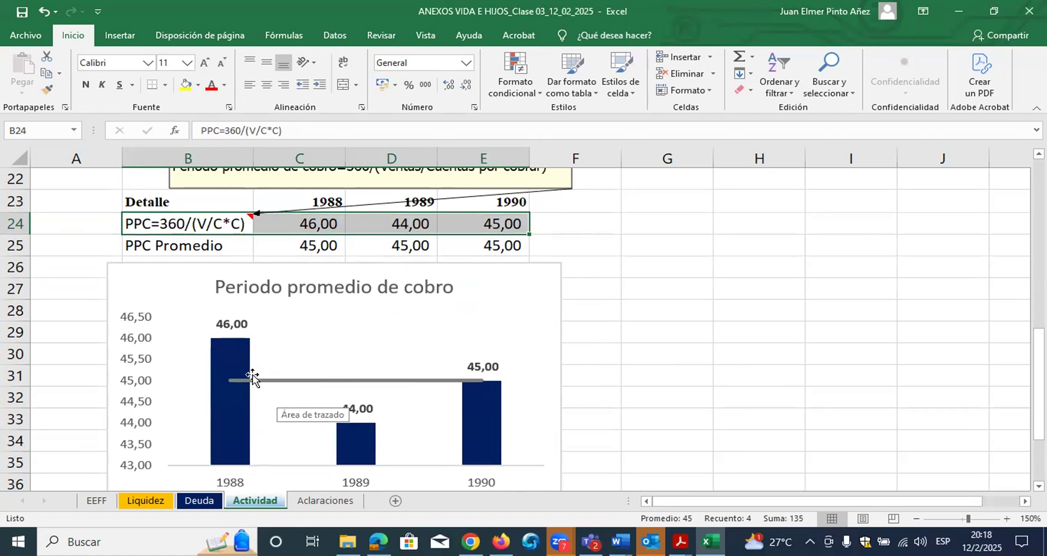
mouse_move(242, 348)
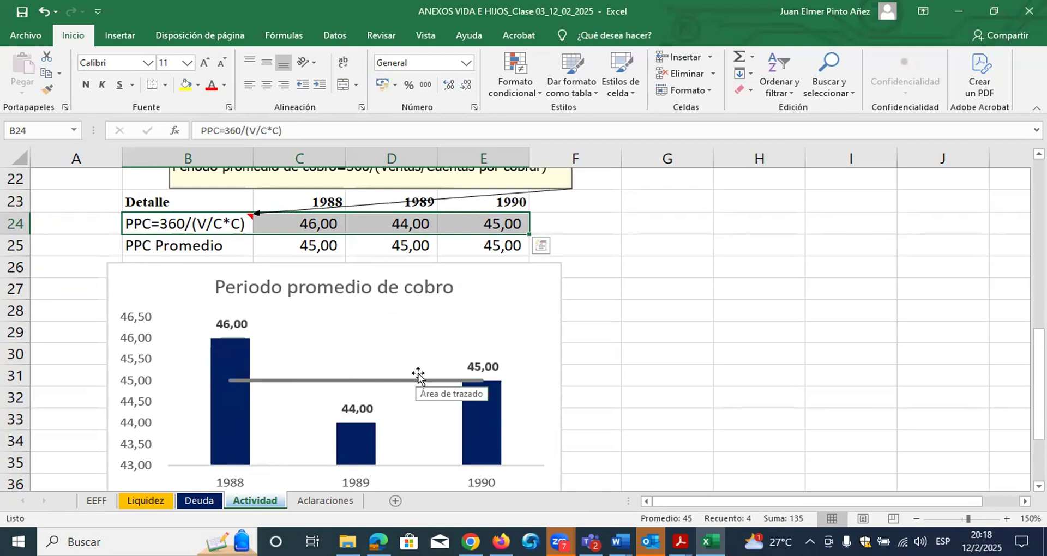
click(568, 354)
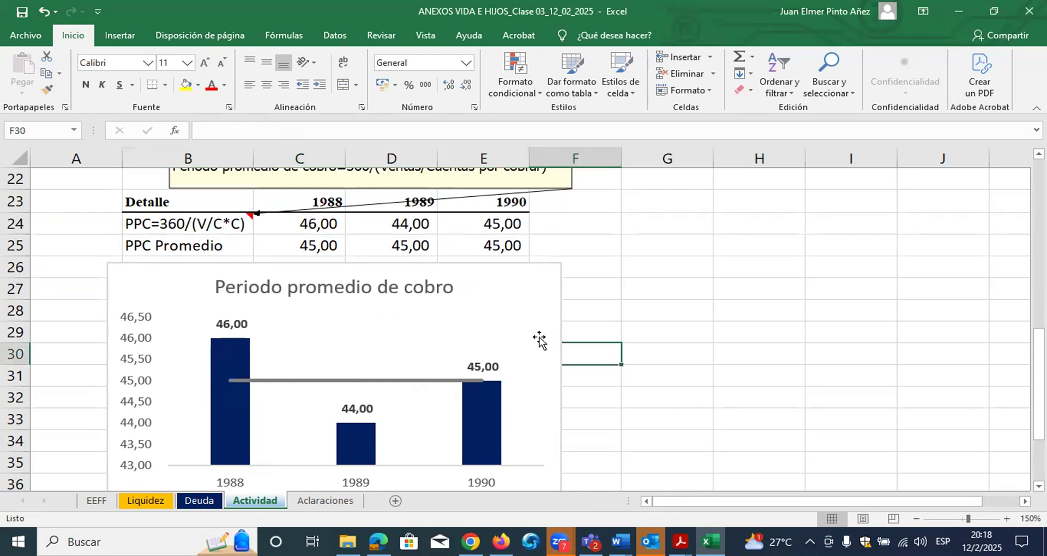
drag(142, 206, 510, 203)
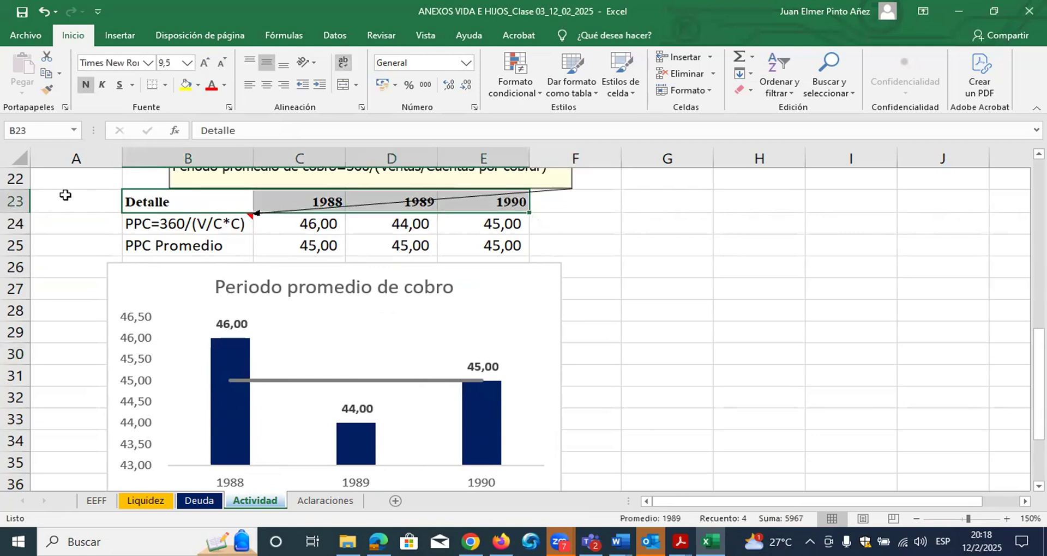
- Annotate the chart with trend arrows between the yearly bars and FEO notes with up and down arrows, and clear the drawings
mouse_move(327, 408)
mouse_down()
mouse_move(432, 362)
mouse_move(435, 349)
mouse_up()
mouse_move(569, 350)
mouse_down()
mouse_move(584, 321)
mouse_move(624, 319)
mouse_move(615, 336)
mouse_move(661, 343)
mouse_move(676, 328)
mouse_move(666, 337)
mouse_move(693, 340)
mouse_up()
mouse_move(565, 311)
mouse_down()
mouse_move(572, 371)
mouse_move(550, 376)
mouse_up()
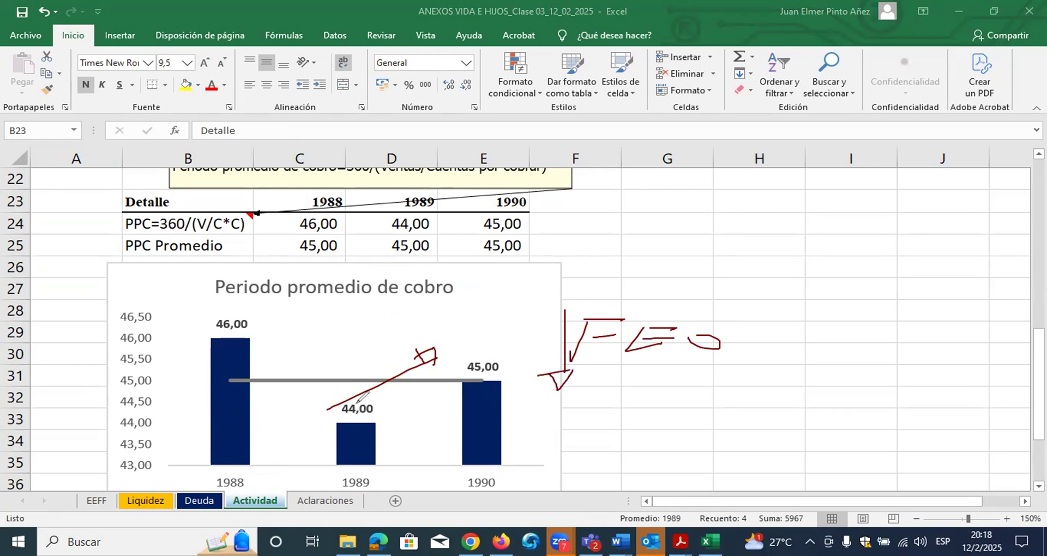
mouse_move(238, 306)
mouse_down()
mouse_move(307, 389)
mouse_move(320, 385)
mouse_move(306, 386)
mouse_up()
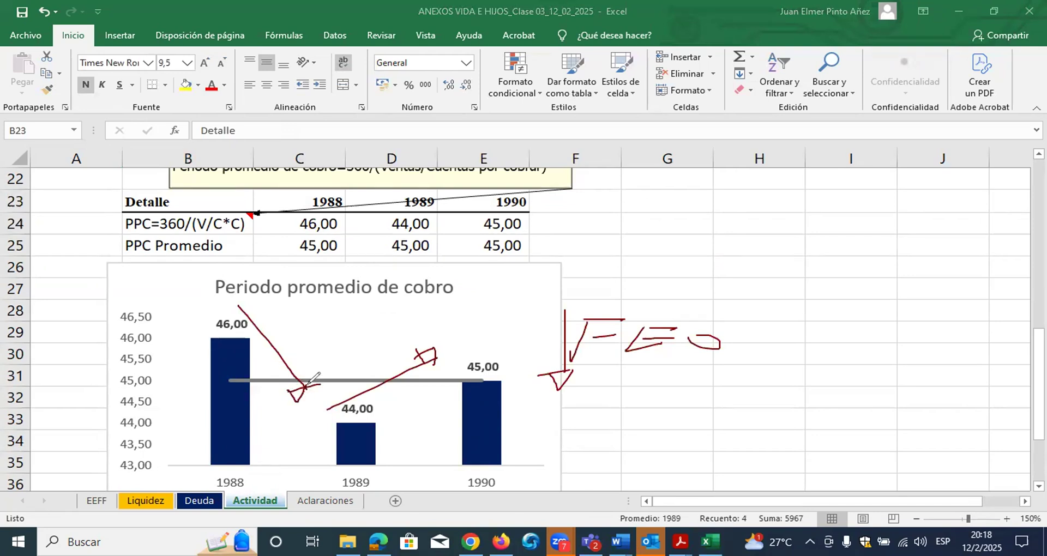
mouse_move(308, 323)
mouse_down()
mouse_move(307, 344)
mouse_move(327, 320)
mouse_move(322, 331)
mouse_move(338, 336)
mouse_move(363, 329)
mouse_move(295, 349)
mouse_move(306, 321)
mouse_up()
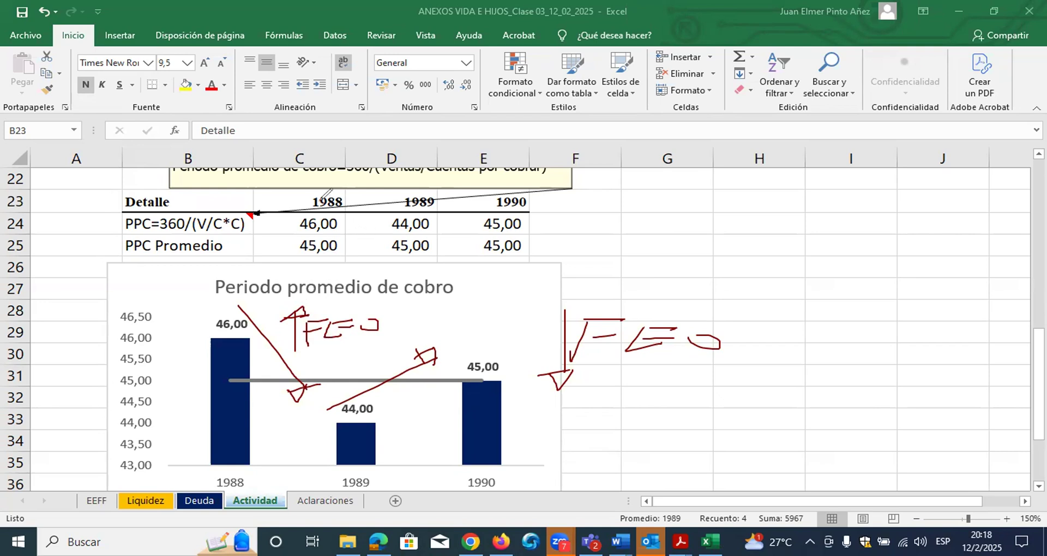
drag(326, 202, 375, 224)
click(69, 356)
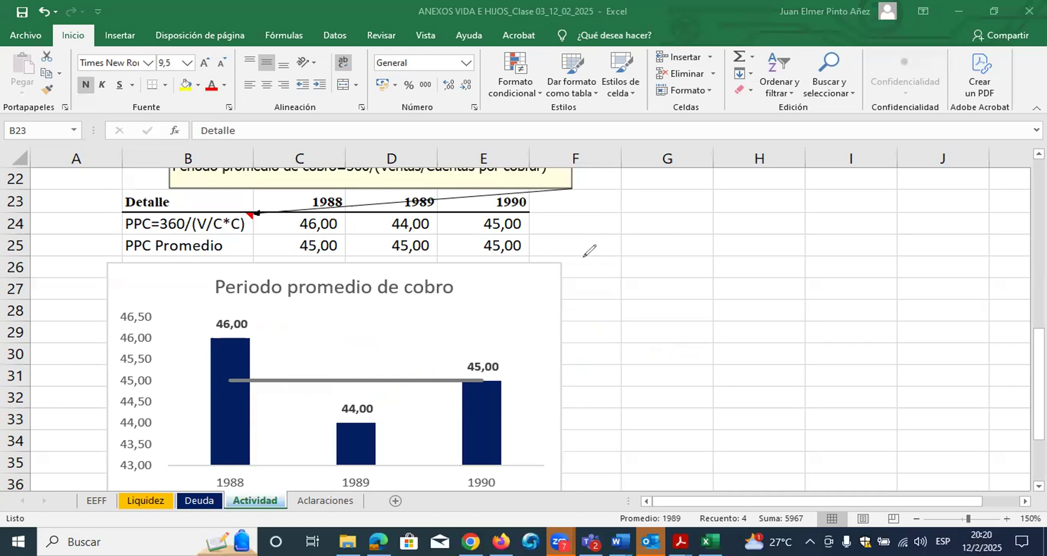
- Handwrite FEO = f (PPC) beside the table with paired up and down arrows on both terms, and clear the drawings
mouse_move(608, 216)
mouse_down()
mouse_move(602, 252)
mouse_move(620, 218)
mouse_move(619, 232)
mouse_move(657, 244)
mouse_move(663, 216)
mouse_move(656, 231)
mouse_move(730, 237)
mouse_up()
mouse_move(740, 241)
mouse_down()
mouse_move(772, 199)
mouse_move(755, 275)
mouse_move(780, 237)
mouse_up()
mouse_move(838, 201)
mouse_down()
mouse_move(839, 243)
mouse_move(861, 214)
mouse_move(890, 224)
mouse_move(891, 212)
mouse_move(944, 209)
mouse_move(931, 237)
mouse_up()
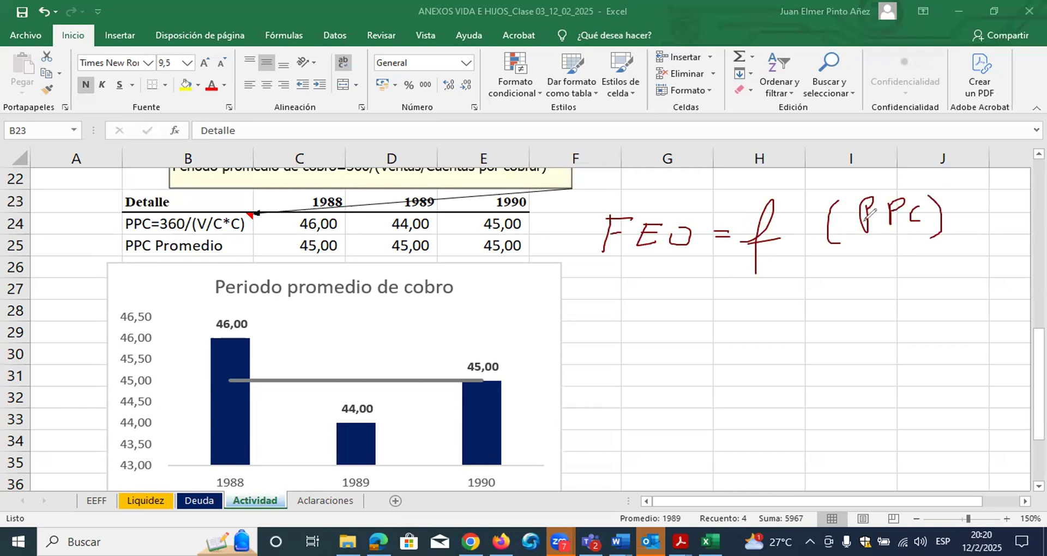
mouse_move(856, 245)
mouse_down()
mouse_move(855, 170)
mouse_move(838, 181)
mouse_up()
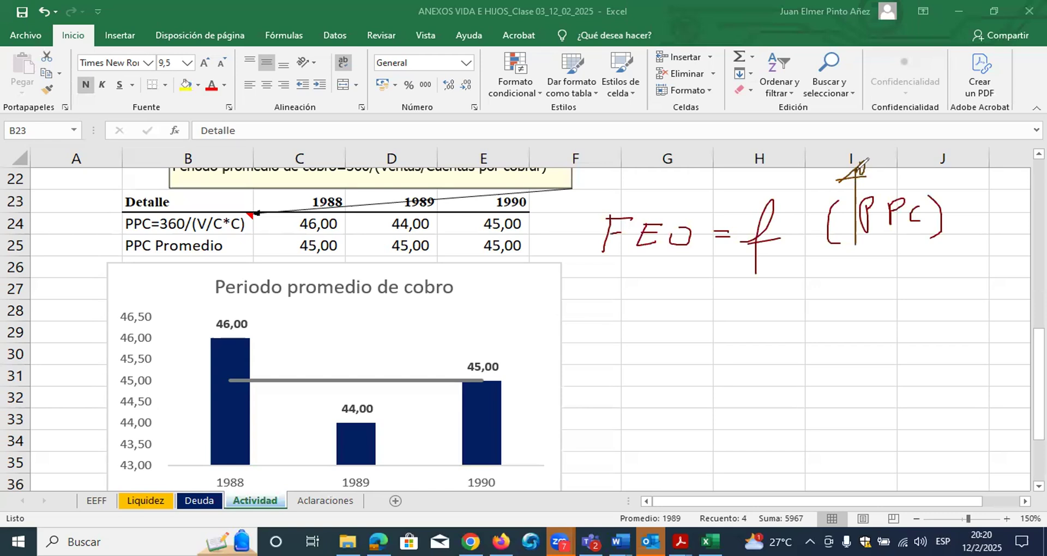
mouse_move(593, 180)
mouse_down()
mouse_move(585, 250)
mouse_move(607, 252)
mouse_move(595, 256)
mouse_up()
mouse_move(837, 168)
mouse_down()
mouse_move(838, 244)
mouse_move(818, 251)
mouse_move(843, 247)
mouse_up()
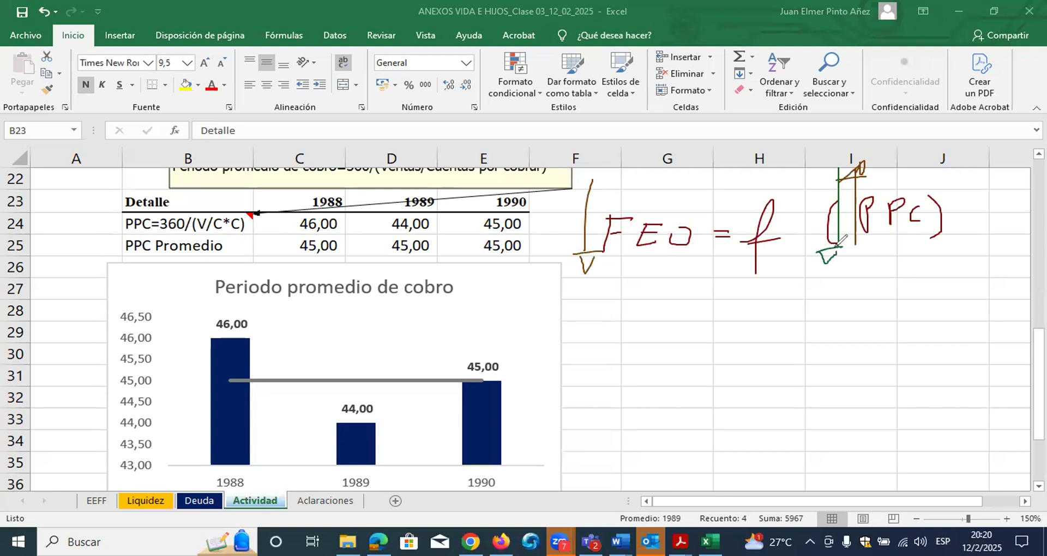
mouse_move(564, 267)
mouse_down()
mouse_move(551, 204)
mouse_move(568, 201)
mouse_move(556, 199)
mouse_move(560, 209)
mouse_up()
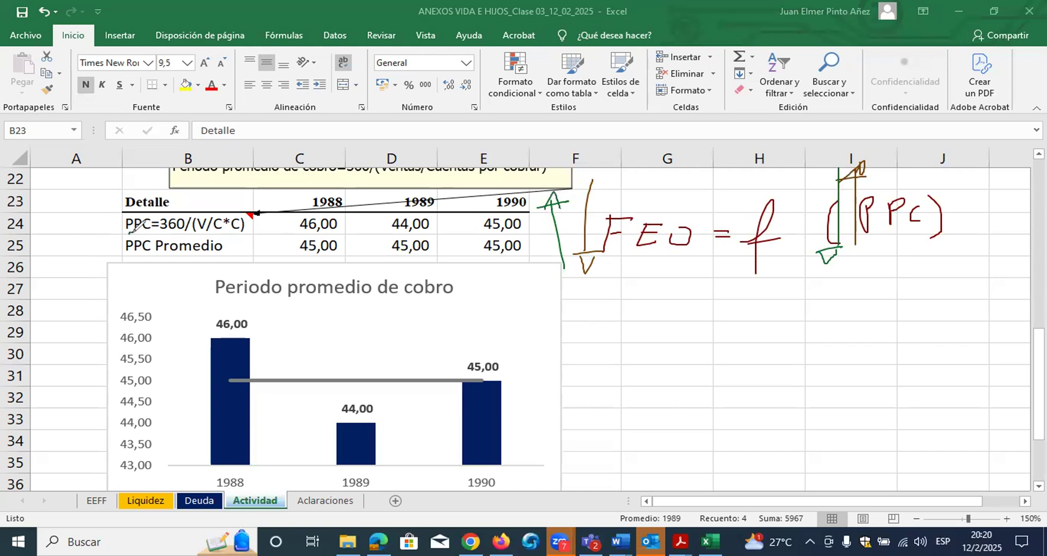
drag(608, 252, 671, 246)
click(84, 261)
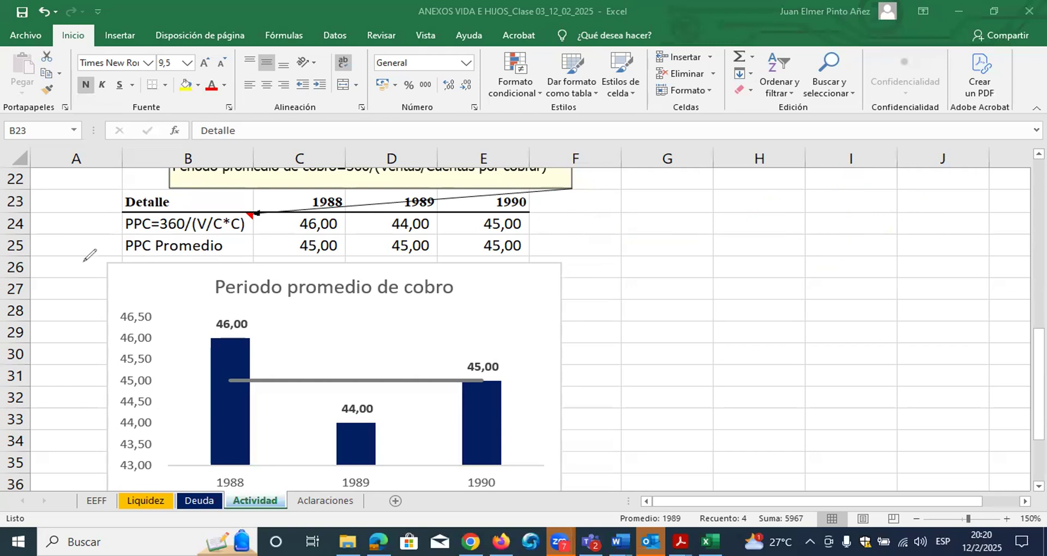
- Copy the Detalle header row with years 1988 to 1990 from B23:E23 to row 42, starting at B42
drag(163, 202, 504, 198)
key(ctrl+c)
scroll(409, 354, down, 5)
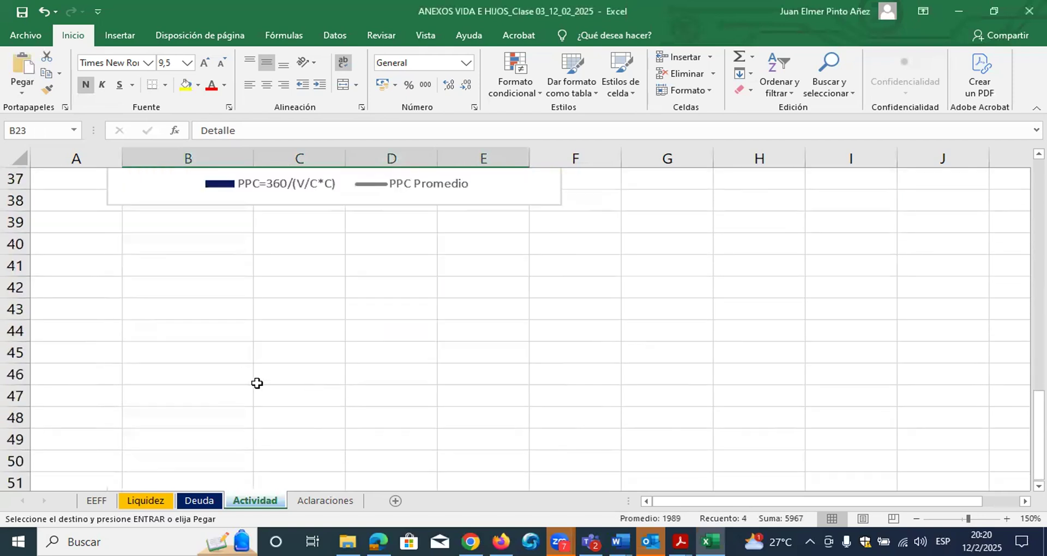
click(217, 288)
key(ctrl+v)
- Enter the label PPI=360/(CV/INV) in cell B43 below the Detalle header
click(242, 309)
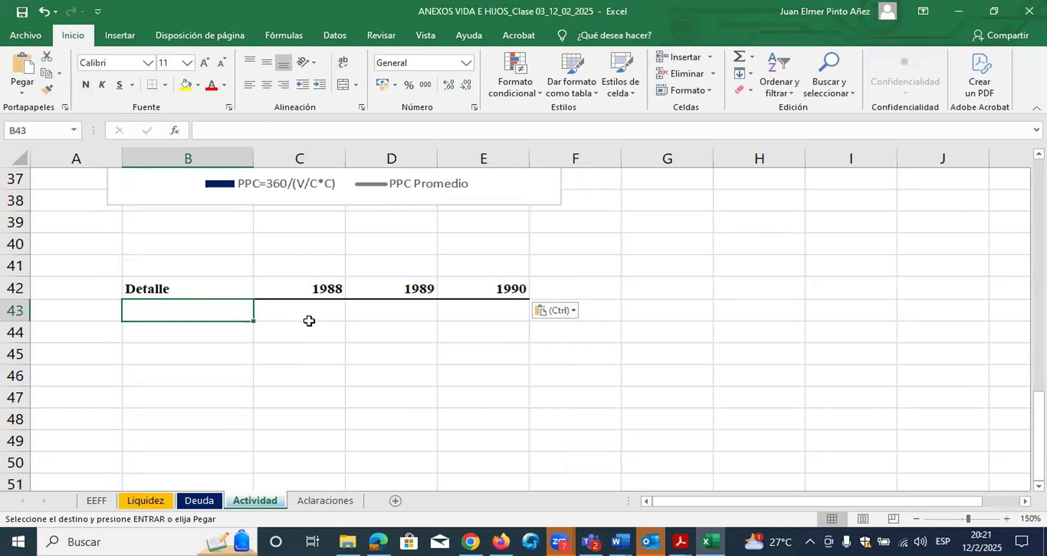
text(PPI)
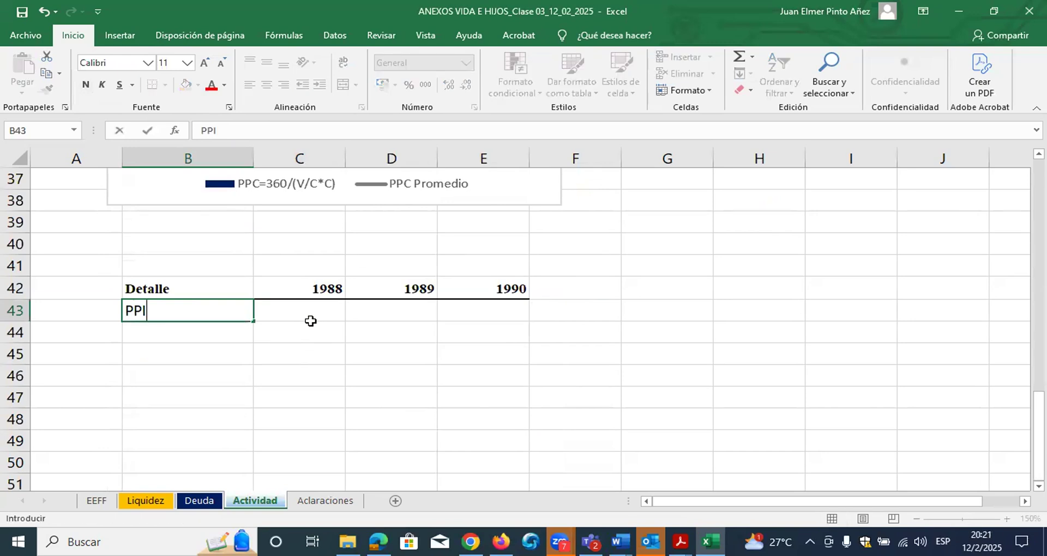
text(=)
text(360)
text(/()
text(Co)
key(BackSpace)
key(BackSpace)
text(CV/INV))
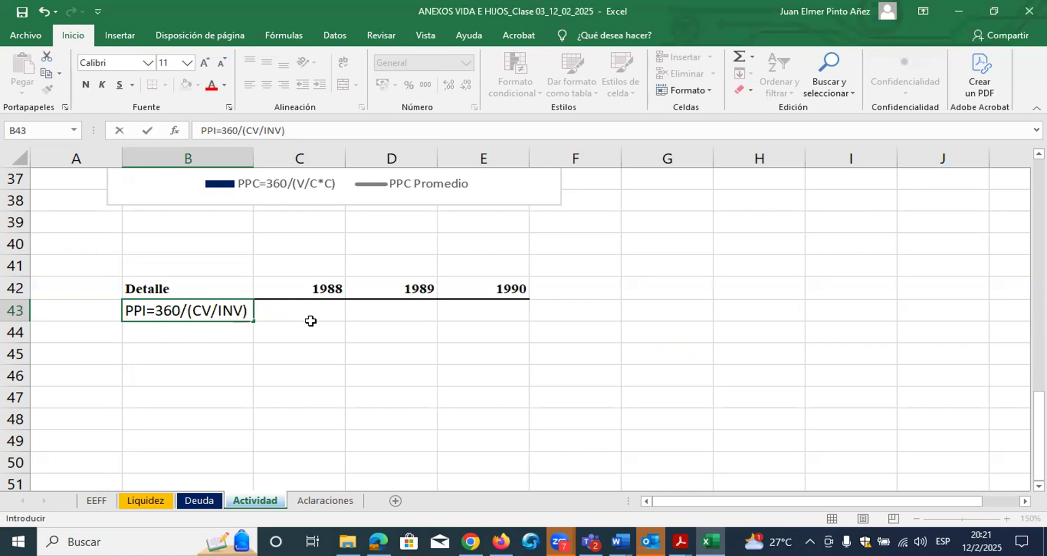
click(329, 338)
- Add a comment to cell B43 reading "Periodo promedio de inventario=360/(Costo de venta/Inventario)"
right_click(227, 315)
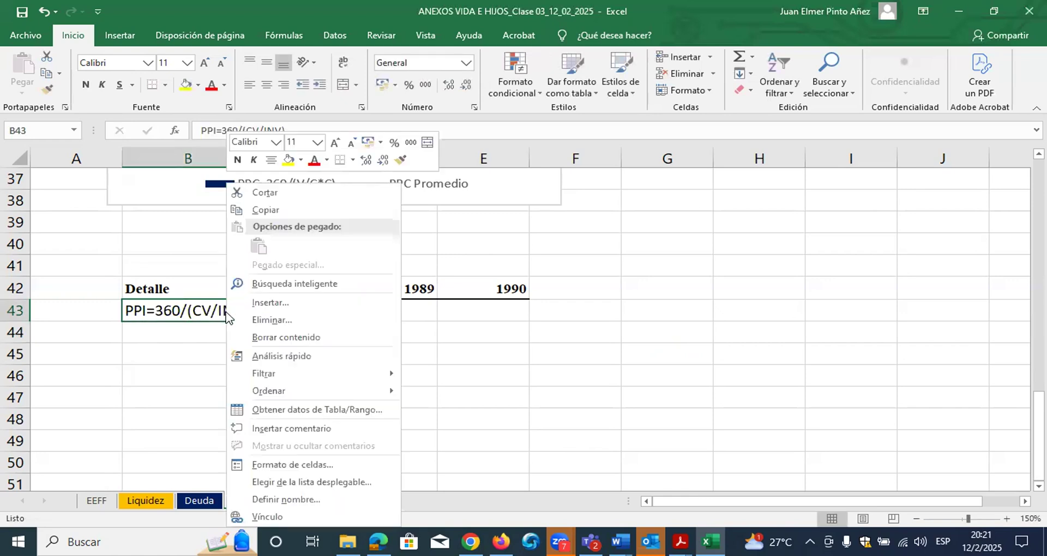
click(281, 431)
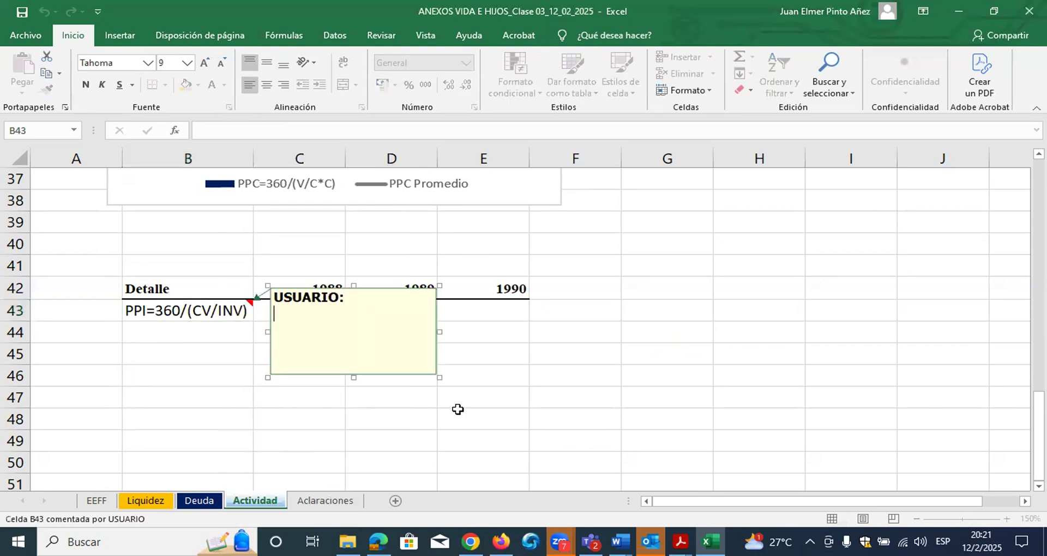
text(Periodo promedio)
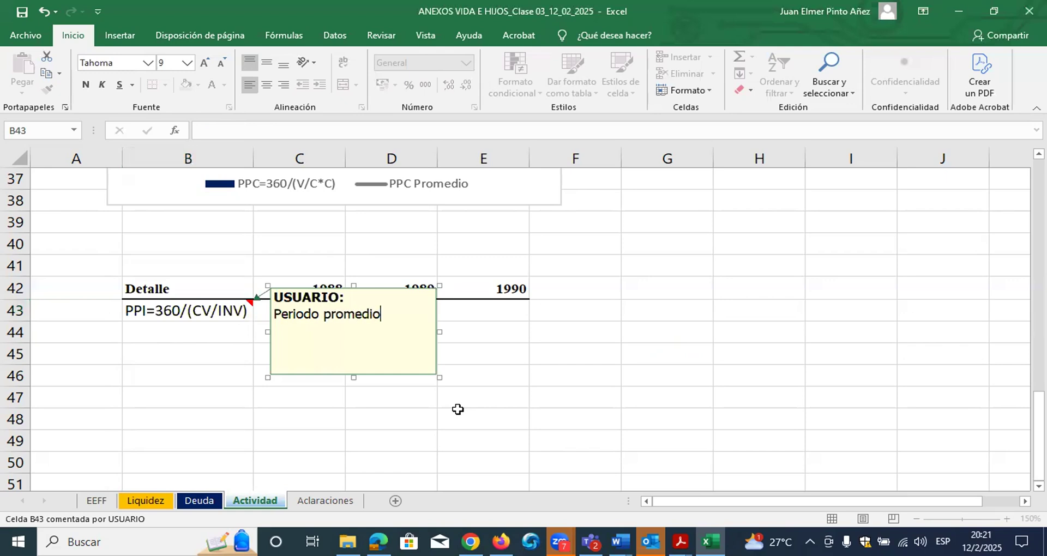
text( de inventario=)
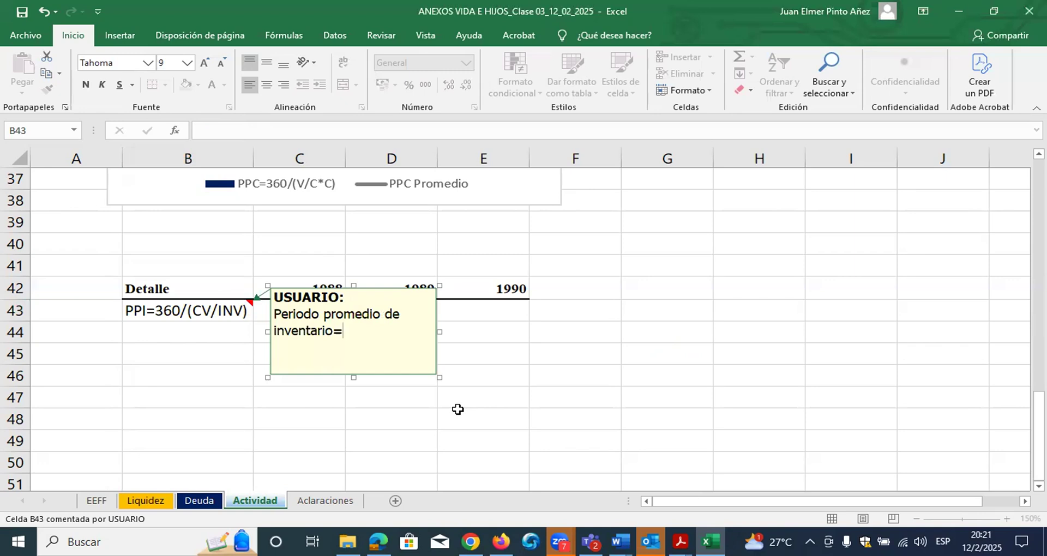
text(360/(Costo de venta/Inventario)
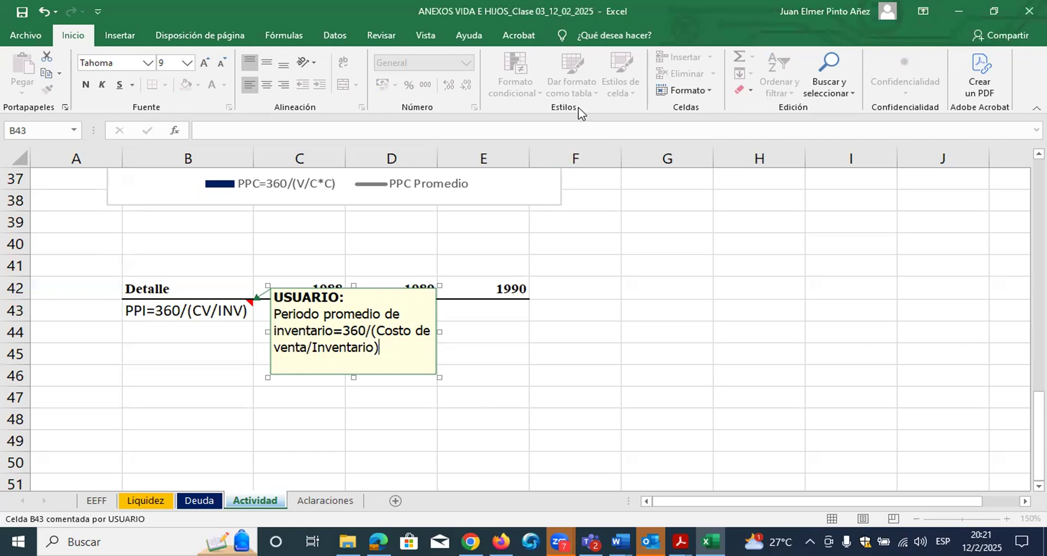
click(550, 342)
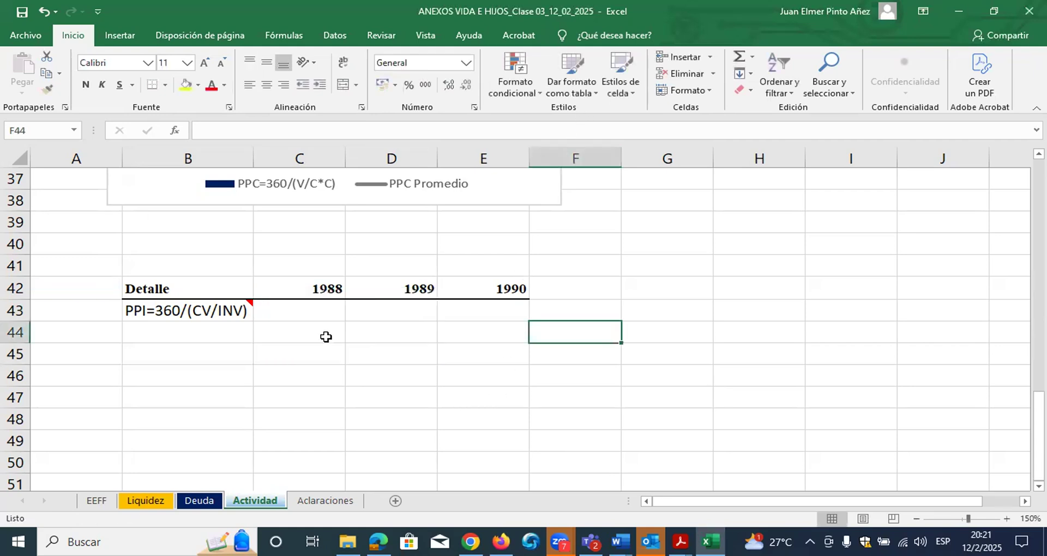
- Keep the comment on cell B43 permanently shown and move its box above the PPI table, over rows 39 to 41
right_click(204, 315)
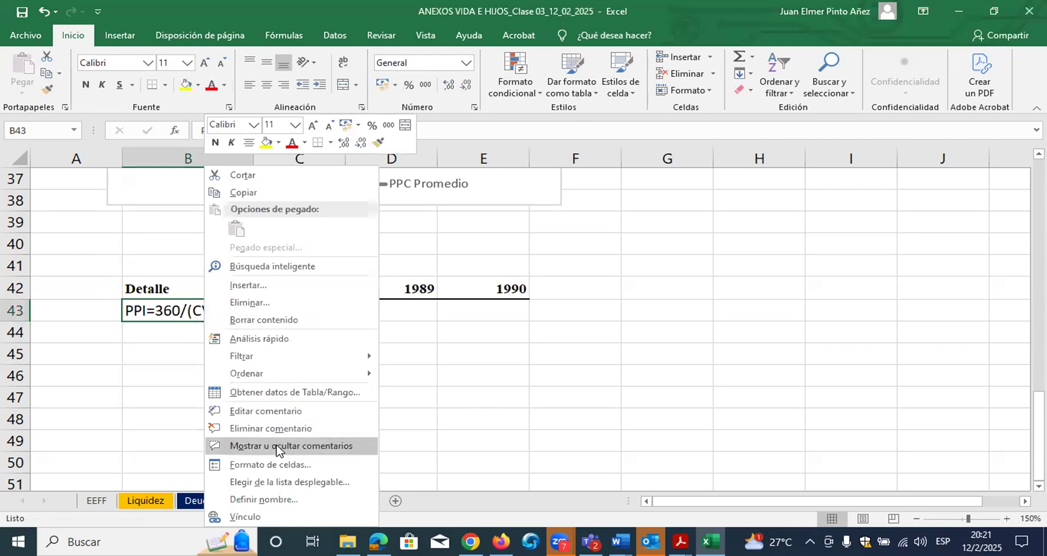
click(278, 446)
click(439, 333)
drag(439, 331, 692, 310)
drag(480, 375, 462, 277)
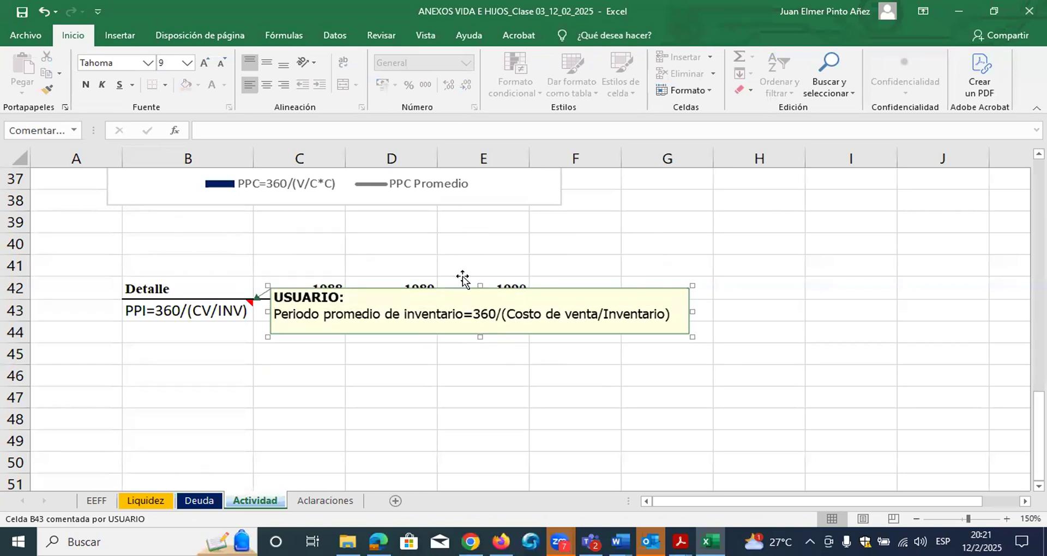
- Enter the label PPI Promedio in cell B44 below the PPI label
click(232, 330)
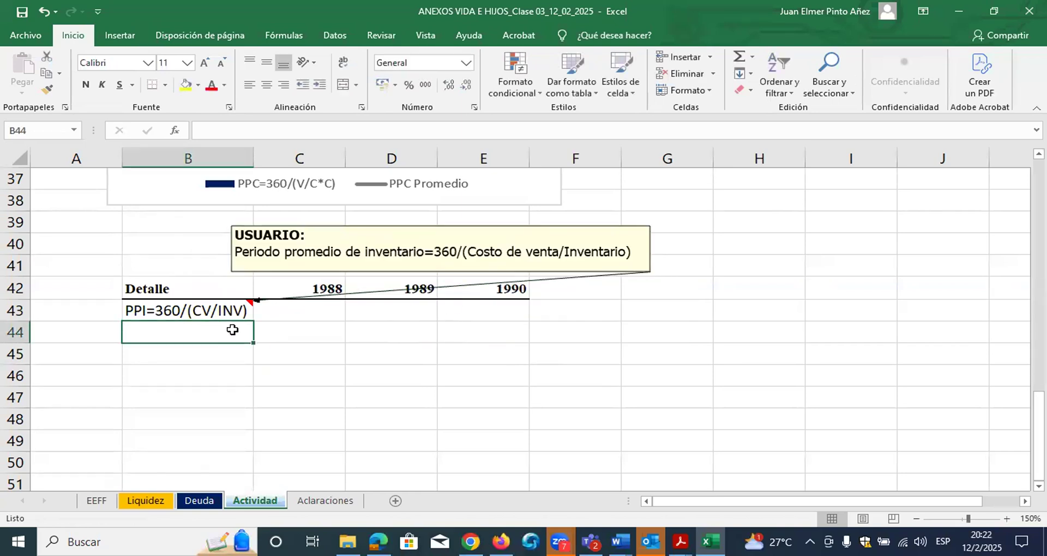
text(PPI Promedio)
key(Return)
- Enter =360/(EEFF!B6/EEFF!B29) in cell C43, using the 1988 Costo ventas and Inventarios from the EEFF sheet
key(Right)
key(Up)
key(Up)
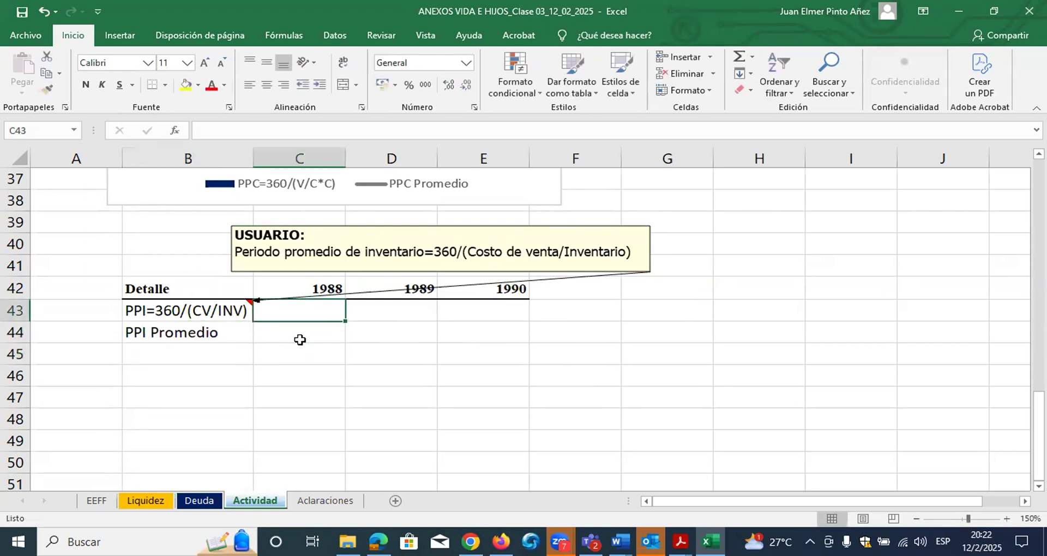
text(=360/)
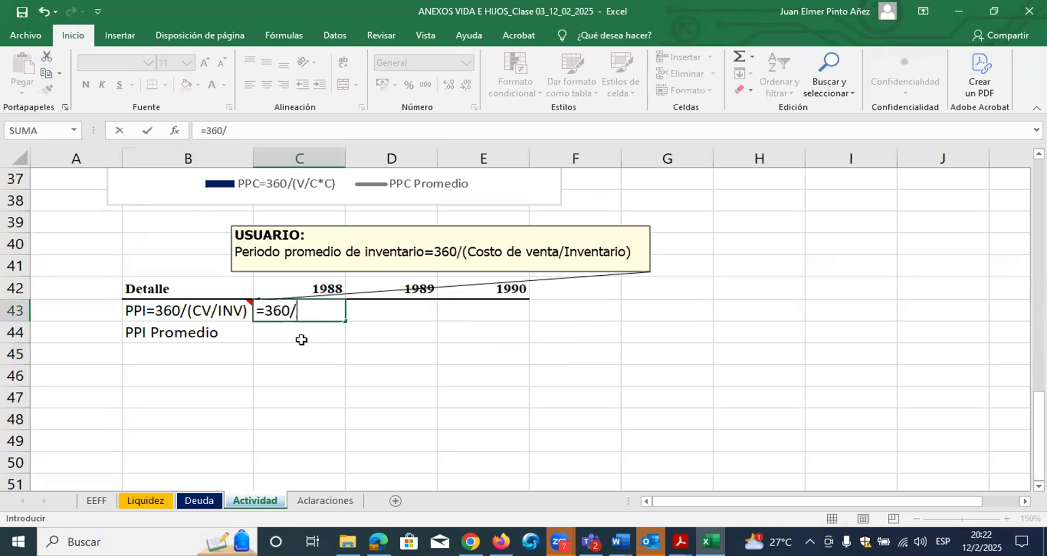
text(()
click(97, 500)
scroll(258, 341, down, 1)
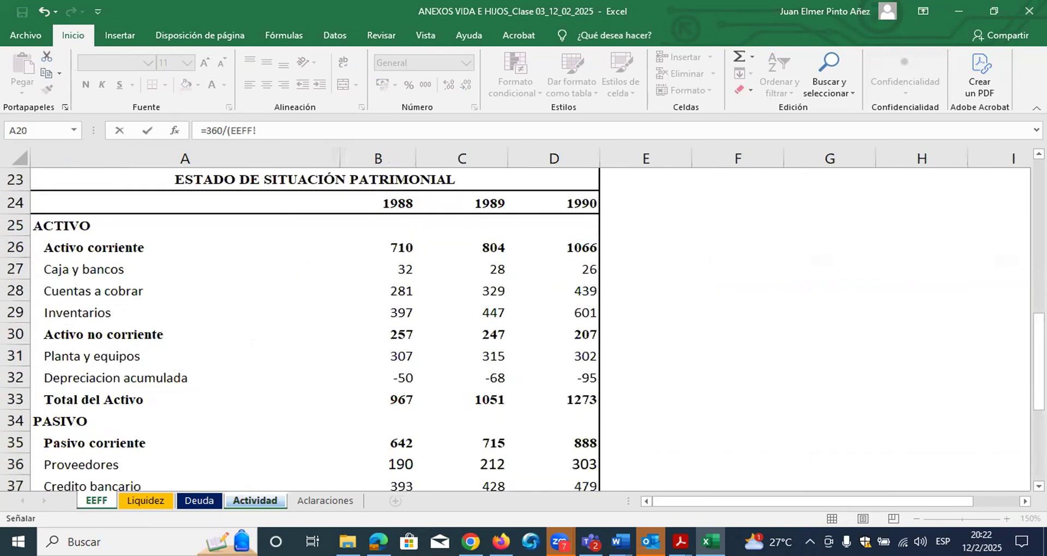
drag(1039, 349, 1039, 191)
click(385, 289)
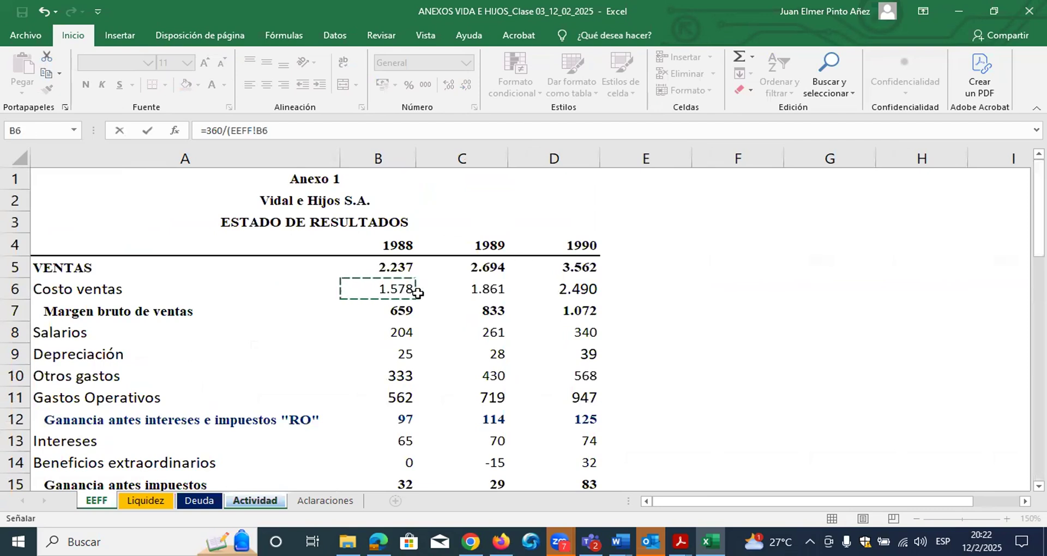
text(/)
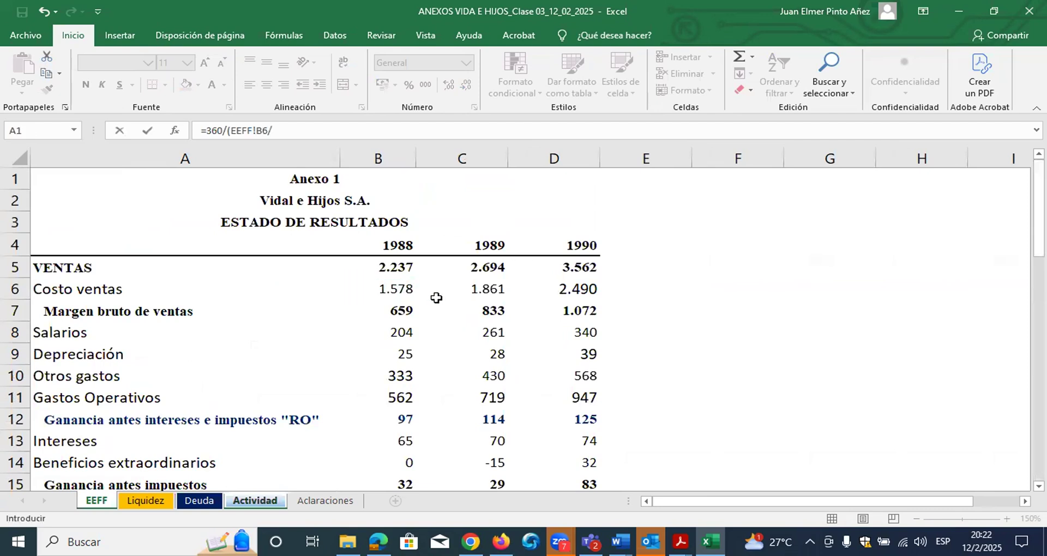
scroll(436, 297, down, 5)
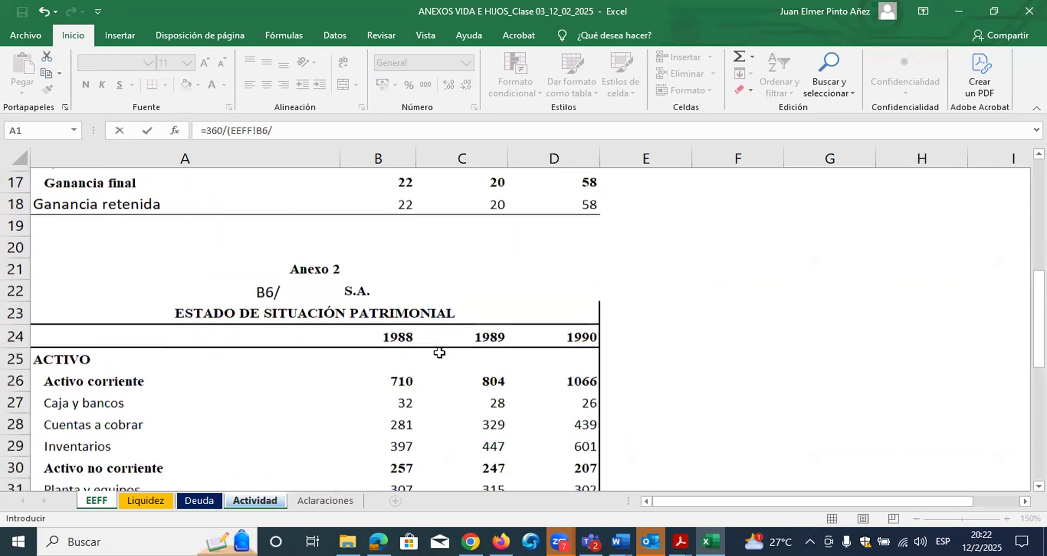
scroll(439, 353, down, 1)
click(409, 401)
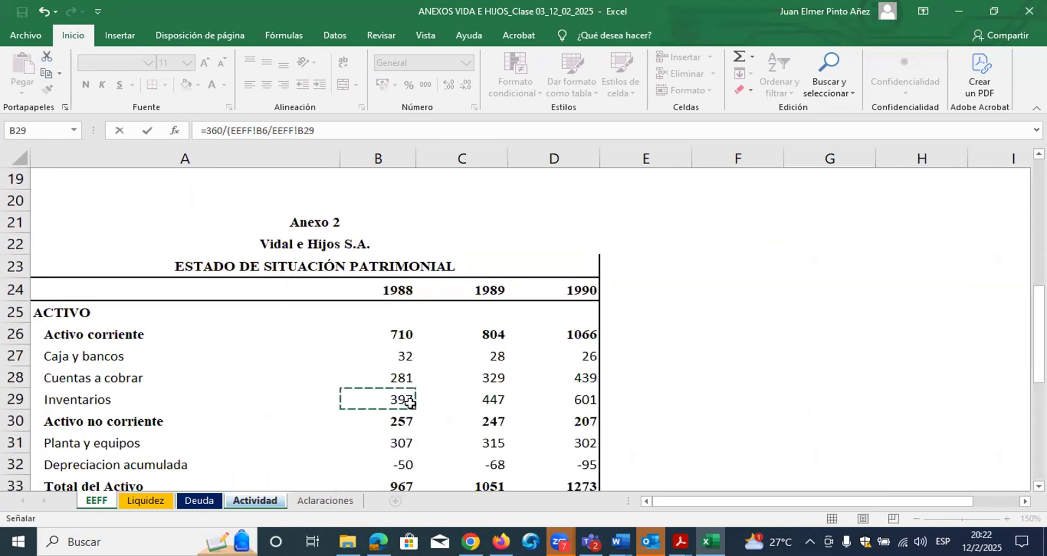
text())
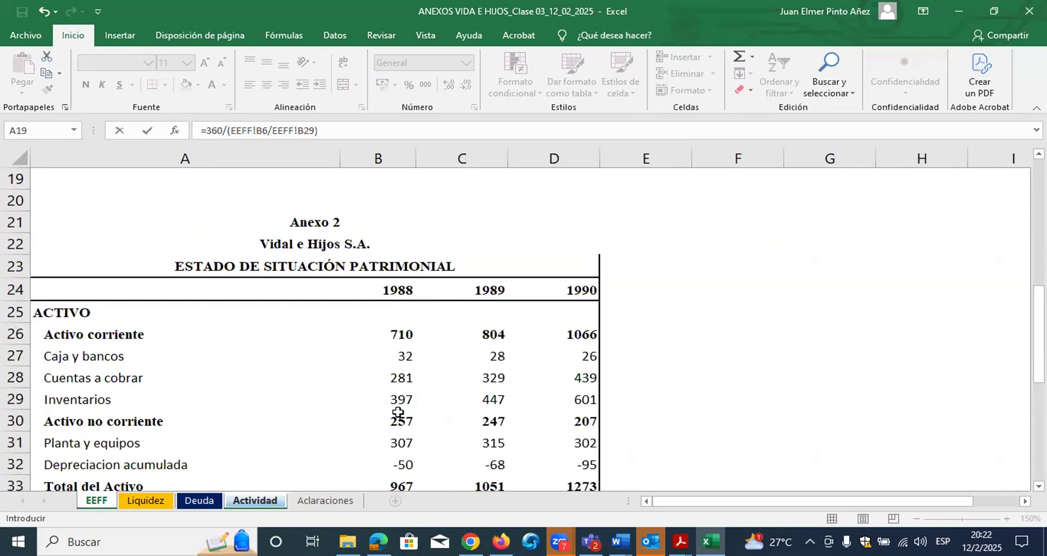
key(Return)
- Copy the C43 formula across to D43:E43 and apply the thousands-separator number format to C43:E43
key(ctrl+c)
key(shift+Right)
key(shift+Right)
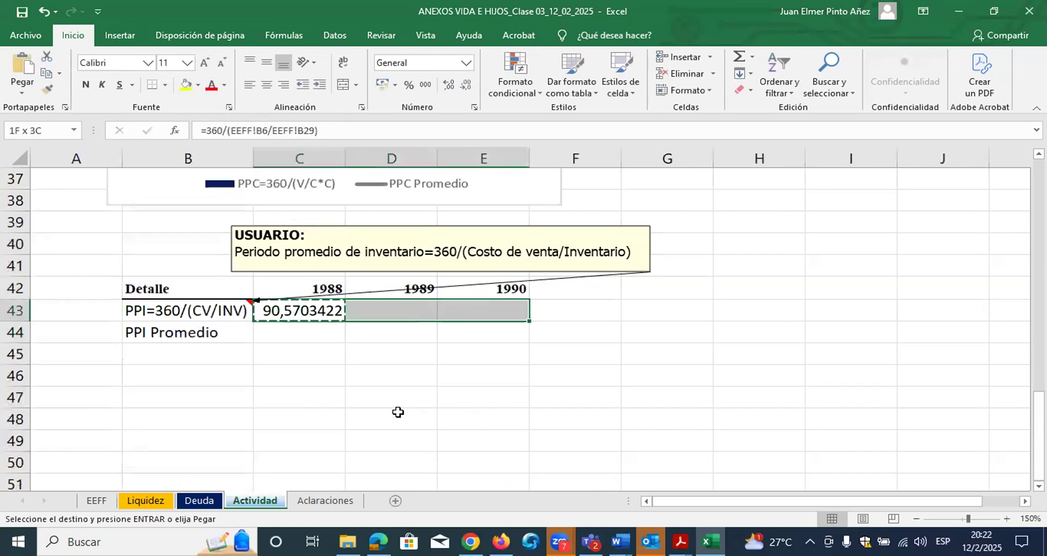
key(ctrl+v)
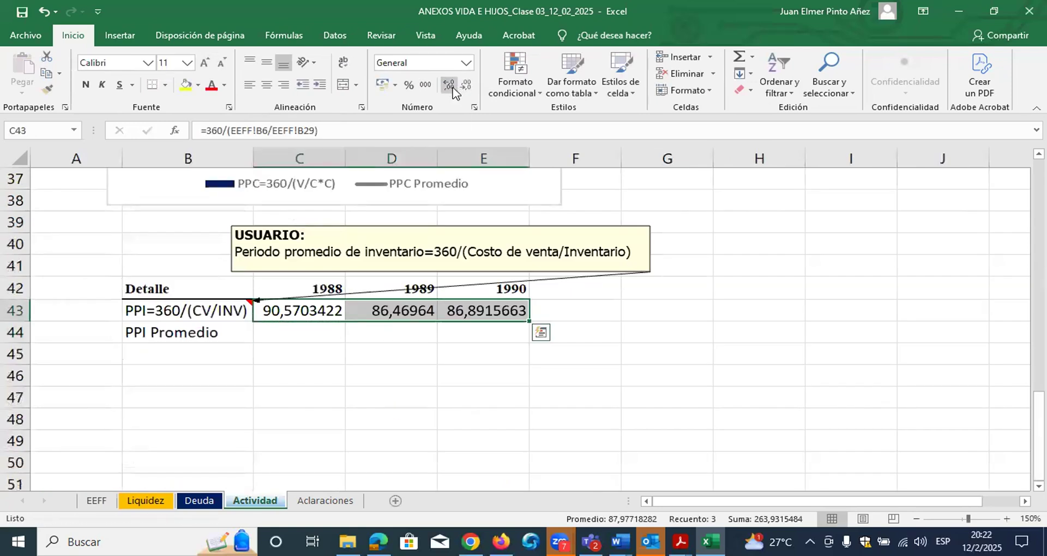
click(426, 85)
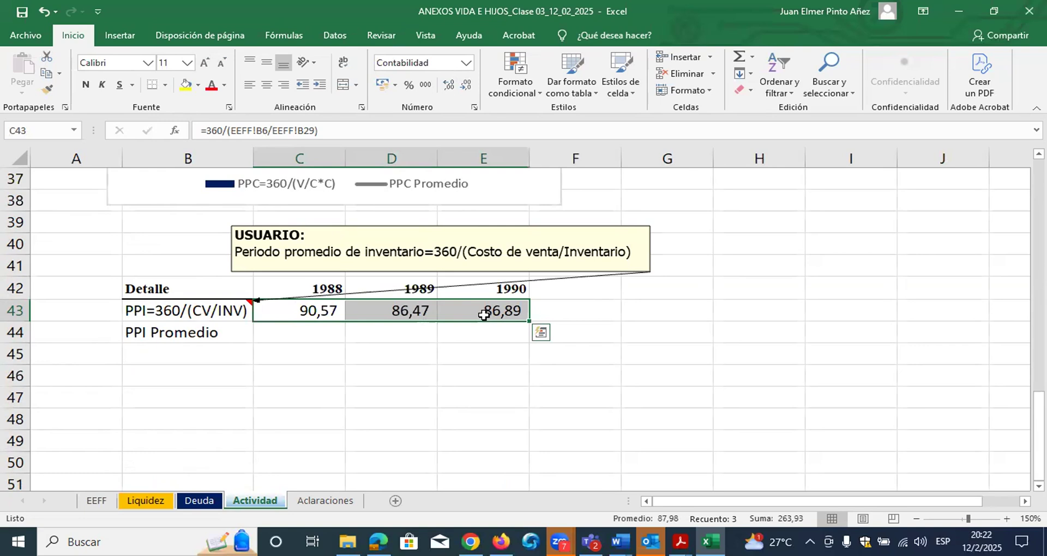
- Wrap the C43 formula in REDONDEAR.MAS with 0 decimals
double_click(318, 315)
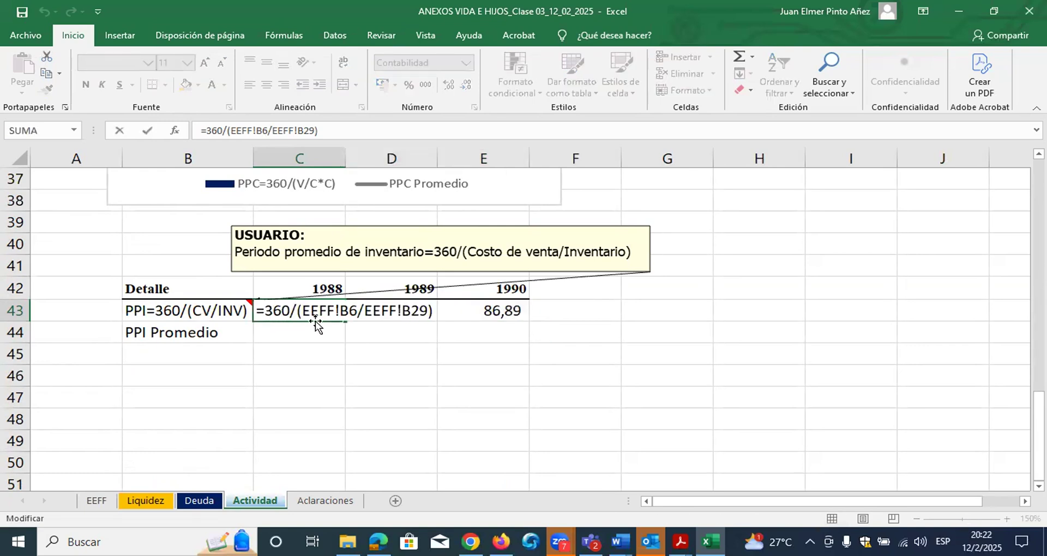
text(redon)
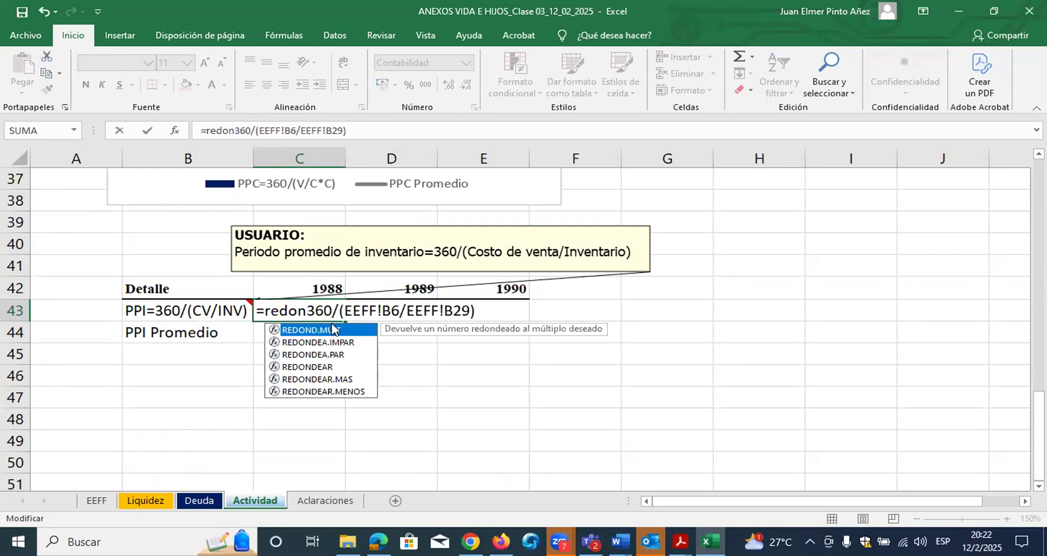
double_click(335, 379)
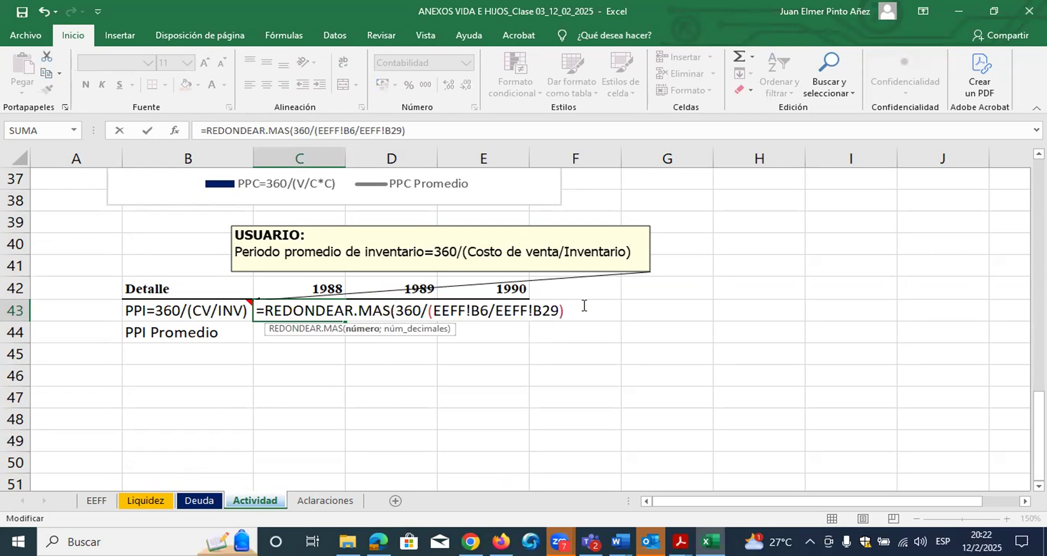
text(;0)
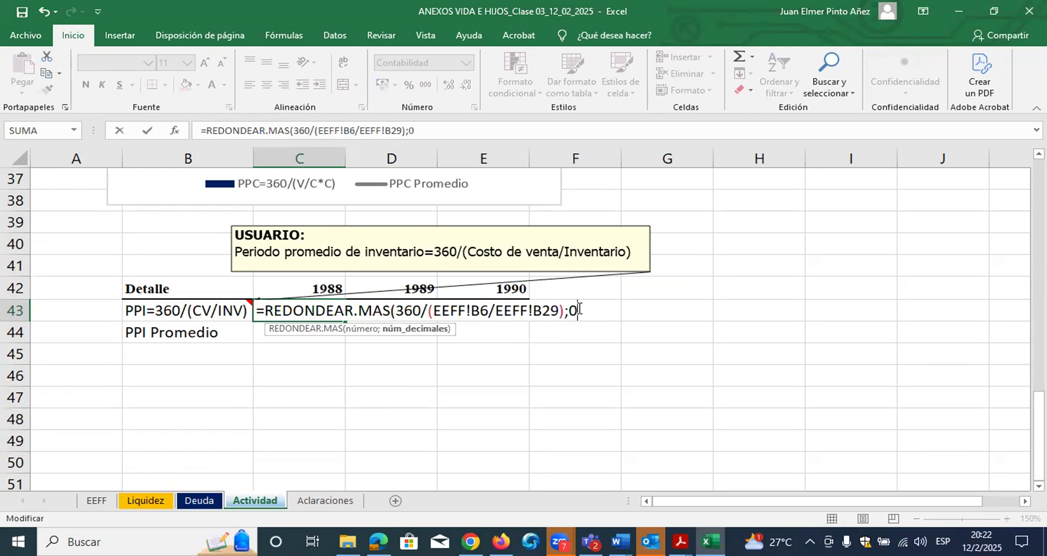
key(Return)
- Copy the rounded-up formula from C43 to D43:E43 and check the results for the three years
key(Up)
key(ctrl+c)
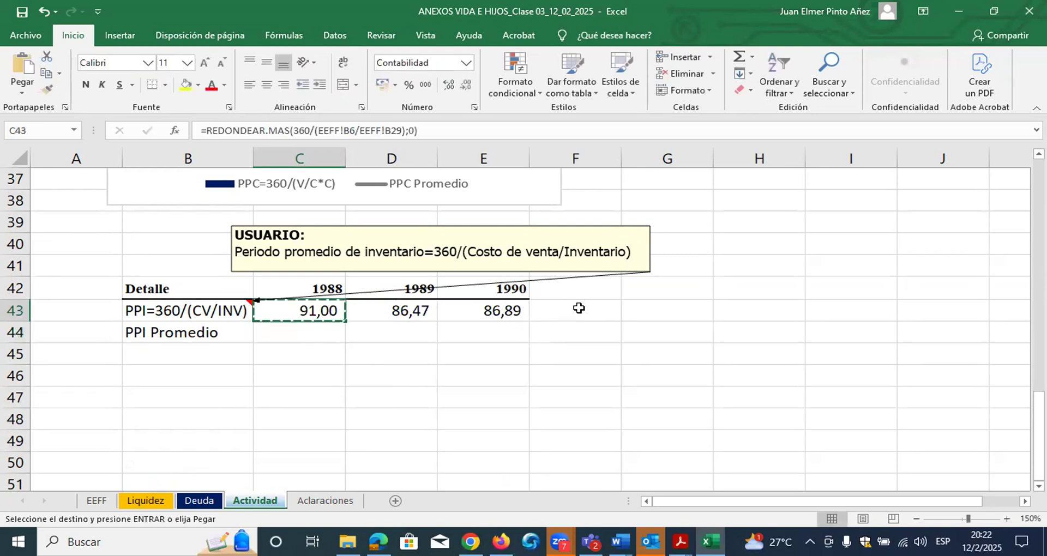
key(shift+Right)
key(shift+Right)
key(ctrl+v)
drag(309, 315, 517, 314)
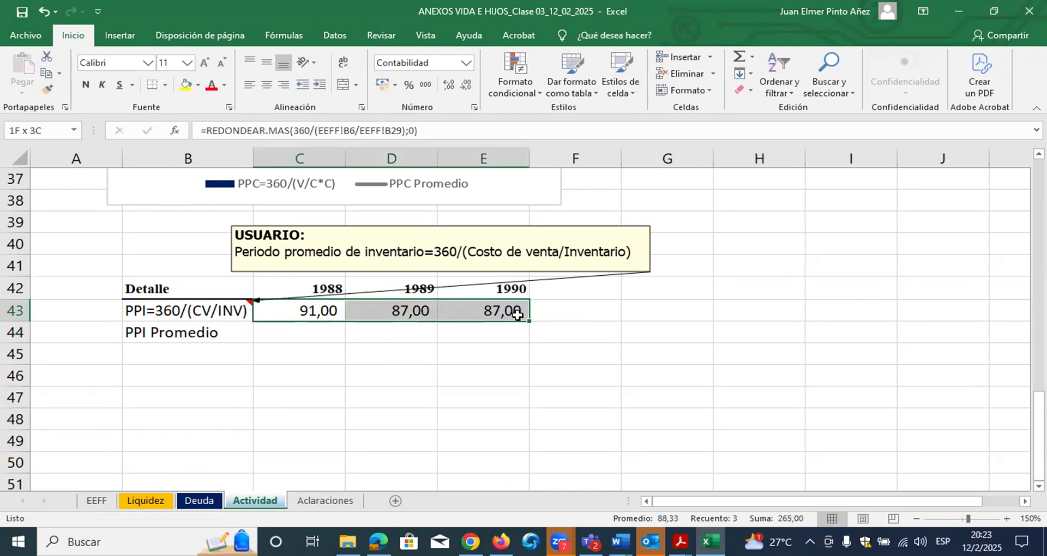
click(314, 317)
click(506, 317)
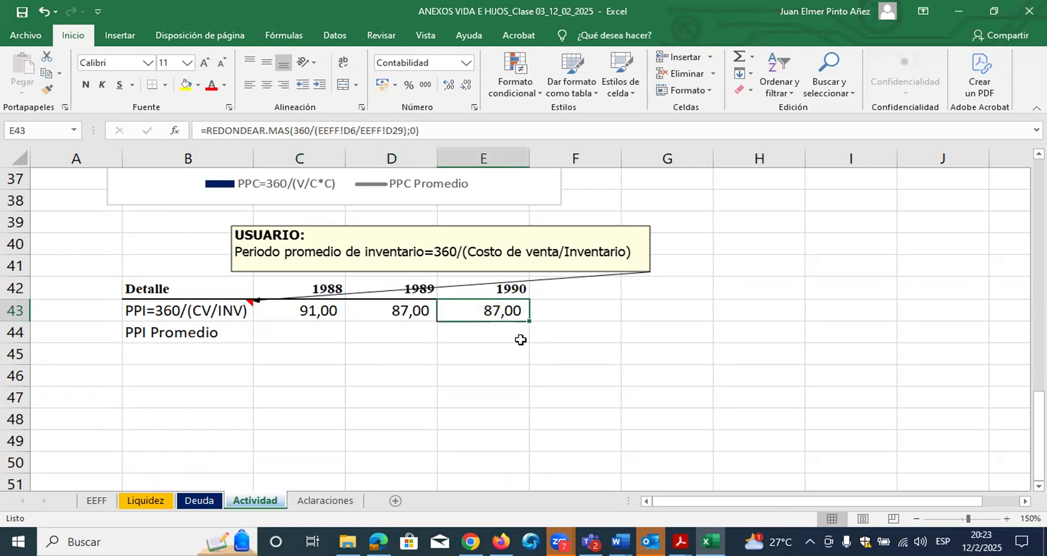
click(430, 317)
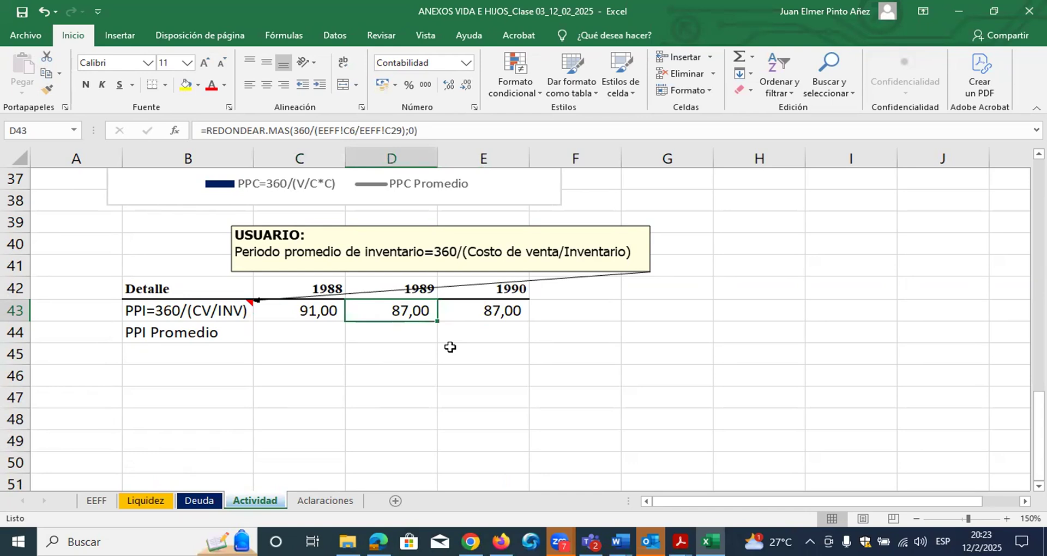
- Enter =PROMEDIO($C$43:$E$43) in cell C44 with absolute references
click(327, 333)
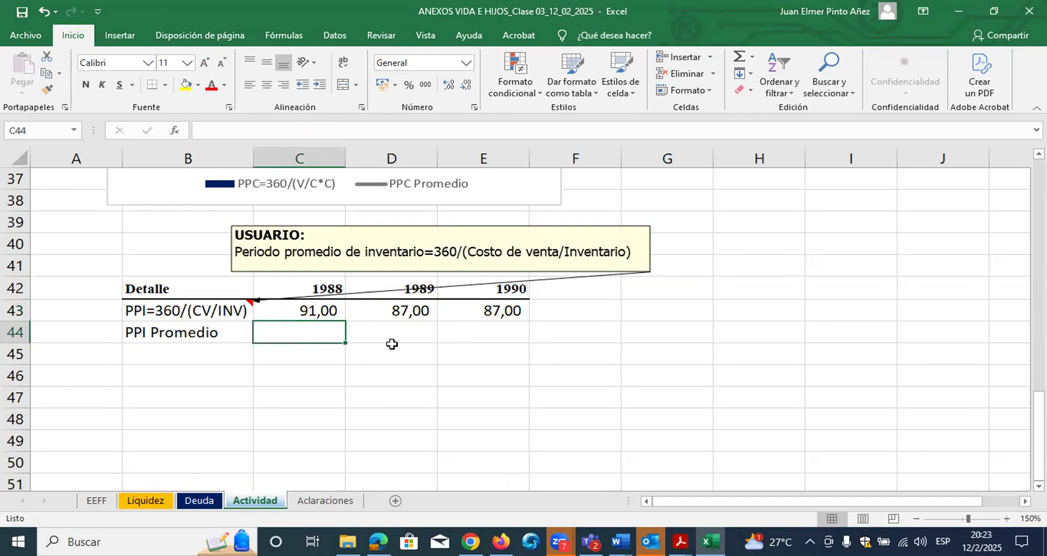
text(=prom)
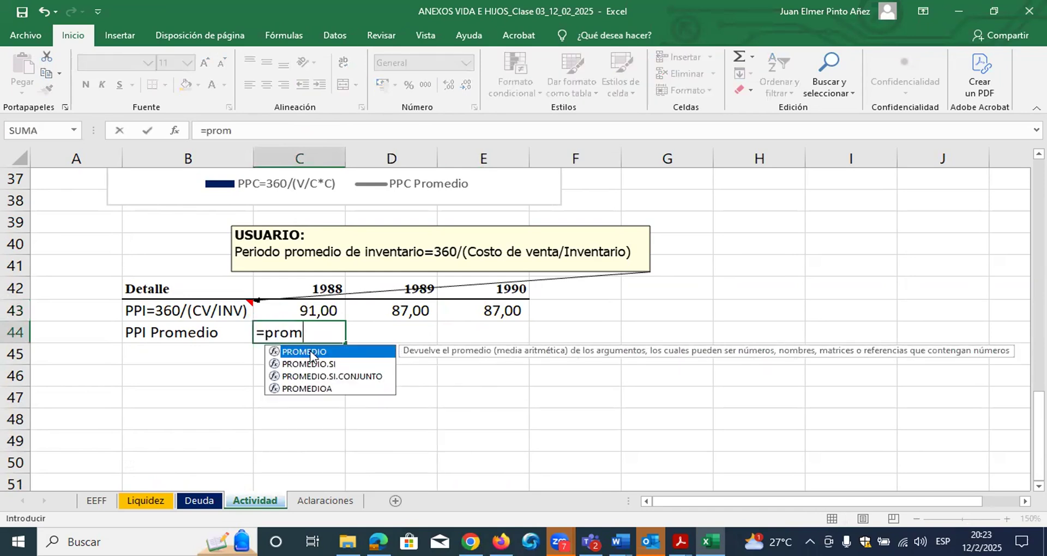
double_click(311, 355)
drag(318, 309, 487, 311)
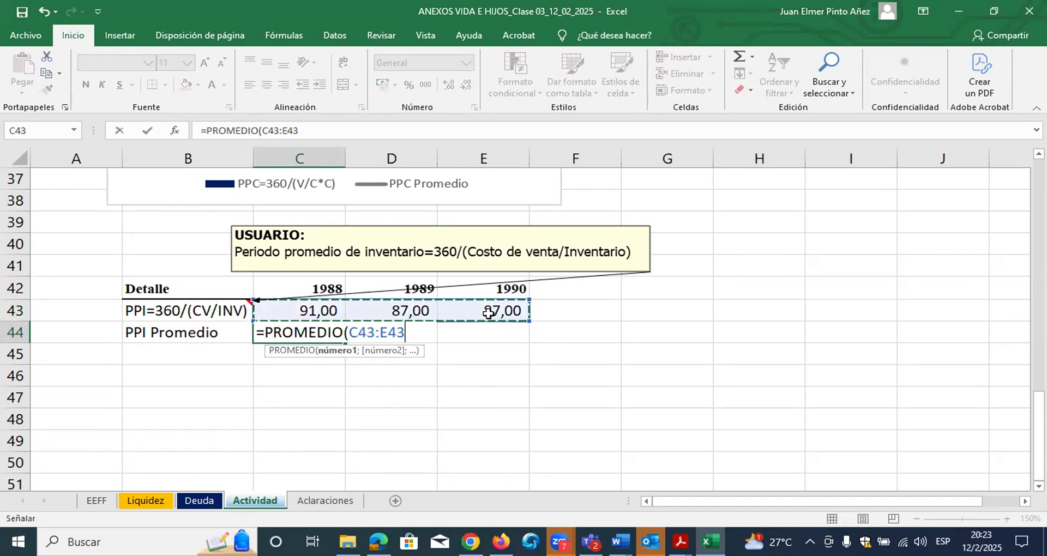
key(F4)
key(ctrl+Return)
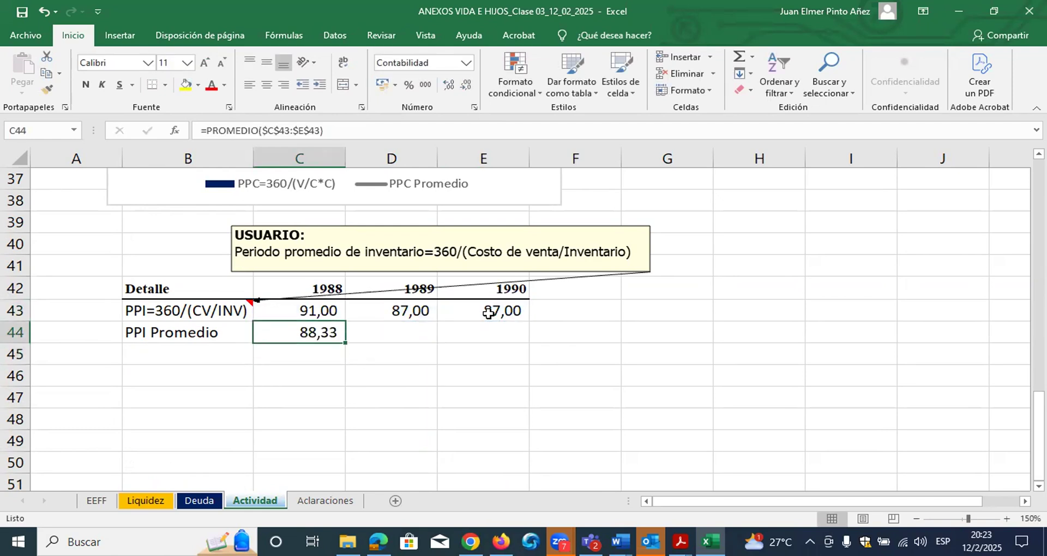
- Copy the PPI Promedio formula from C44 to D44:E44
key(ctrl+c)
key(shift+Right)
key(shift+Right)
key(ctrl+v)
- Insert the recommended Columnas agrupadas chart for B42:E44 and place it directly below the table
key(Left)
key(Up)
key(Up)
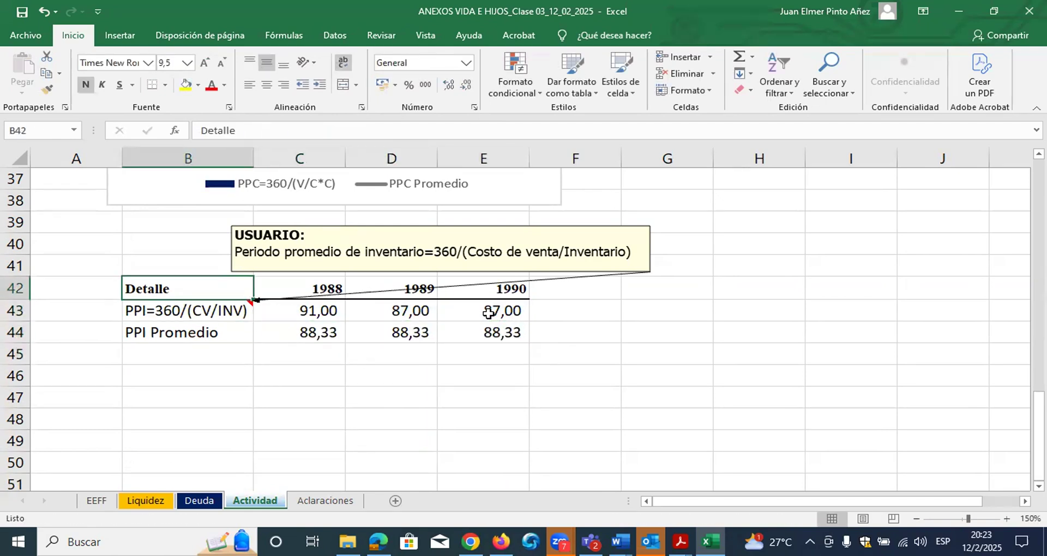
key(ctrl+a)
scroll(612, 344, down, 1)
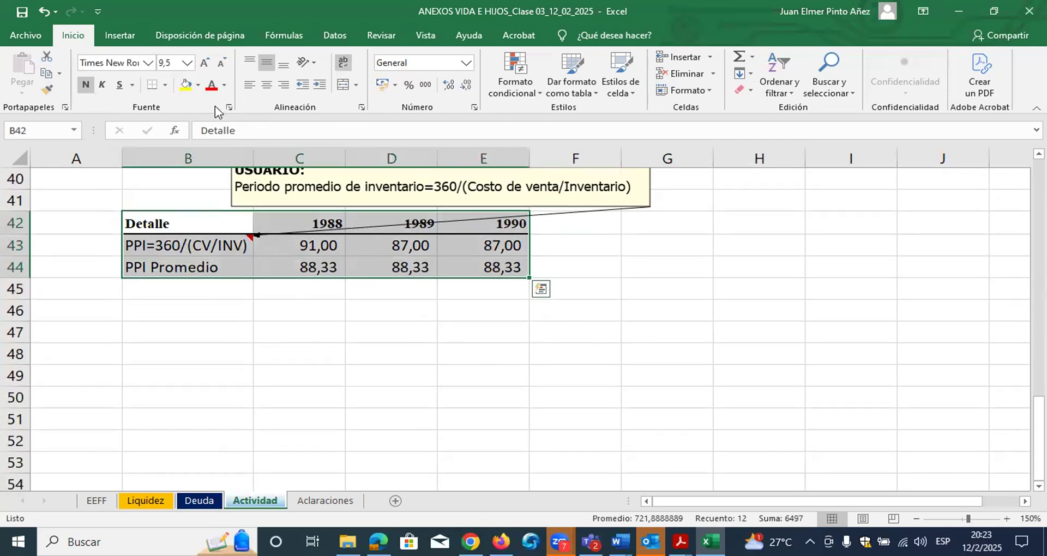
click(120, 35)
click(402, 84)
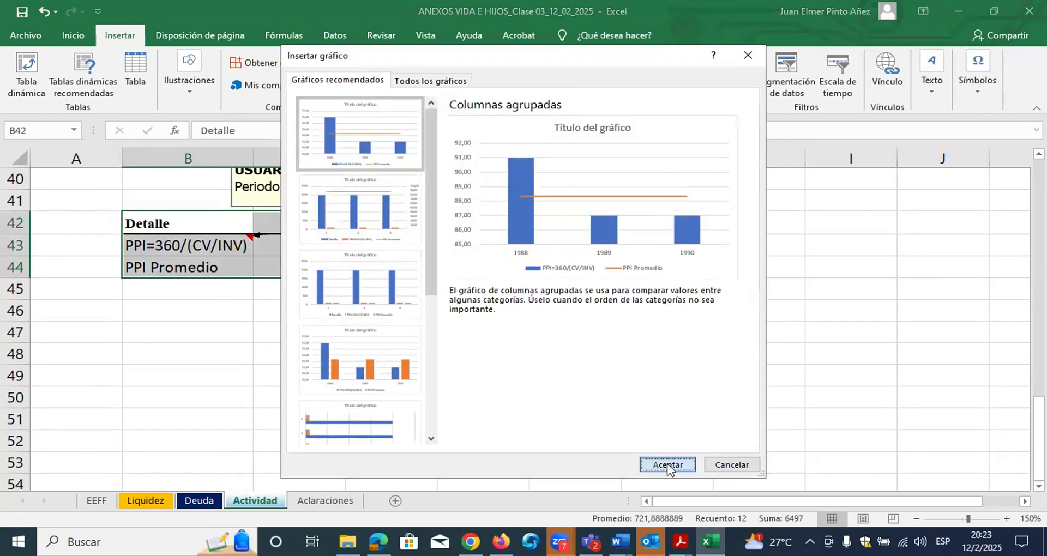
click(667, 464)
drag(743, 180, 580, 287)
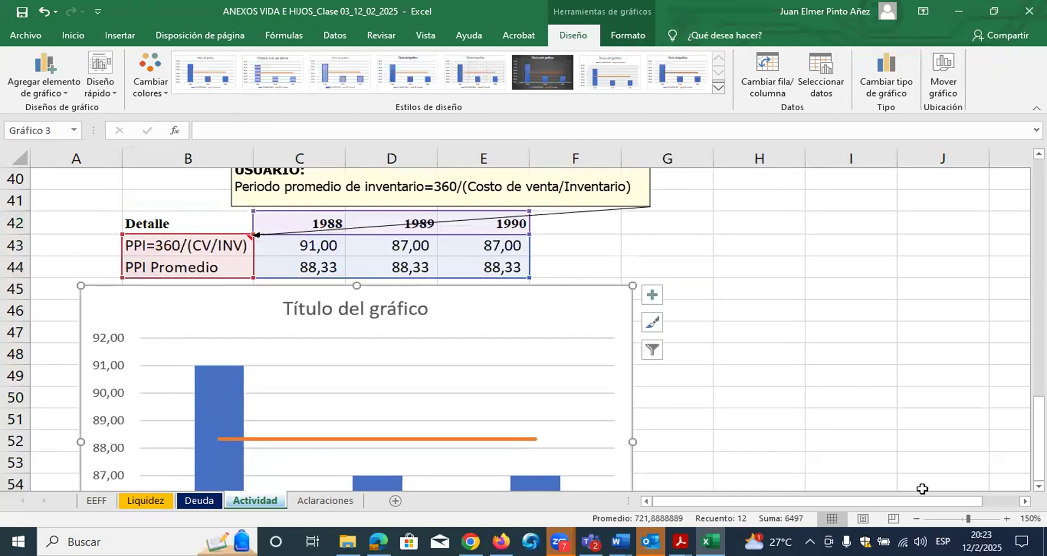
- Zoom the sheet out to 130% and set the PPI chart's title to "Periodo promedio de inventario"
scroll(922, 489, down, 1)
click(916, 519)
click(916, 518)
scroll(594, 350, down, 3)
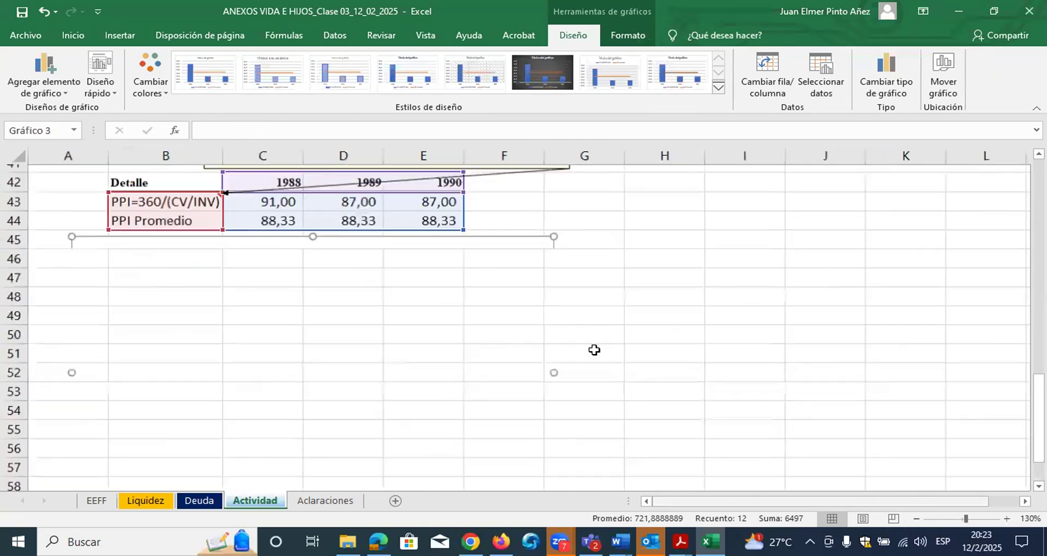
click(303, 235)
triple_click(240, 232)
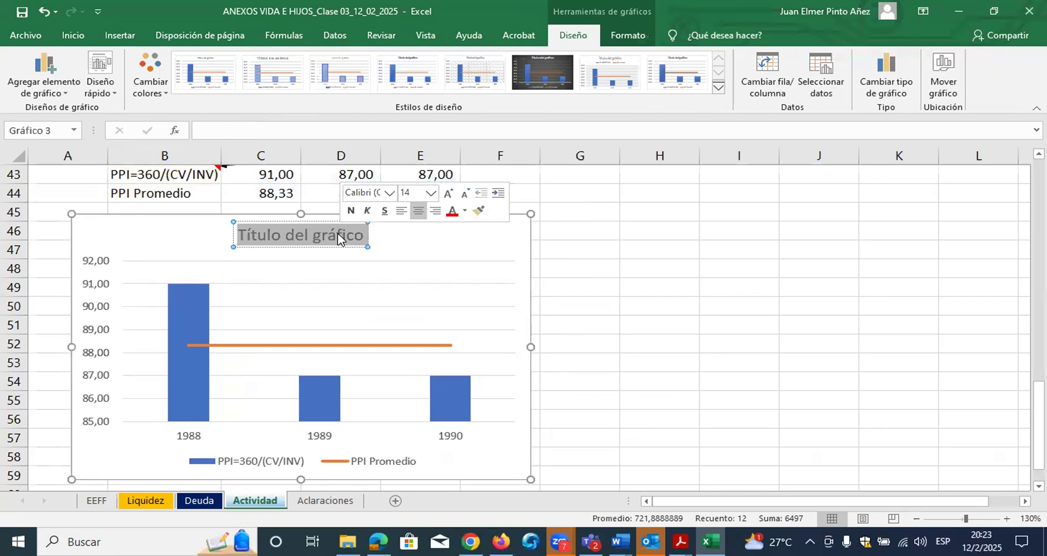
text(Periodo)
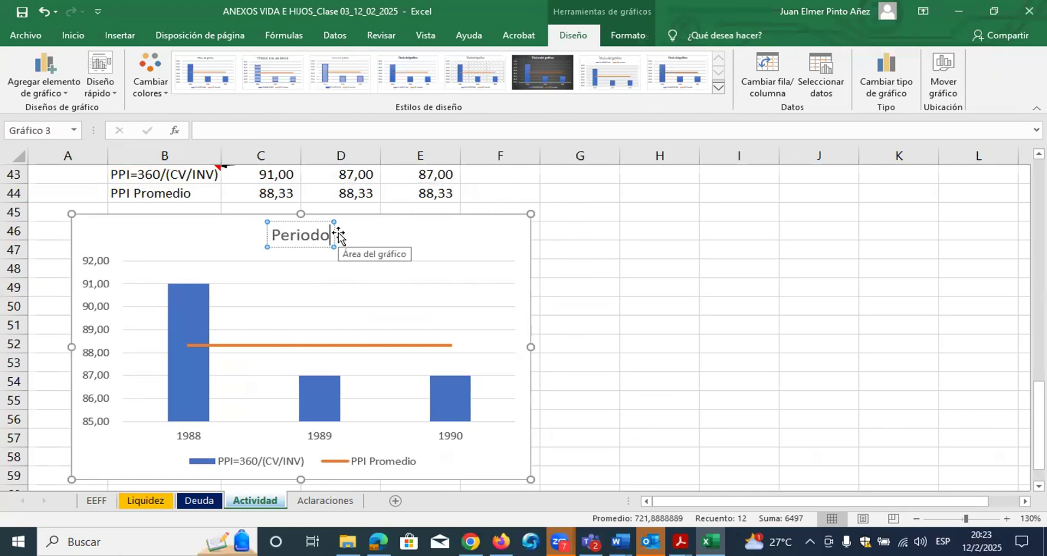
text( promedio de )
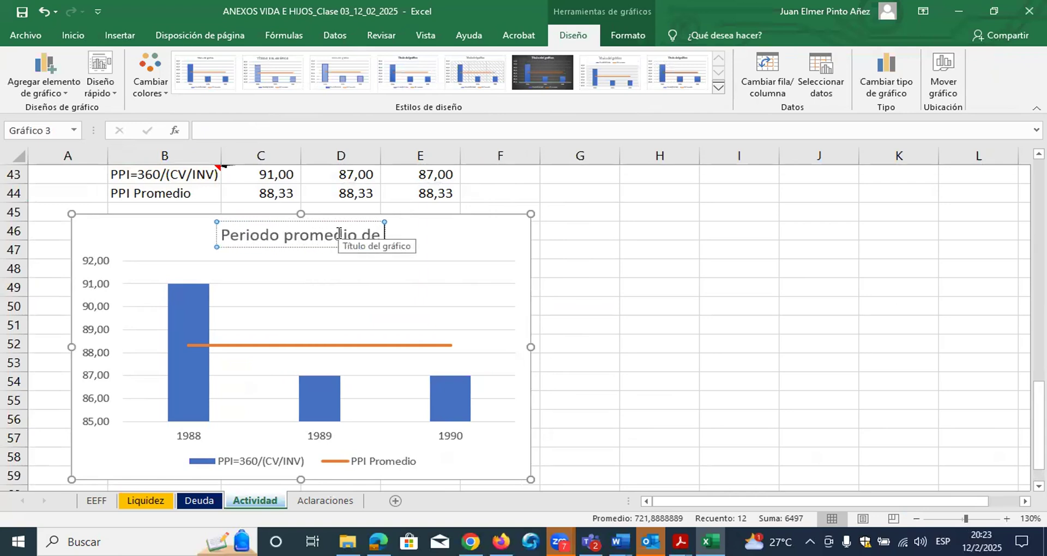
text(inventario)
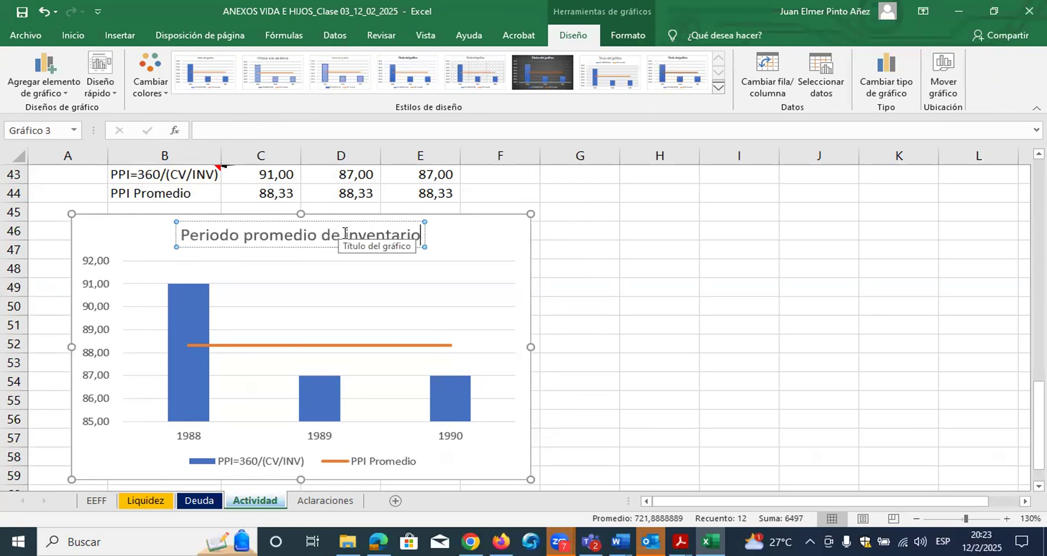
- Fill the PPI=360/(CV/INV) columns of the inventory chart with solid dark blue
click(621, 293)
click(463, 389)
key(ctrl+1)
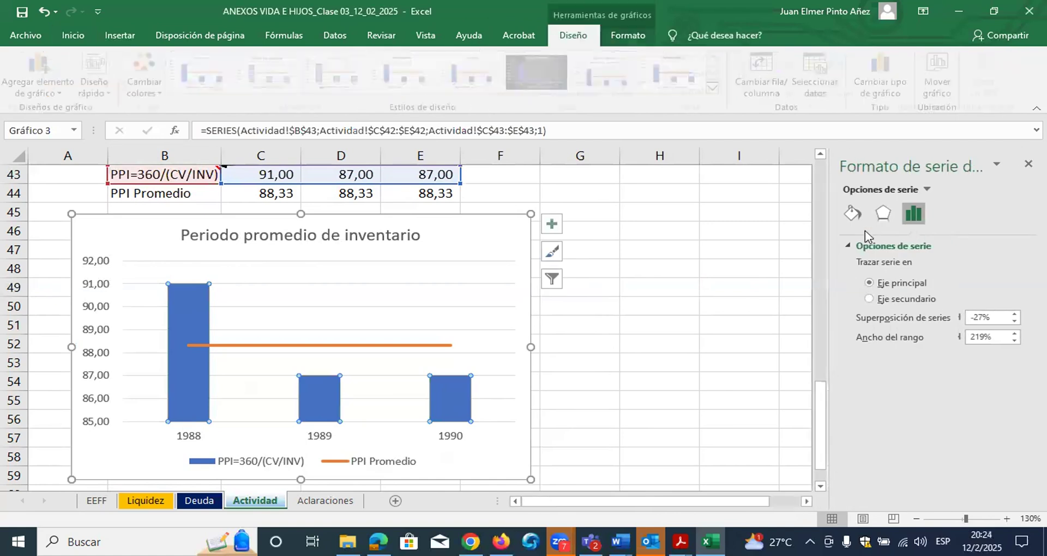
click(852, 213)
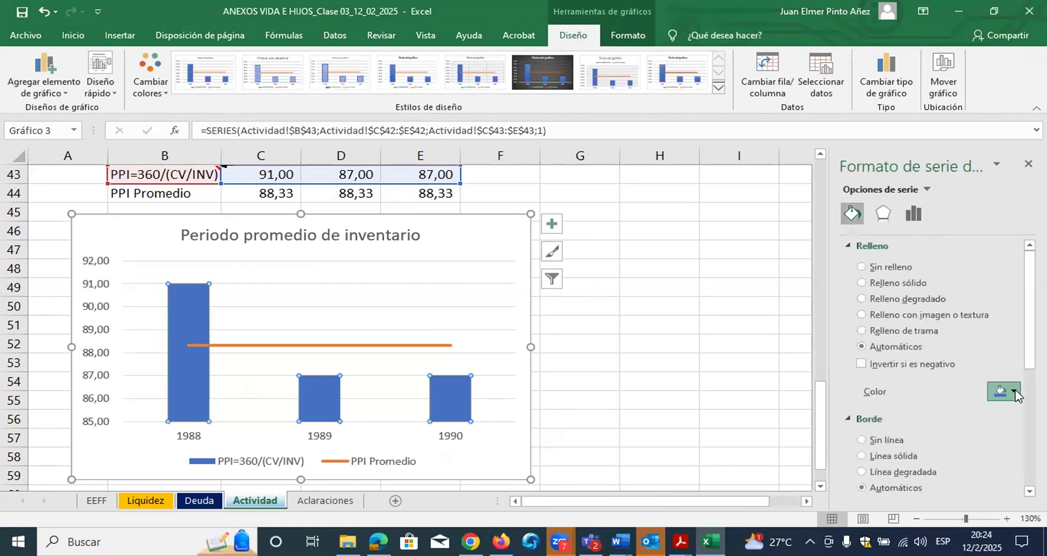
click(1000, 391)
click(1026, 505)
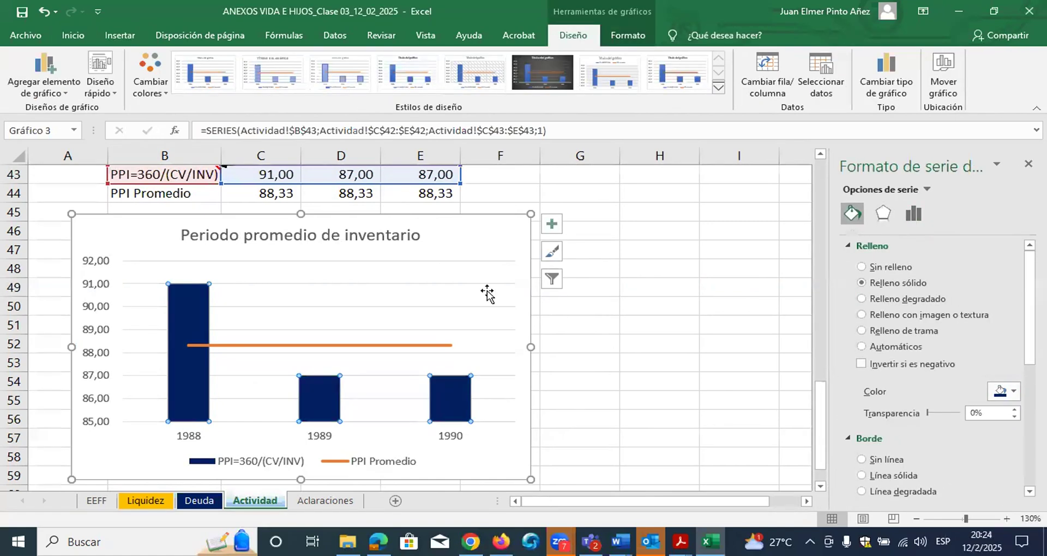
- Add Extremo externo data labels to the PPI columns and make the labels bold
click(65, 81)
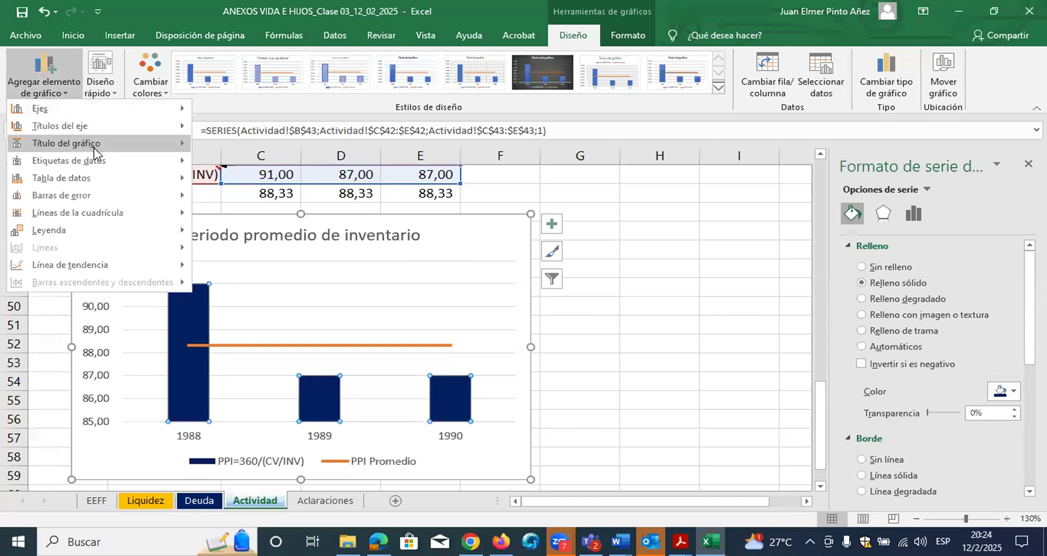
mouse_move(93, 160)
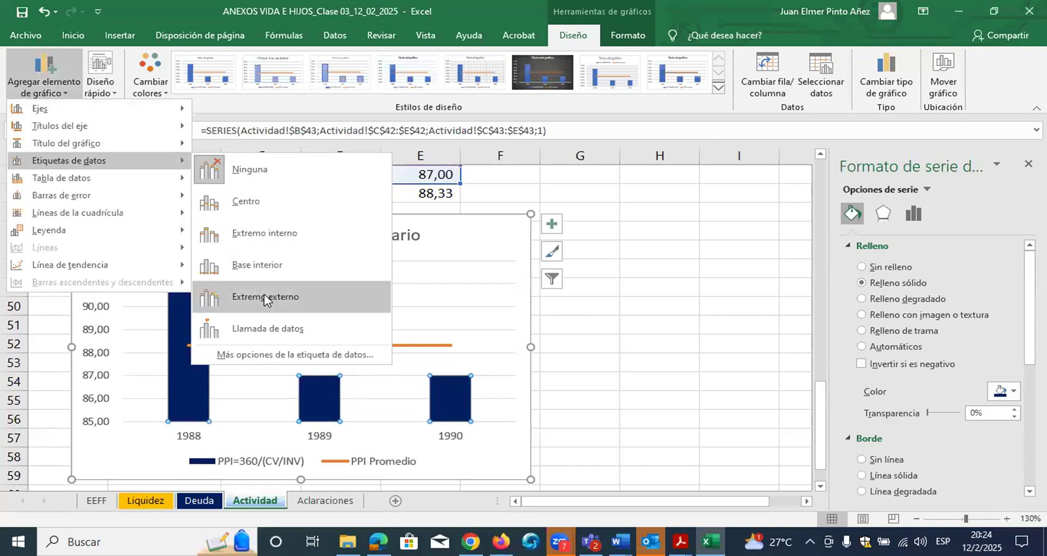
click(263, 294)
click(186, 274)
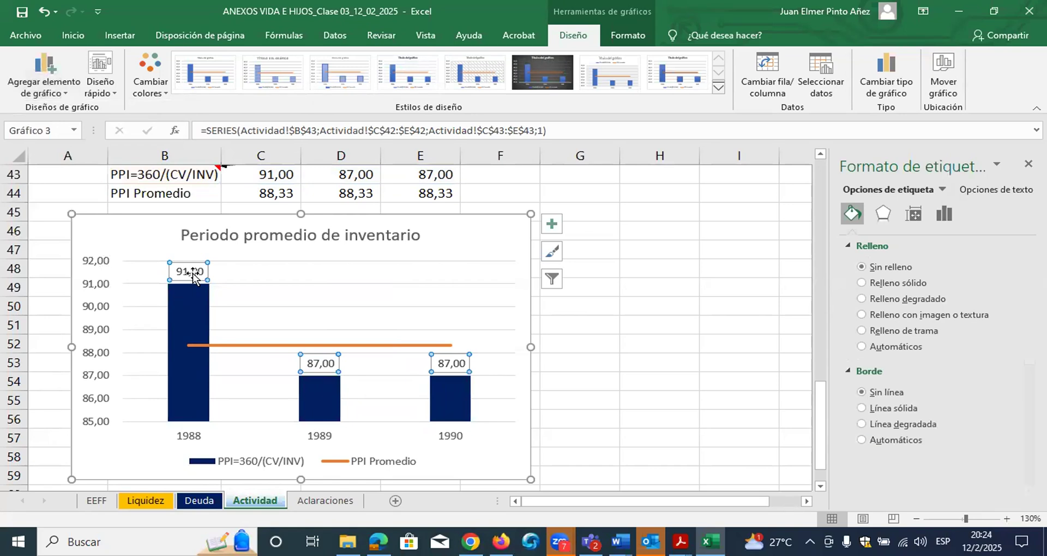
key(ctrl+n)
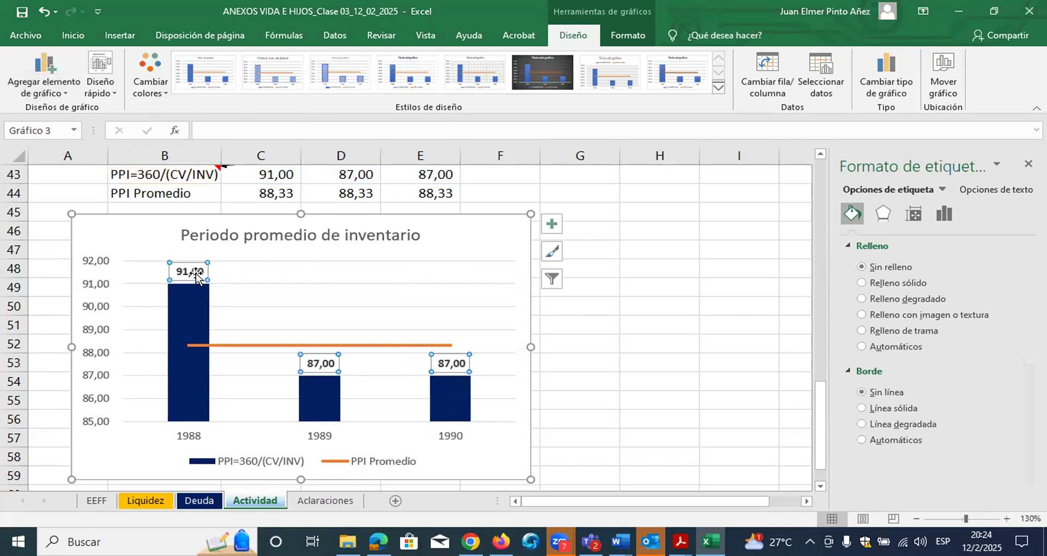
- Recolour the PPI Promedio line grey
click(373, 345)
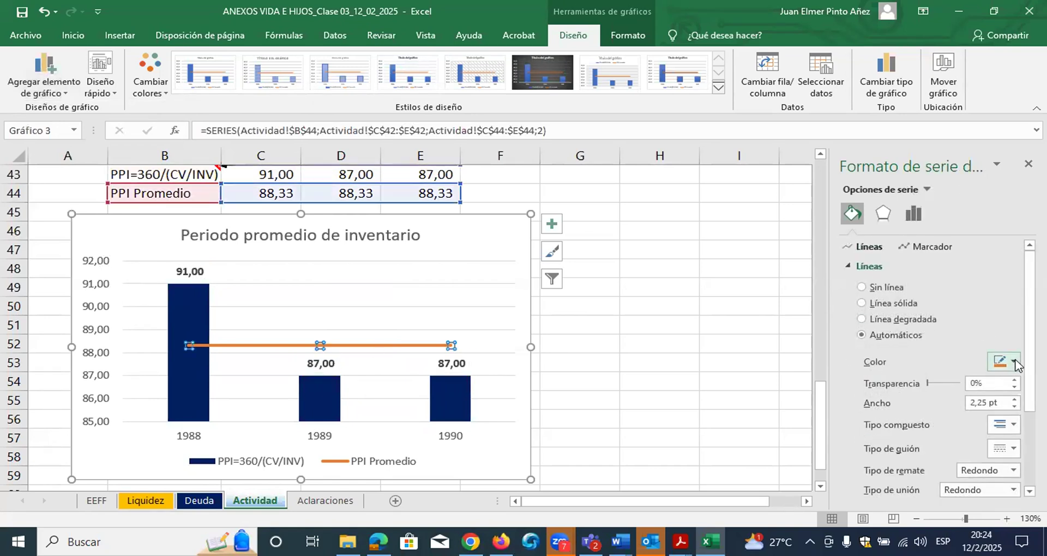
click(1014, 363)
click(921, 444)
- Remove the horizontal gridlines from the PPI chart and close the formatting pane
click(493, 306)
click(505, 311)
click(655, 309)
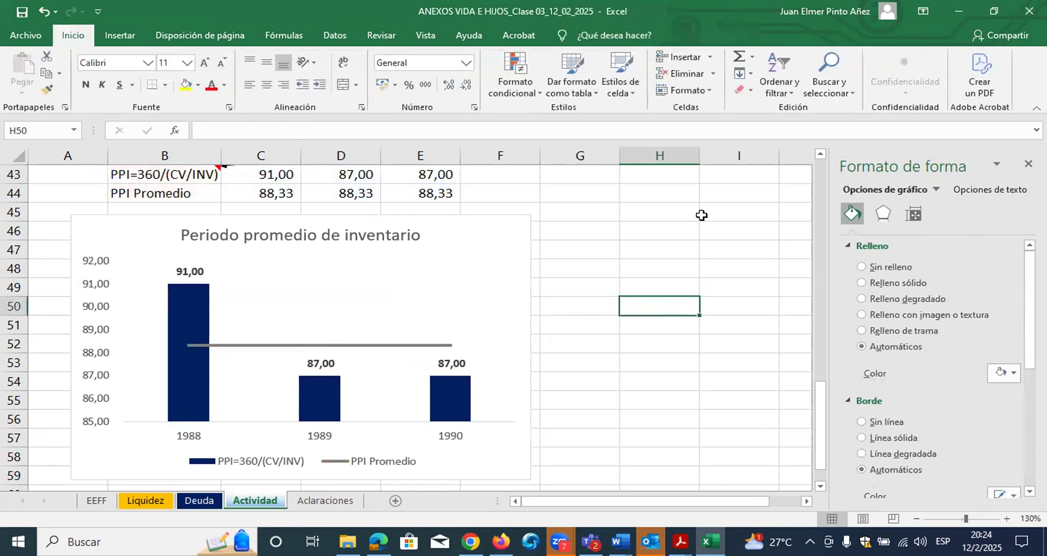
click(1028, 163)
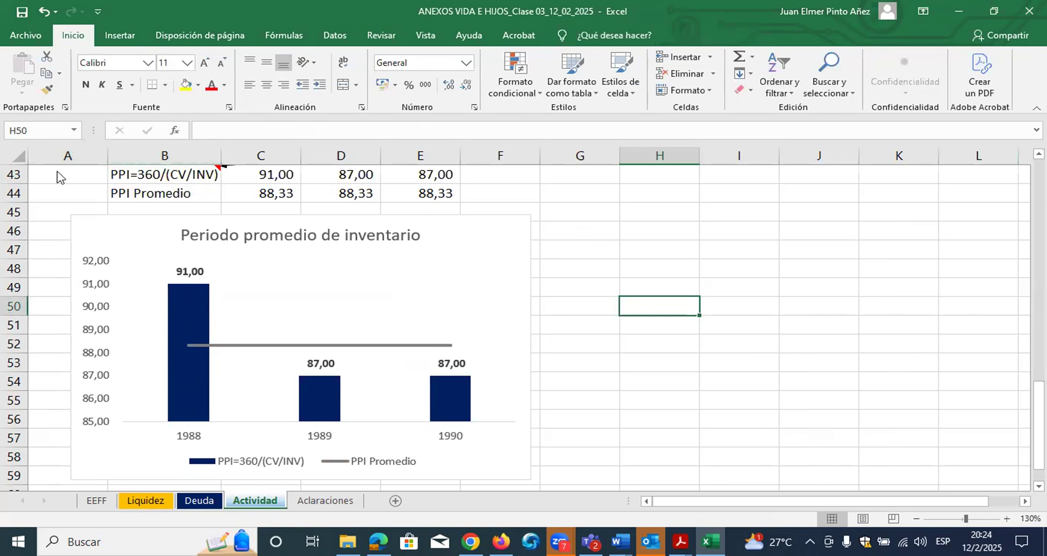
- Circle the 1990 column's data label and the PPI=360/(CV/INV) legend entry in green, and handwrite "PPI" beside the chart title
mouse_move(438, 349)
mouse_down()
mouse_move(460, 372)
mouse_move(472, 360)
mouse_move(464, 352)
mouse_up()
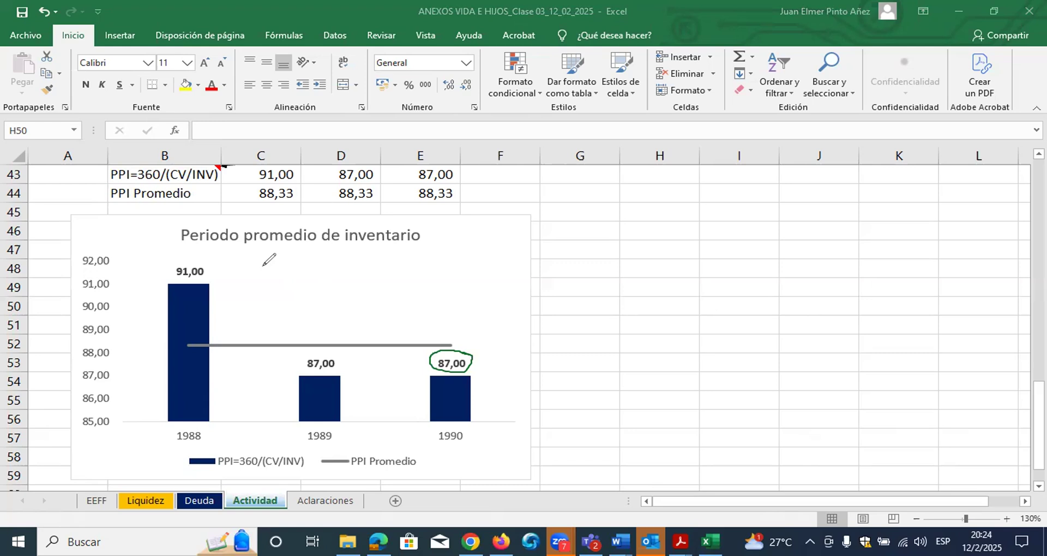
mouse_move(460, 223)
mouse_down()
mouse_move(462, 256)
mouse_move(479, 229)
mouse_move(488, 256)
mouse_move(491, 233)
mouse_move(532, 229)
mouse_up()
drag(522, 230, 517, 246)
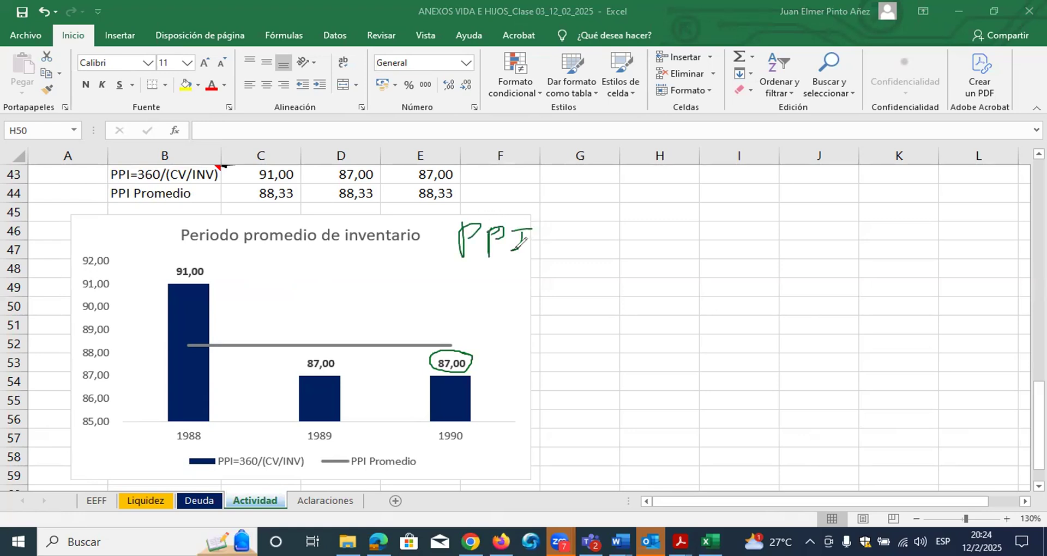
mouse_move(304, 435)
mouse_down()
mouse_move(253, 436)
mouse_move(218, 469)
mouse_move(315, 430)
mouse_move(305, 436)
mouse_up()
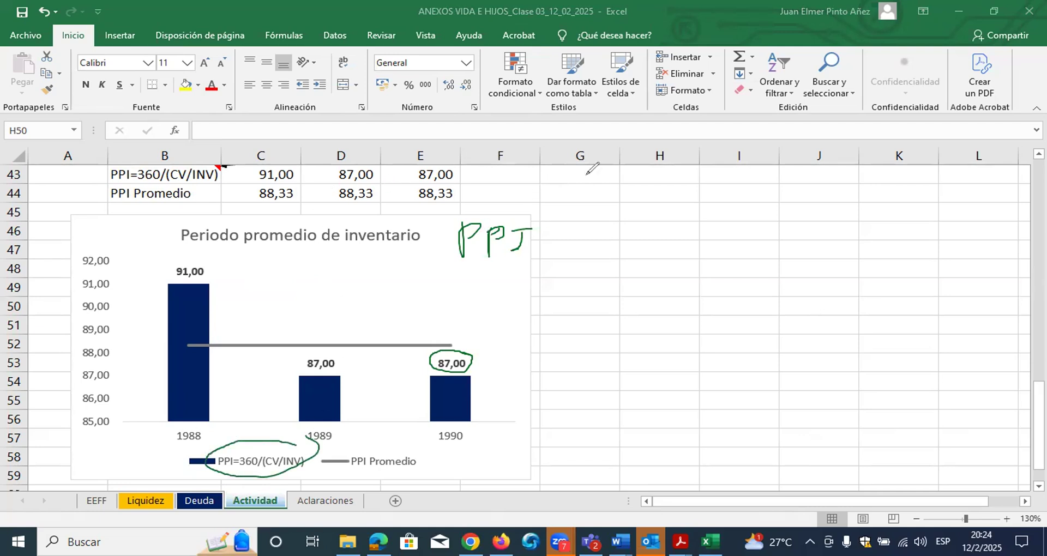
- Complete the handwritten formula as PPI = 360/(CV/Inv), marking CV/Inv as the inventory turnover R Inv
drag(535, 241, 555, 247)
drag(588, 217, 591, 235)
mouse_move(632, 214)
mouse_down()
mouse_move(622, 229)
mouse_move(658, 221)
mouse_up()
drag(576, 242, 673, 239)
mouse_move(608, 248)
mouse_down()
mouse_move(606, 262)
mouse_move(634, 266)
mouse_move(592, 294)
mouse_move(622, 289)
mouse_up()
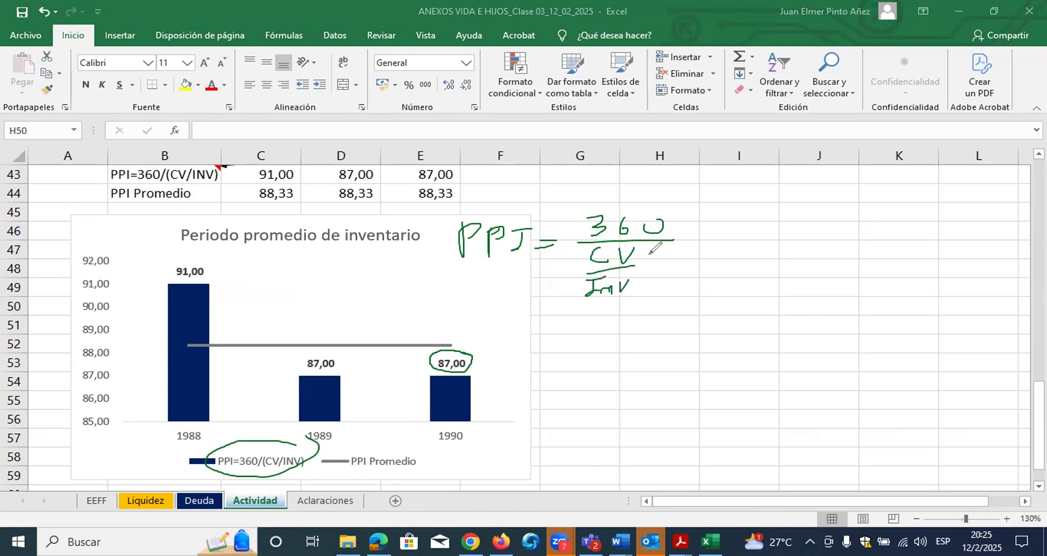
drag(647, 246, 651, 284)
drag(702, 238, 701, 278)
mouse_move(703, 240)
mouse_down()
mouse_move(724, 240)
mouse_move(717, 276)
mouse_up()
drag(725, 276, 761, 266)
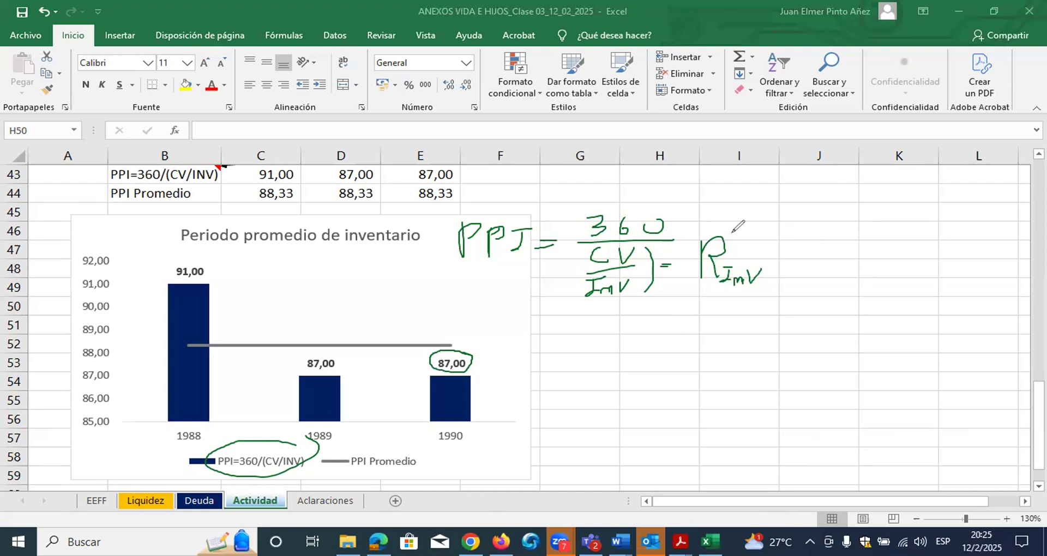
- Handwrite the turnover example CV = 10, Inv = 2, R Inv = 10/2 = 5 and circle the 5
mouse_move(840, 193)
mouse_down()
mouse_move(831, 206)
mouse_move(855, 192)
mouse_move(899, 201)
mouse_move(923, 186)
mouse_up()
mouse_move(830, 229)
mouse_down()
mouse_move(846, 225)
mouse_move(842, 243)
mouse_move(903, 229)
mouse_up()
mouse_move(891, 237)
mouse_down()
mouse_move(928, 222)
mouse_move(923, 235)
mouse_move(939, 238)
mouse_up()
mouse_move(809, 263)
mouse_down()
mouse_move(811, 315)
mouse_move(857, 300)
mouse_move(844, 321)
mouse_move(875, 318)
mouse_move(909, 283)
mouse_up()
mouse_move(889, 289)
mouse_down()
mouse_move(926, 286)
mouse_move(946, 269)
mouse_move(928, 286)
mouse_move(949, 285)
mouse_move(940, 298)
mouse_move(988, 267)
mouse_move(1002, 274)
mouse_move(991, 282)
mouse_up()
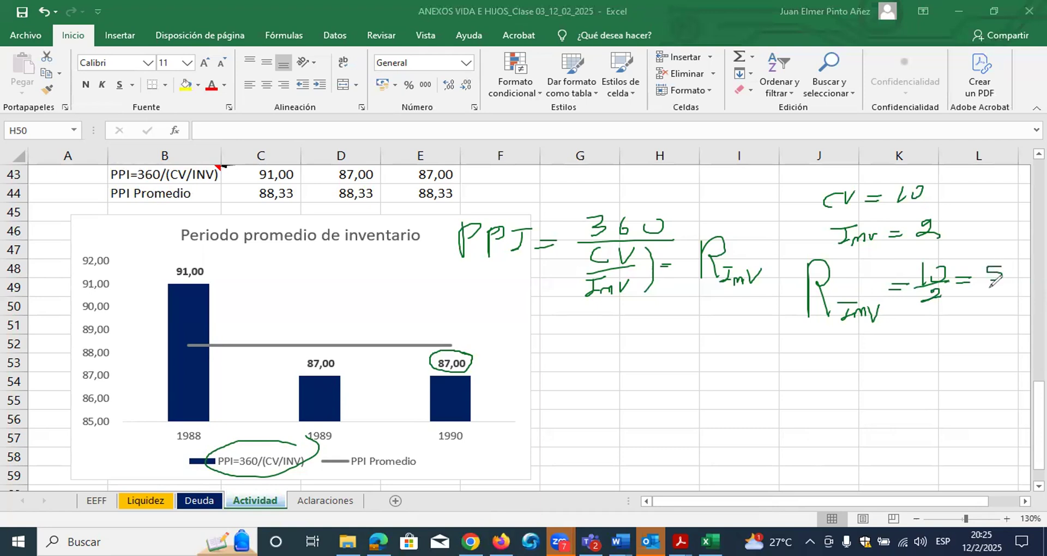
mouse_move(995, 247)
mouse_down()
mouse_move(977, 277)
mouse_move(1003, 284)
mouse_move(1008, 247)
mouse_move(994, 251)
mouse_up()
- Circle the handwritten PPI formula and write PPI = 360/(CV/Inv) again below it
mouse_move(667, 199)
mouse_down()
mouse_move(439, 206)
mouse_move(455, 297)
mouse_move(676, 234)
mouse_move(652, 209)
mouse_up()
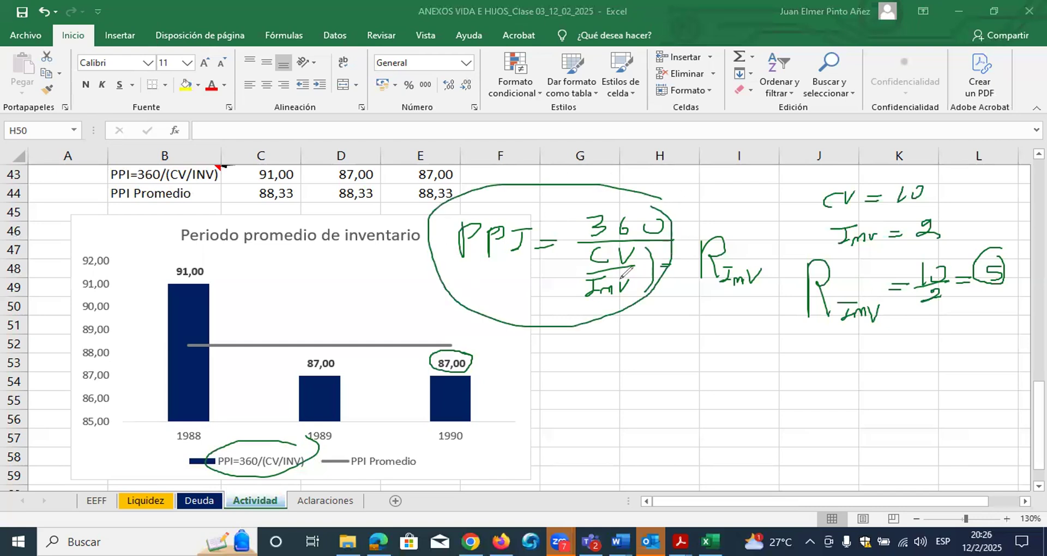
mouse_move(532, 357)
mouse_down()
mouse_move(537, 393)
mouse_move(535, 372)
mouse_move(558, 388)
mouse_move(561, 367)
mouse_move(592, 356)
mouse_move(578, 383)
mouse_up()
mouse_move(570, 384)
mouse_down()
mouse_move(608, 370)
mouse_move(756, 367)
mouse_up()
mouse_move(677, 342)
mouse_down()
mouse_move(680, 360)
mouse_move(744, 347)
mouse_move(736, 353)
mouse_up()
mouse_move(688, 377)
mouse_down()
mouse_move(687, 390)
mouse_move(715, 374)
mouse_up()
drag(660, 397, 720, 386)
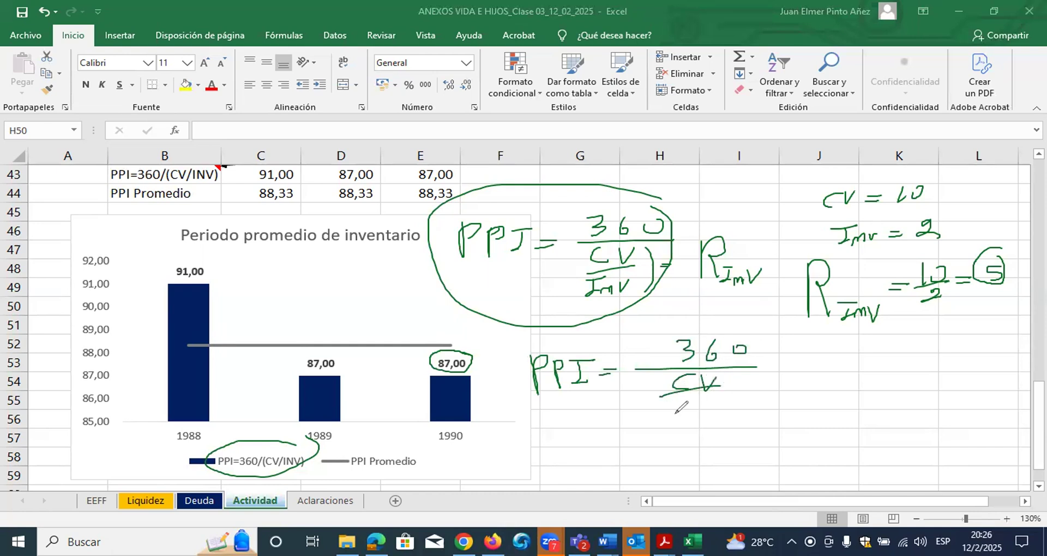
drag(657, 411, 685, 409)
mouse_move(669, 410)
mouse_down()
mouse_move(667, 431)
mouse_move(702, 431)
mouse_move(708, 415)
mouse_move(662, 403)
mouse_move(701, 402)
mouse_up()
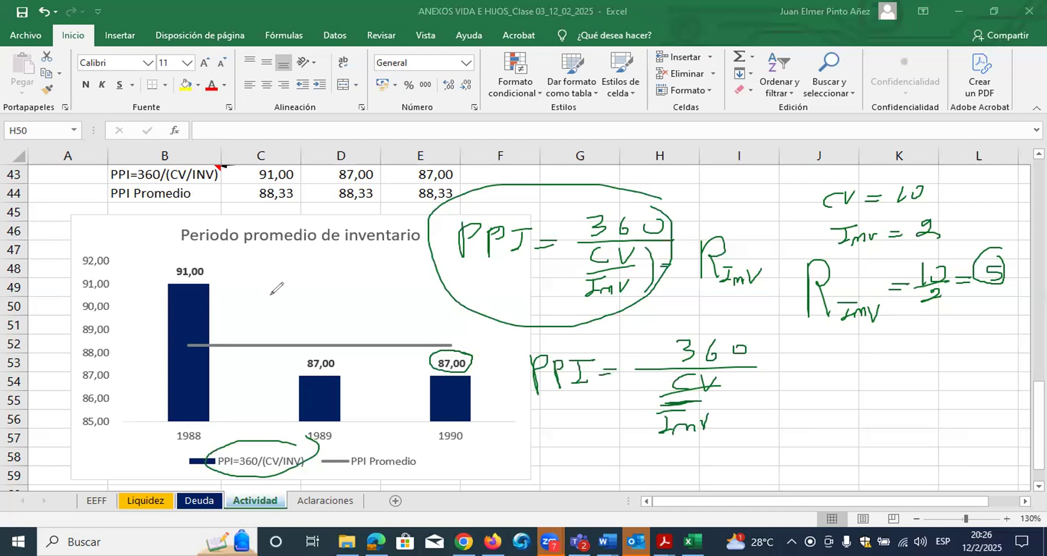
- Circle the PPI label in B43 and the 1990 value in E43, and erase all annotations
mouse_move(220, 166)
mouse_down()
mouse_move(215, 155)
mouse_move(175, 152)
mouse_move(101, 166)
mouse_move(183, 180)
mouse_move(217, 179)
mouse_move(220, 163)
mouse_up()
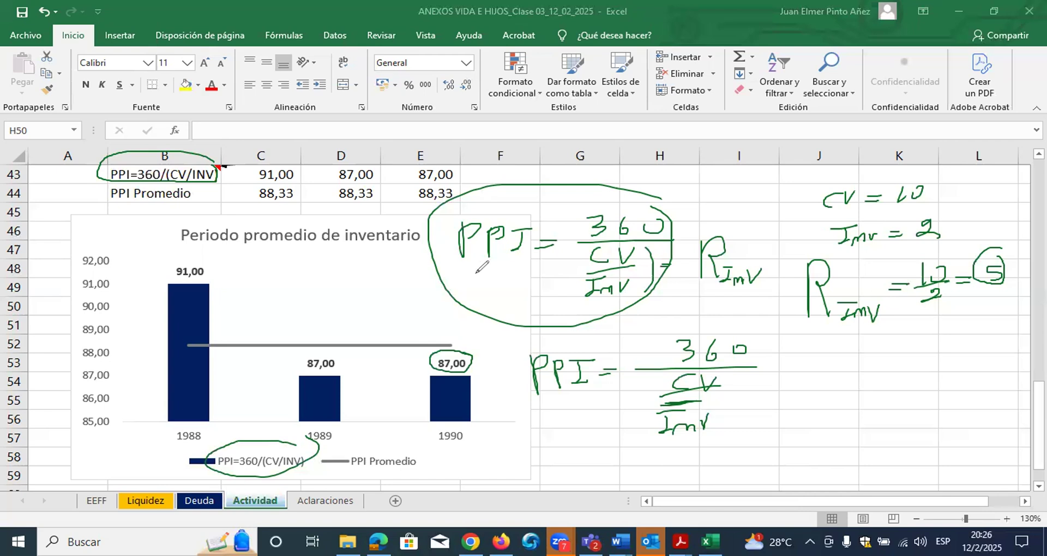
mouse_move(456, 163)
mouse_down()
mouse_move(410, 168)
mouse_move(419, 185)
mouse_move(455, 185)
mouse_move(461, 165)
mouse_up()
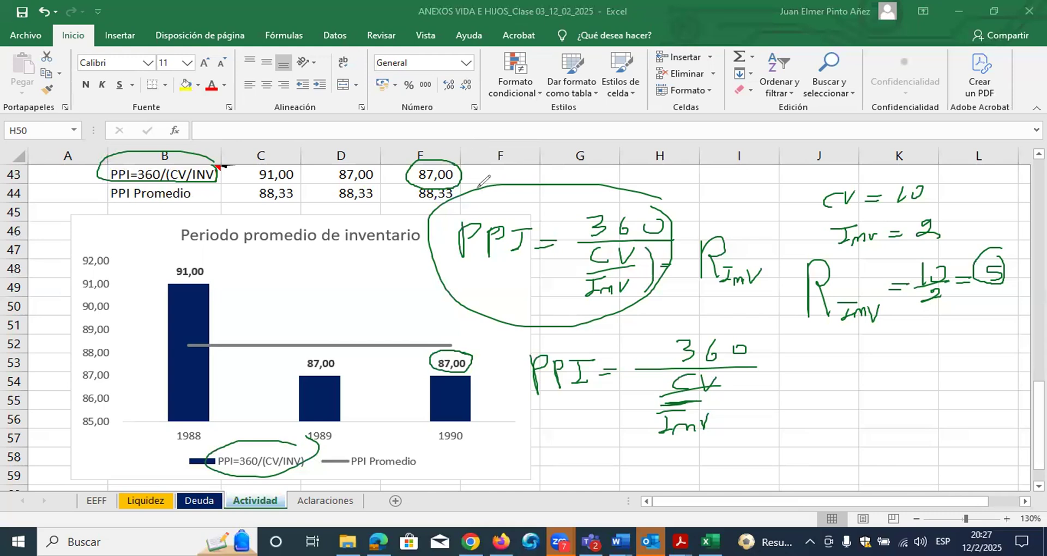
click(90, 333)
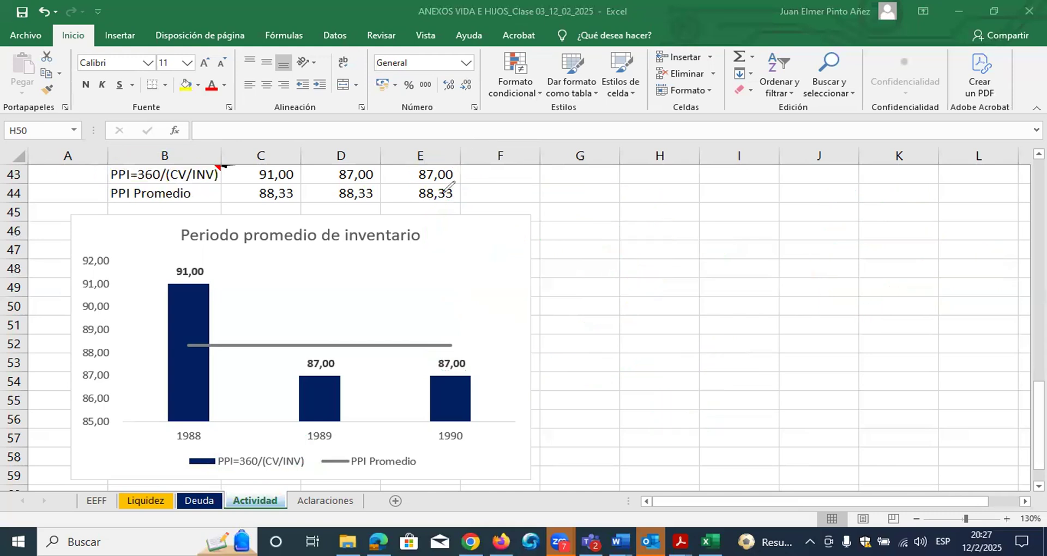
- Handwrite FEO = f(PPI) beside the chart, with opposing green and red arrows showing the inverse relationship
drag(577, 205, 573, 241)
mouse_move(571, 207)
mouse_down()
mouse_move(592, 205)
mouse_move(590, 221)
mouse_move(626, 228)
mouse_move(627, 207)
mouse_move(624, 220)
mouse_move(704, 229)
mouse_move(773, 178)
mouse_move(755, 252)
mouse_move(767, 231)
mouse_up()
mouse_move(805, 193)
mouse_down()
mouse_move(804, 223)
mouse_move(820, 229)
mouse_move(821, 213)
mouse_move(838, 224)
mouse_move(875, 201)
mouse_move(867, 220)
mouse_up()
drag(857, 221, 874, 228)
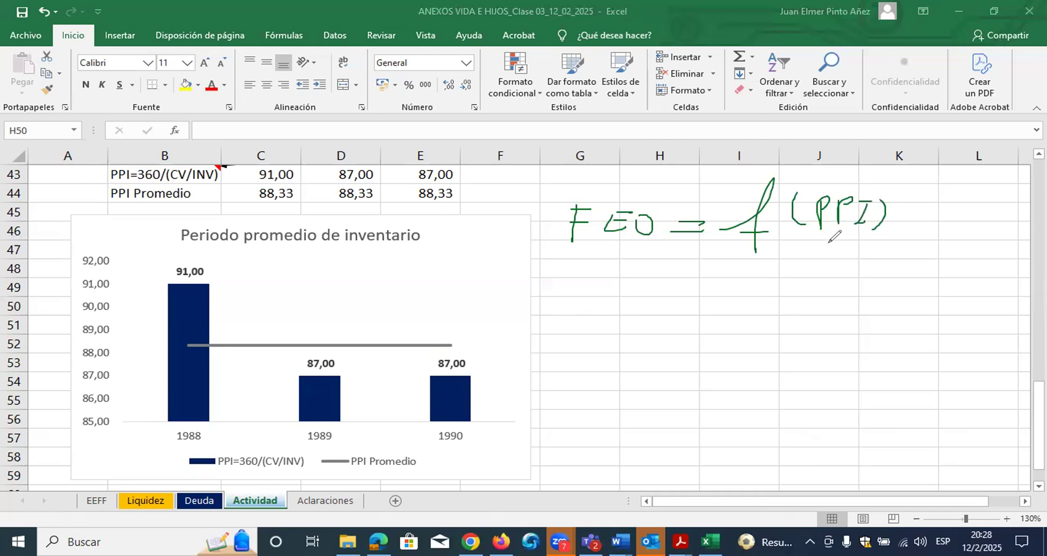
mouse_move(810, 254)
mouse_down()
mouse_move(826, 146)
mouse_move(832, 169)
mouse_move(822, 159)
mouse_up()
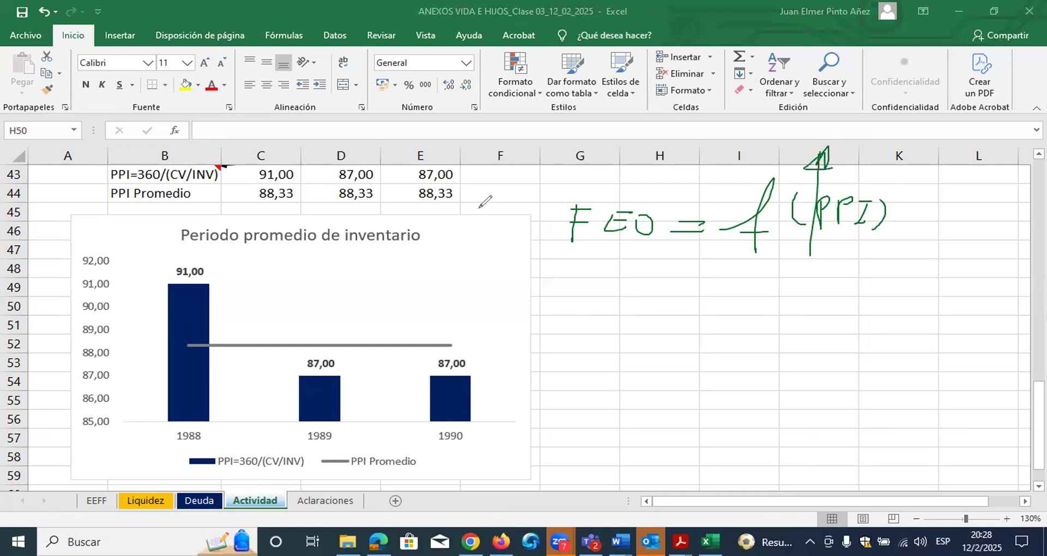
mouse_move(553, 172)
mouse_down()
mouse_move(551, 239)
mouse_move(559, 228)
mouse_move(548, 244)
mouse_move(561, 234)
mouse_up()
mouse_move(793, 143)
mouse_down()
mouse_move(785, 248)
mouse_move(801, 238)
mouse_move(793, 255)
mouse_move(797, 240)
mouse_up()
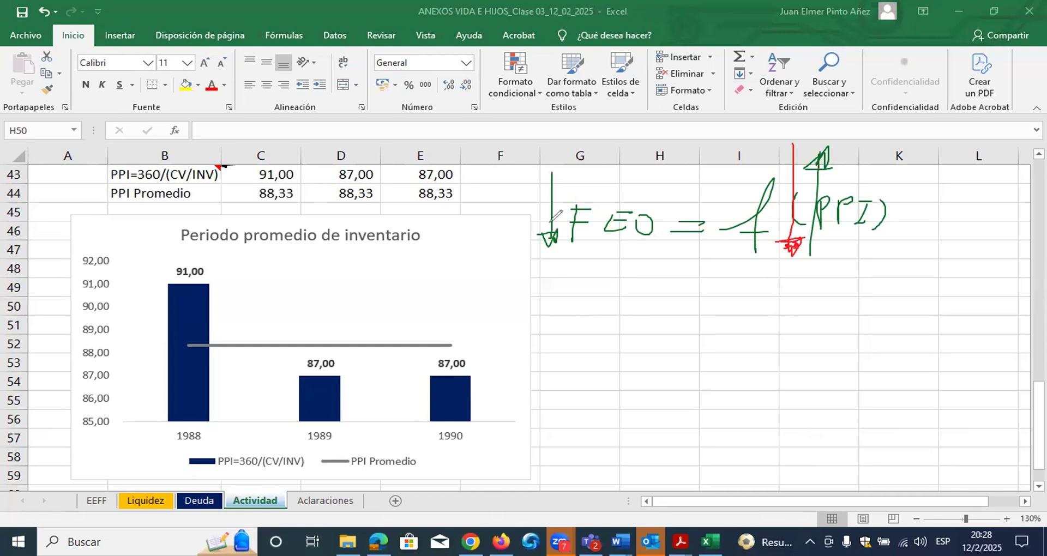
mouse_move(518, 255)
mouse_down()
mouse_move(516, 178)
mouse_move(537, 188)
mouse_move(522, 166)
mouse_up()
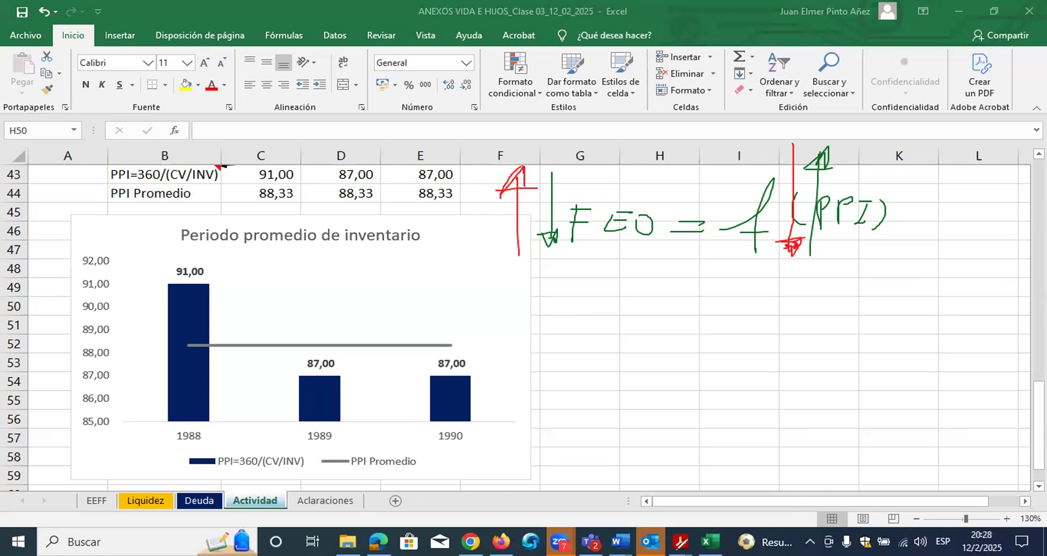
- Handwrite VE = FCL/CPPC in red below the FEO formula and circle FCL
drag(574, 300, 607, 299)
mouse_move(616, 310)
mouse_down()
mouse_move(613, 338)
mouse_move(631, 309)
mouse_move(628, 323)
mouse_up()
drag(649, 321, 678, 323)
mouse_move(723, 281)
mouse_down()
mouse_move(723, 316)
mouse_move(743, 282)
mouse_up()
drag(723, 296, 806, 310)
drag(702, 319, 812, 319)
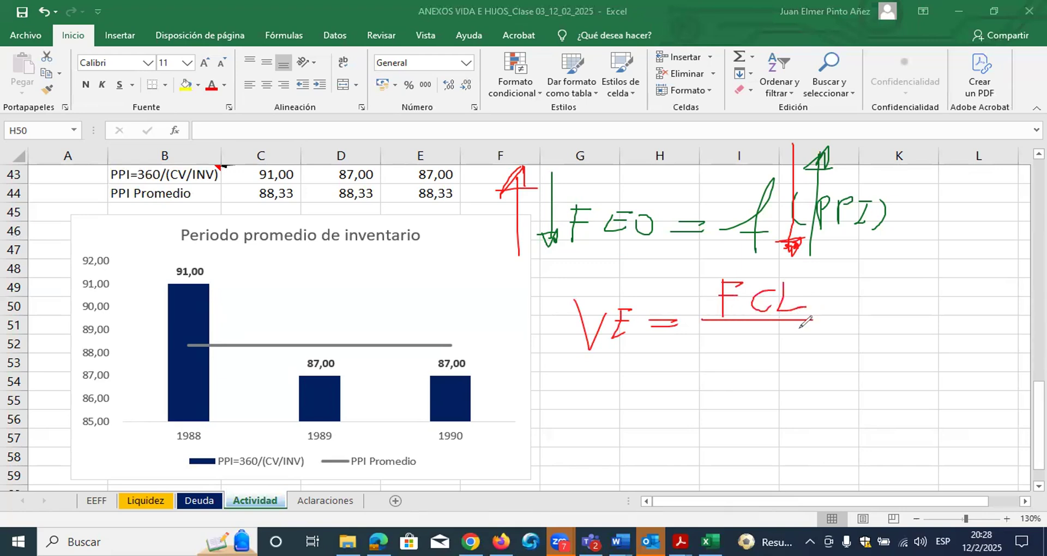
mouse_move(730, 334)
mouse_down()
mouse_move(728, 353)
mouse_move(753, 340)
mouse_move(762, 354)
mouse_move(766, 343)
mouse_move(794, 352)
mouse_up()
mouse_move(804, 279)
mouse_down()
mouse_move(747, 267)
mouse_move(711, 321)
mouse_move(814, 300)
mouse_move(800, 271)
mouse_up()
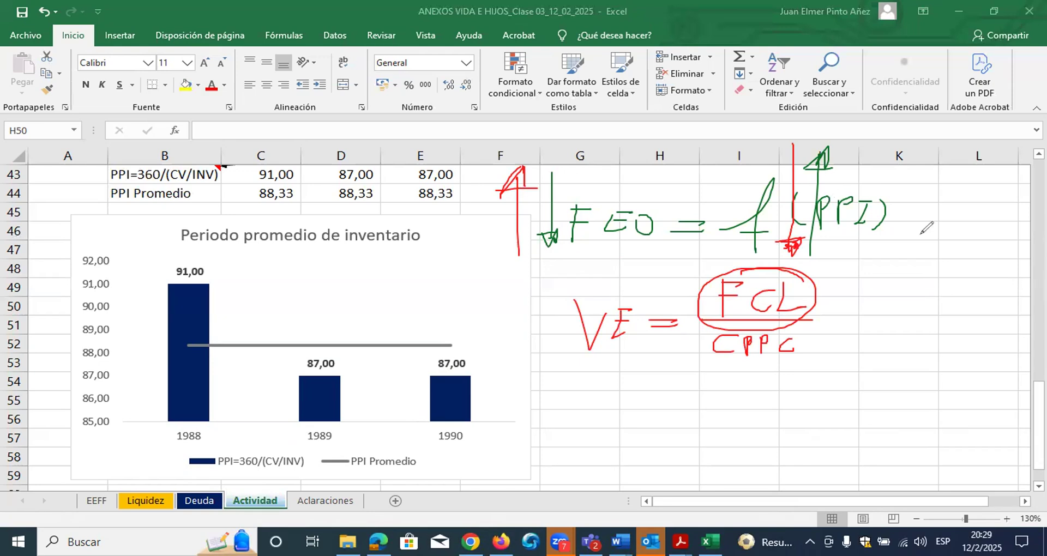
- Underline the average line, mark the 1988 to 1989 change with an arrow, write a dollar sign, and erase all annotations
drag(309, 351, 422, 352)
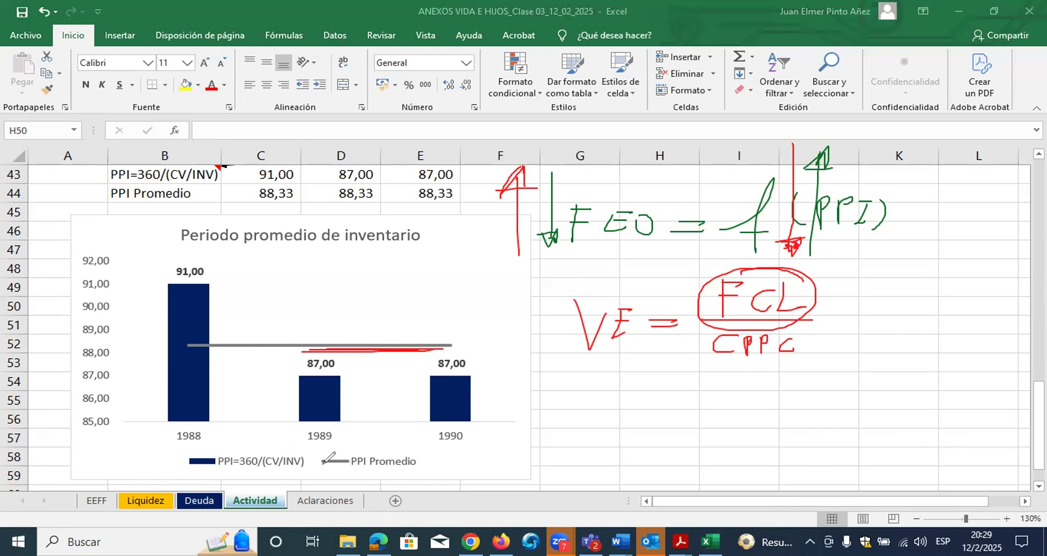
mouse_move(214, 269)
mouse_down()
mouse_move(281, 353)
mouse_move(269, 362)
mouse_move(302, 371)
mouse_move(312, 350)
mouse_up()
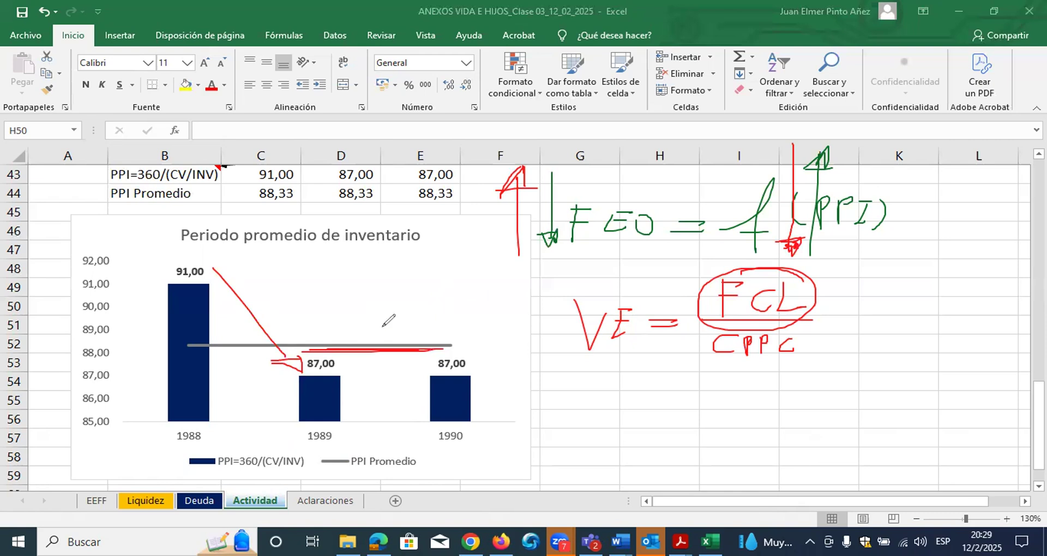
mouse_move(974, 192)
mouse_down()
mouse_move(909, 202)
mouse_move(889, 232)
mouse_up()
mouse_move(920, 176)
mouse_down()
mouse_move(908, 275)
mouse_move(914, 267)
mouse_up()
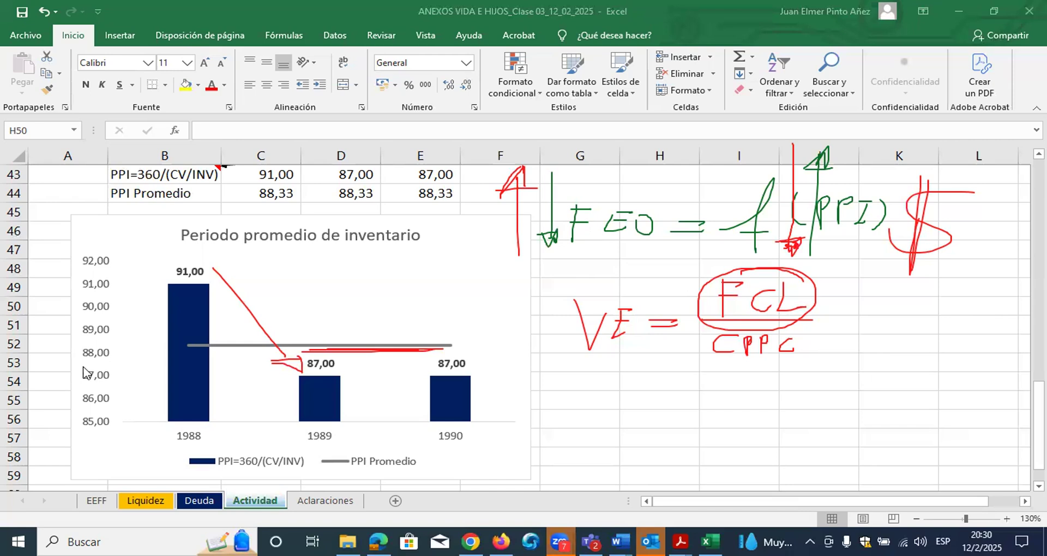
click(83, 373)
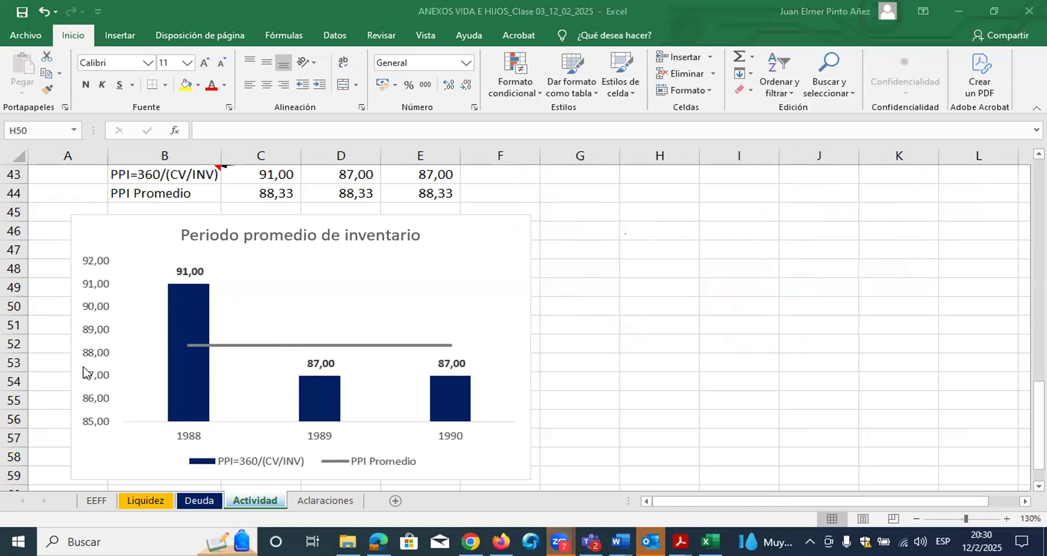
- Copy the header row B42:E42 to B62 below the PPI chart and select cell B64
click(629, 230)
scroll(629, 230, up, 1)
drag(141, 218, 413, 219)
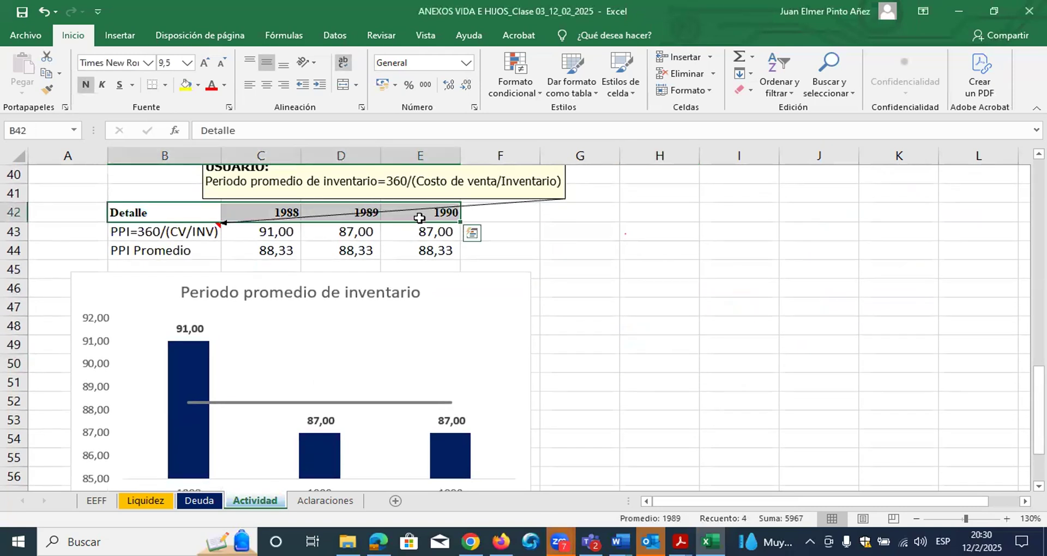
key(ctrl+c)
scroll(393, 343, down, 2)
scroll(392, 344, down, 2)
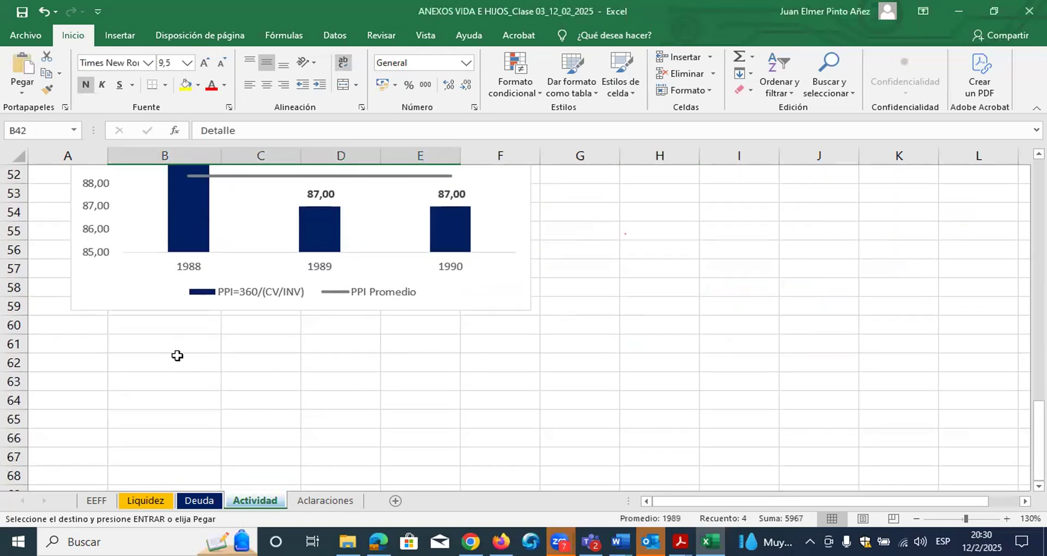
click(180, 366)
key(ctrl+v)
click(194, 394)
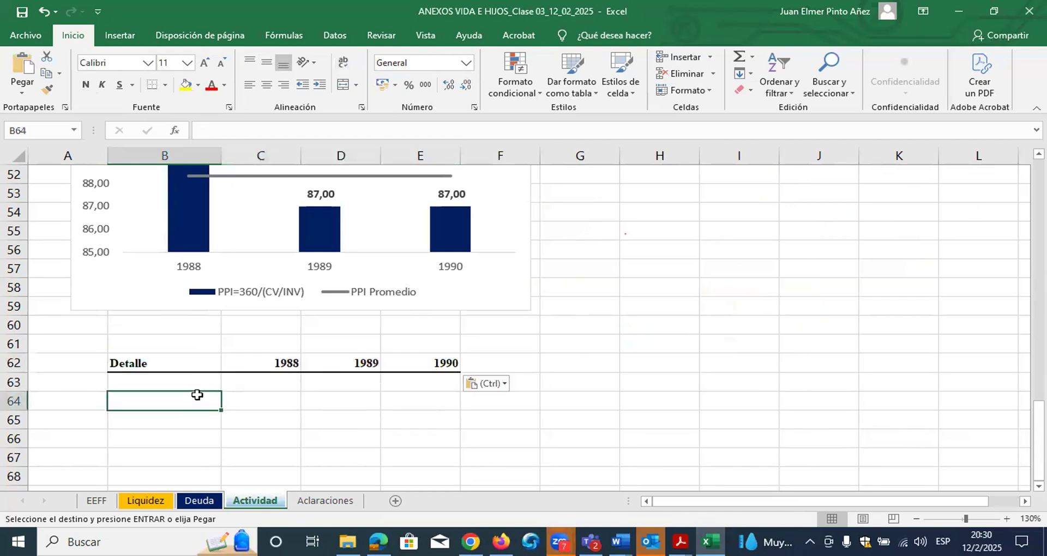
- Enter the label PPP=360/(CV/C*P) in cell B63 and widen column B to fit it
scroll(204, 379, down, 1)
scroll(203, 379, down, 2)
click(211, 264)
text(PPP)
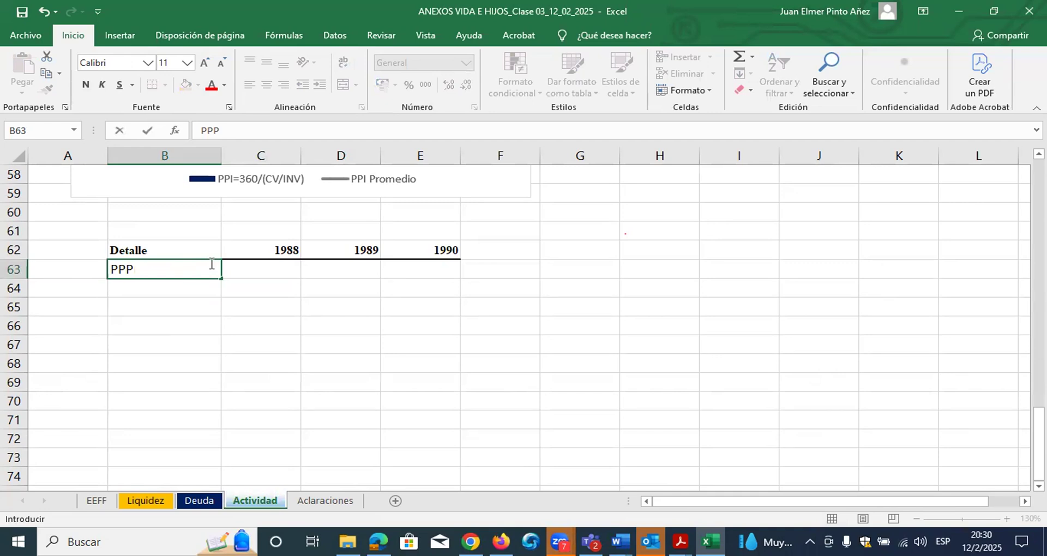
text(=)
click(367, 84)
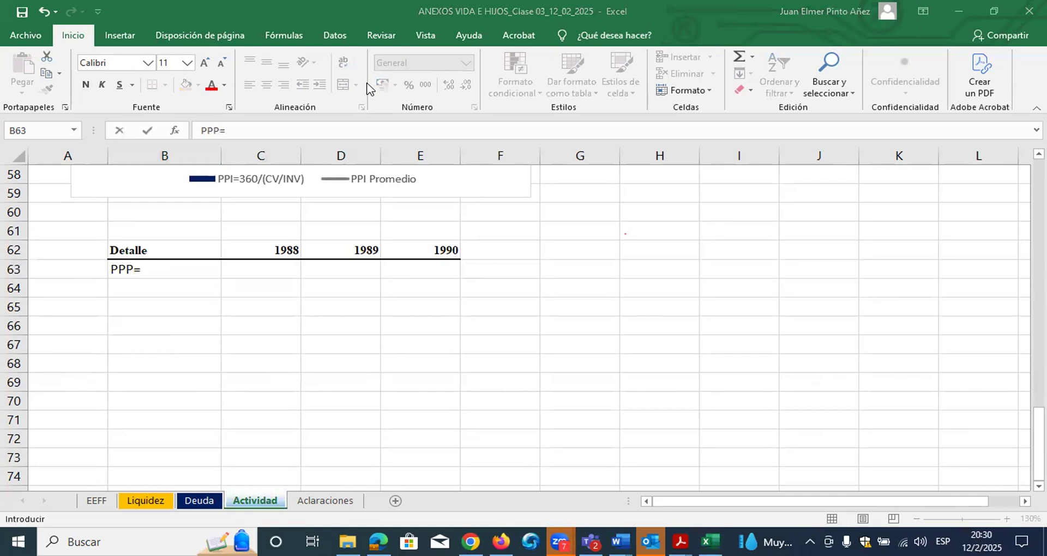
click(198, 269)
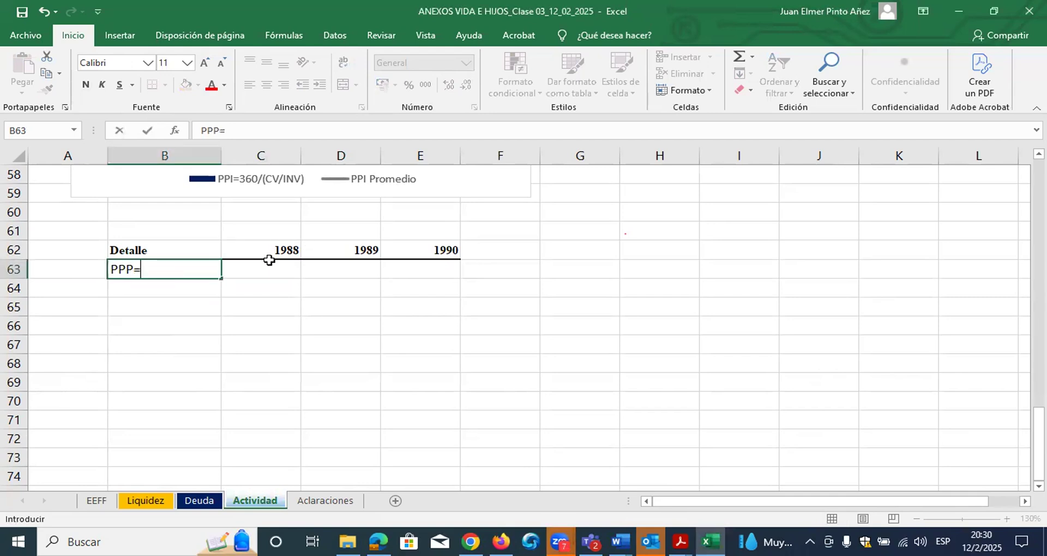
text(360/(CV)
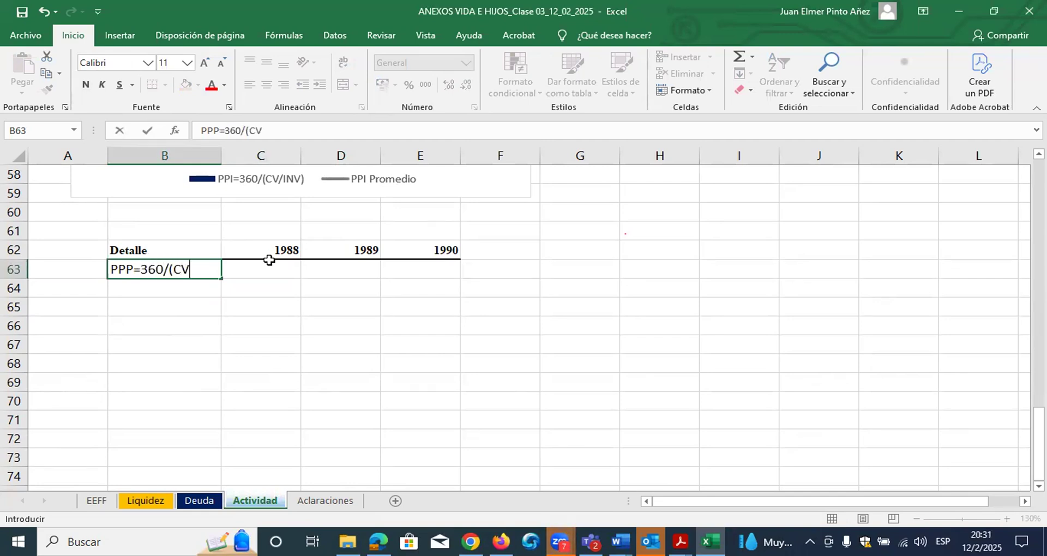
text(/C*P))
click(224, 285)
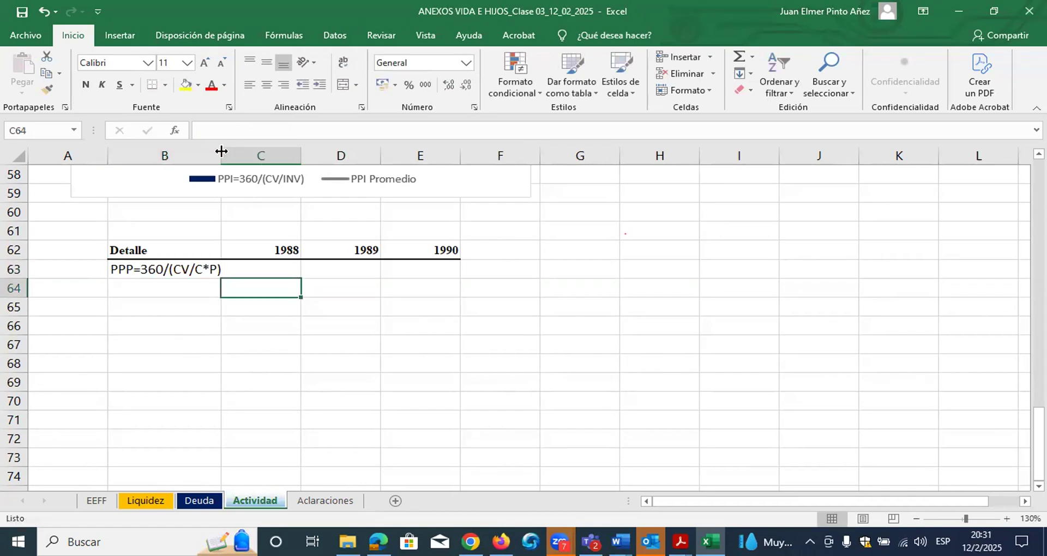
drag(221, 151, 229, 151)
- Add a comment to B63 reading "Periodo promedio de pago=360/(Costo de venta/Cuentas por pagar)"
click(223, 270)
right_click(191, 273)
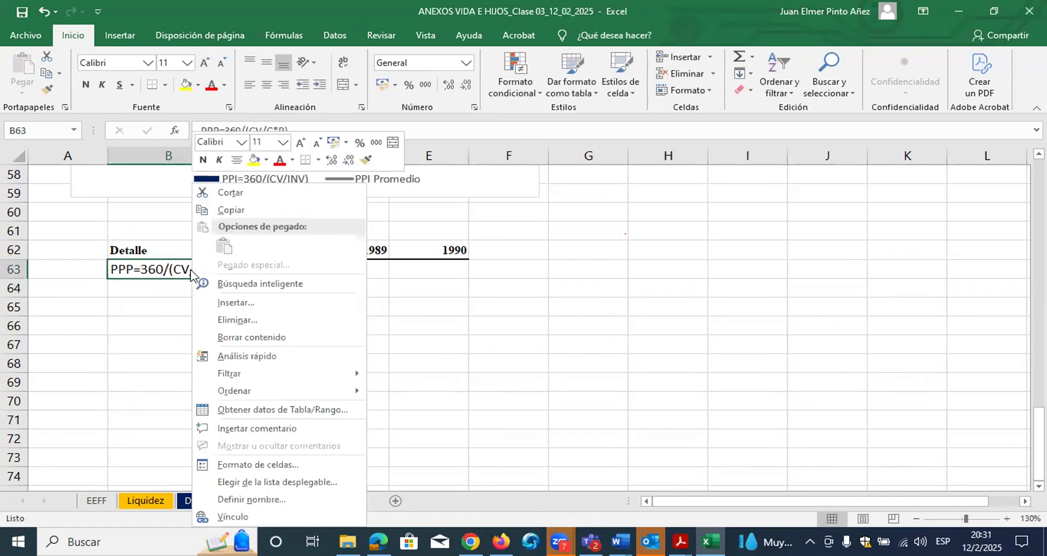
click(254, 429)
text(Periodo promedio de pago=)
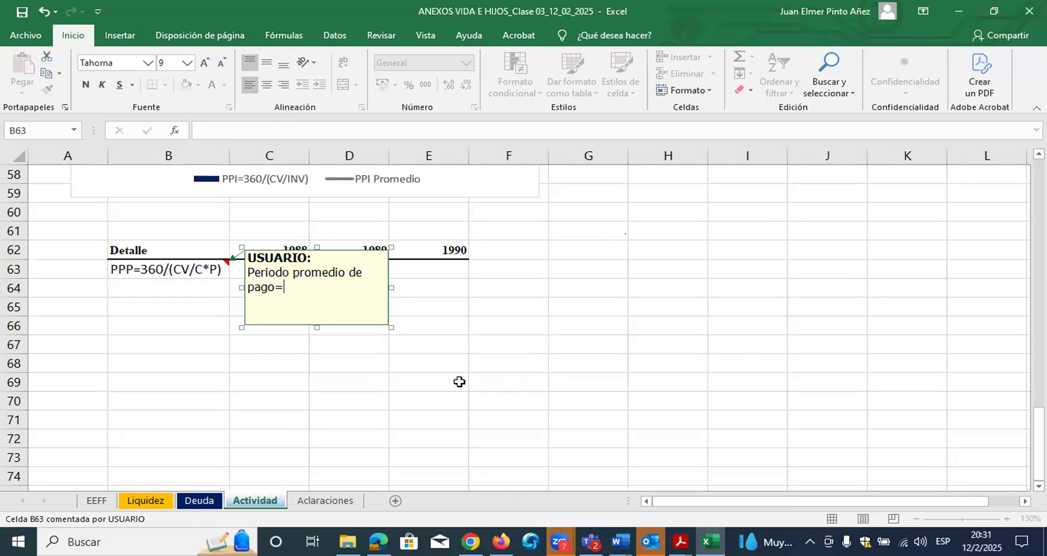
text(360/(Costo de venta)
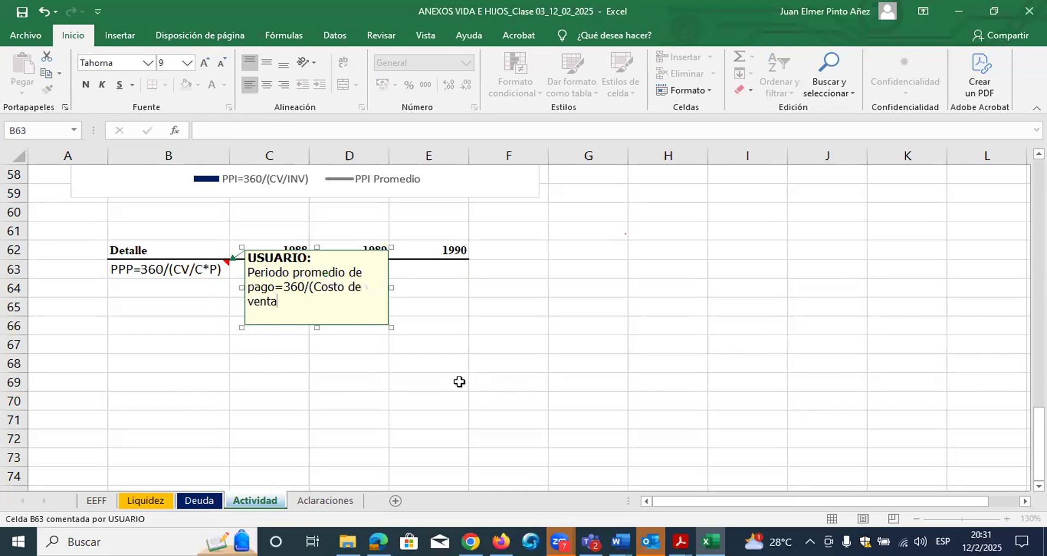
text(/Cuentas por pag)
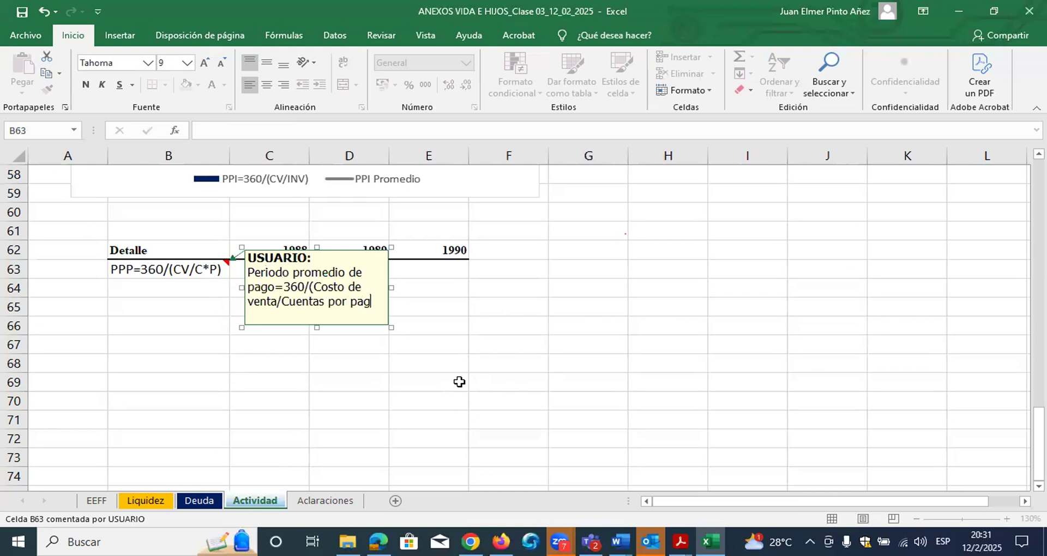
text(ar))
click(587, 371)
- Keep the B63 comment permanently visible, widen it so the formula fits on one line, and move it above the table's header row
click(194, 270)
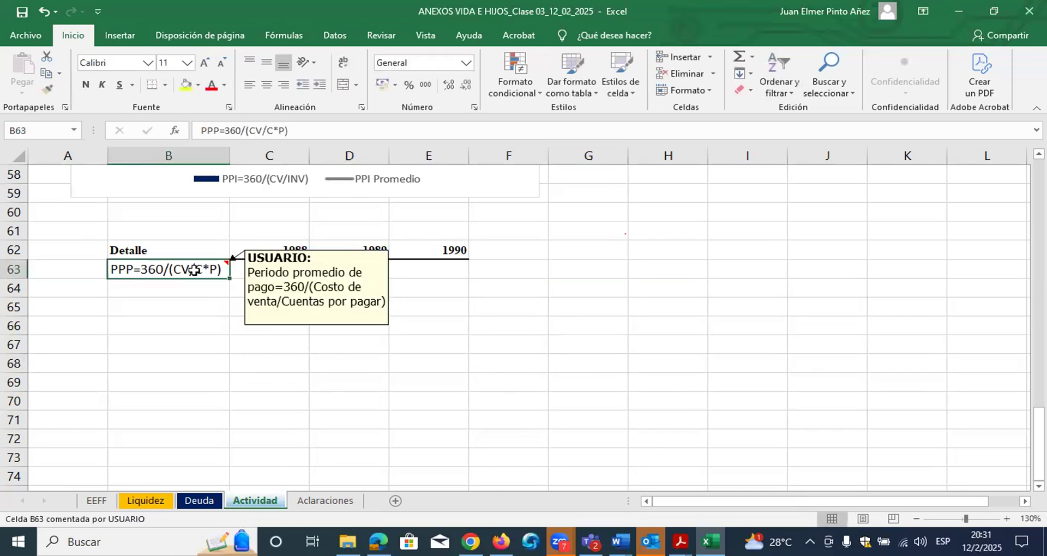
right_click(193, 270)
click(231, 440)
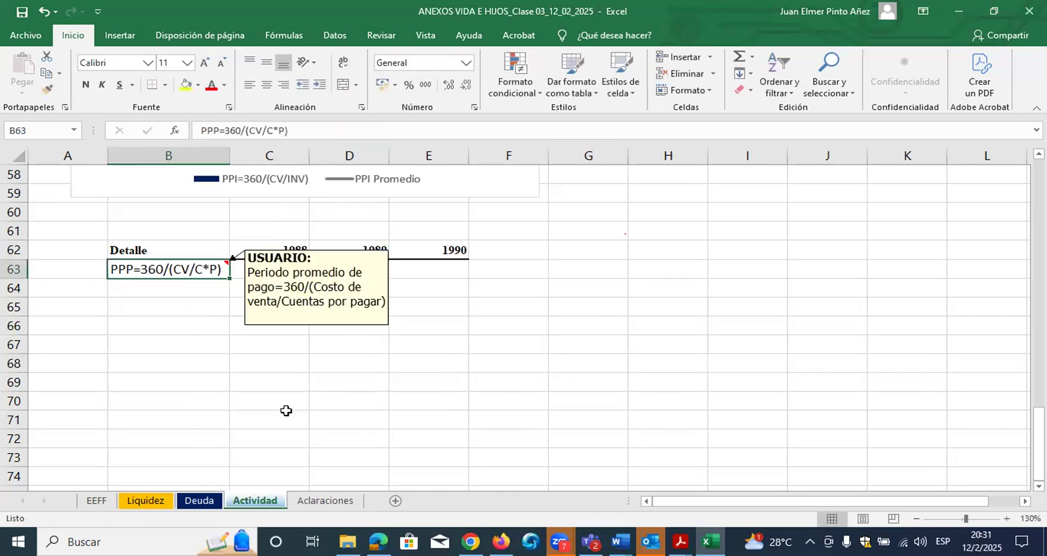
click(389, 288)
drag(391, 287, 635, 260)
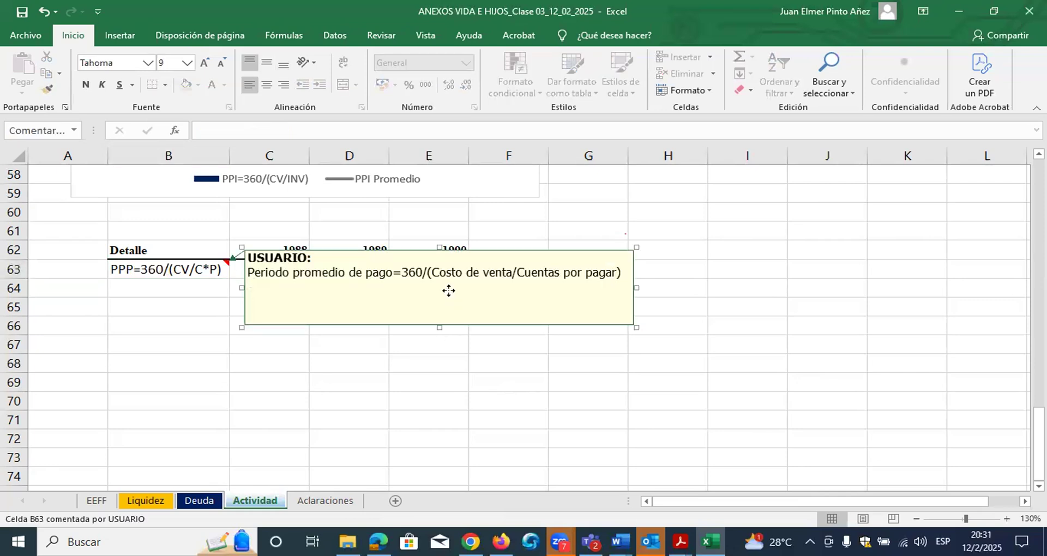
drag(453, 288, 455, 254)
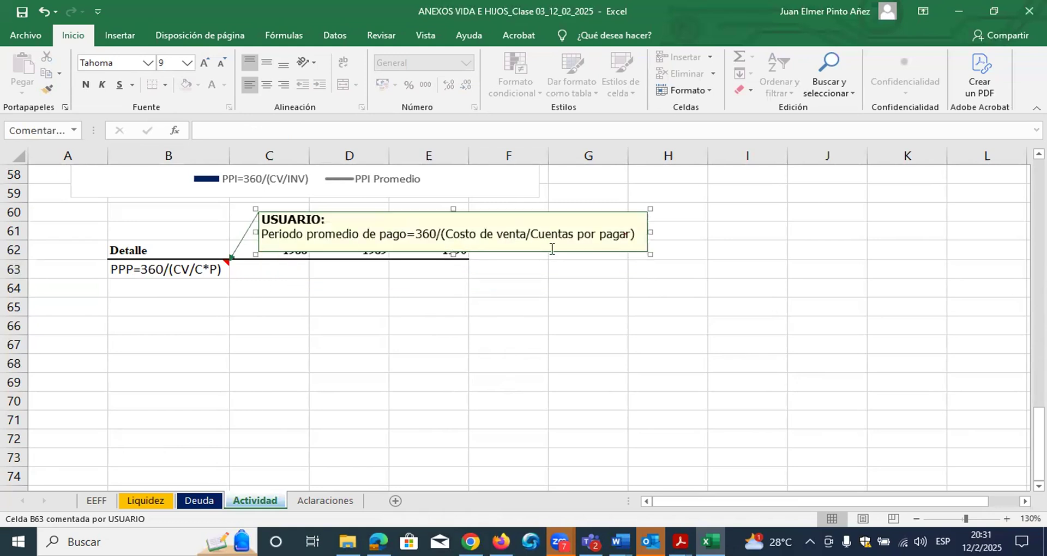
drag(654, 208, 662, 192)
click(427, 306)
- Enter the label PPP Promedio in cell B64
click(183, 289)
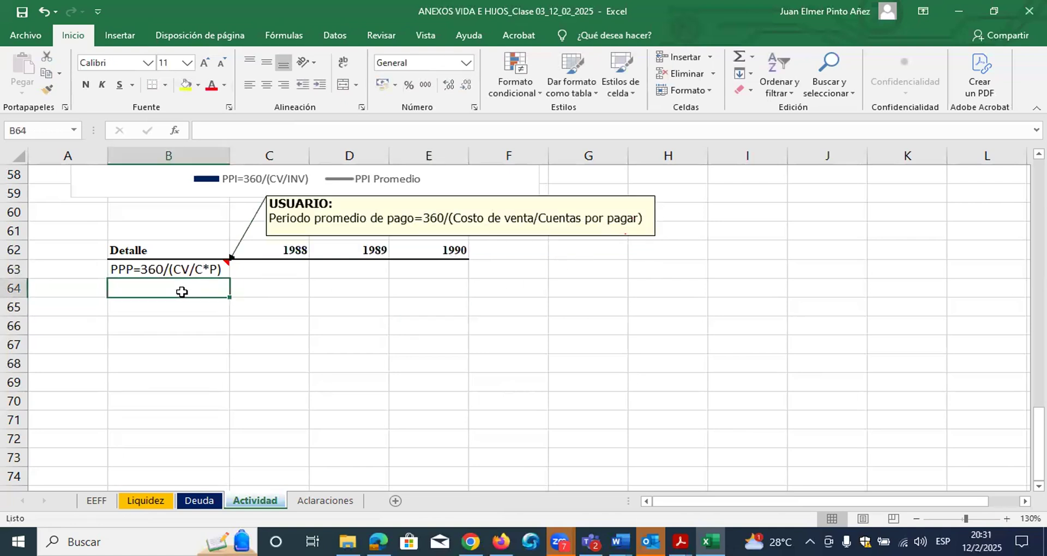
text(PPP Pro)
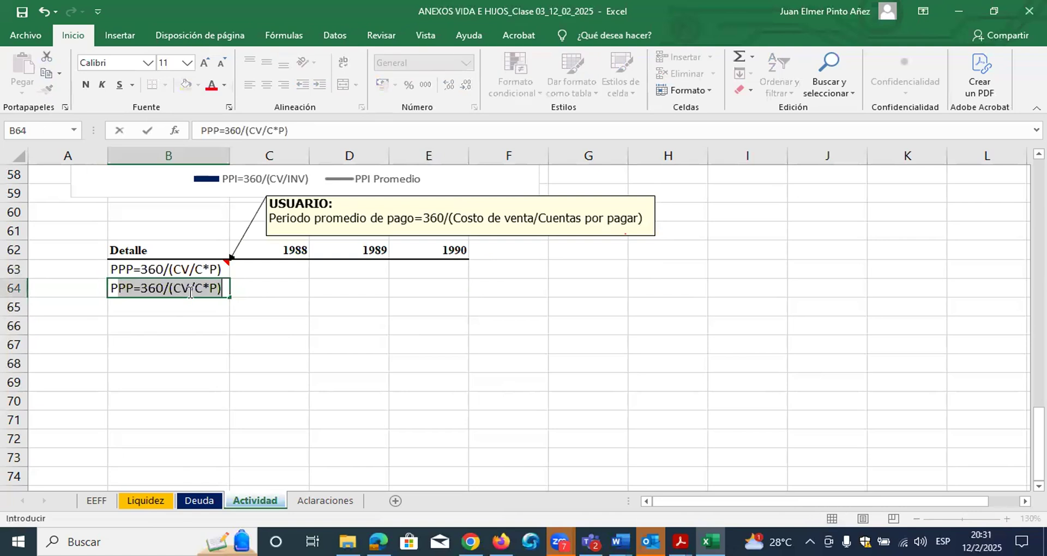
text(medio)
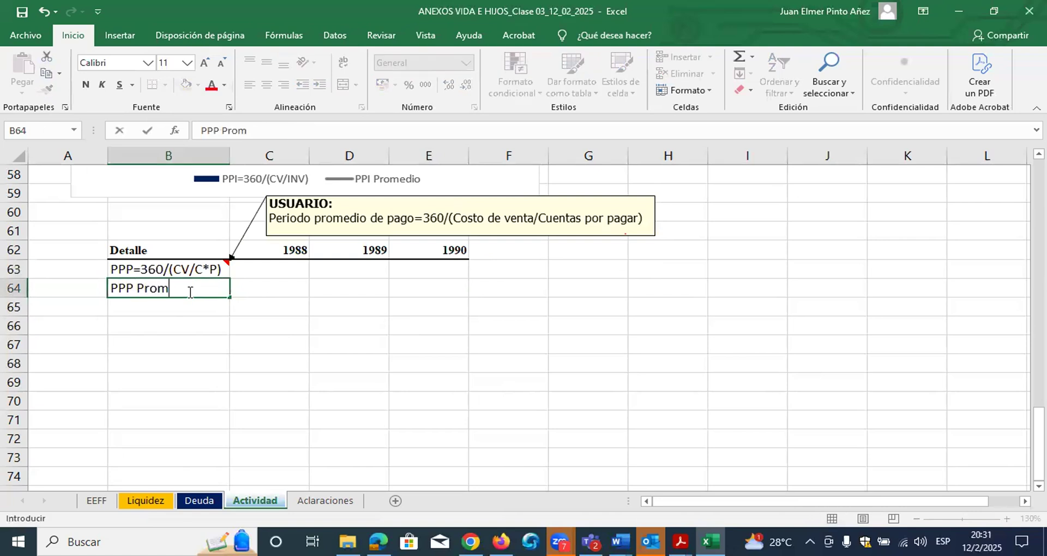
key(Return)
- Calculate the 1988 payment period in C63 as =360/(EEFF!B6/EEFF!B36), using Costo ventas and Proveedores from the EEFF sheet
key(Right)
key(Up)
key(Up)
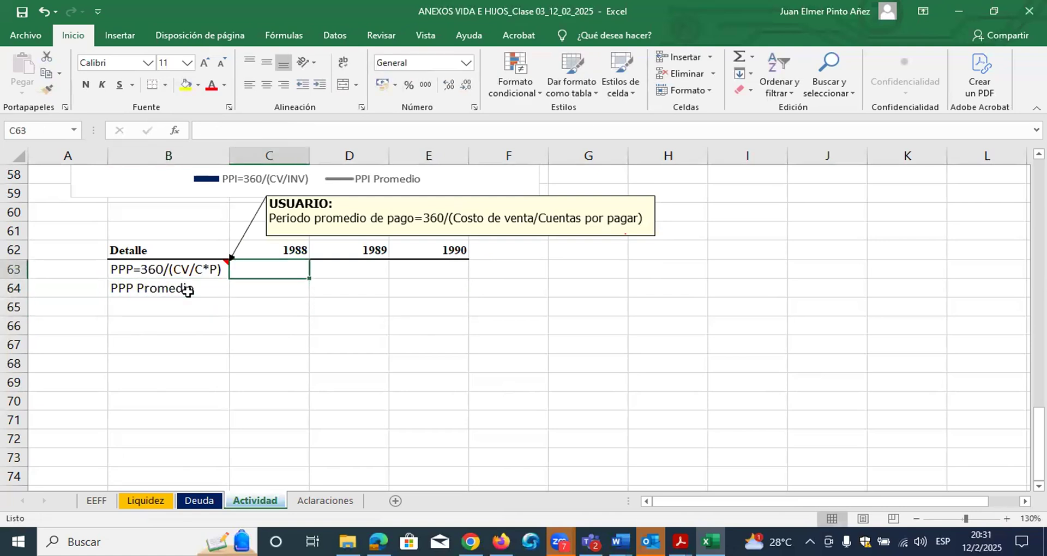
text(=360/()
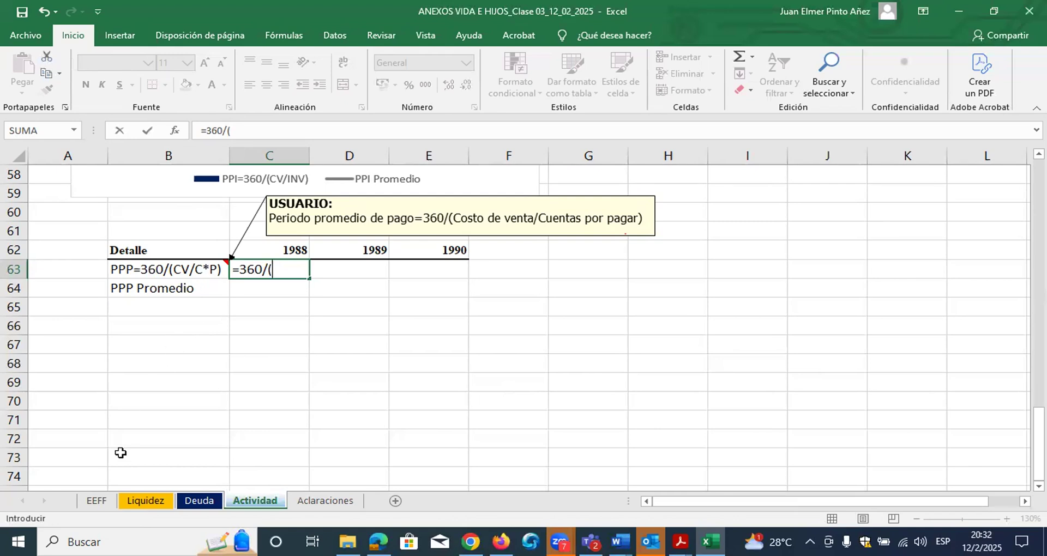
click(95, 502)
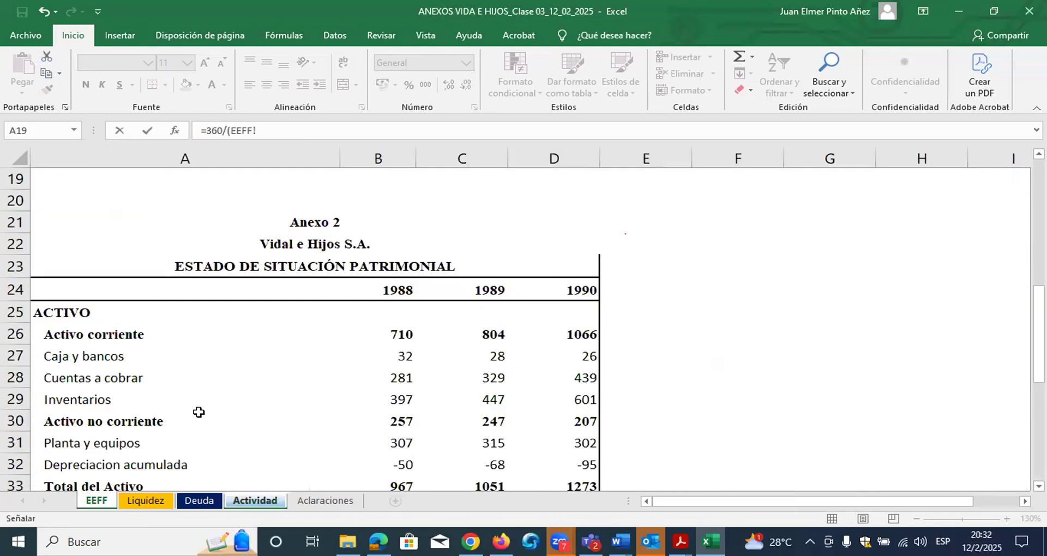
scroll(198, 413, down, 1)
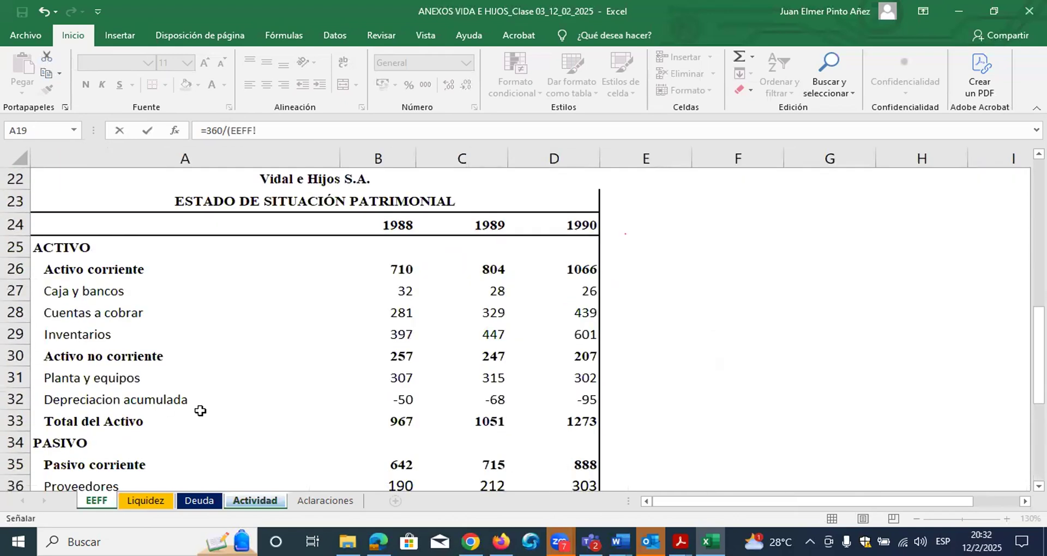
scroll(200, 410, down, 5)
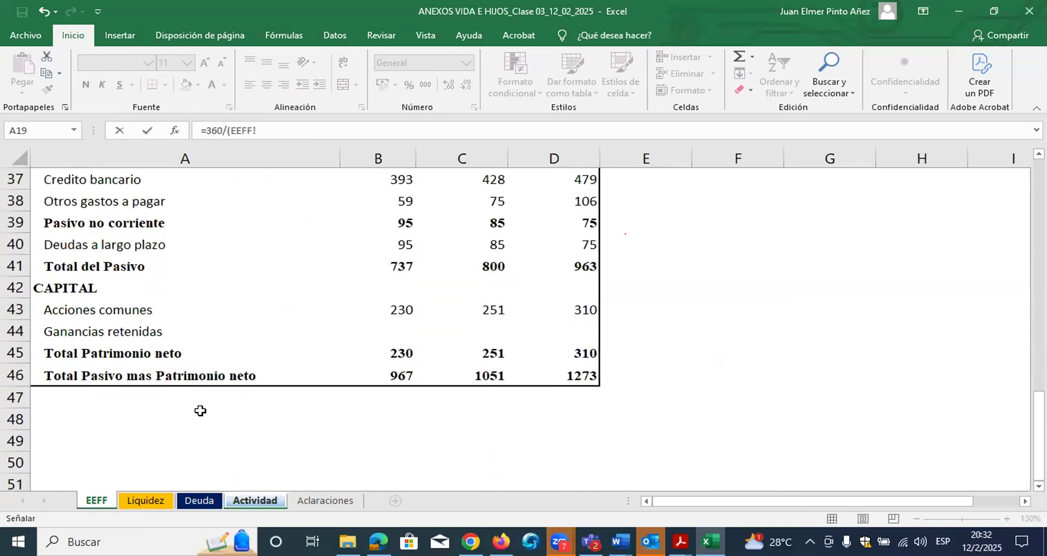
drag(1039, 406, 1039, 197)
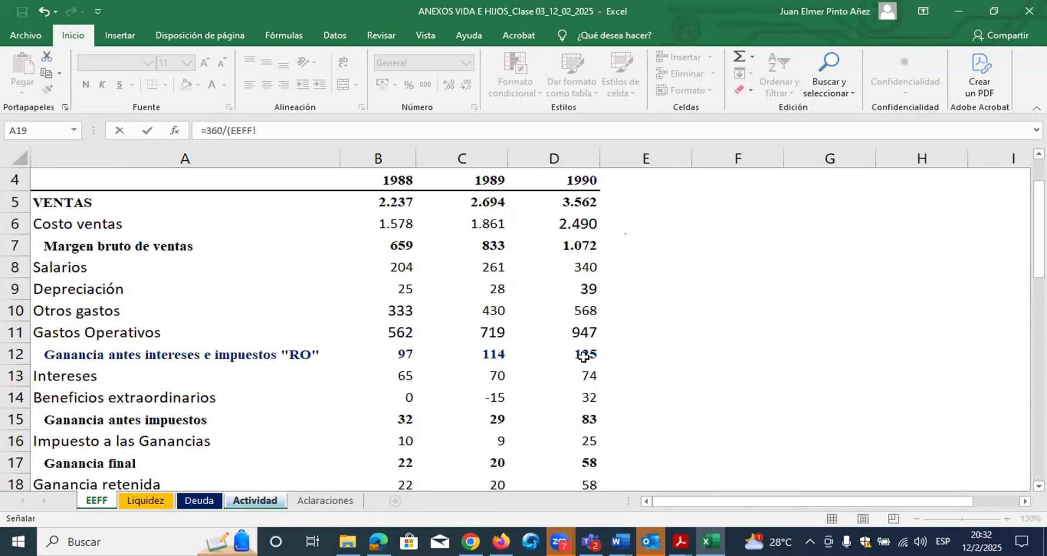
click(404, 225)
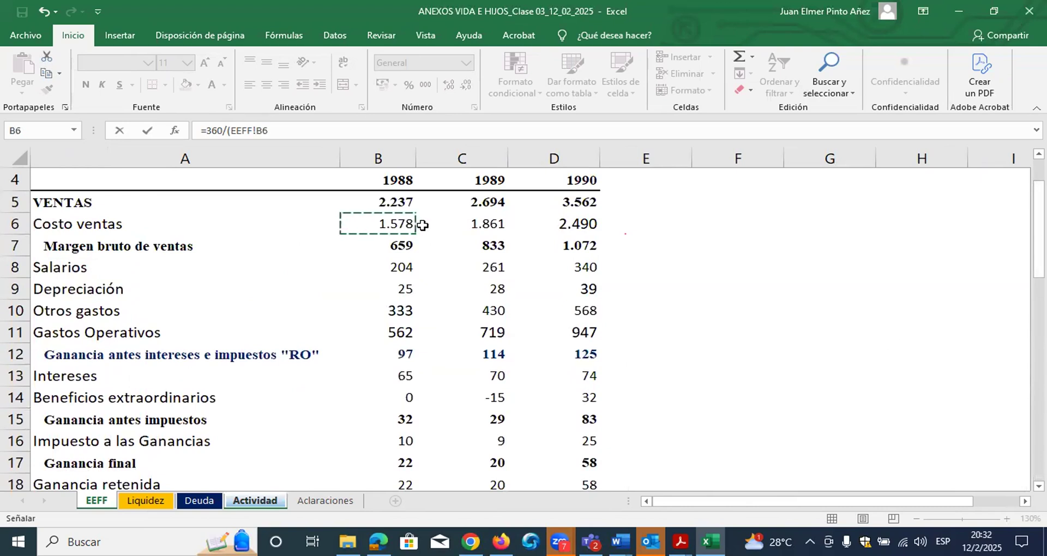
text(/)
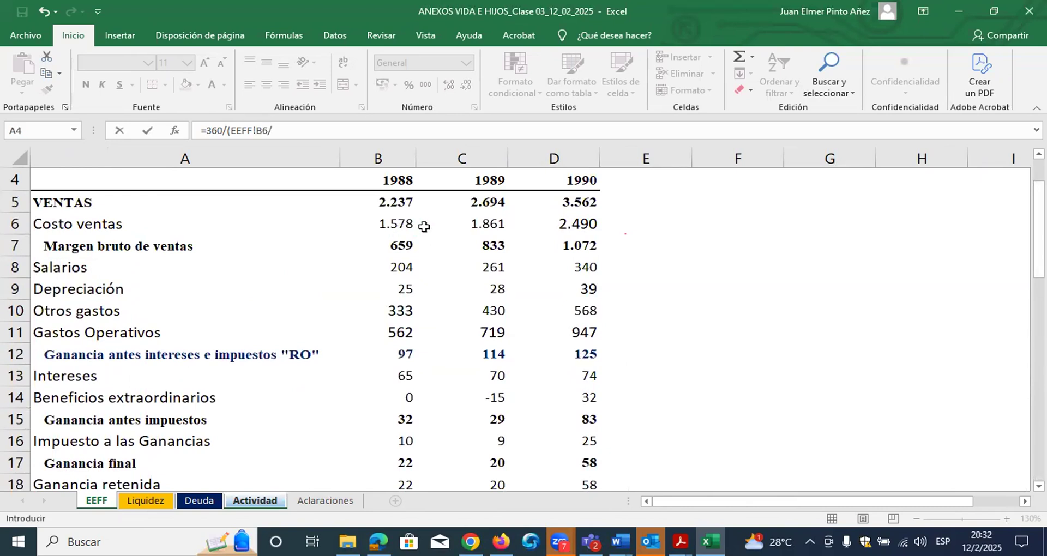
drag(1039, 218, 1039, 401)
click(404, 312)
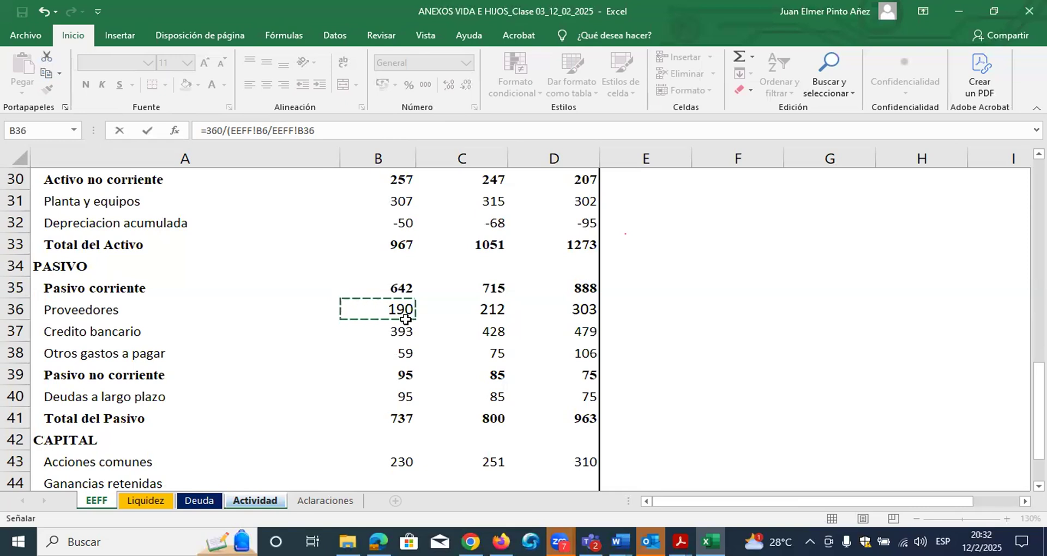
text())
key(Return)
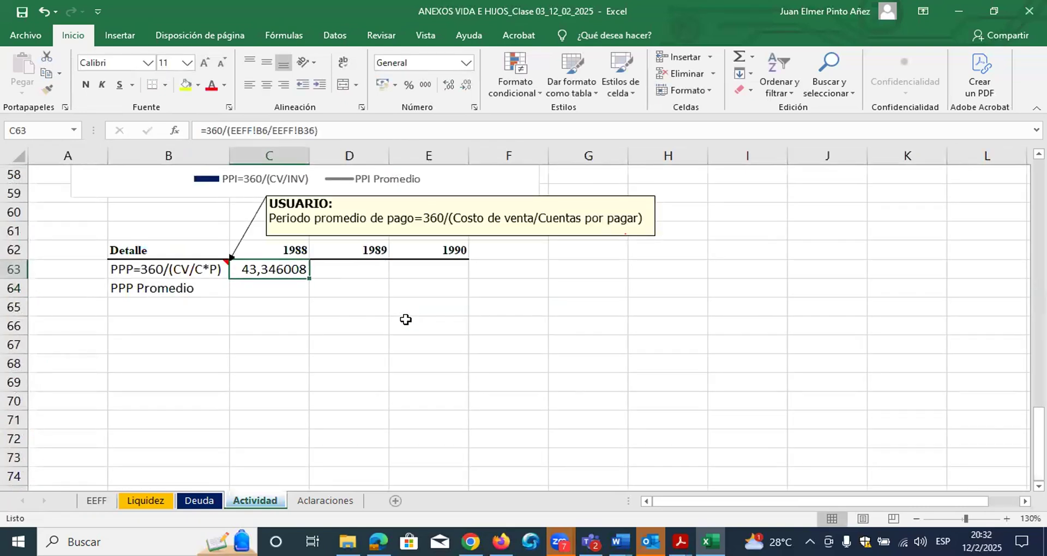
- Copy the 1988 PPP formula across to the 1989 and 1990 columns
key(ctrl+c)
key(shift+Right)
key(shift+Right)
key(ctrl+v)
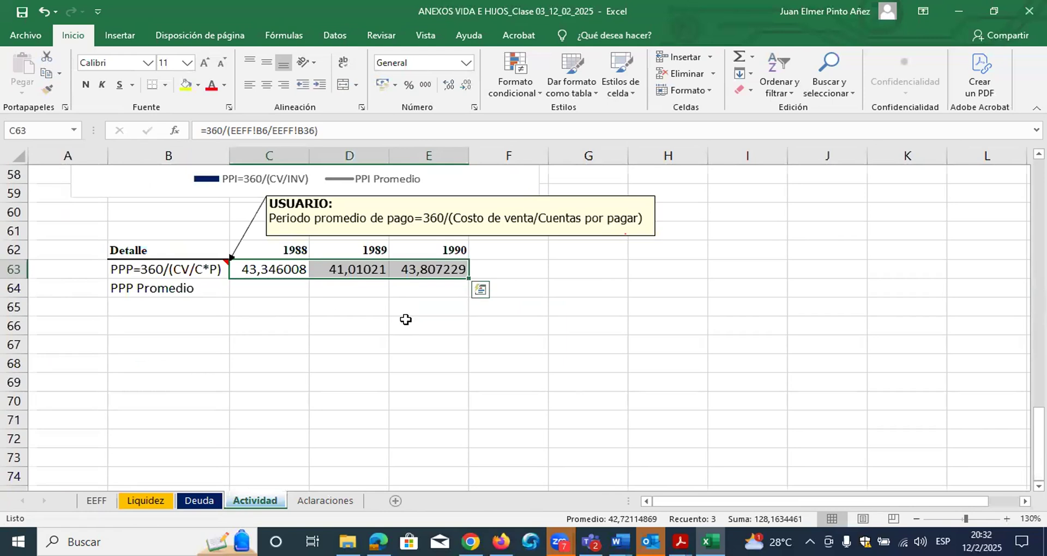
- Wrap the C63 formula in REDONDEAR.MAS with 0 decimals to round the payment period up
double_click(258, 269)
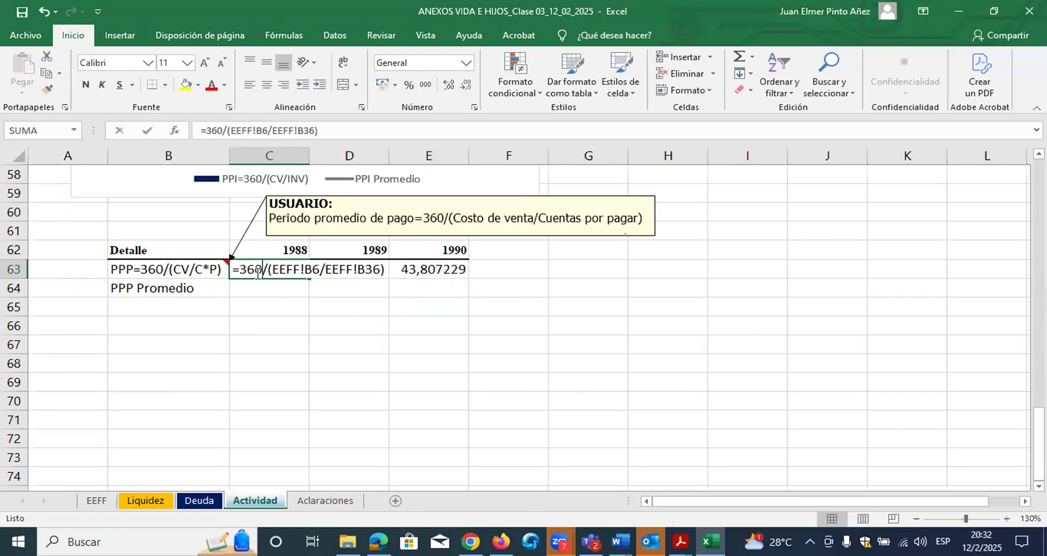
click(243, 268)
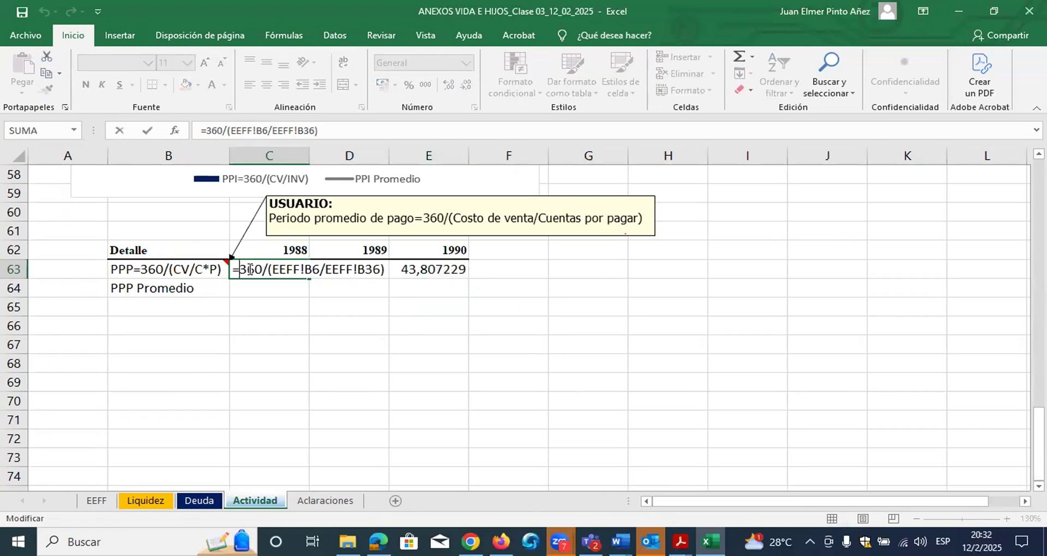
text(redn)
click(254, 269)
text(on)
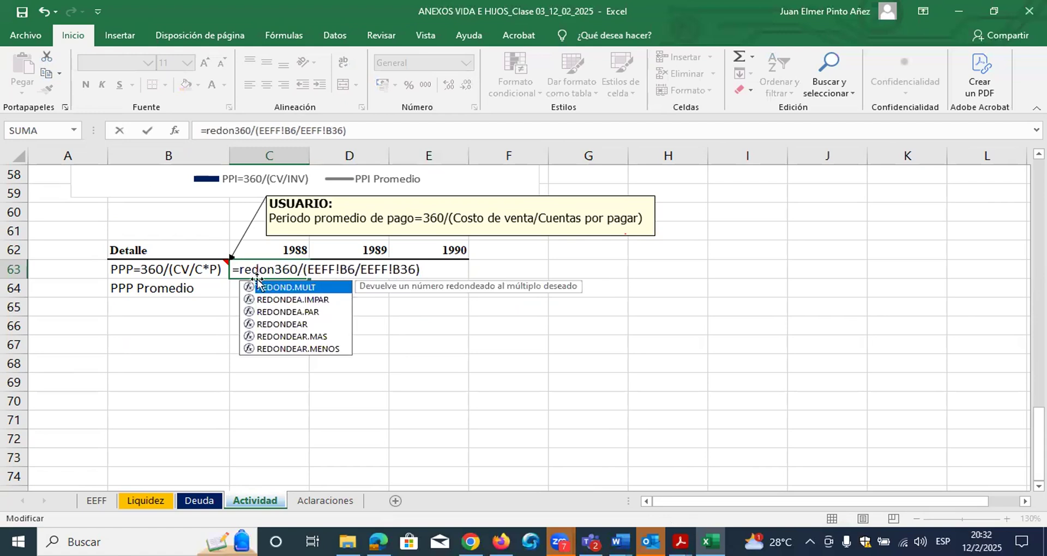
double_click(313, 337)
text(;0))
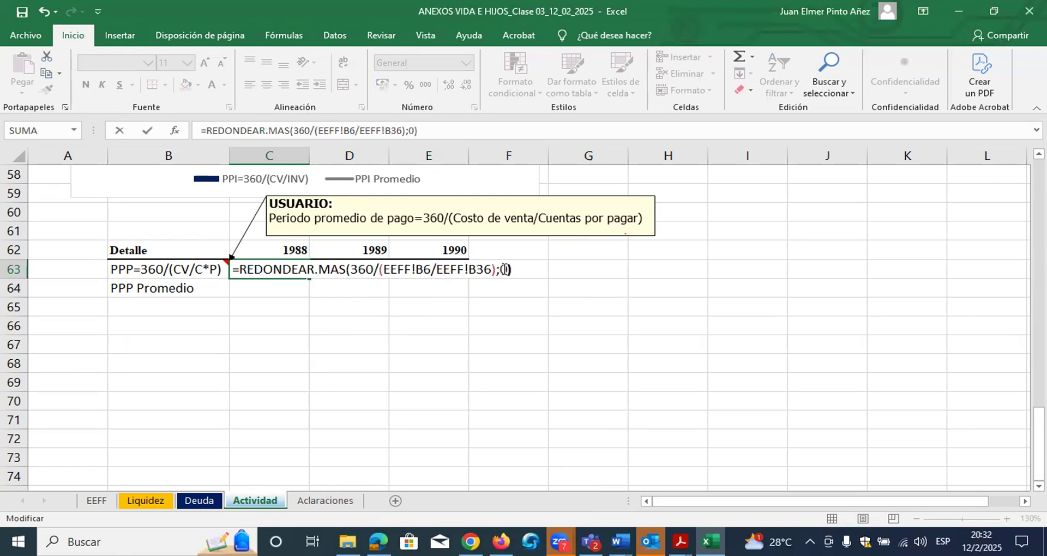
key(ctrl+Return)
- Copy the rounded-up formula from C63 into D63:E63
key(ctrl+c)
key(shift+Right)
key(shift+Right)
key(ctrl+v)
- Calculate the three-year average in C64 with =PROMEDIO($C$63:$E$63), using absolute references
key(Down)
key(Left)
key(Right)
text(=prom)
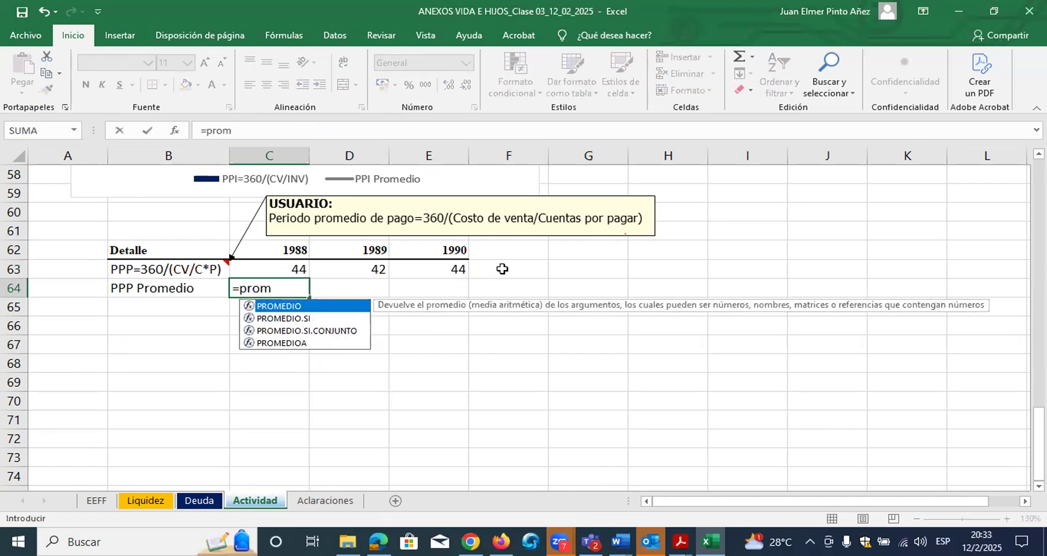
double_click(298, 305)
drag(305, 270, 433, 263)
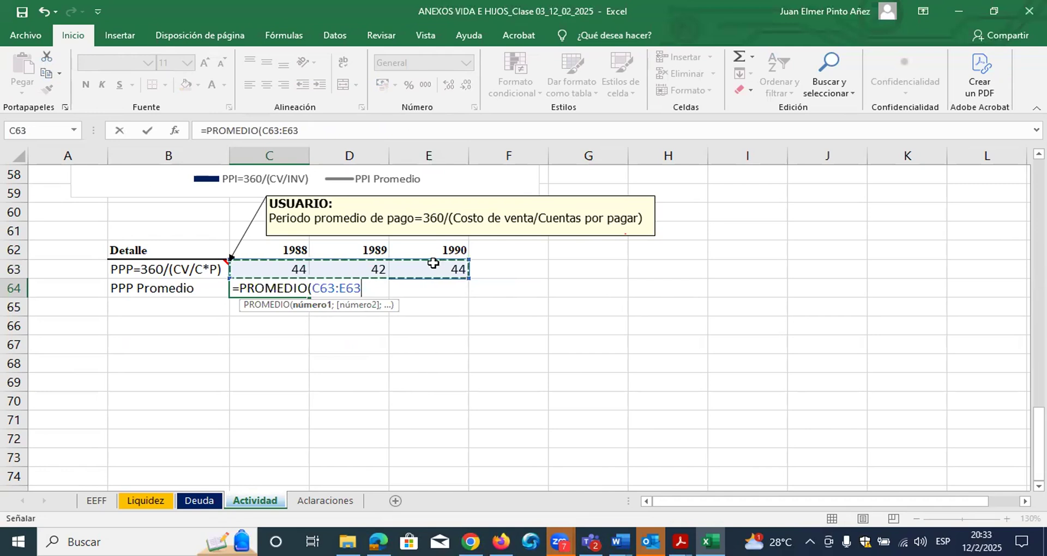
key(F4)
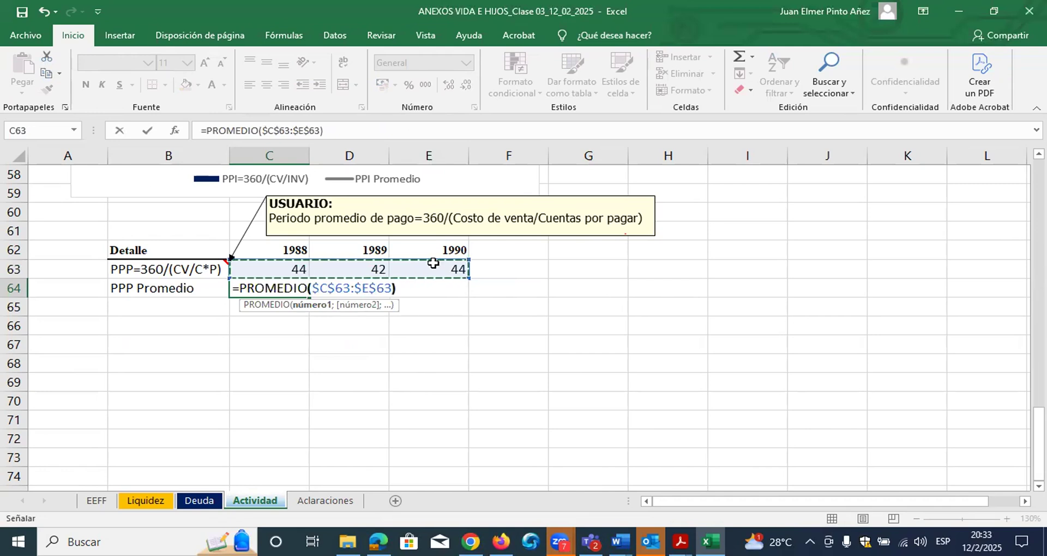
text())
key(ctrl+Return)
- Copy the average formula from C64 into D64:E64
key(ctrl+c)
key(shift+Right)
key(shift+Right)
key(Return)
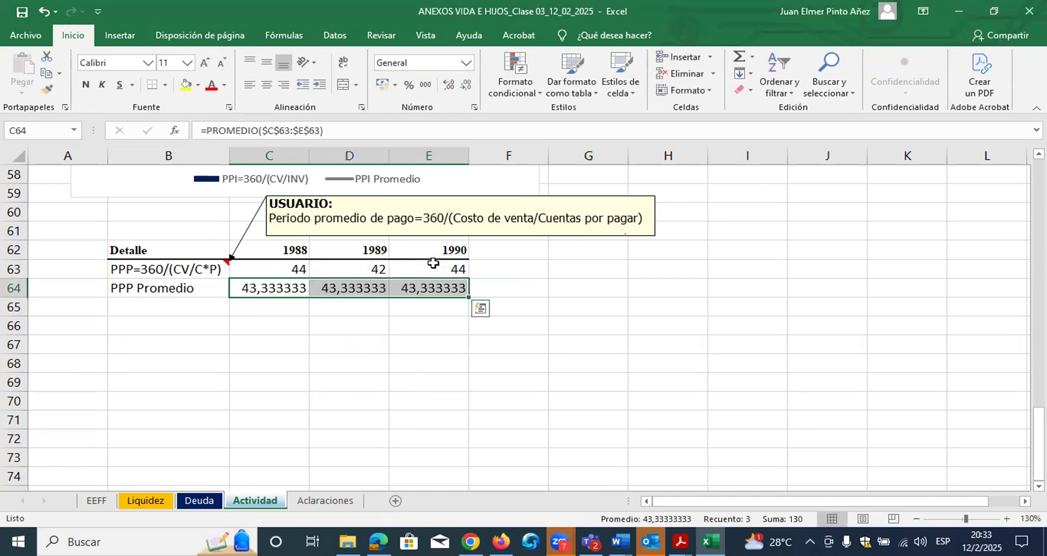
- Apply the comma number style to the payment period averages in C64:E64
click(425, 85)
click(423, 344)
- Insert the recommended column and line chart from B62:E64 and place it directly below the PPP table
drag(156, 253, 441, 289)
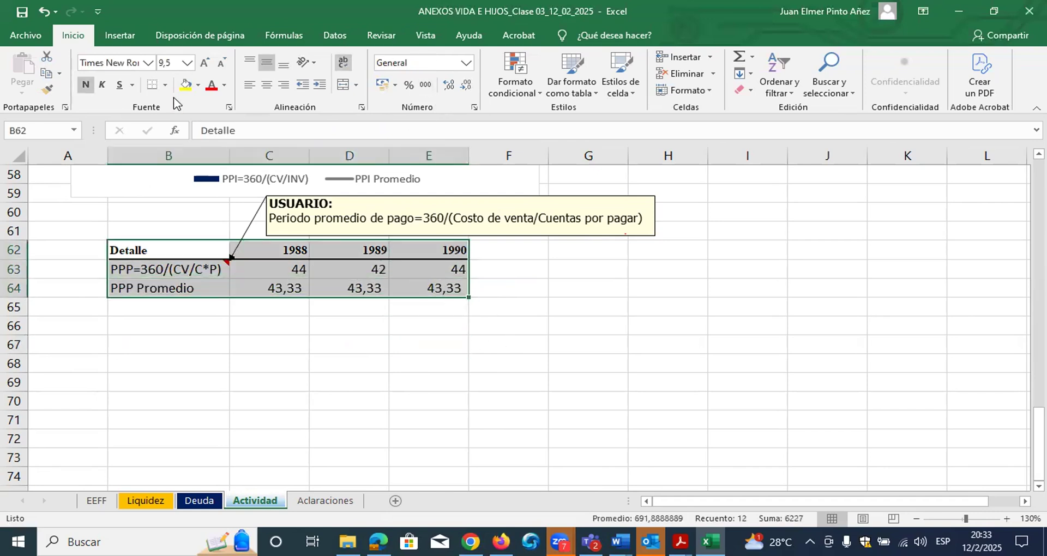
click(119, 35)
click(424, 81)
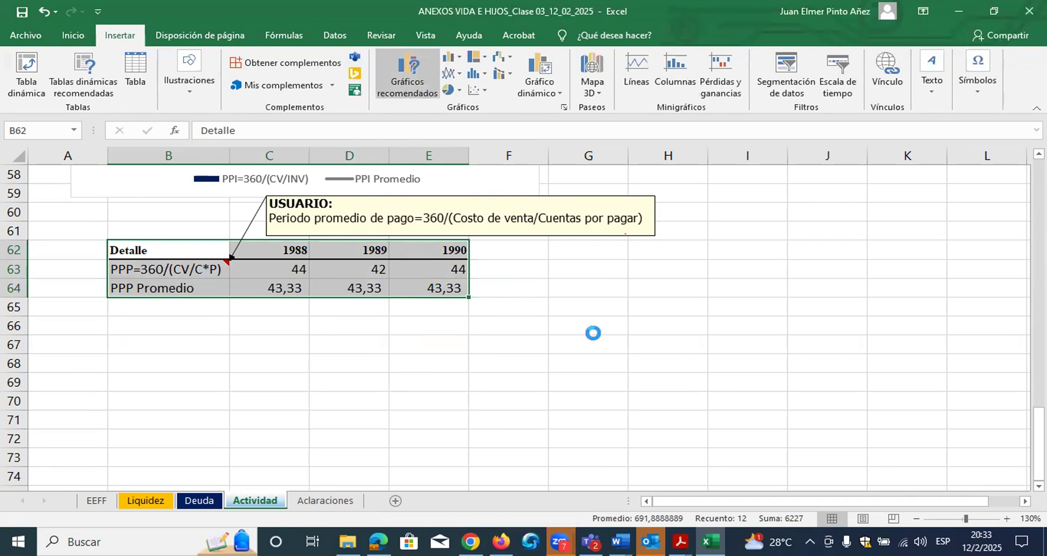
click(667, 465)
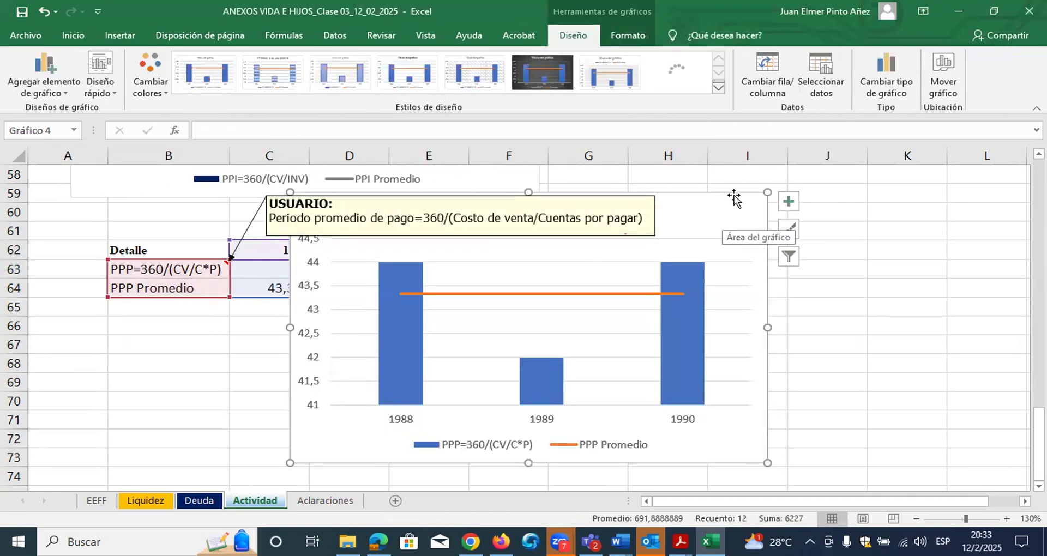
drag(733, 199, 565, 311)
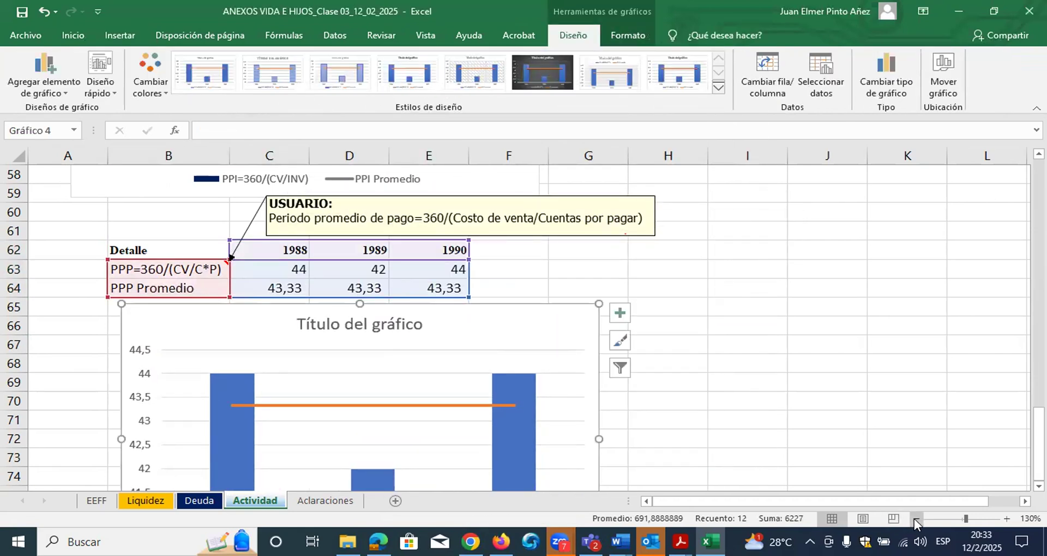
click(916, 519)
drag(555, 222, 463, 231)
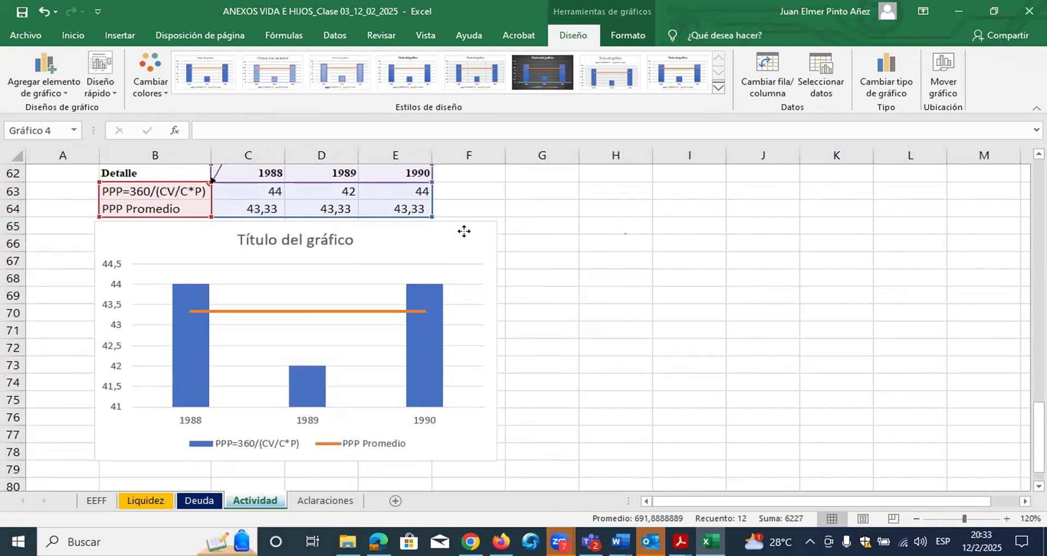
- Change the chart title to "Periodo promedio de pago"
click(260, 241)
click(251, 241)
drag(245, 241, 356, 240)
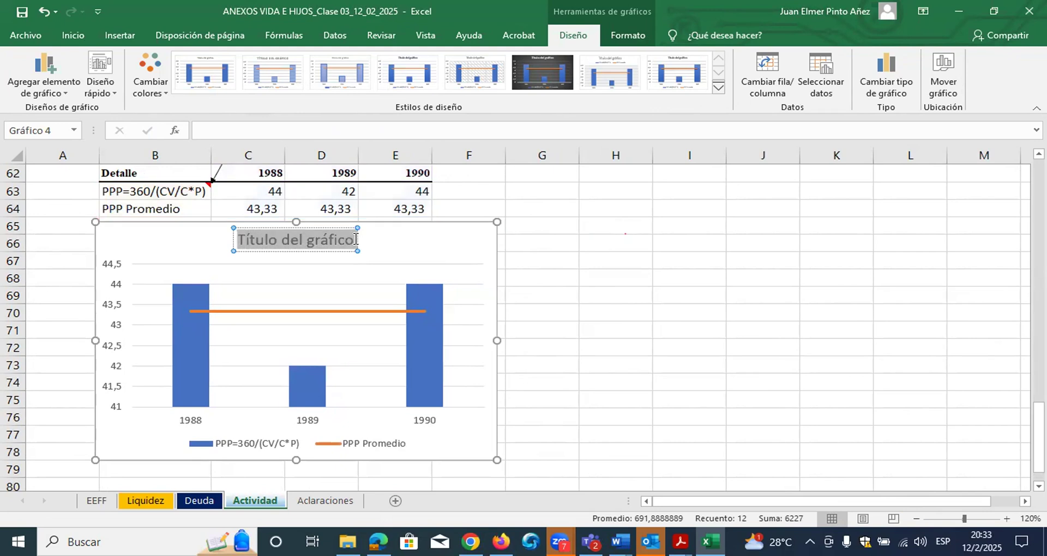
text(Periodo promedio de pago)
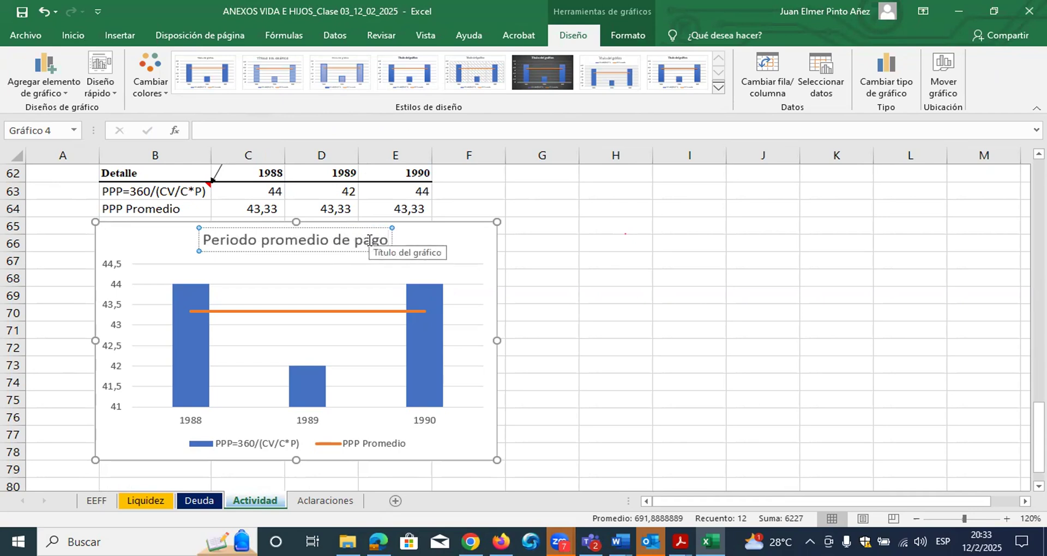
click(680, 271)
- Fill the PPP=360/(CV/C*P) columns of the chart with the standard dark blue
click(428, 290)
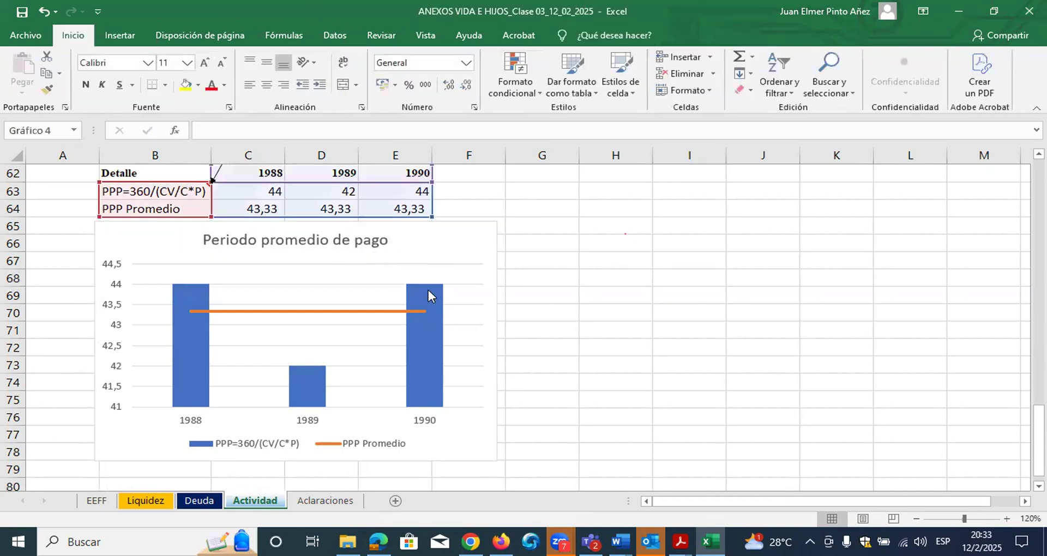
double_click(446, 296)
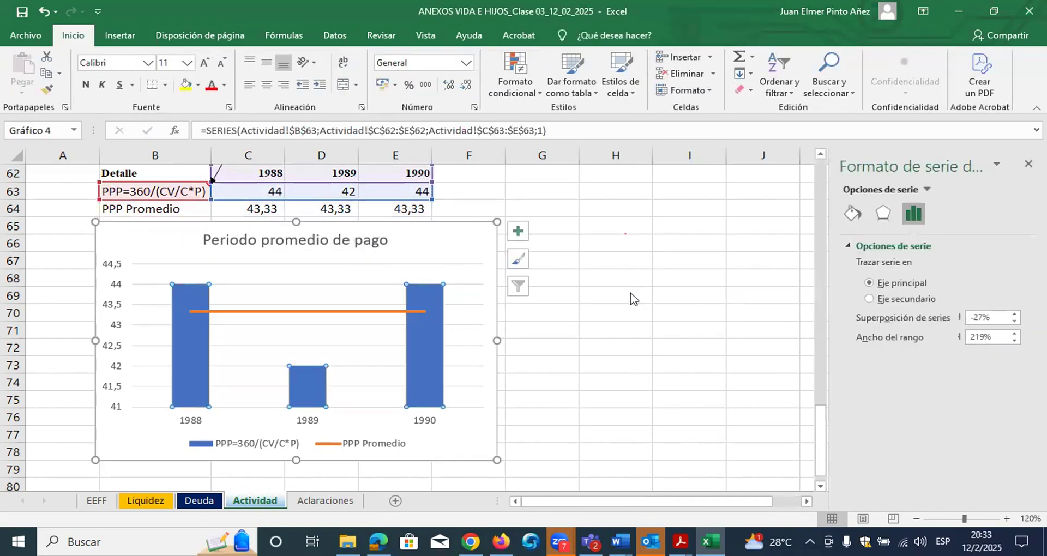
click(852, 213)
click(1006, 391)
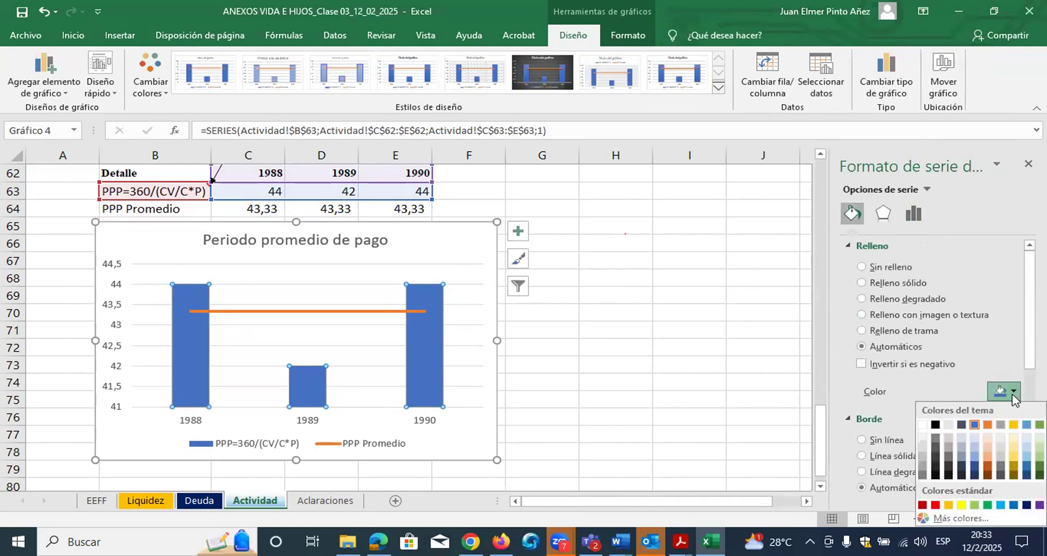
click(1026, 505)
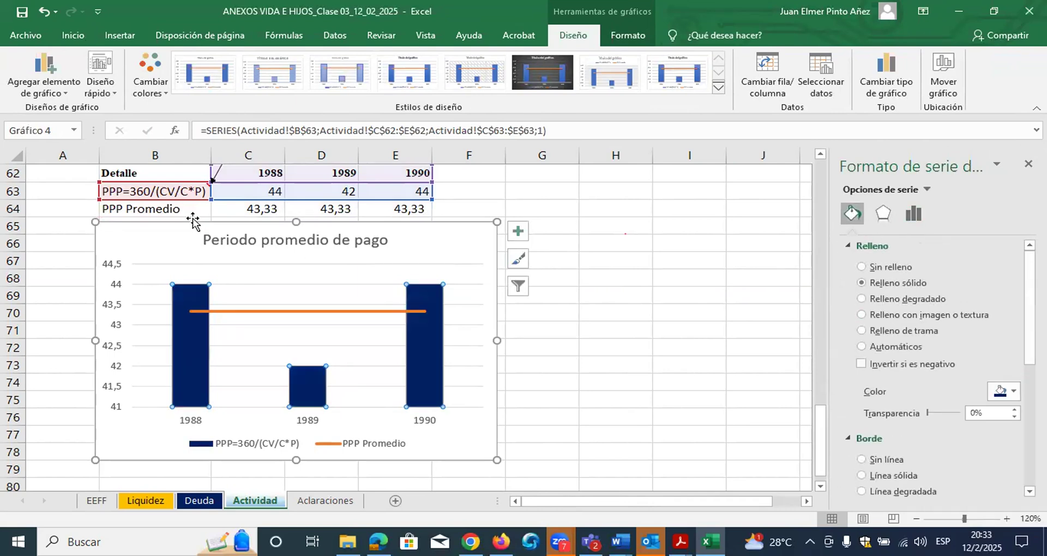
- Add outside-end data labels to the PPP columns and make them bold
click(58, 85)
mouse_move(109, 161)
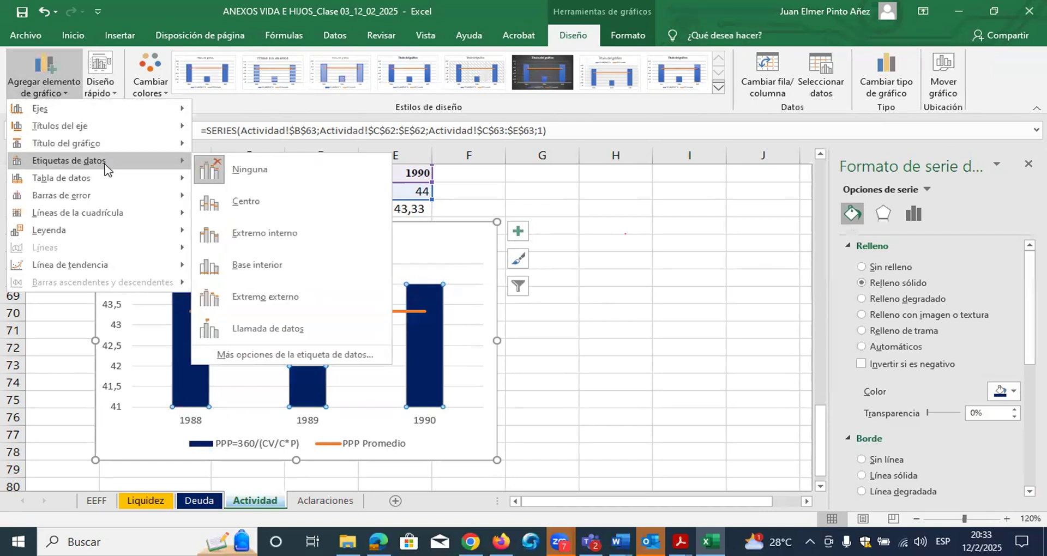
click(262, 303)
key(ctrl+n)
- Recolour the PPP Promedio line of the chart dark grey
click(301, 311)
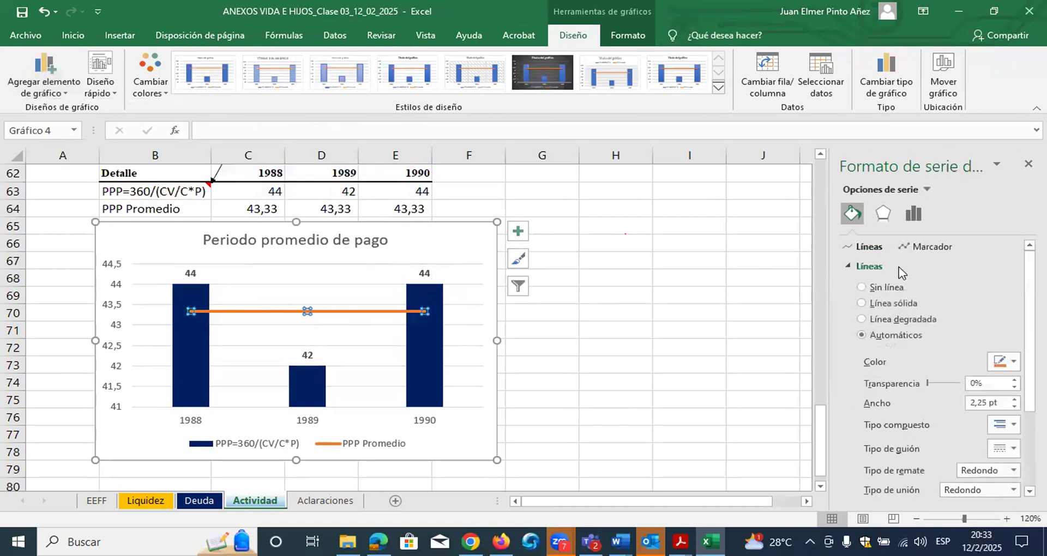
click(1012, 362)
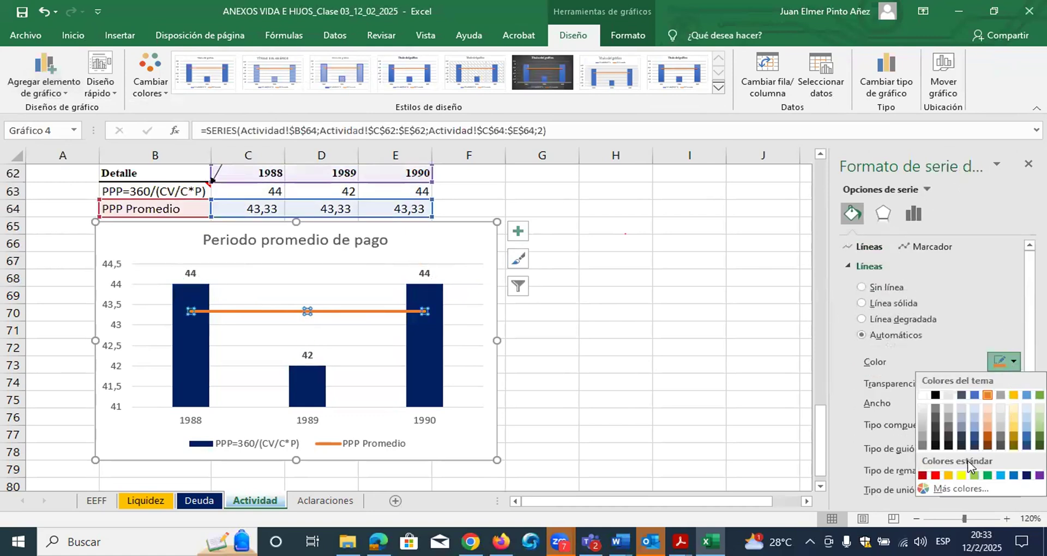
click(924, 447)
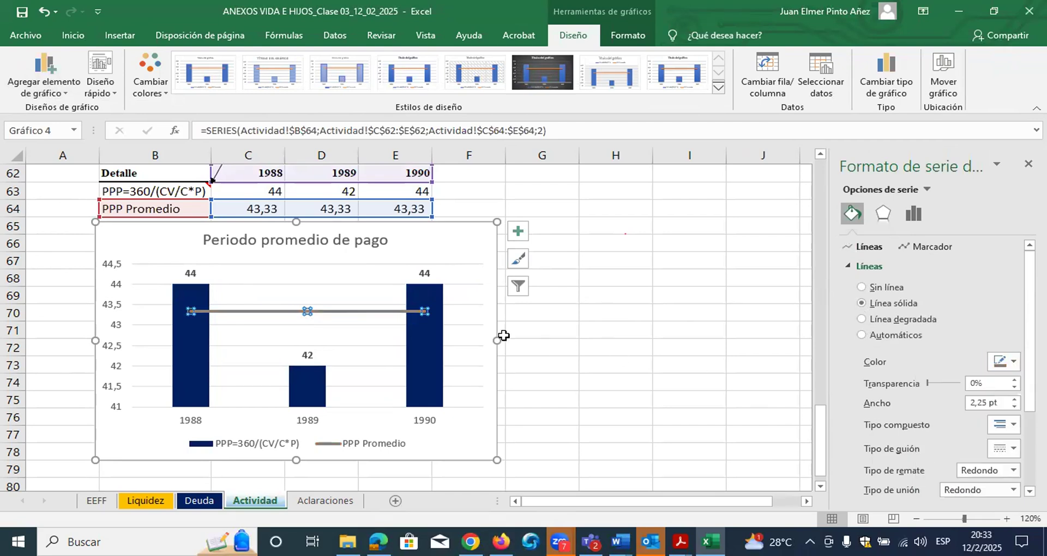
- Remove the horizontal gridlines from the payment period chart
click(459, 306)
click(460, 308)
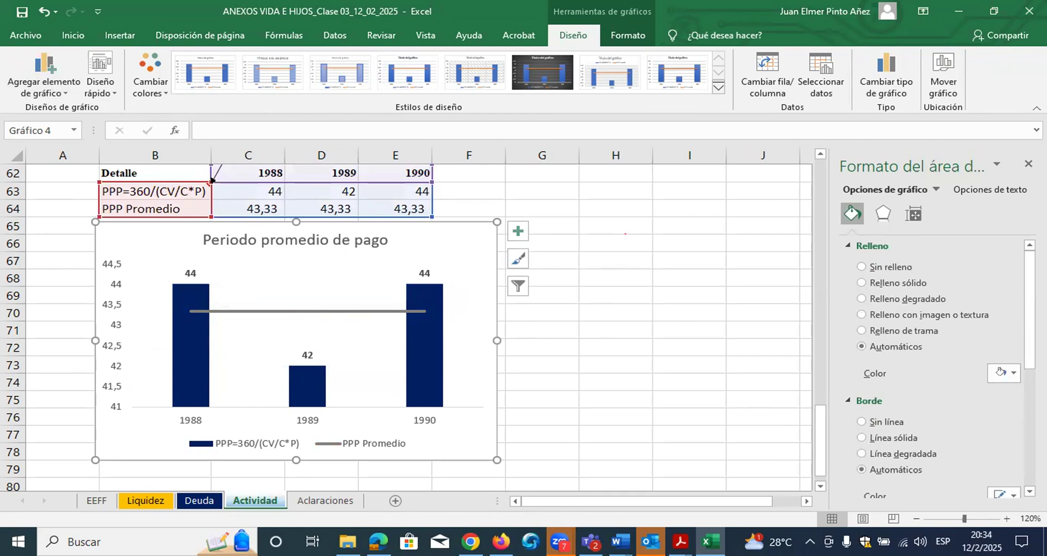
click(690, 312)
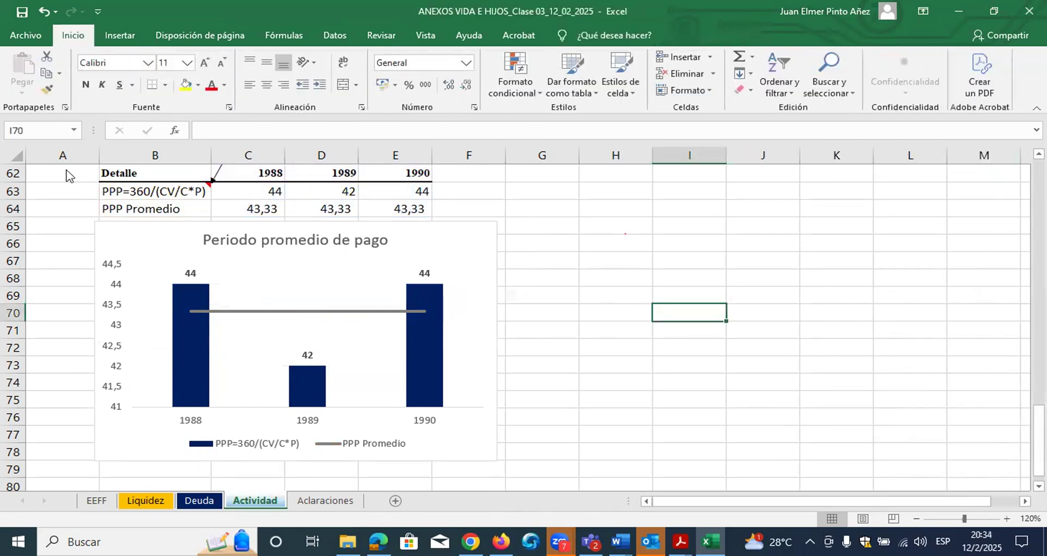
- Annotate the chart in red: circle the 1990 label, draw a rising arrow from 1989, and add a tick and a question mark
mouse_move(417, 262)
mouse_down()
mouse_move(421, 279)
mouse_move(427, 252)
mouse_move(411, 262)
mouse_up()
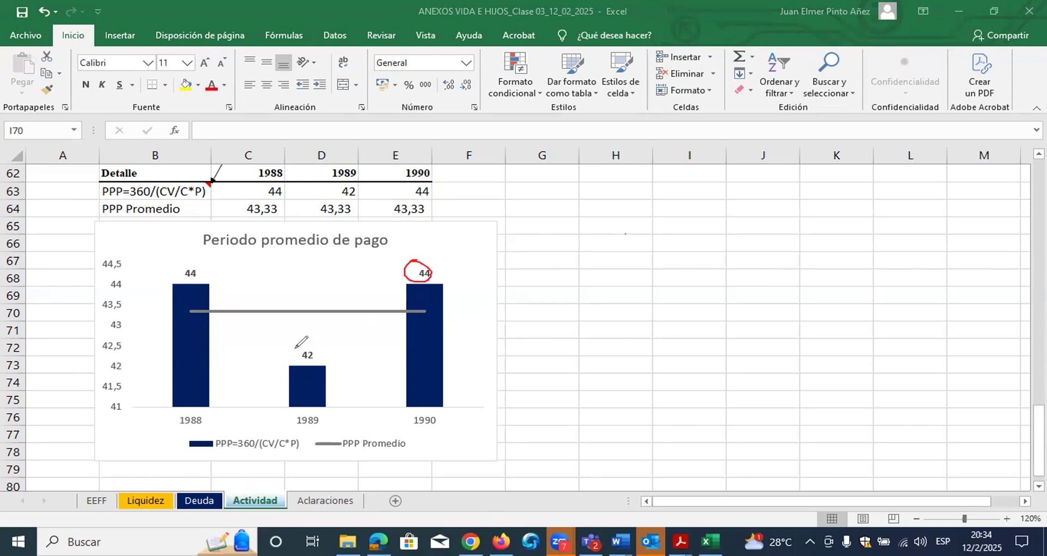
mouse_move(292, 354)
mouse_down()
mouse_move(394, 280)
mouse_move(376, 295)
mouse_up()
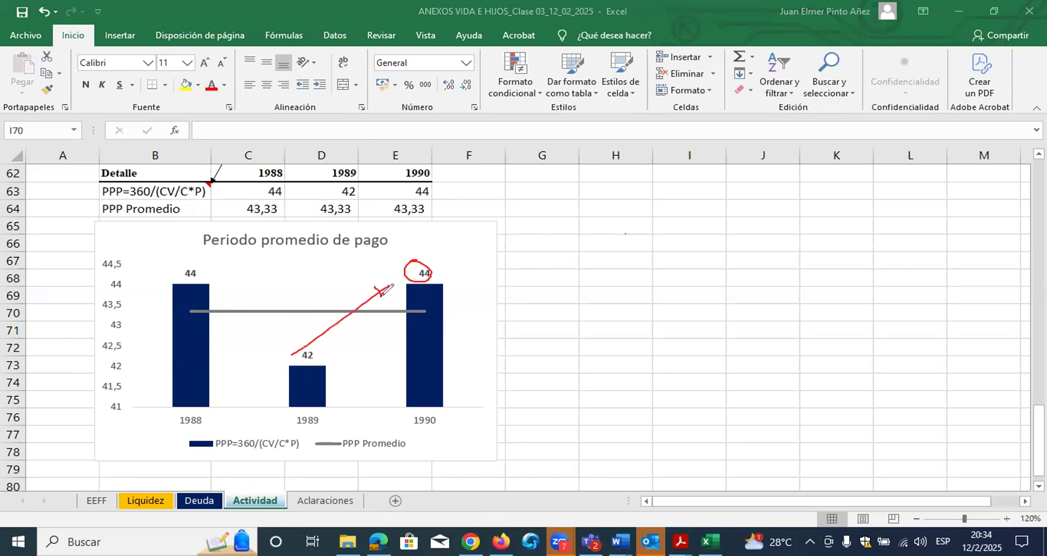
drag(464, 261, 509, 222)
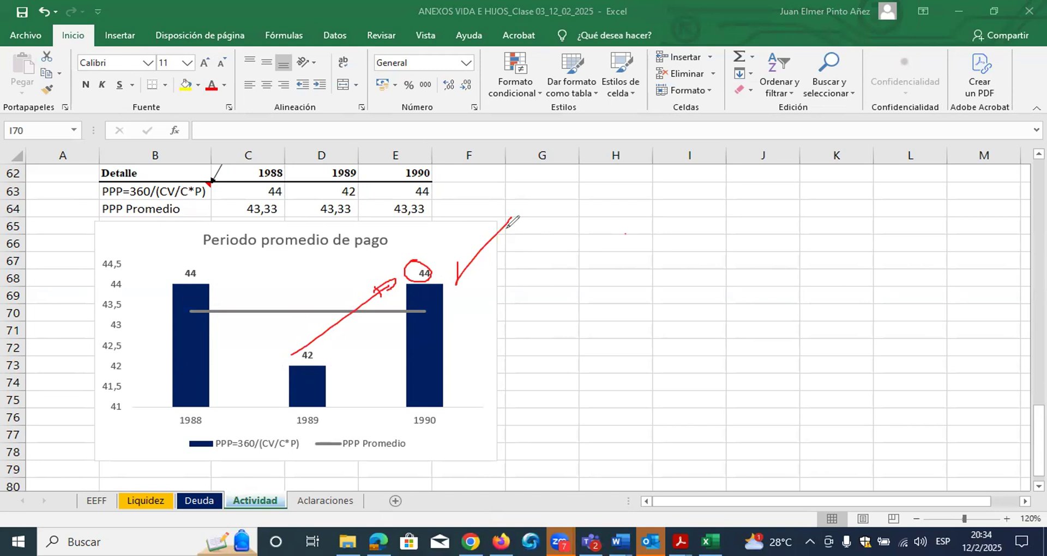
mouse_move(543, 243)
mouse_down()
mouse_move(551, 236)
mouse_move(555, 272)
mouse_up()
- Handwrite "PPP = 30 días" in green beside the chart and mark the rising arrow's head in green
mouse_move(484, 330)
mouse_down()
mouse_move(482, 354)
mouse_move(494, 329)
mouse_move(489, 355)
mouse_move(497, 334)
mouse_move(506, 352)
mouse_move(509, 341)
mouse_move(537, 336)
mouse_move(558, 350)
mouse_move(584, 341)
mouse_up()
click(555, 329)
mouse_move(618, 293)
mouse_down()
mouse_move(623, 334)
mouse_move(640, 319)
mouse_up()
mouse_move(650, 297)
mouse_down()
mouse_move(644, 304)
mouse_move(666, 334)
mouse_up()
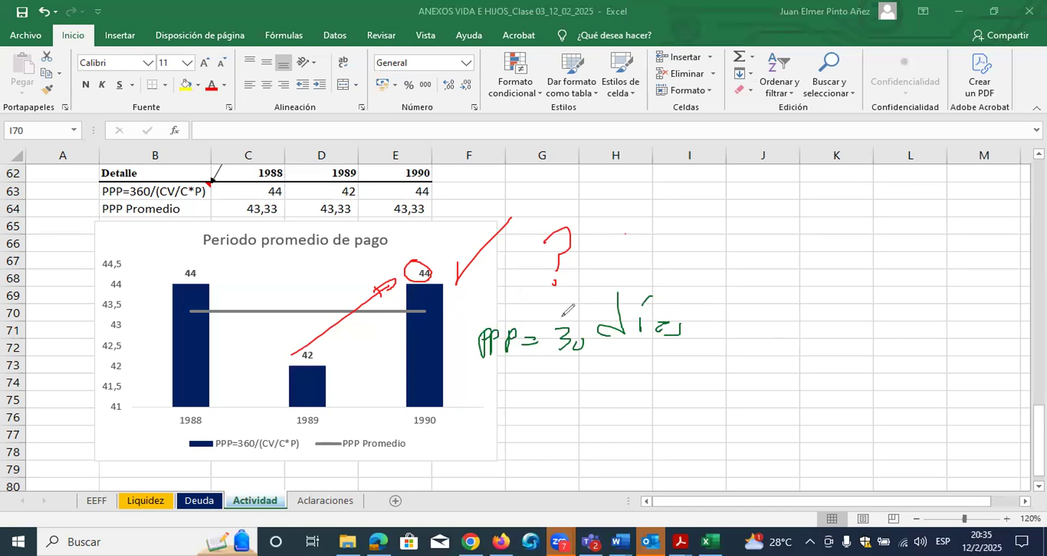
mouse_move(372, 285)
mouse_down()
mouse_move(386, 300)
mouse_move(371, 285)
mouse_move(398, 285)
mouse_move(380, 298)
mouse_up()
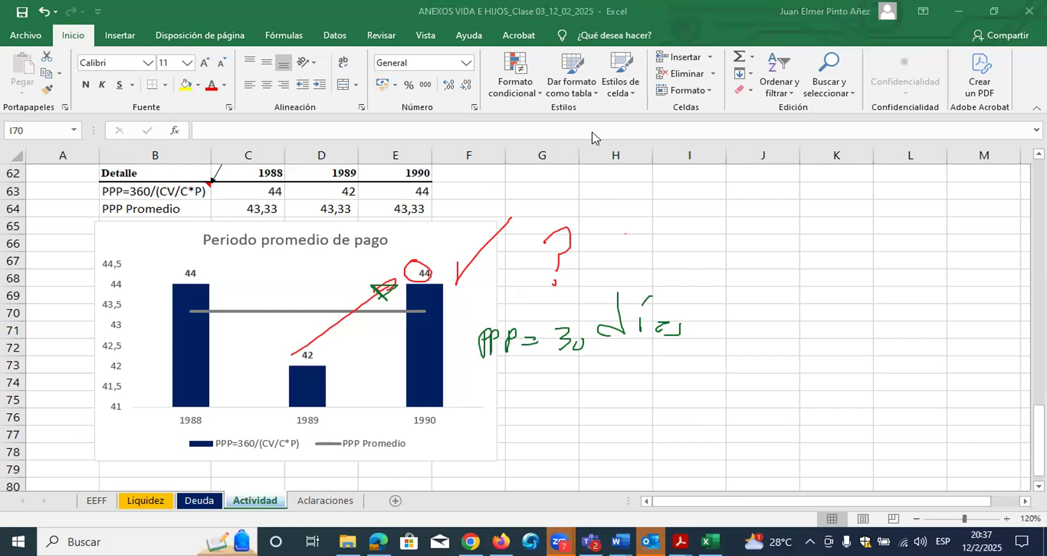
- Handwrite "FEO = f(PPP)" in green above the notes, with an upward arrow in front of PPP
mouse_move(608, 153)
mouse_down()
mouse_move(608, 190)
mouse_move(623, 159)
mouse_up()
mouse_move(599, 174)
mouse_down()
mouse_move(648, 189)
mouse_move(652, 164)
mouse_move(650, 178)
mouse_up()
mouse_move(659, 171)
mouse_down()
mouse_move(658, 188)
mouse_move(661, 171)
mouse_move(709, 188)
mouse_up()
mouse_move(745, 188)
mouse_down()
mouse_move(762, 137)
mouse_move(741, 207)
mouse_move(759, 178)
mouse_move(791, 206)
mouse_up()
mouse_move(817, 157)
mouse_down()
mouse_move(817, 200)
mouse_move(817, 180)
mouse_move(845, 192)
mouse_up()
mouse_move(845, 159)
mouse_down()
mouse_move(848, 174)
mouse_move(869, 173)
mouse_move(893, 201)
mouse_up()
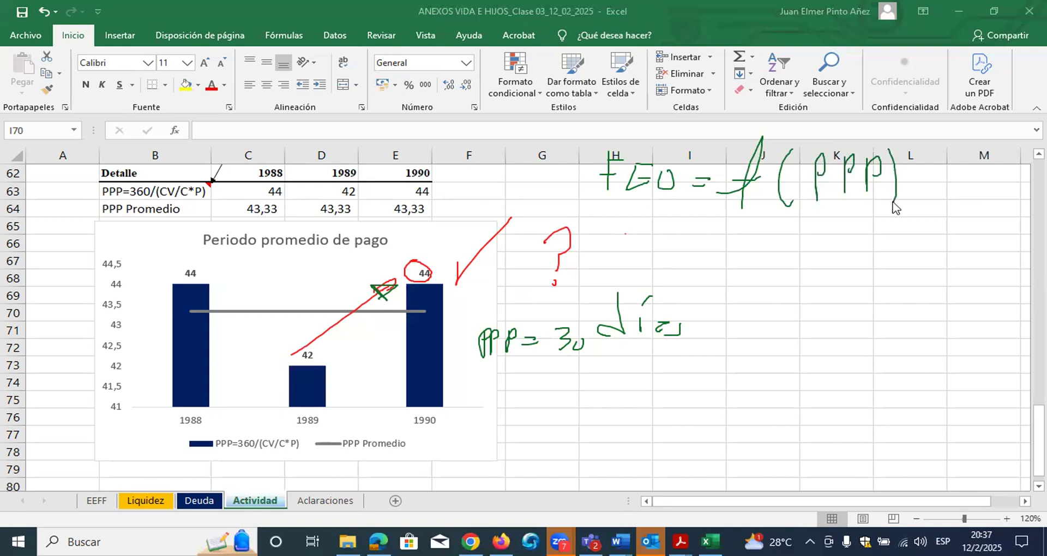
mouse_move(802, 222)
mouse_down()
mouse_move(804, 109)
mouse_move(795, 126)
mouse_move(811, 123)
mouse_up()
- Underline the handwritten 30 and write "PPP = 60 días" in green below it
drag(557, 361, 579, 362)
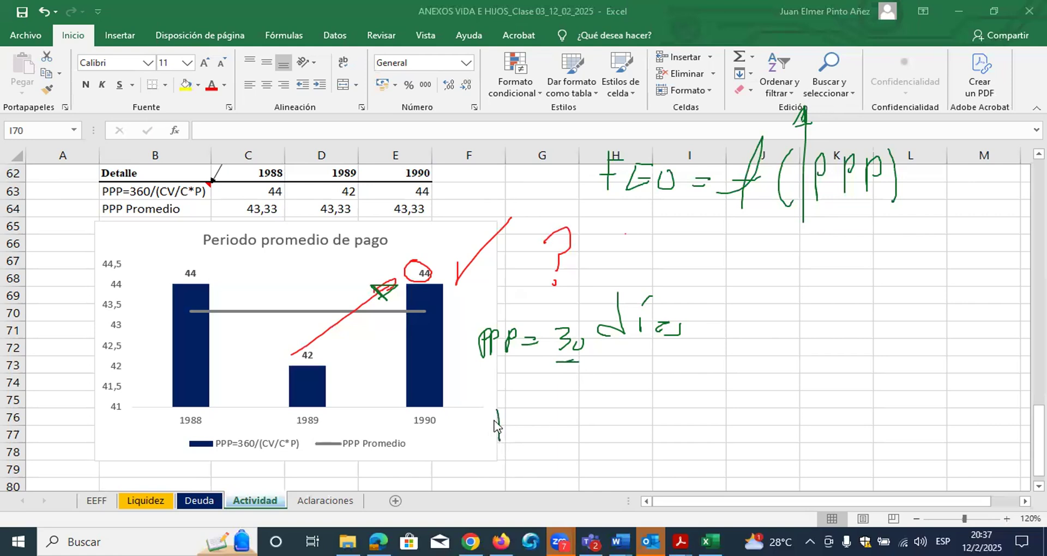
mouse_move(512, 408)
mouse_down()
mouse_move(514, 423)
mouse_move(578, 410)
mouse_move(627, 420)
mouse_move(636, 407)
mouse_up()
mouse_move(674, 351)
mouse_down()
mouse_move(672, 397)
mouse_move(705, 364)
mouse_move(720, 397)
mouse_up()
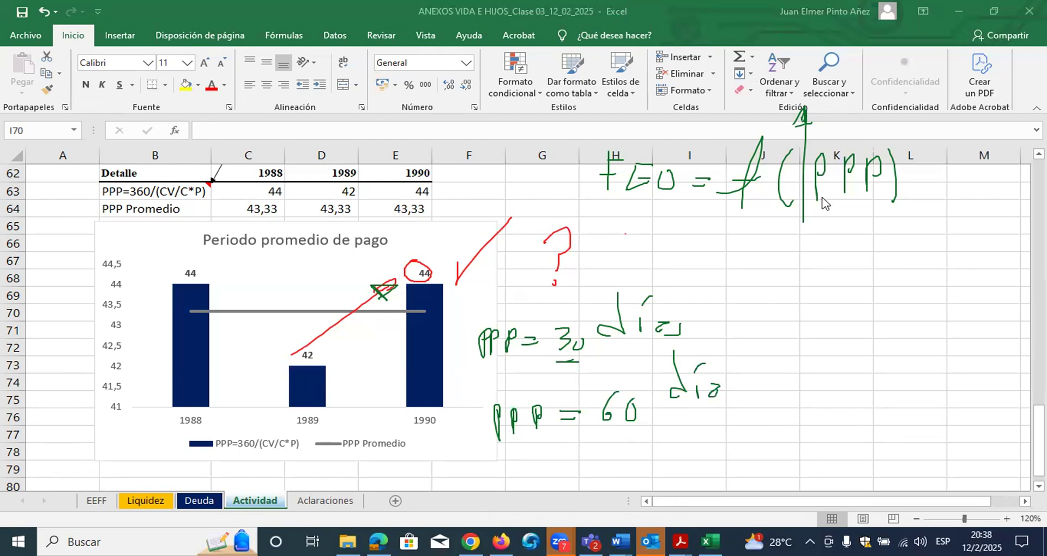
- Draw a green upward arrow before FEO and magenta downward arrows beside both PPP and FEO
drag(580, 228, 580, 116)
mouse_move(782, 117)
mouse_down()
mouse_move(767, 208)
mouse_move(775, 224)
mouse_move(779, 215)
mouse_up()
mouse_move(538, 125)
mouse_down()
mouse_move(531, 217)
mouse_move(538, 202)
mouse_up()
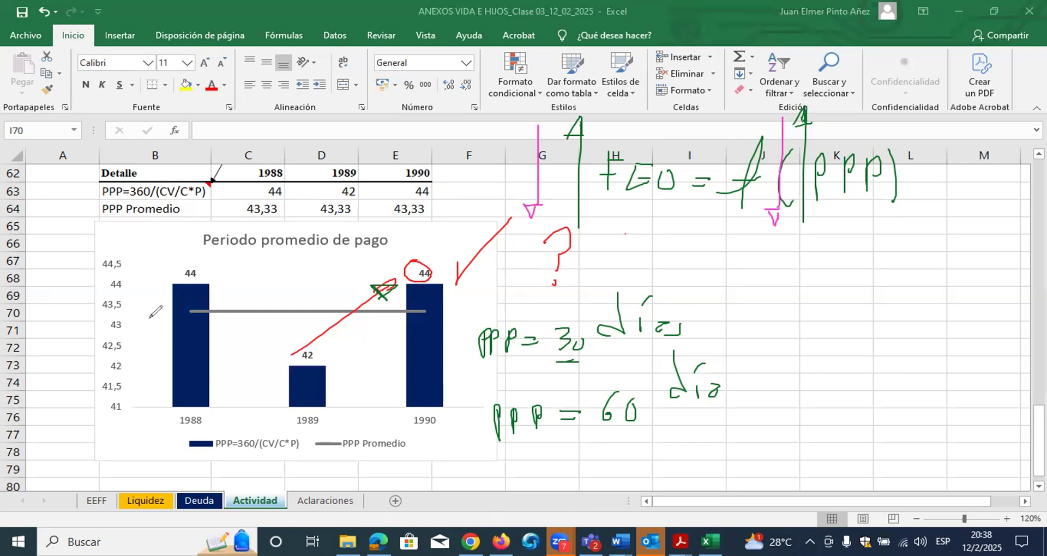
- Mark the chart's fall from 1988 to 1989 with a magenta circle and arrow, and clear all annotations
mouse_move(189, 260)
mouse_down()
mouse_move(174, 279)
mouse_move(199, 280)
mouse_move(192, 261)
mouse_move(212, 304)
mouse_move(279, 360)
mouse_up()
drag(277, 360, 284, 359)
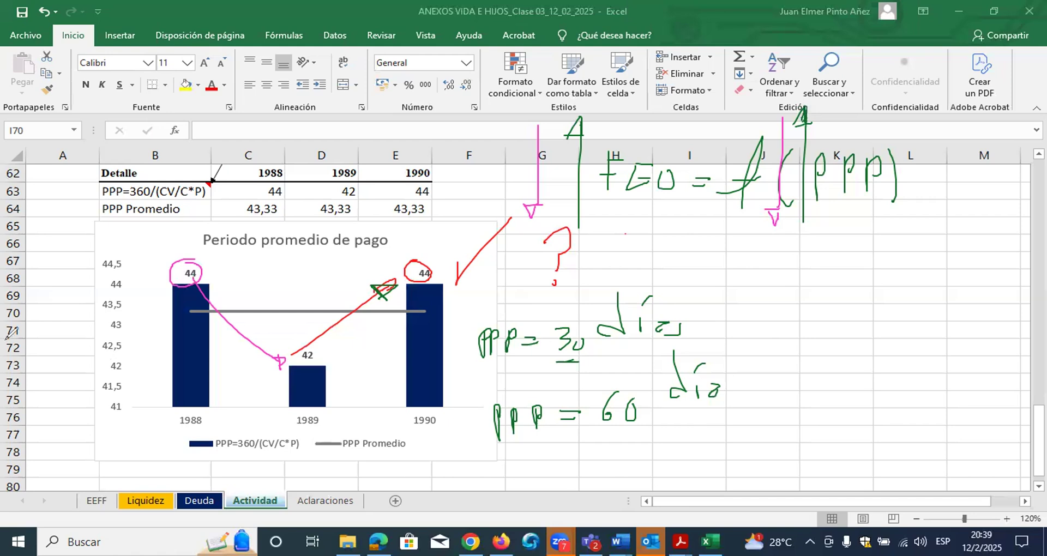
click(6, 339)
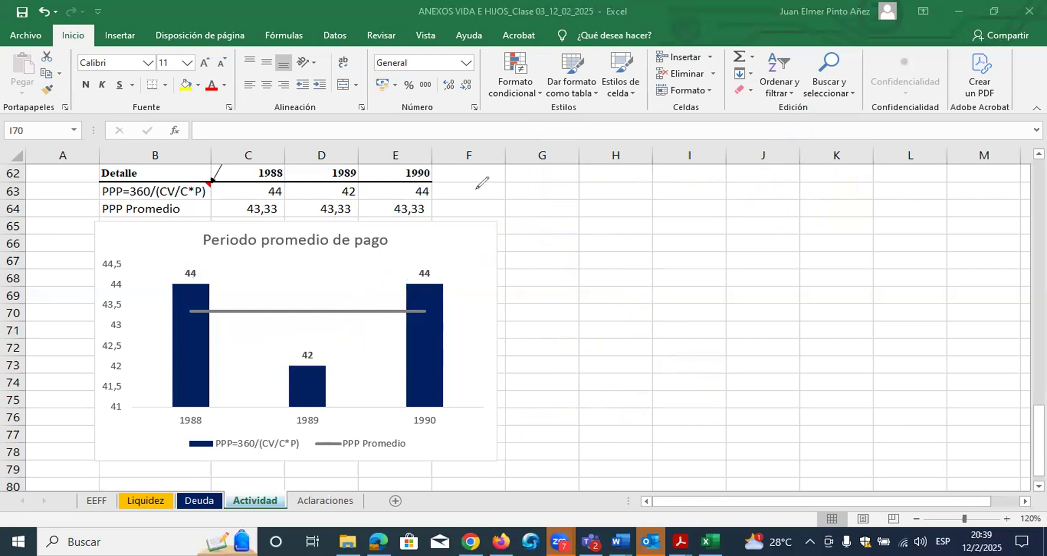
- Handwrite formula 1 in magenta beside the chart, PPP = 360/(CV/CxP), and tick it
mouse_move(546, 184)
mouse_down()
mouse_move(559, 204)
mouse_move(563, 180)
mouse_up()
mouse_move(610, 157)
mouse_down()
mouse_move(609, 199)
mouse_move(612, 177)
mouse_move(640, 157)
mouse_move(639, 176)
mouse_move(669, 197)
mouse_up()
mouse_move(669, 164)
mouse_down()
mouse_move(672, 179)
mouse_move(714, 171)
mouse_move(695, 179)
mouse_up()
mouse_move(773, 142)
mouse_down()
mouse_move(787, 148)
mouse_move(773, 166)
mouse_up()
mouse_move(819, 143)
mouse_down()
mouse_move(812, 155)
mouse_move(839, 161)
mouse_move(834, 149)
mouse_up()
mouse_move(764, 176)
mouse_down()
mouse_move(841, 173)
mouse_move(766, 202)
mouse_move(785, 232)
mouse_up()
mouse_move(792, 223)
mouse_down()
mouse_move(794, 235)
mouse_move(816, 237)
mouse_move(817, 226)
mouse_move(775, 216)
mouse_up()
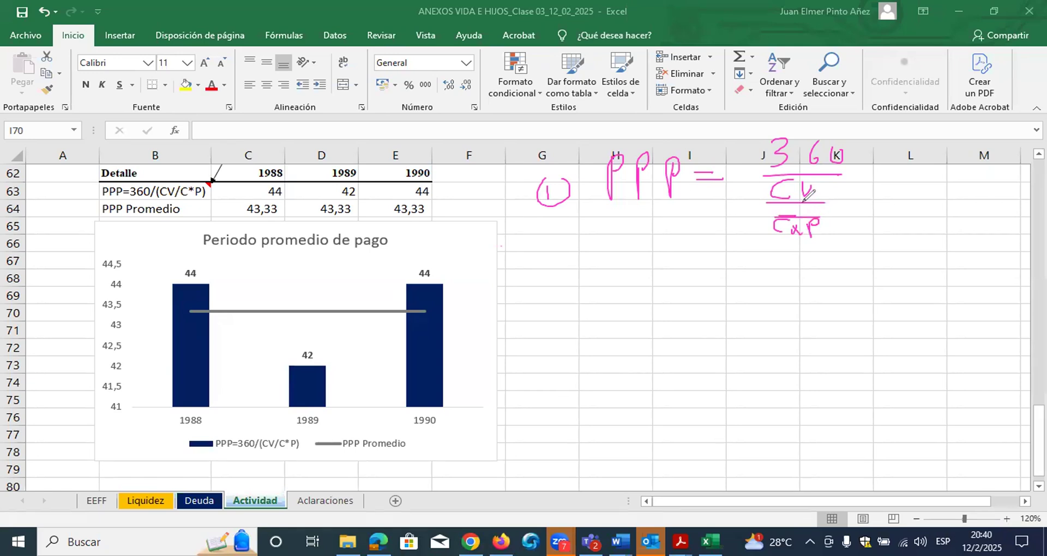
drag(871, 167, 901, 154)
- Handwrite formula 2 in magenta below the first, PPP = 360/(Compras/CxP)
mouse_move(550, 299)
mouse_down()
mouse_move(574, 329)
mouse_move(617, 306)
mouse_move(641, 319)
mouse_move(642, 299)
mouse_move(657, 318)
mouse_move(659, 297)
mouse_move(694, 304)
mouse_up()
drag(750, 267, 752, 286)
mouse_move(798, 260)
mouse_down()
mouse_move(788, 285)
mouse_move(824, 267)
mouse_up()
drag(714, 300, 873, 299)
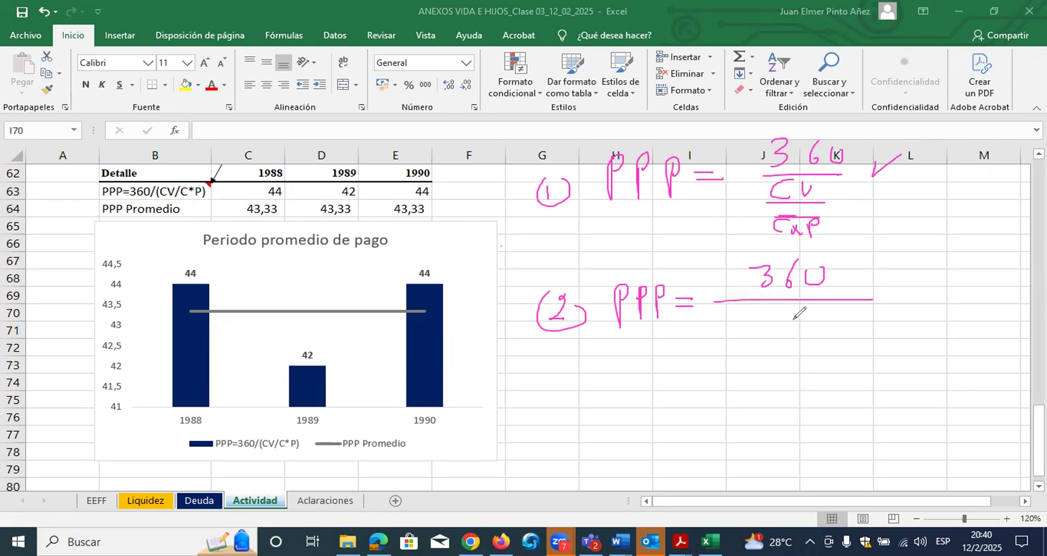
mouse_move(749, 307)
mouse_down()
mouse_move(732, 317)
mouse_move(758, 315)
mouse_move(802, 335)
mouse_move(834, 315)
mouse_move(854, 326)
mouse_move(867, 319)
mouse_move(860, 328)
mouse_up()
drag(725, 339, 853, 339)
mouse_move(773, 352)
mouse_down()
mouse_move(778, 363)
mouse_move(808, 349)
mouse_move(813, 364)
mouse_move(813, 341)
mouse_up()
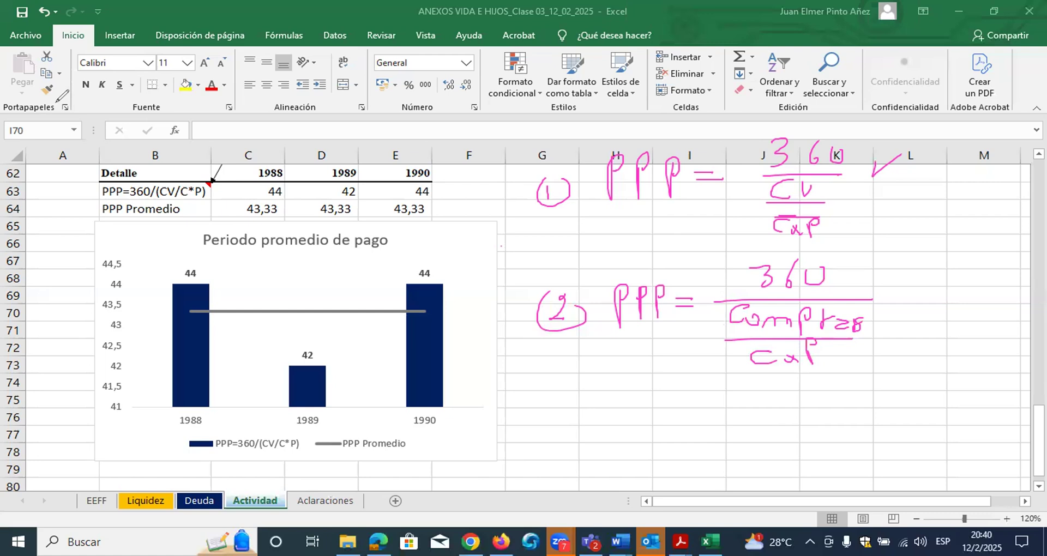
- Add a text annotation "Costo de venta=II+Compras-IF" below formula 2, widened to fit one line and moved slightly up
click(523, 391)
text(Costo de venta=II+Compras-)
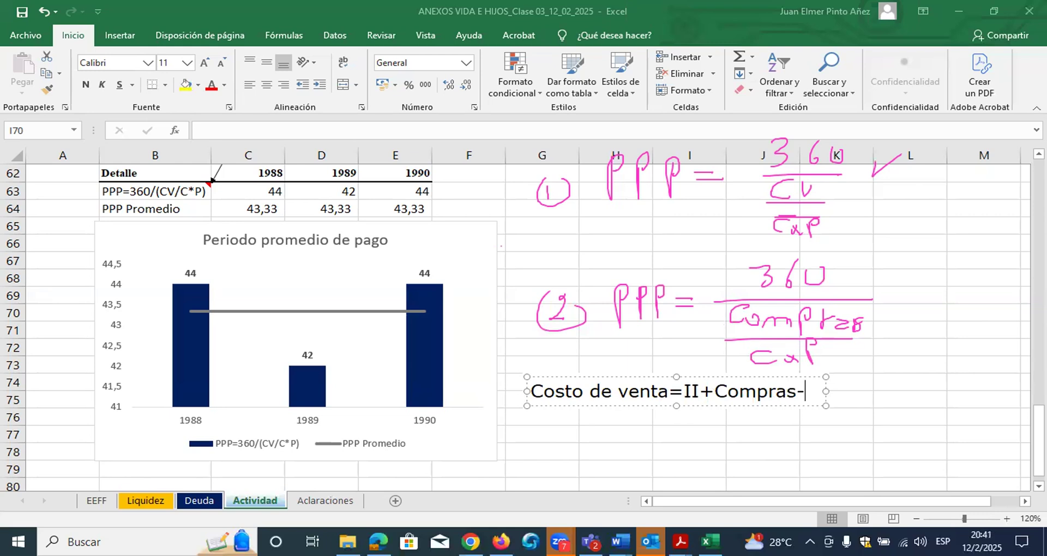
text(IF)
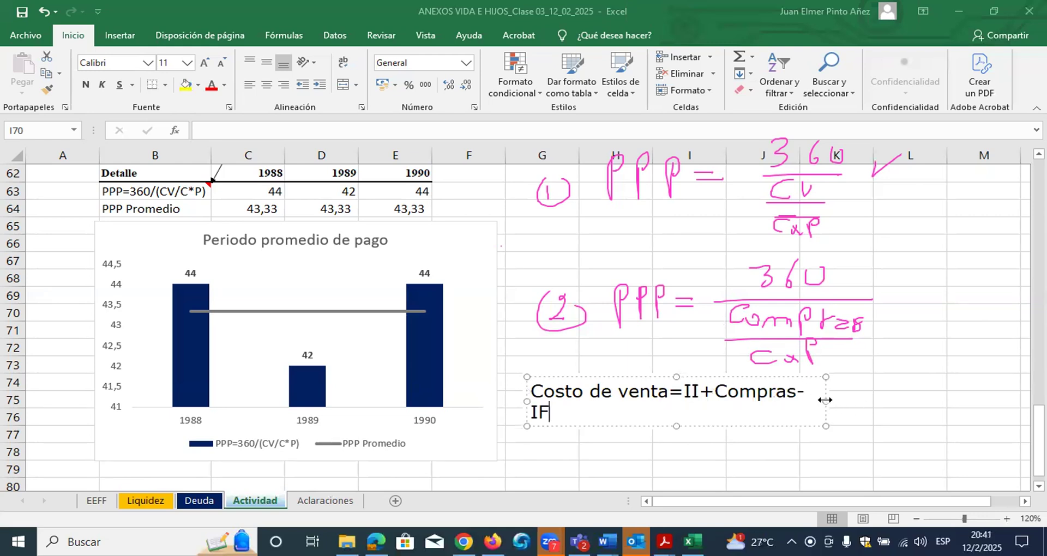
drag(825, 400, 932, 400)
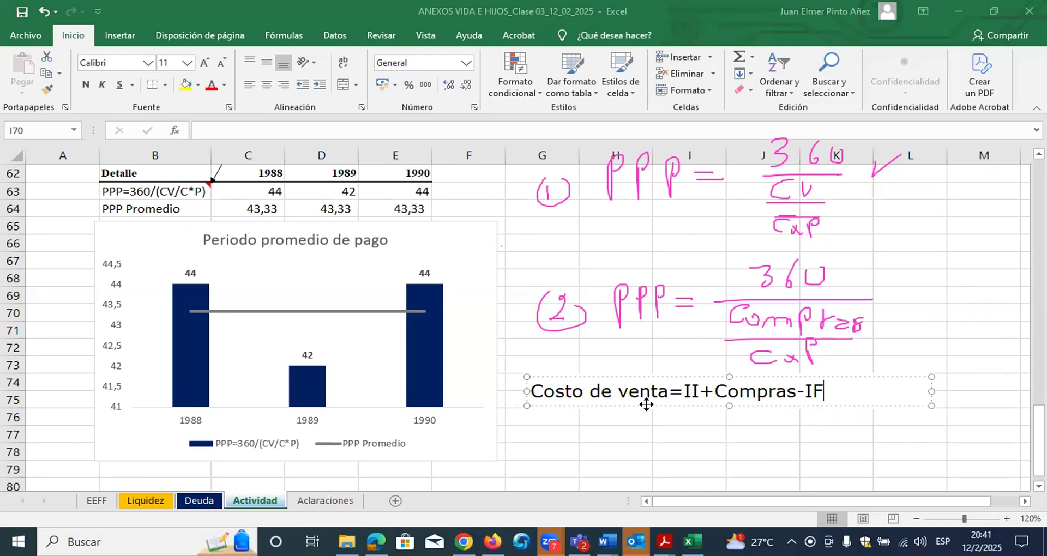
drag(647, 404, 647, 396)
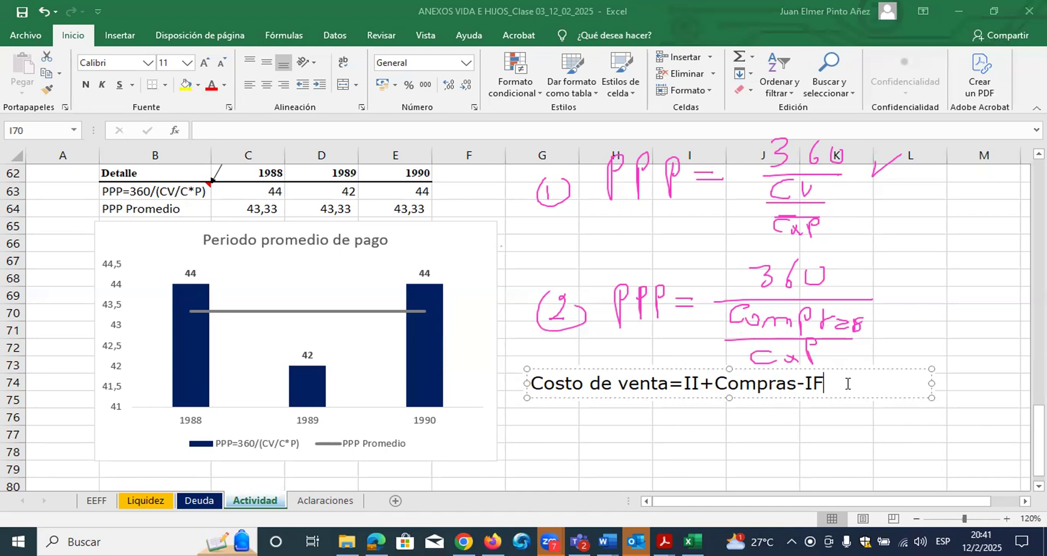
- Extend the text annotation with ", II=IF" and a second line "Costo de venta=Compras", and highlight II=IF
text(, II=IF)
key(Return)
text(Costo de )
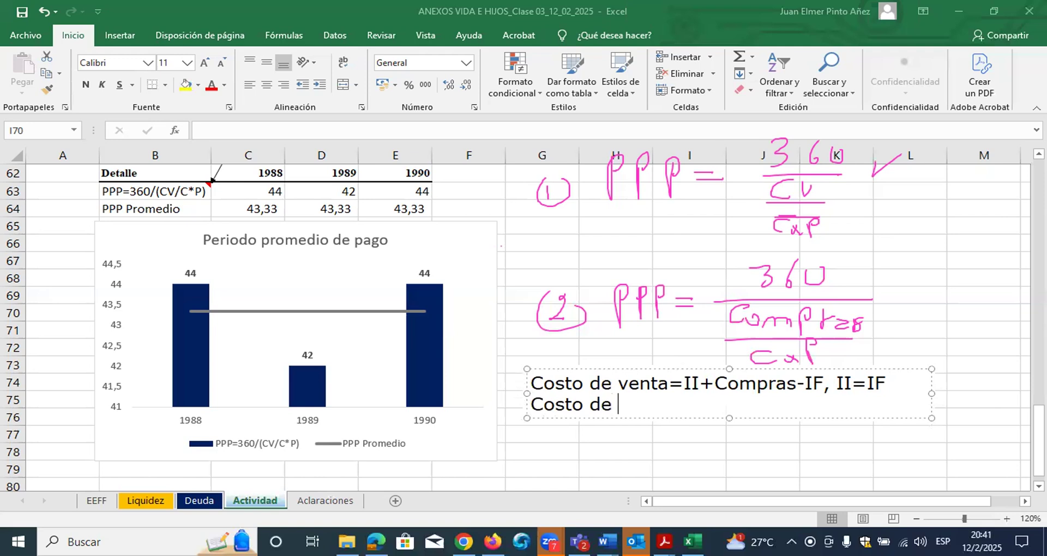
text(venta=Compras)
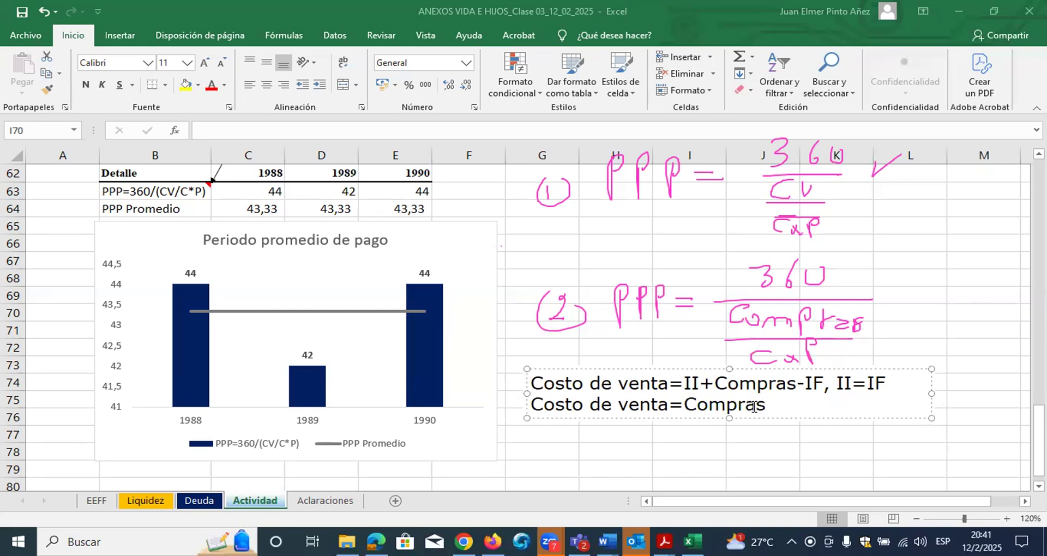
drag(837, 383, 897, 374)
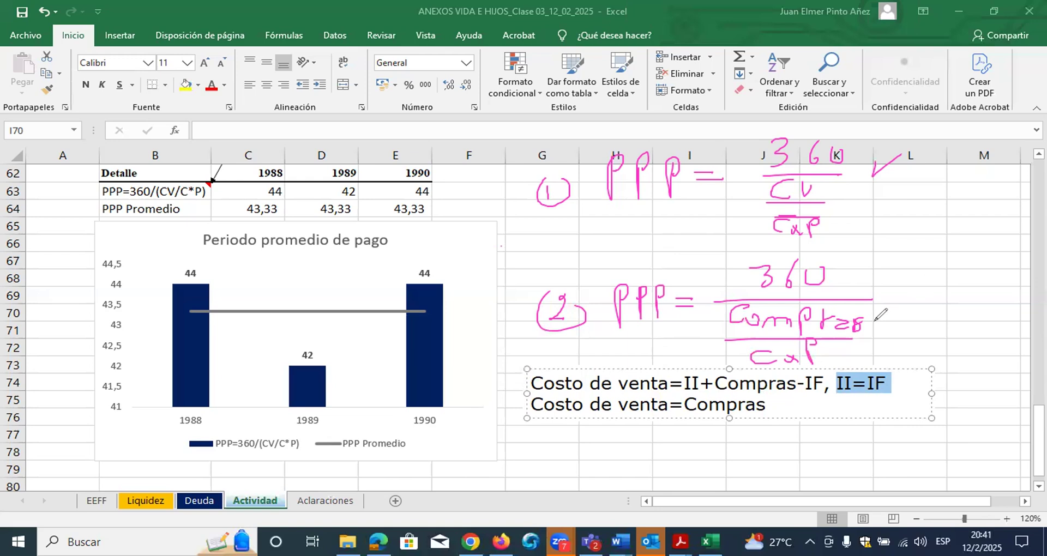
- Handwrite an arrow from Compras in formula 2 to a % sign and an underlined credit purchases note, and clear all annotations
drag(874, 321, 901, 307)
mouse_move(942, 259)
mouse_down()
mouse_move(933, 284)
mouse_move(925, 267)
mouse_move(941, 276)
mouse_up()
mouse_move(921, 314)
mouse_down()
mouse_move(905, 323)
mouse_move(921, 333)
mouse_move(969, 311)
mouse_up()
mouse_move(937, 361)
mouse_down()
mouse_move(933, 375)
mouse_move(967, 360)
mouse_move(969, 374)
mouse_move(973, 352)
mouse_move(1000, 372)
mouse_up()
drag(1001, 357, 1006, 372)
drag(1015, 337, 1020, 363)
drag(929, 394, 1013, 375)
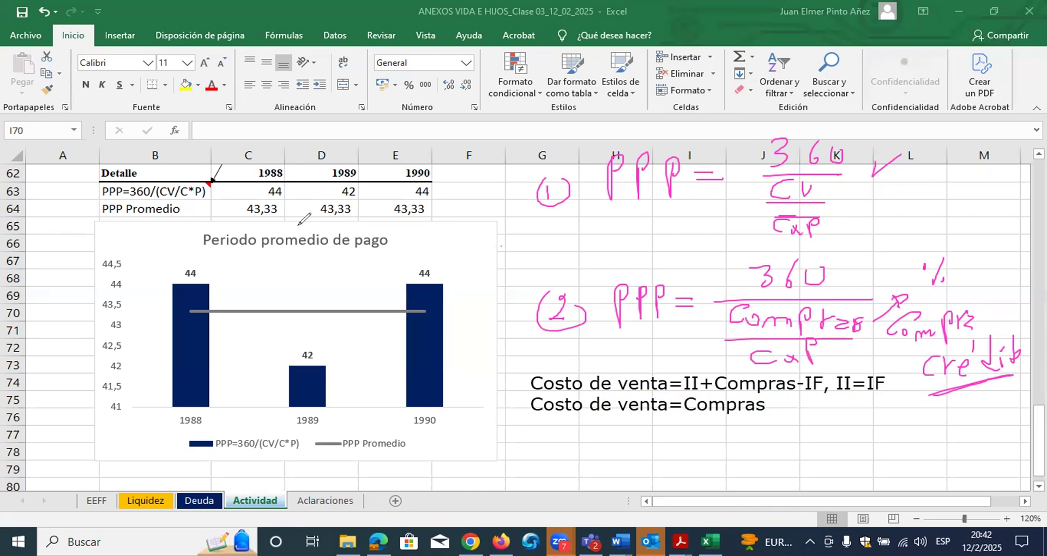
click(132, 254)
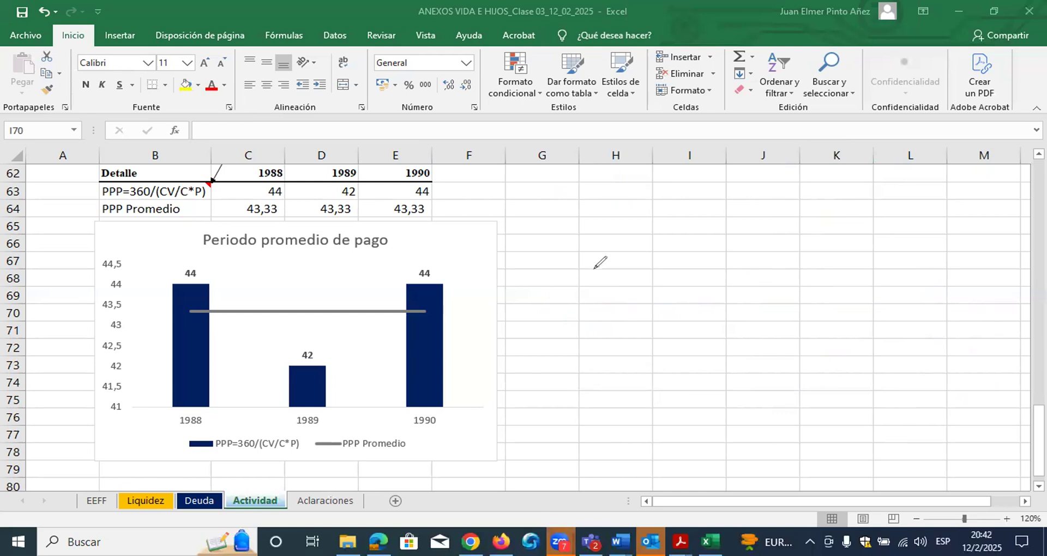
click(89, 139)
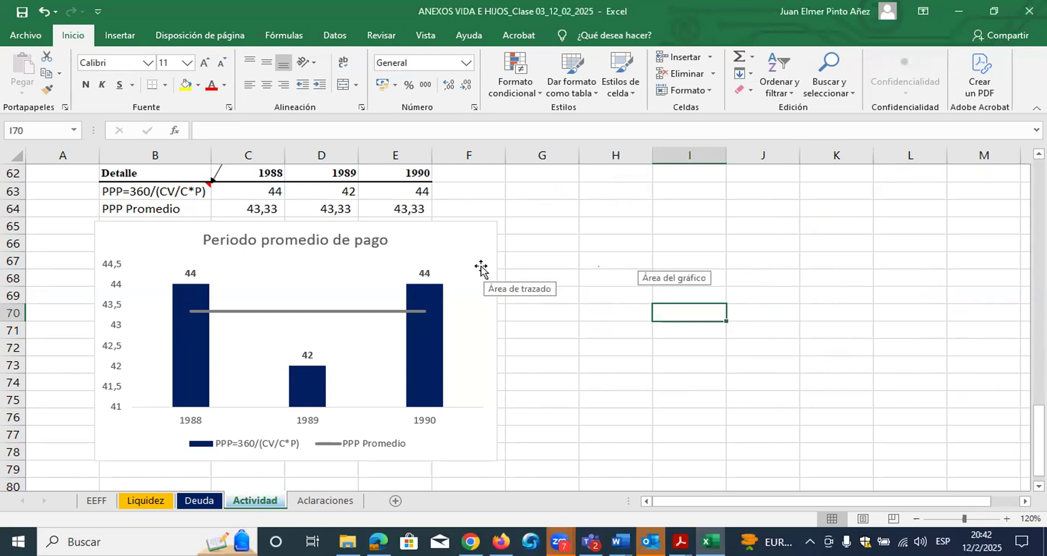
- Copy the header row Detalle, 1988, 1989, 1990 from B62:E62 to row 82, starting at B82
drag(146, 173, 374, 173)
key(ctrl+c)
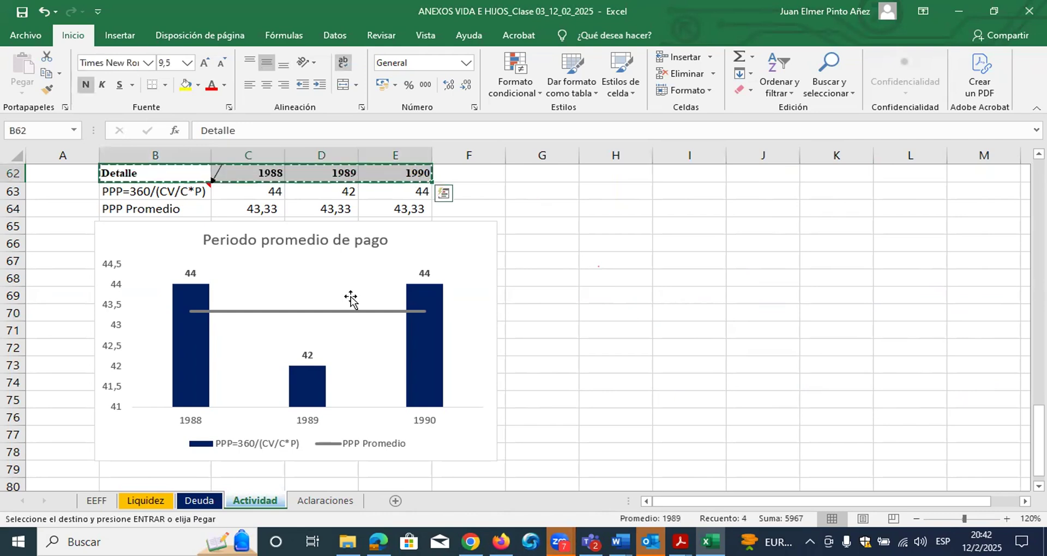
scroll(327, 328, down, 5)
click(156, 260)
key(ctrl+v)
- Enter the label CCE=PPI+PPC in cell B83 under Detalle
click(168, 276)
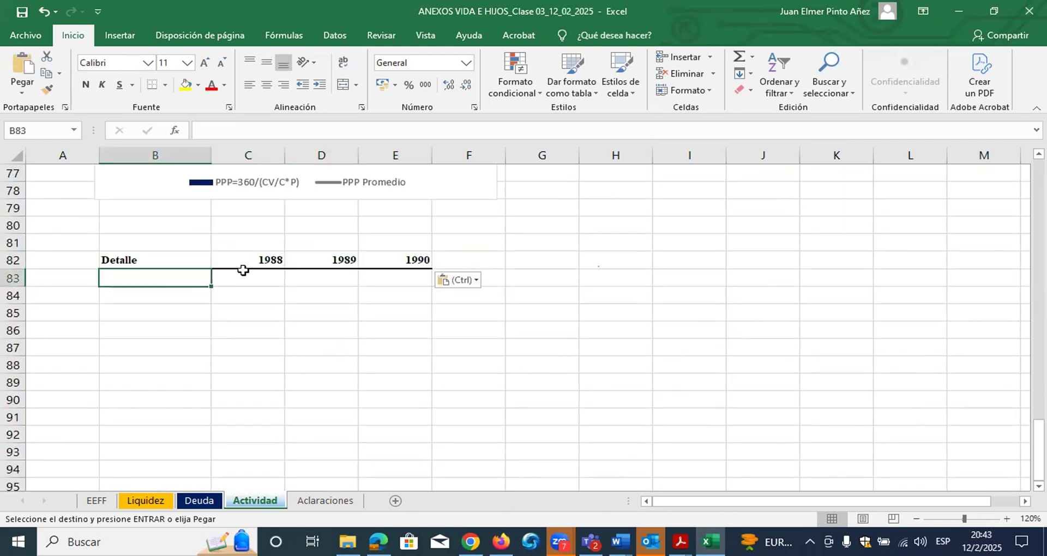
text(C)
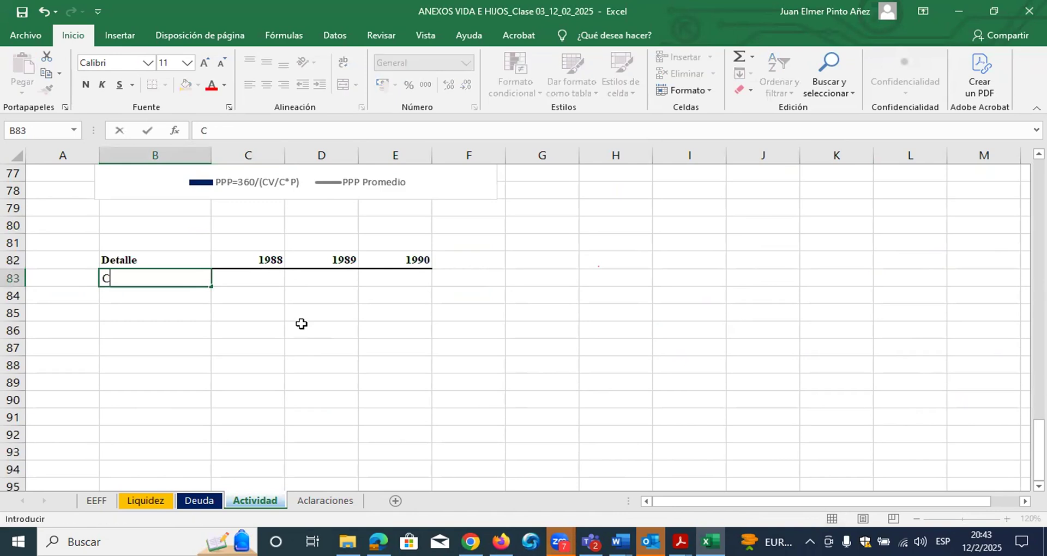
text(CE)
text(=PP)
text(I+PP)
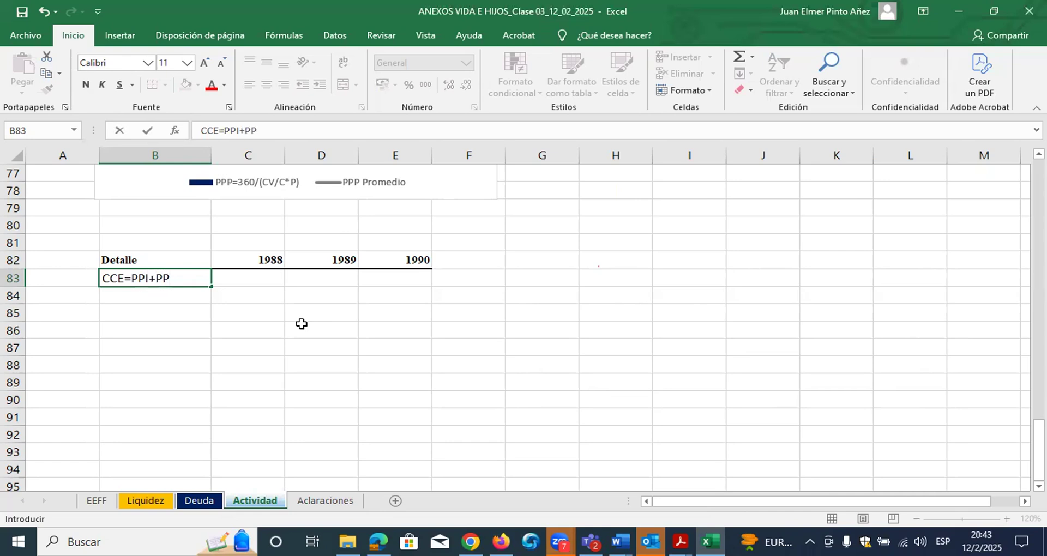
text(C)
- Make the PPI+PPC part of the label in B83 bold and dark blue
drag(179, 279, 132, 279)
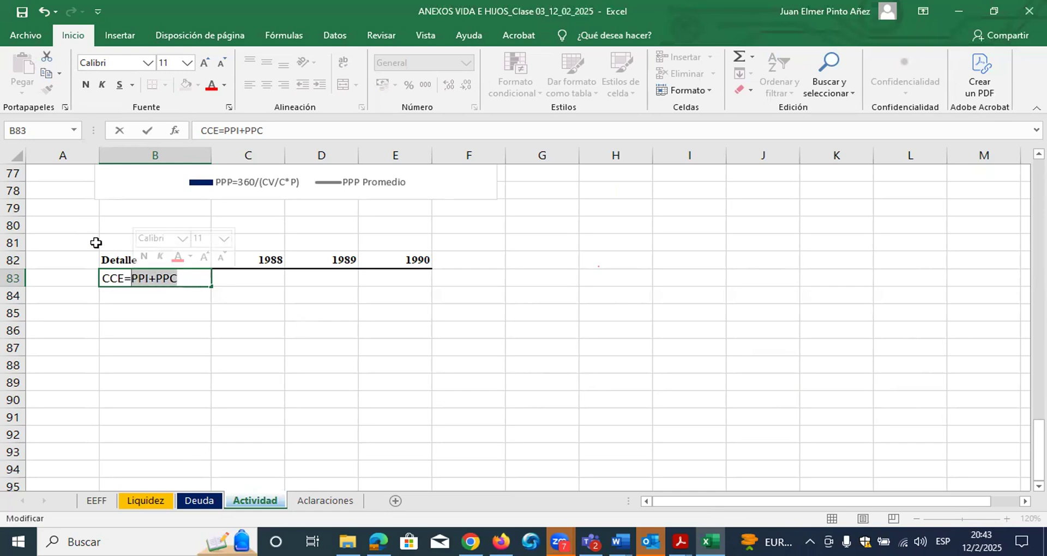
click(223, 85)
click(315, 215)
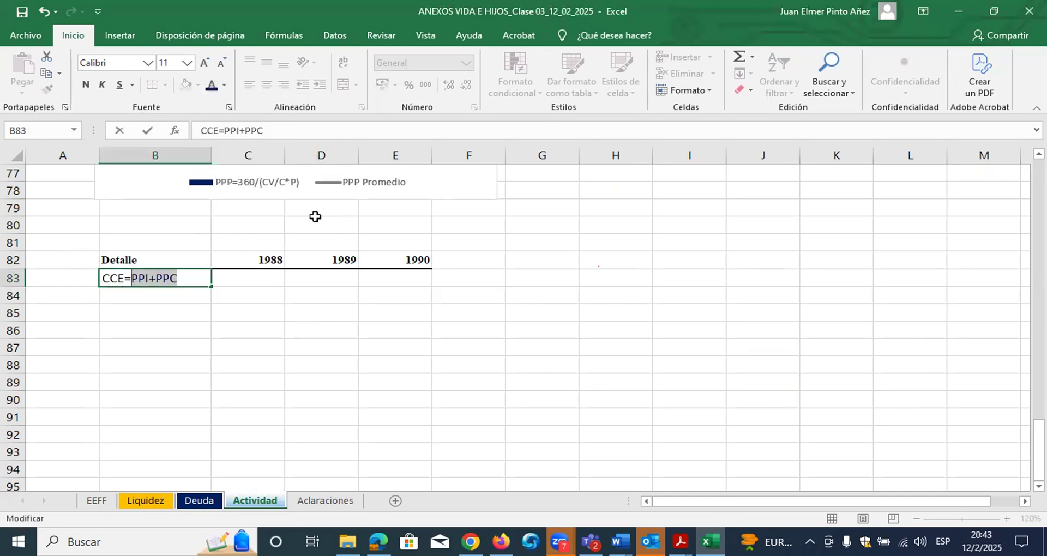
click(85, 84)
drag(188, 279, 134, 279)
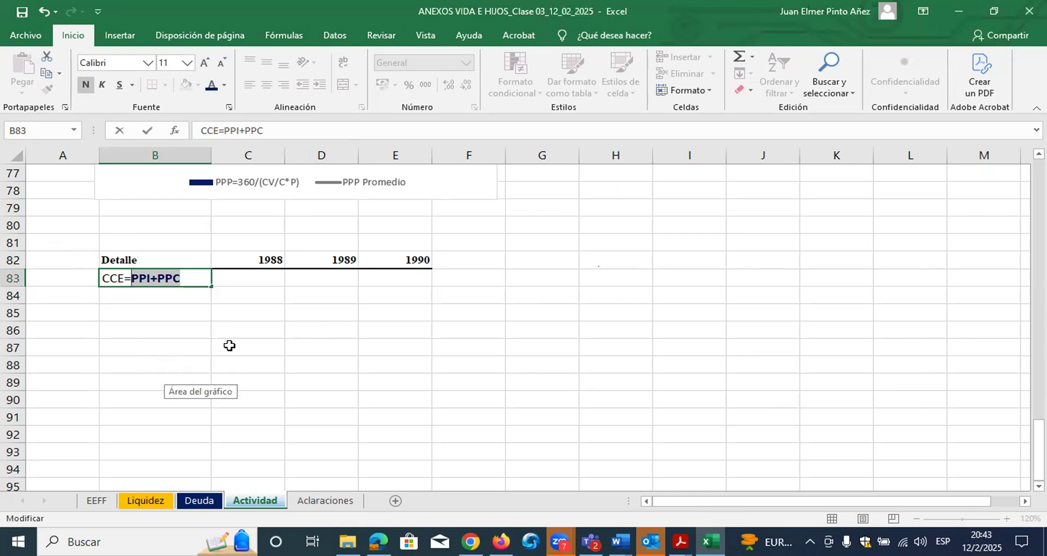
click(293, 334)
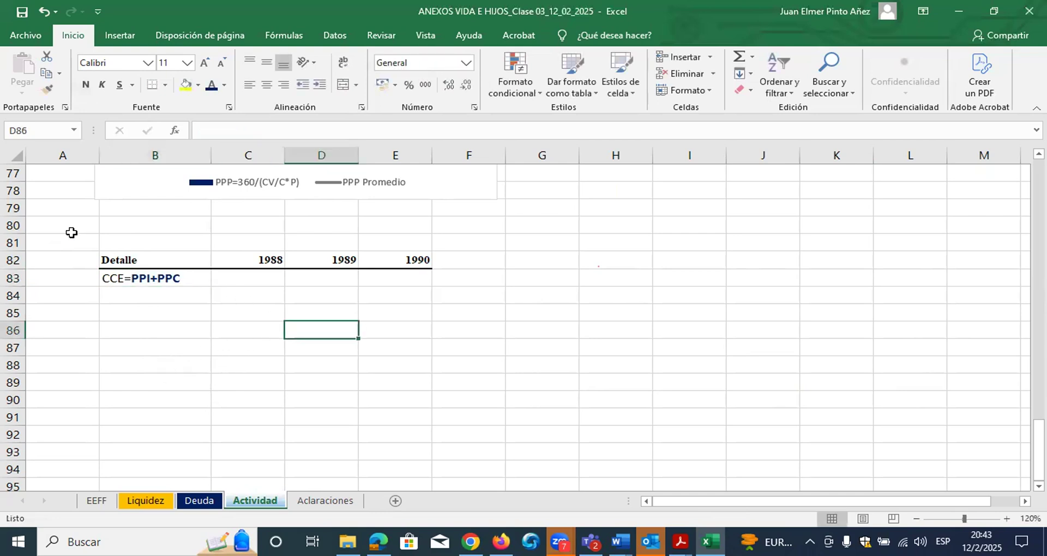
- Handwrite PPI = 30 days and, below it, PPC = 15 days in magenta beside the new table
mouse_move(574, 238)
mouse_down()
mouse_move(587, 203)
mouse_move(577, 221)
mouse_move(641, 207)
mouse_up()
mouse_move(633, 209)
mouse_down()
mouse_move(631, 226)
mouse_move(622, 224)
mouse_move(696, 207)
mouse_move(682, 218)
mouse_move(742, 214)
mouse_up()
click(743, 201)
mouse_move(579, 256)
mouse_down()
mouse_move(578, 289)
mouse_move(580, 269)
mouse_move(598, 285)
mouse_up()
mouse_move(599, 262)
mouse_down()
mouse_move(635, 278)
mouse_move(731, 277)
mouse_up()
mouse_move(734, 254)
mouse_down()
mouse_move(735, 278)
mouse_move(756, 281)
mouse_up()
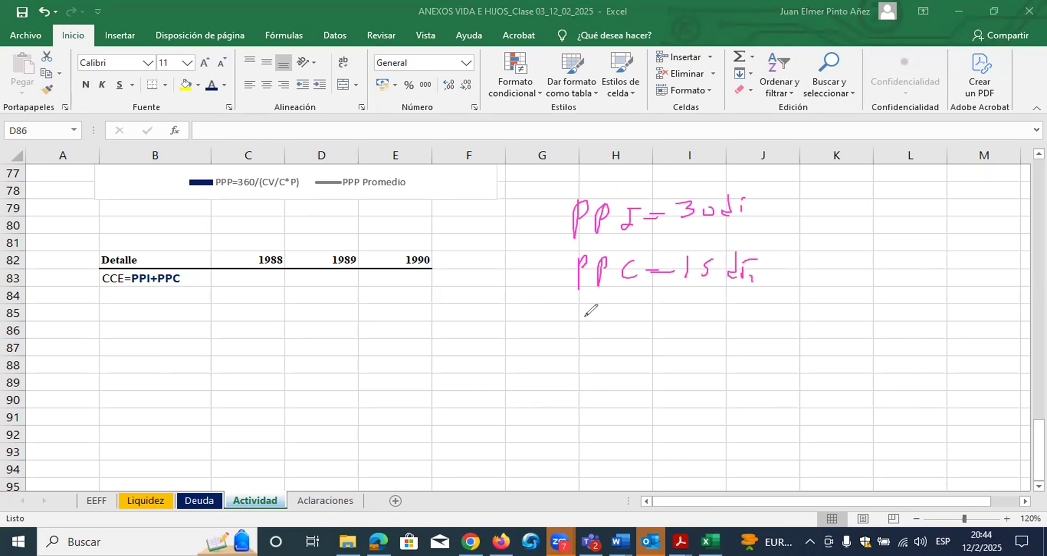
- Handwrite C.O. = PPI + PPC = 30+15 = 45 in magenta below the PPC line, and underline C.O
mouse_move(604, 310)
mouse_down()
mouse_move(575, 315)
mouse_move(611, 333)
mouse_up()
click(597, 330)
mouse_move(612, 313)
mouse_down()
mouse_move(621, 315)
mouse_move(611, 333)
mouse_move(661, 314)
mouse_move(682, 330)
mouse_move(688, 312)
mouse_move(712, 330)
mouse_up()
click(637, 329)
mouse_move(712, 301)
mouse_down()
mouse_move(739, 311)
mouse_move(728, 326)
mouse_move(783, 314)
mouse_up()
mouse_move(769, 299)
mouse_down()
mouse_move(769, 329)
mouse_move(795, 327)
mouse_move(805, 306)
mouse_up()
mouse_move(814, 300)
mouse_down()
mouse_move(815, 322)
mouse_move(830, 305)
mouse_move(860, 317)
mouse_move(889, 303)
mouse_up()
mouse_move(874, 312)
mouse_down()
mouse_move(930, 310)
mouse_move(925, 318)
mouse_up()
click(901, 296)
mouse_move(938, 303)
mouse_down()
mouse_move(940, 316)
mouse_move(976, 305)
mouse_up()
mouse_move(964, 311)
mouse_down()
mouse_move(986, 299)
mouse_move(993, 315)
mouse_move(1004, 298)
mouse_up()
drag(1004, 299, 1002, 313)
drag(588, 339, 618, 338)
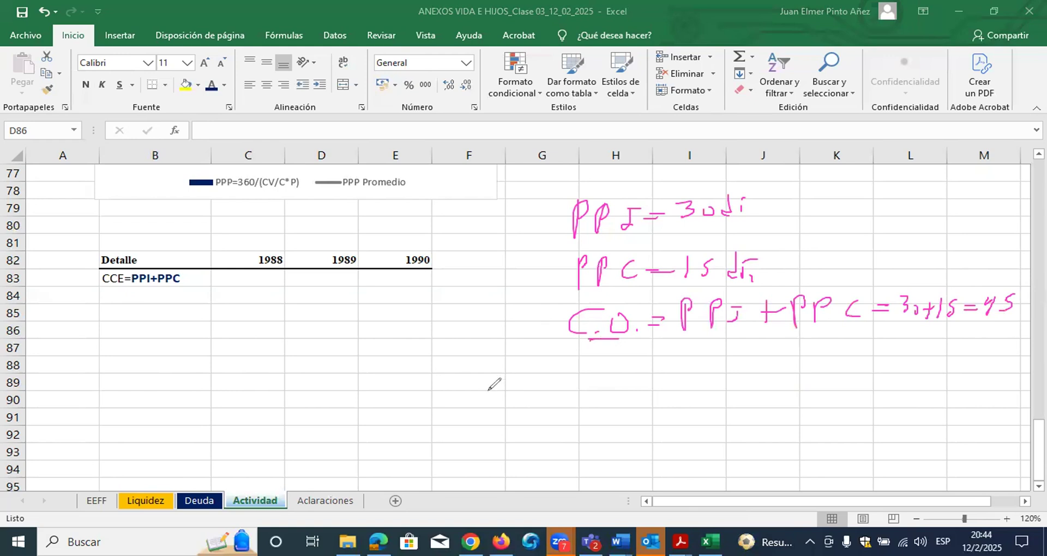
- Draw a magenta timeline from 0 to 45 below the formulas, with an outflow arrow down to a $ sign at 0
drag(502, 390, 785, 389)
mouse_move(508, 374)
mouse_down()
mouse_move(502, 381)
mouse_move(508, 374)
mouse_up()
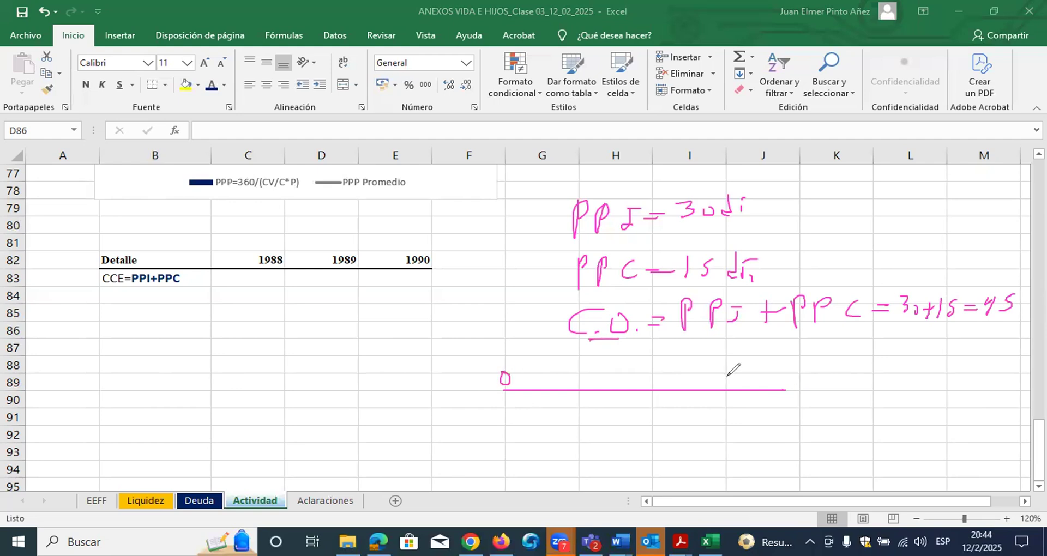
drag(778, 376, 795, 380)
mouse_move(505, 390)
mouse_down()
mouse_move(492, 453)
mouse_move(500, 454)
mouse_up()
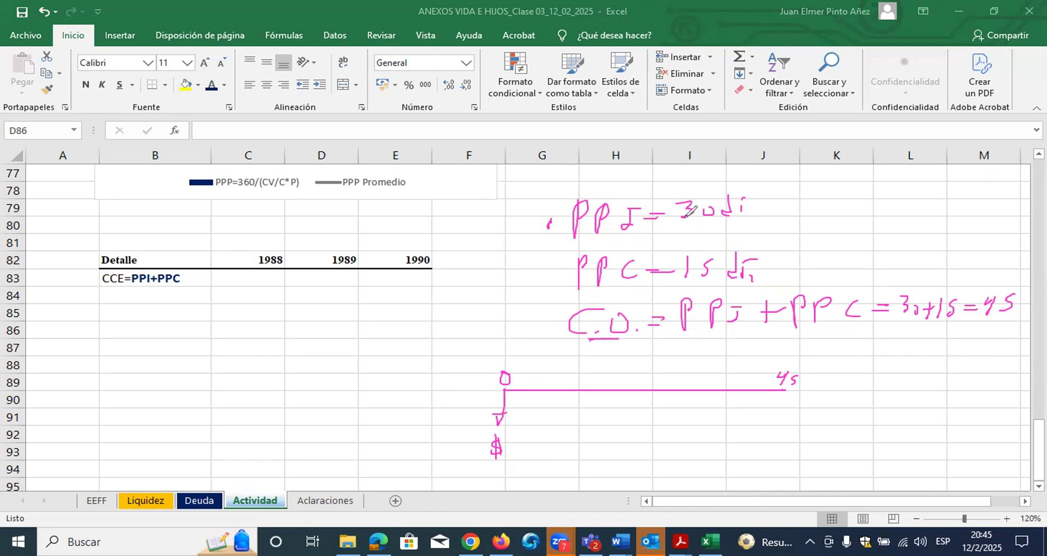
- Underline the 30 and 15 values, and draw an inflow arrow up to a $ sign at 45 on the timeline
drag(674, 220, 706, 219)
drag(684, 280, 703, 278)
drag(783, 398, 793, 354)
drag(808, 335, 805, 349)
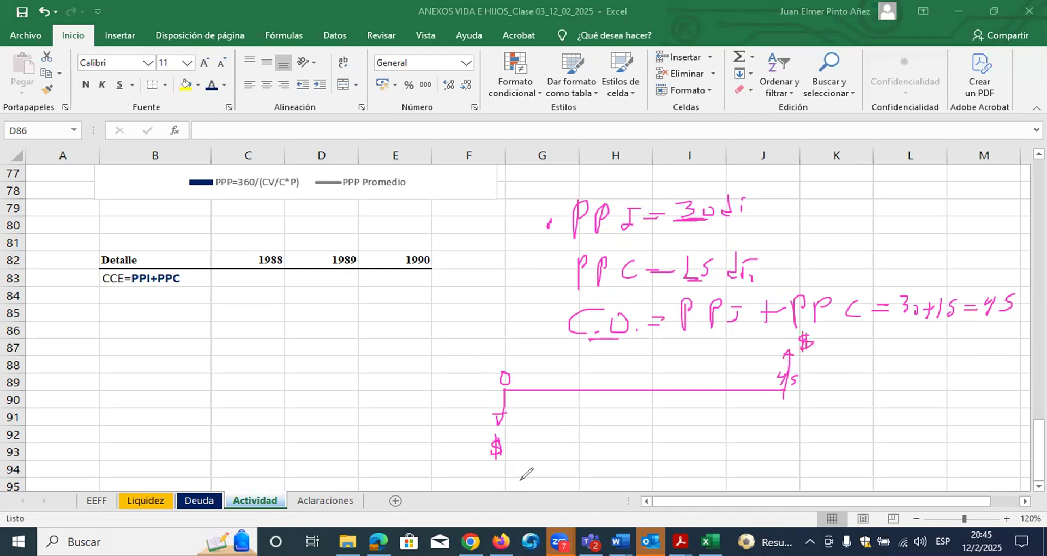
- Label the outflow as a boxed C=$, add "+ utilid." beside the inflow $, and underline the result 45
mouse_move(463, 445)
mouse_down()
mouse_move(460, 455)
mouse_move(518, 434)
mouse_move(464, 464)
mouse_up()
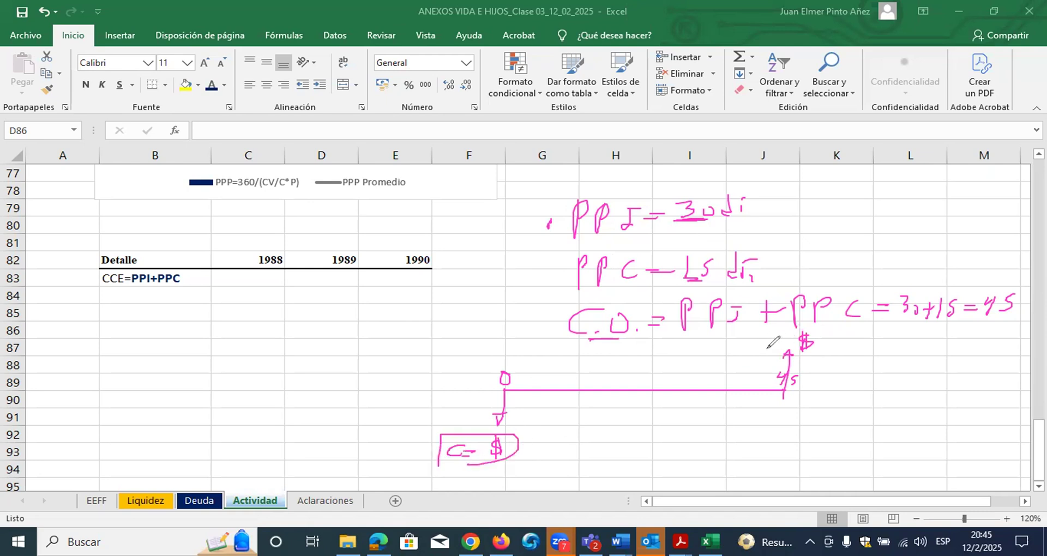
mouse_move(831, 334)
mouse_down()
mouse_move(829, 346)
mouse_move(856, 336)
mouse_move(866, 350)
mouse_move(872, 337)
mouse_move(934, 355)
mouse_up()
drag(988, 321, 1004, 320)
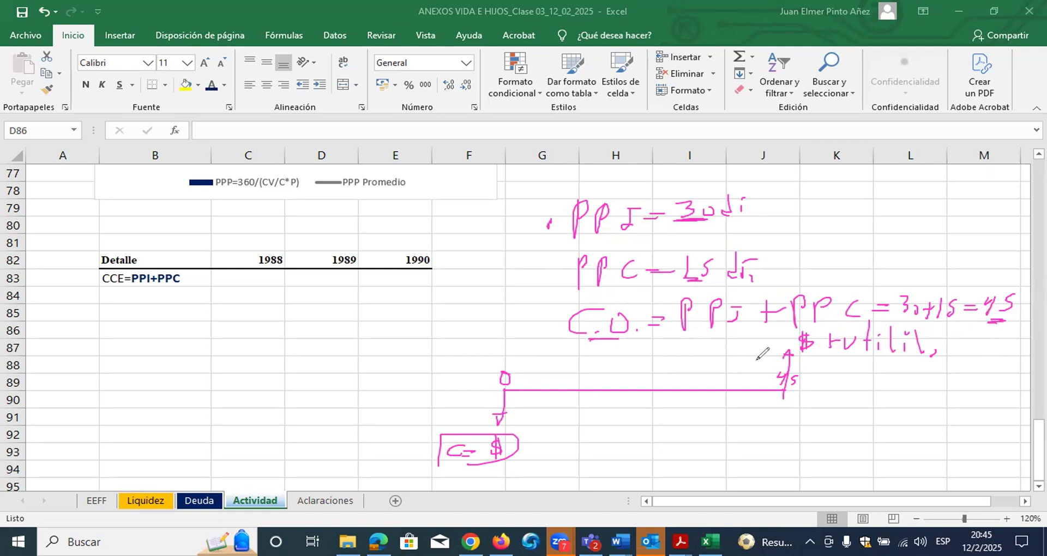
- Draw downward arrows beside PPI and PPC in the C.O. formula, and underline PPI+PPC in cell B83
mouse_move(674, 287)
mouse_down()
mouse_move(673, 342)
mouse_move(683, 325)
mouse_up()
mouse_move(790, 282)
mouse_down()
mouse_move(791, 321)
mouse_move(794, 311)
mouse_up()
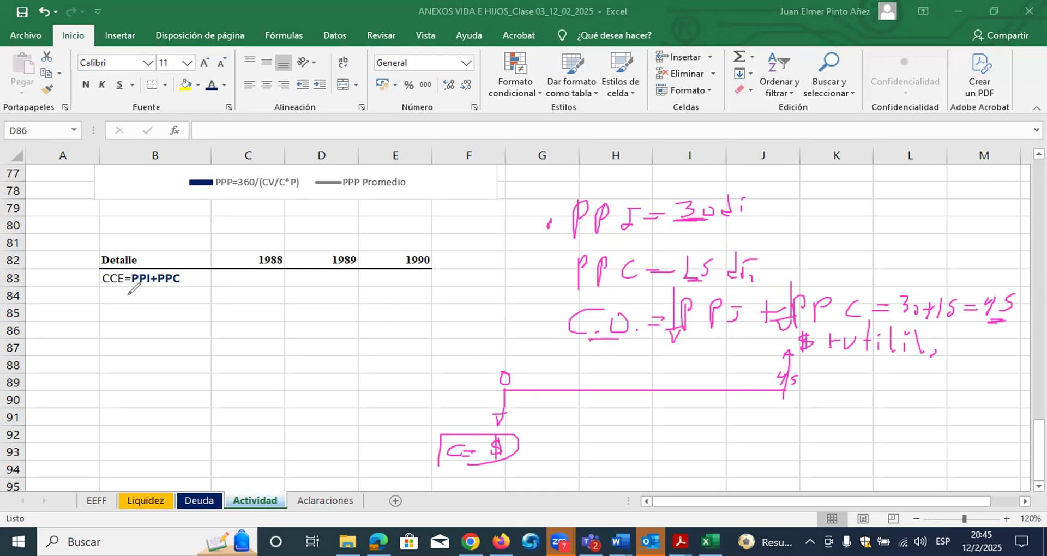
drag(132, 290, 169, 290)
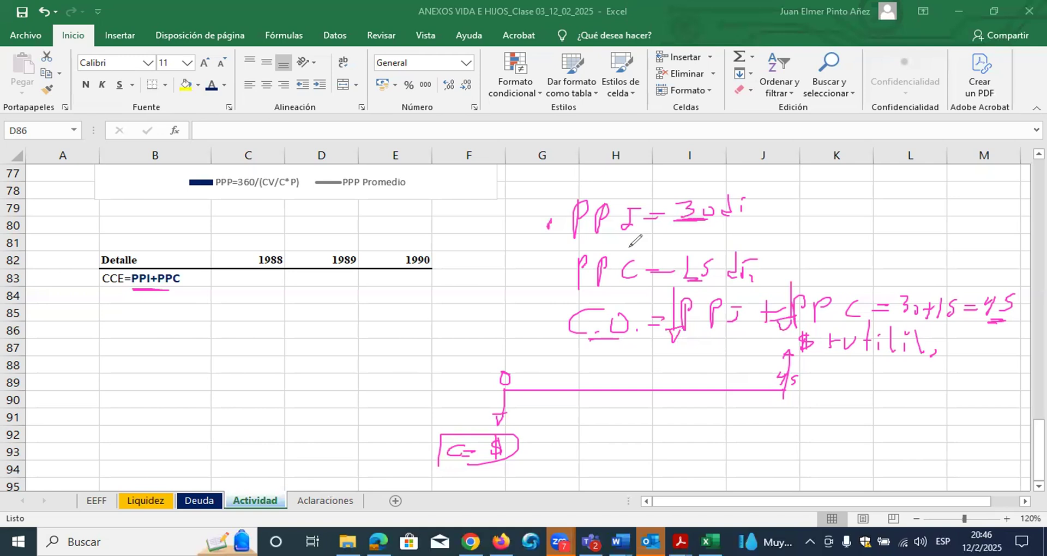
- Append -PPP to the label in B83 and color PPP green
double_click(185, 277)
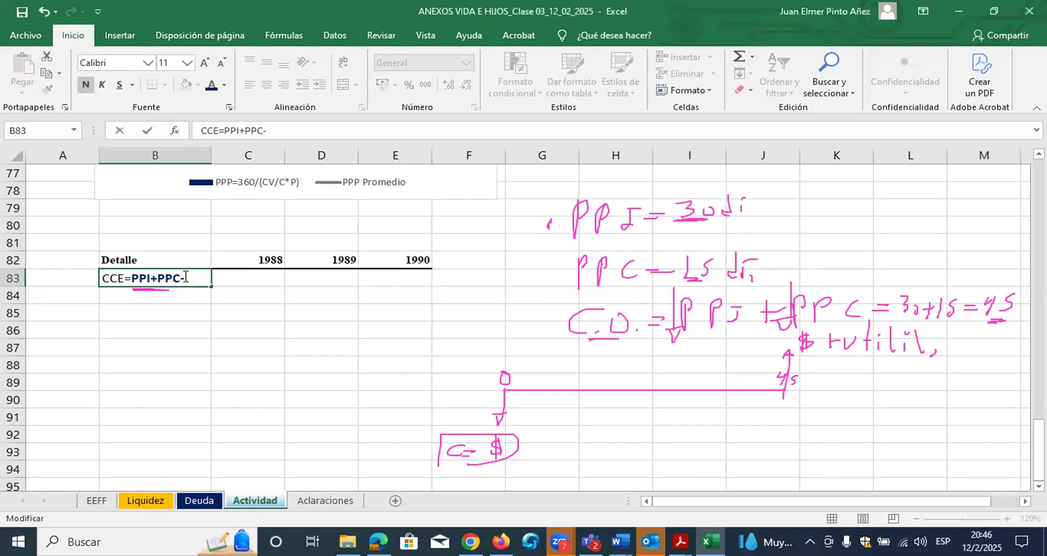
text(-PPP)
drag(186, 277, 226, 281)
click(225, 86)
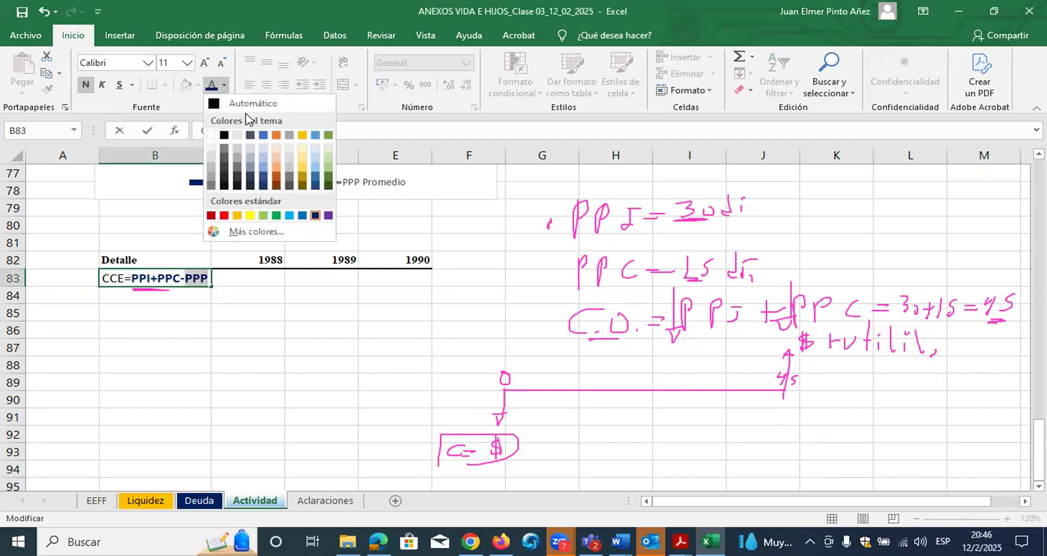
click(274, 216)
click(274, 366)
click(178, 278)
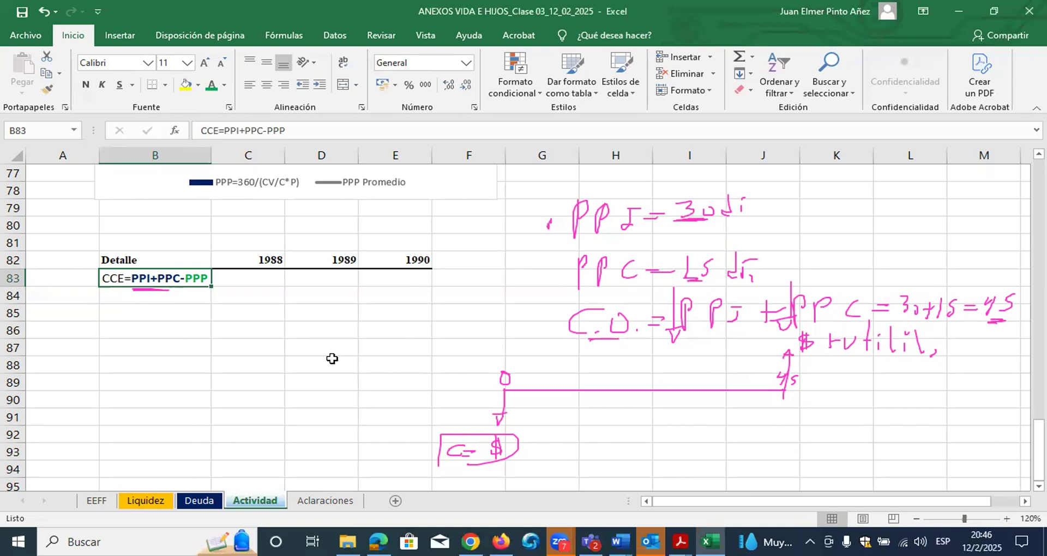
- Clear all handwritten annotations and hide the gridlines on the Actividad sheet
click(77, 213)
click(285, 334)
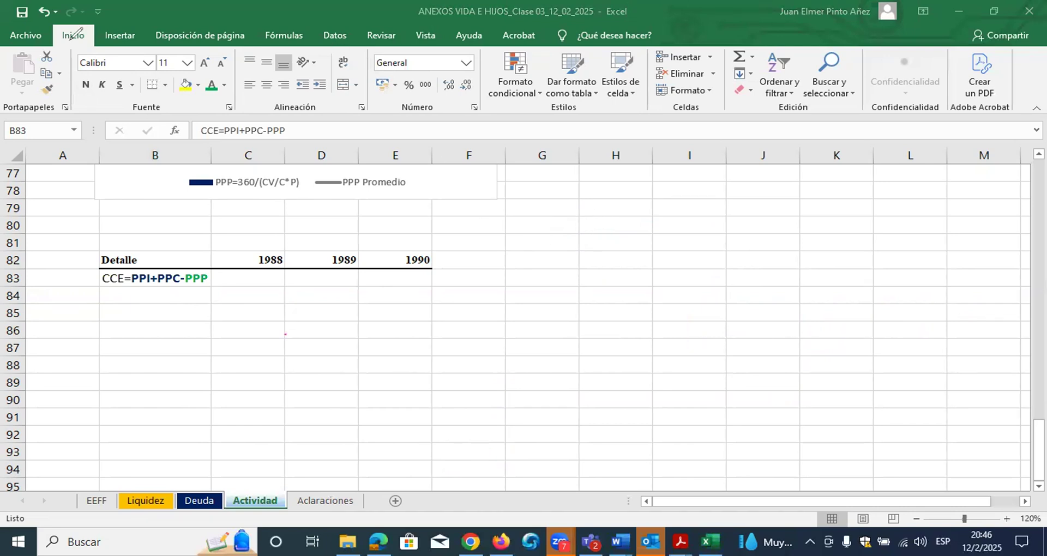
click(432, 35)
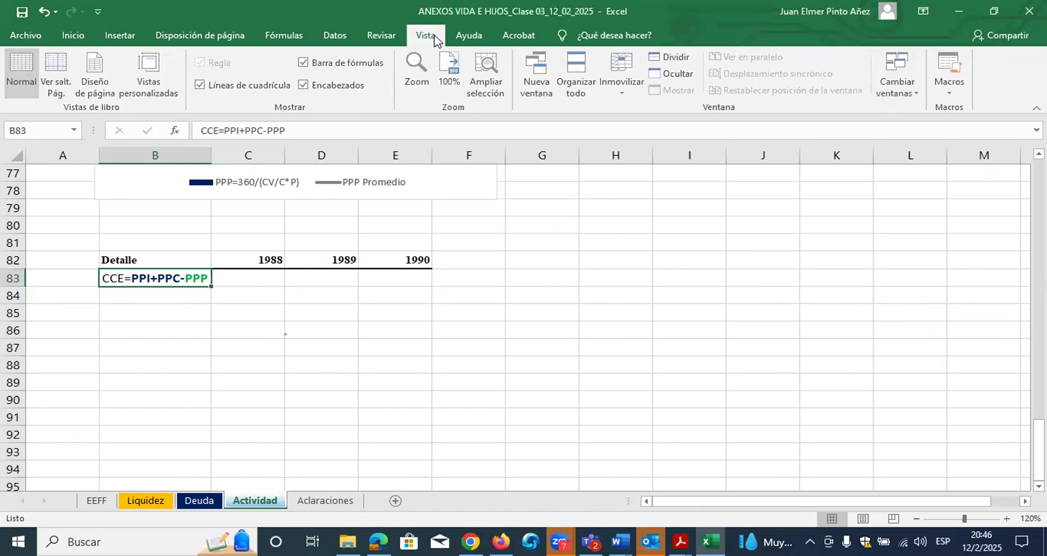
click(217, 86)
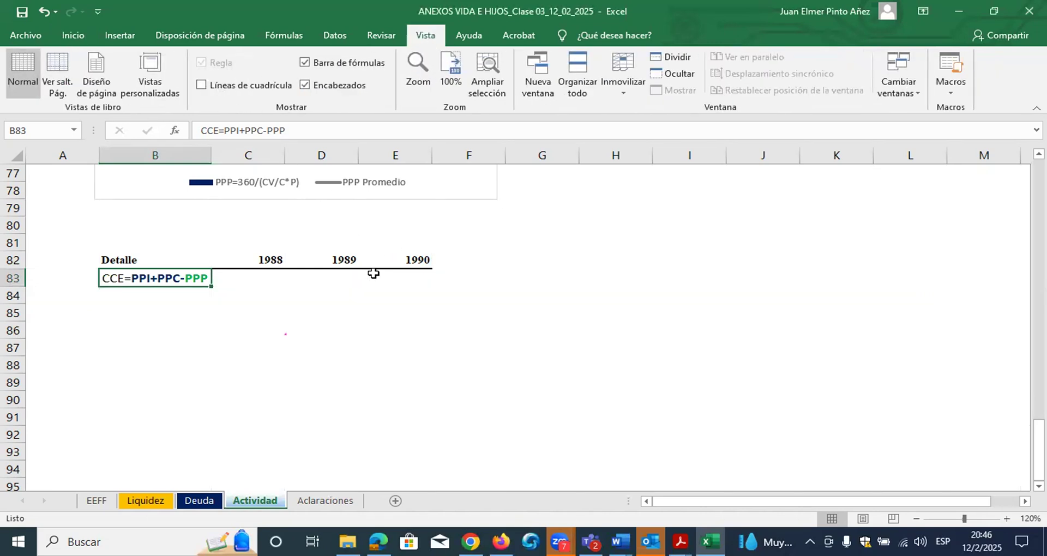
click(388, 329)
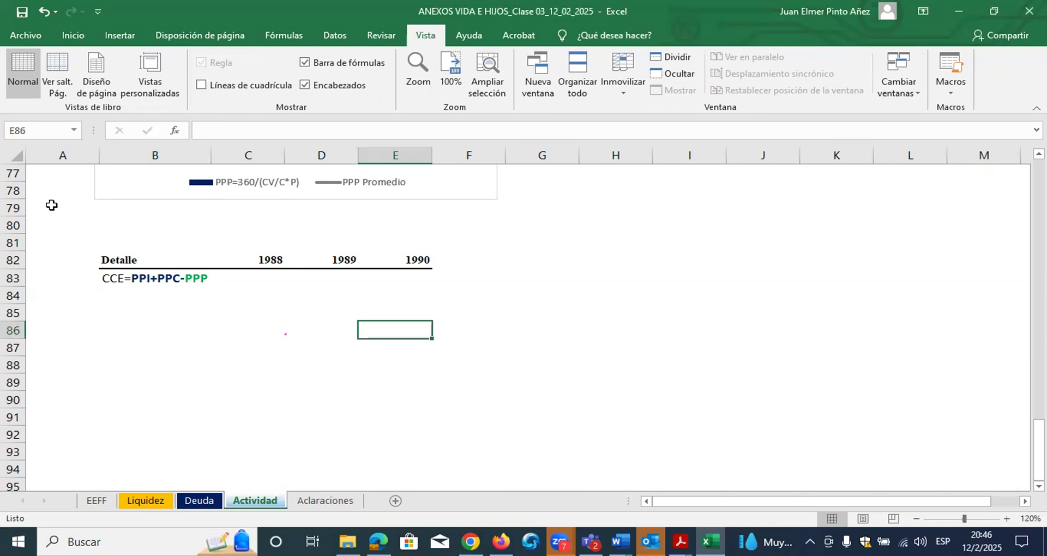
- Draw a long black timeline arrow to the right below the CCE table, and write 0 under its start
click(52, 206)
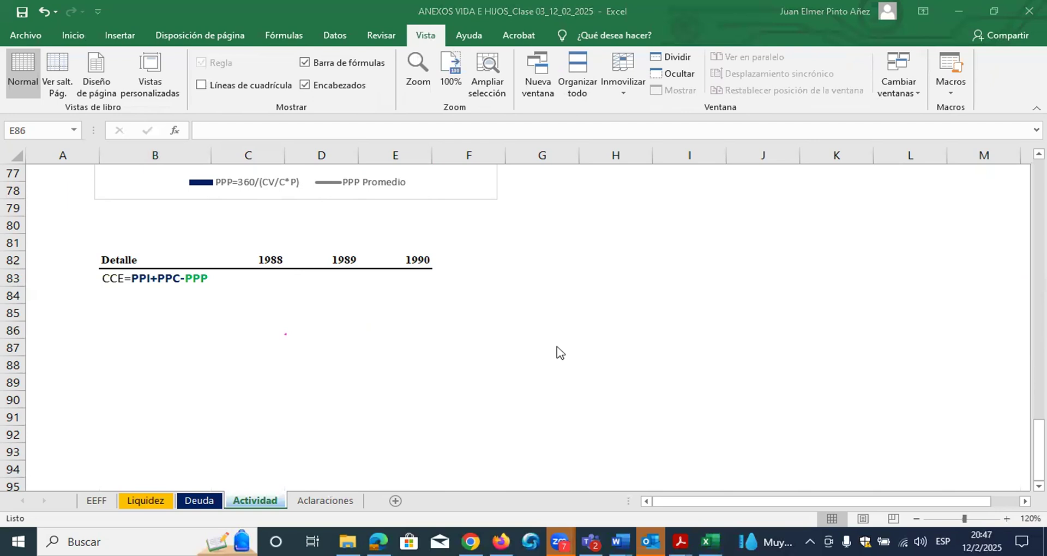
drag(284, 334, 994, 335)
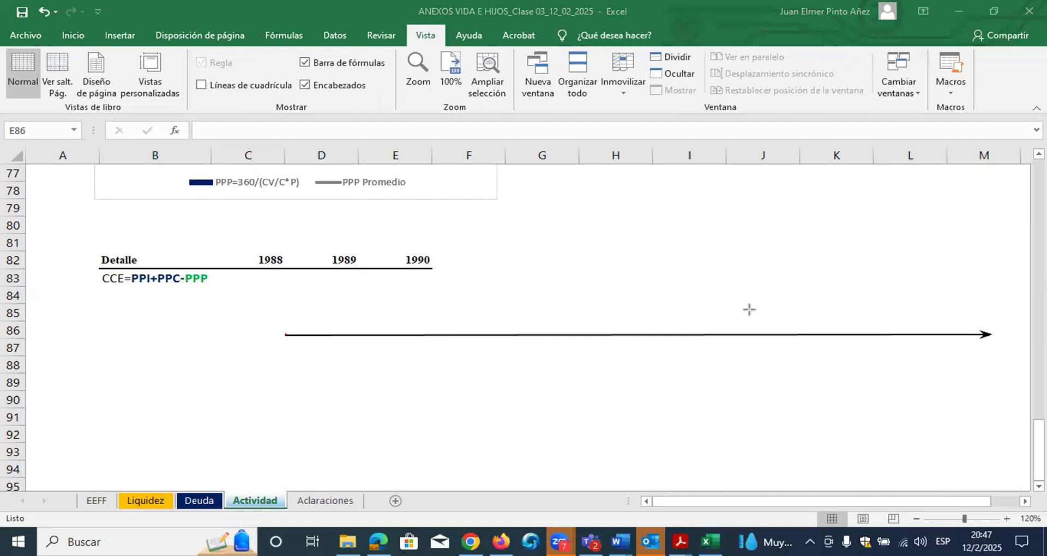
drag(293, 341, 288, 341)
- Draw a brown double-headed arrow above the first part of the timeline and handwrite PPI = 30 days over it
mouse_move(293, 324)
mouse_down()
mouse_move(620, 324)
mouse_move(593, 324)
mouse_up()
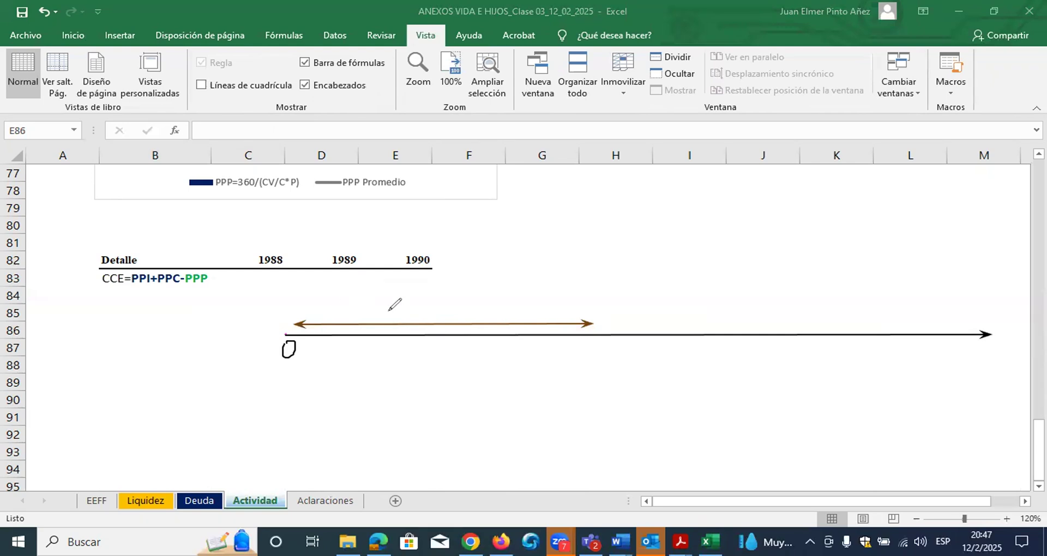
mouse_move(393, 318)
mouse_down()
mouse_move(401, 301)
mouse_move(395, 311)
mouse_up()
mouse_move(407, 303)
mouse_down()
mouse_move(407, 316)
mouse_move(430, 304)
mouse_move(433, 316)
mouse_move(446, 306)
mouse_move(512, 315)
mouse_move(515, 302)
mouse_move(533, 317)
mouse_up()
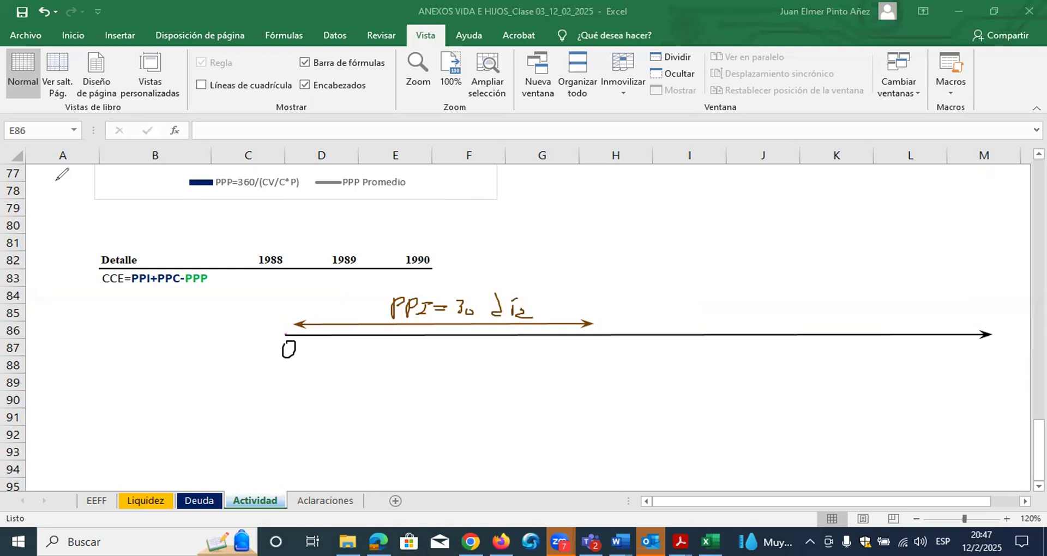
- Draw a blue double-headed arrow after the PPI segment of the timeline and handwrite PPC = 20 above it
drag(596, 324, 807, 324)
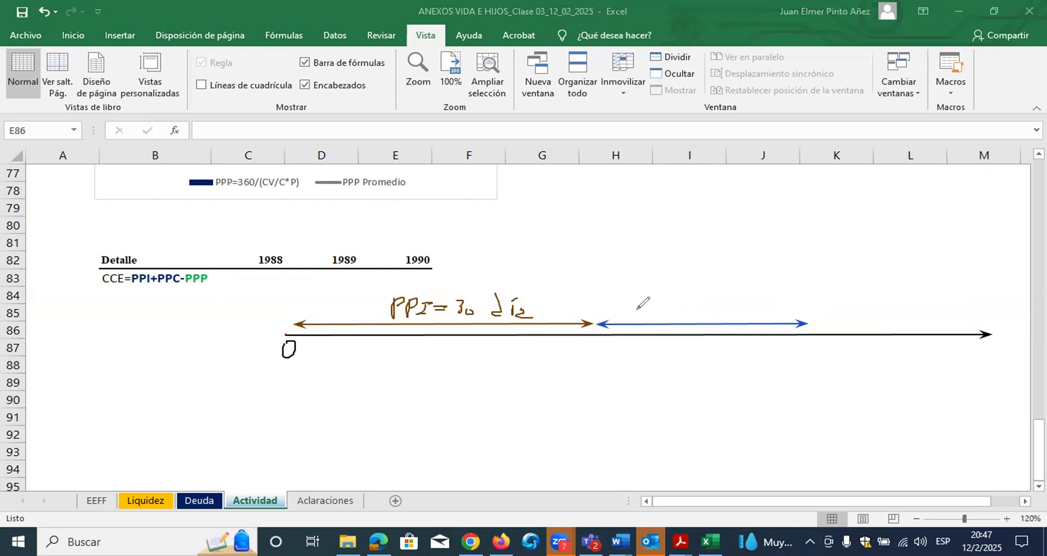
mouse_move(638, 296)
mouse_down()
mouse_move(657, 298)
mouse_move(657, 319)
mouse_move(661, 303)
mouse_move(670, 319)
mouse_move(677, 299)
mouse_move(672, 307)
mouse_move(692, 303)
mouse_move(702, 315)
mouse_move(731, 305)
mouse_up()
key(ctrl+z)
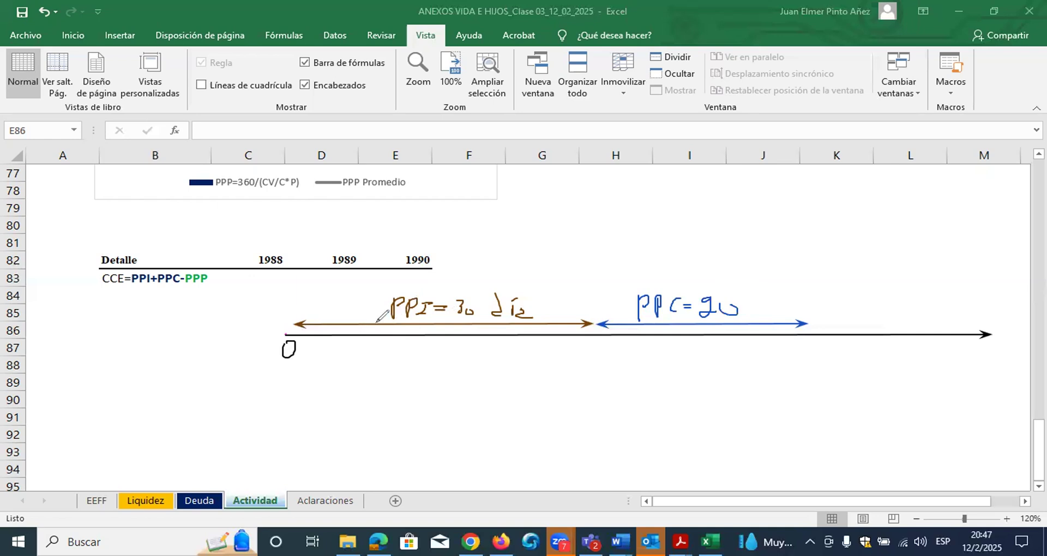
- Draw a blue upward arrow at the end of the PPC segment and handwrite C + utilid above it
mouse_move(805, 323)
mouse_down()
mouse_move(805, 263)
mouse_move(814, 264)
mouse_move(804, 251)
mouse_move(805, 263)
mouse_up()
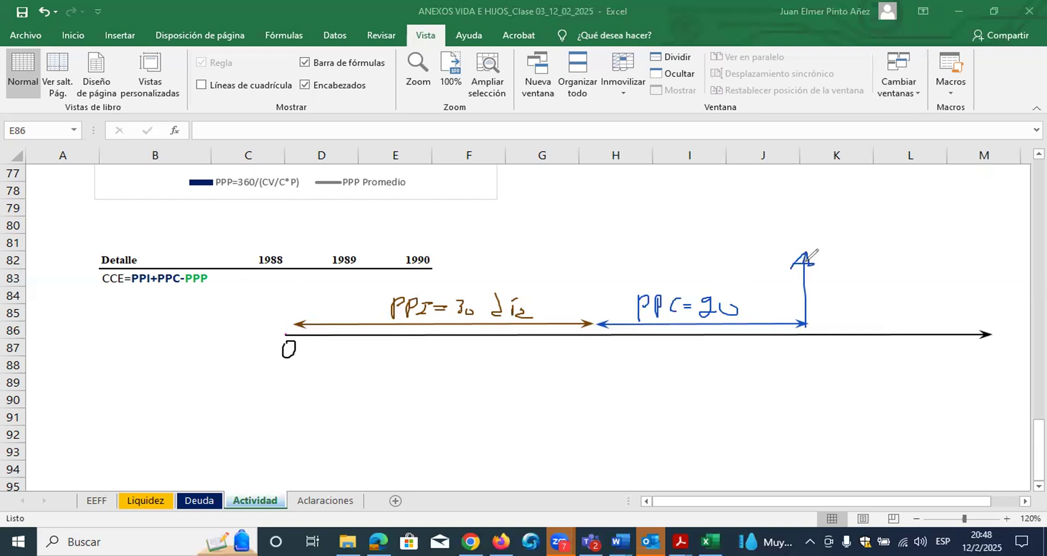
mouse_move(807, 221)
mouse_down()
mouse_move(805, 234)
mouse_move(855, 216)
mouse_move(867, 230)
mouse_move(875, 213)
mouse_move(876, 225)
mouse_move(924, 223)
mouse_up()
click(825, 216)
click(876, 206)
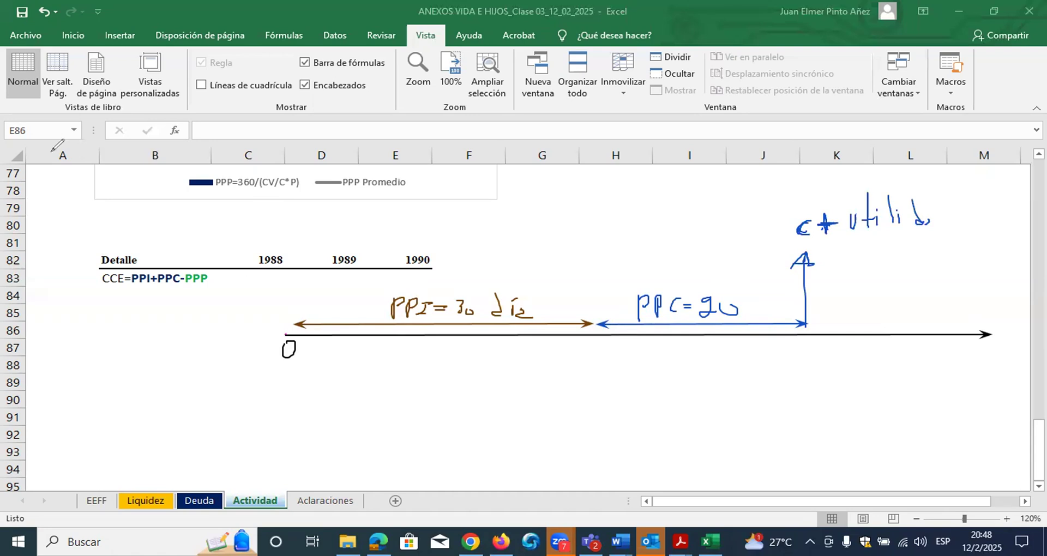
- Draw a second black timeline below the first, with a pink double-headed arrow from its start labelled PPP = 40 days
drag(284, 377, 984, 381)
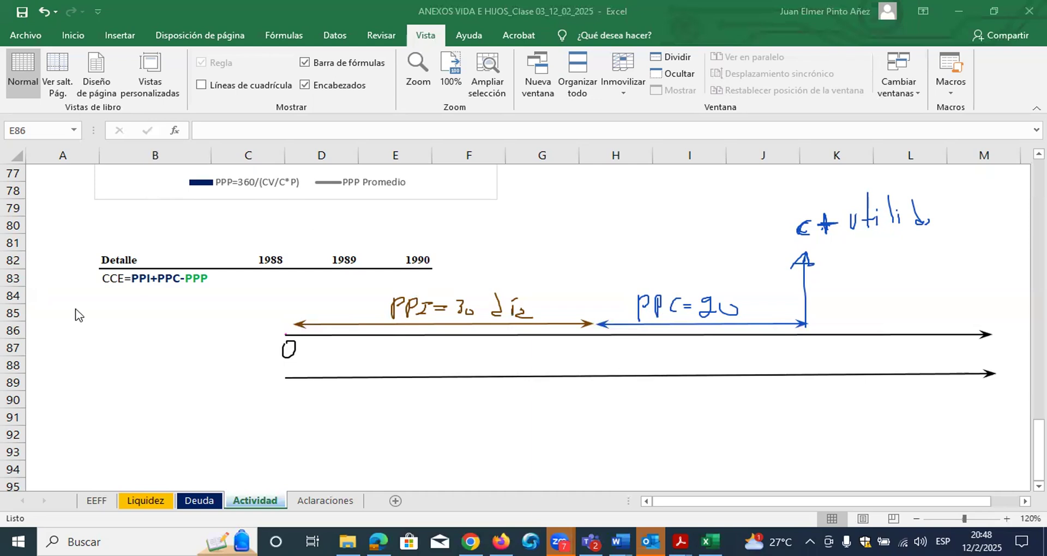
drag(291, 372, 399, 373)
drag(429, 372, 682, 364)
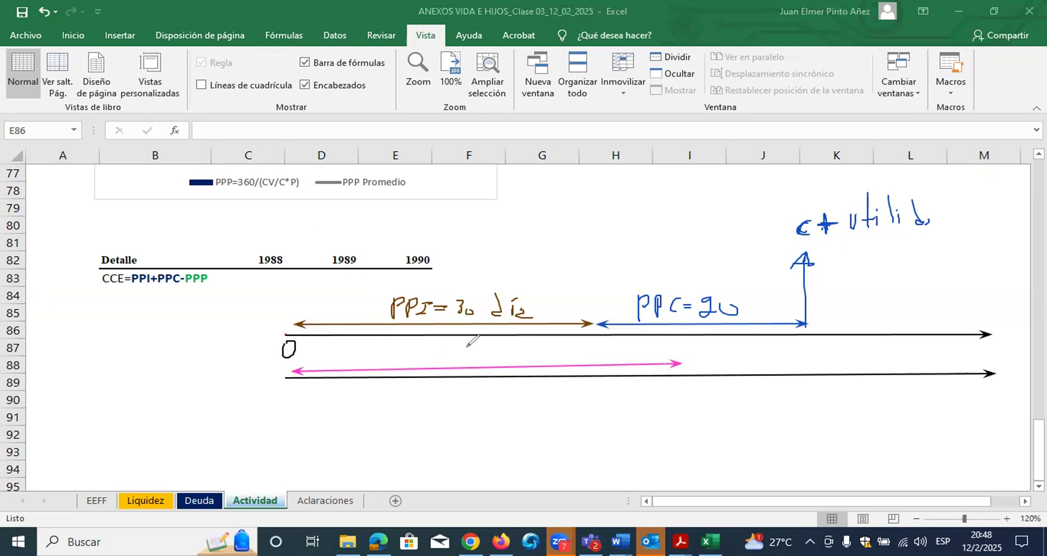
mouse_move(466, 366)
mouse_down()
mouse_move(468, 352)
mouse_move(485, 361)
mouse_move(501, 342)
mouse_move(503, 351)
mouse_move(529, 349)
mouse_up()
mouse_move(521, 357)
mouse_down()
mouse_move(547, 364)
mouse_move(576, 344)
mouse_move(576, 362)
mouse_up()
mouse_move(586, 352)
mouse_down()
mouse_move(587, 361)
mouse_move(594, 349)
mouse_up()
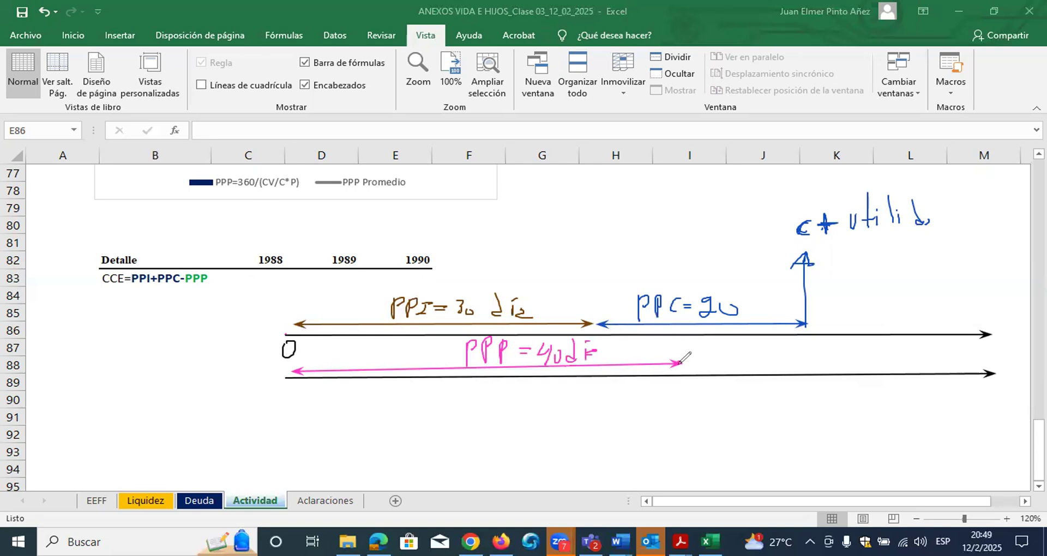
- Mark the PPP end with a pink downward arrow labelled C, shade the gap to the PPC end green, and write 50 there
mouse_move(679, 363)
mouse_down()
mouse_move(672, 437)
mouse_move(684, 442)
mouse_up()
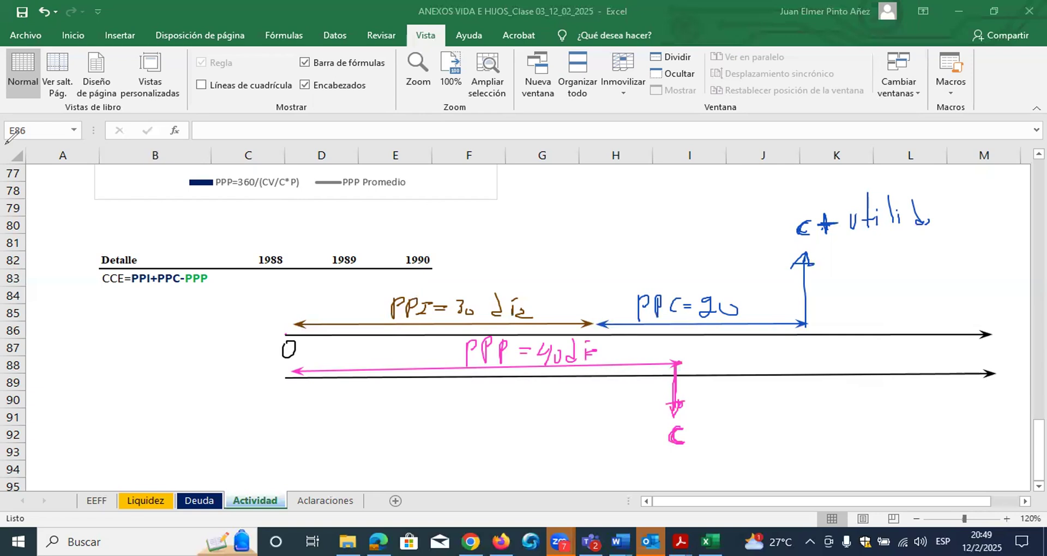
drag(676, 303, 813, 381)
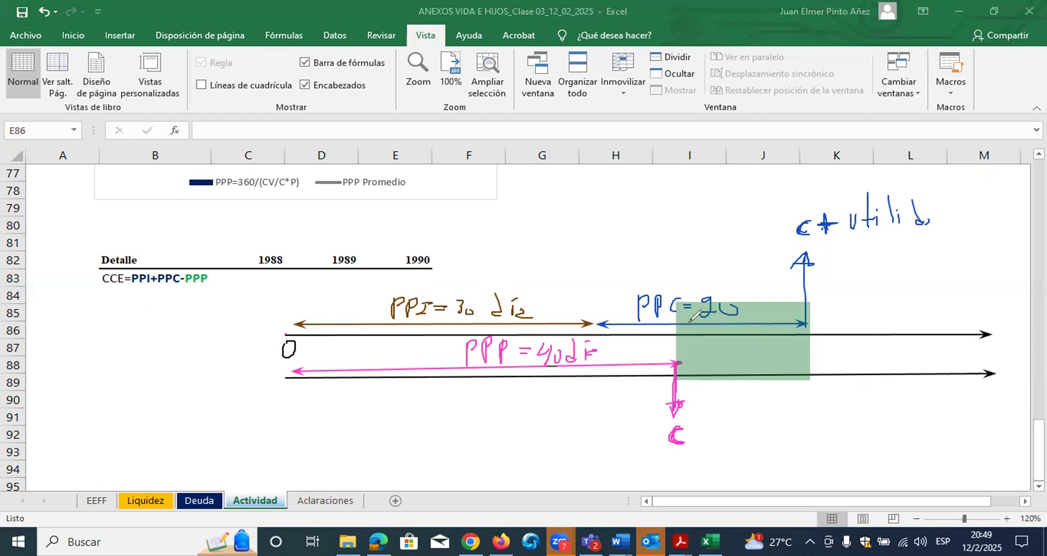
mouse_move(808, 310)
mouse_down()
mouse_move(797, 322)
mouse_move(818, 311)
mouse_up()
- Handwrite CCE = 30 + 20 - 40 = 10 días in green below the timelines, underlining PPI and PPC in the B83 label
mouse_move(189, 426)
mouse_down()
mouse_move(166, 439)
mouse_move(217, 447)
mouse_move(254, 436)
mouse_up()
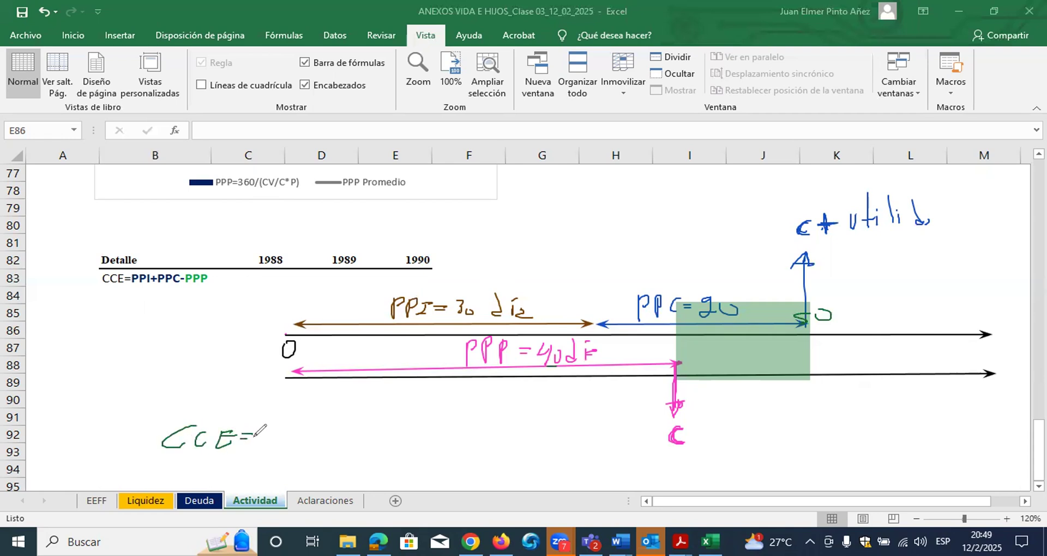
drag(130, 287, 151, 286)
mouse_move(265, 423)
mouse_down()
mouse_move(266, 436)
mouse_move(326, 428)
mouse_up()
drag(320, 420, 320, 435)
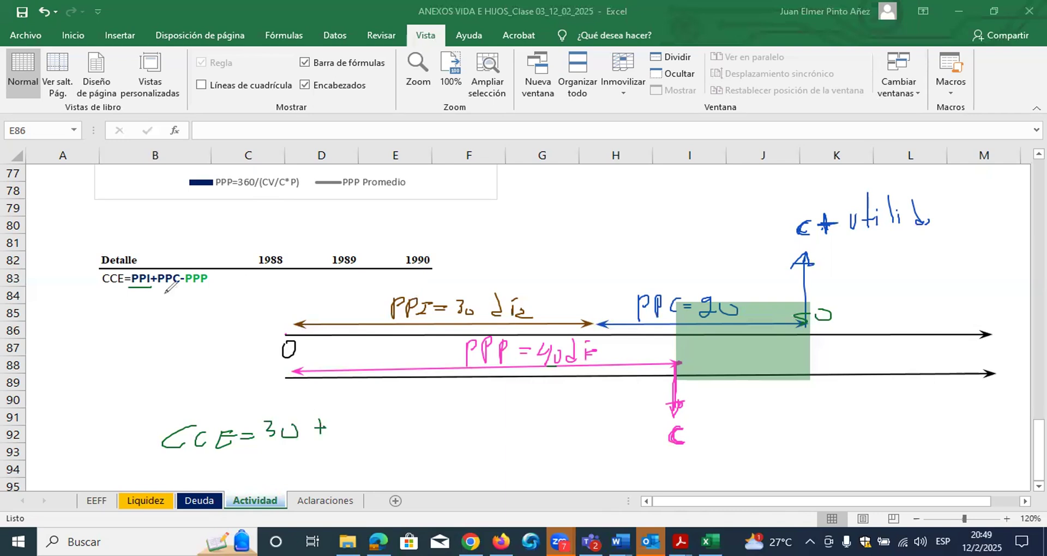
drag(162, 286, 173, 285)
mouse_move(338, 422)
mouse_down()
mouse_move(353, 437)
mouse_move(364, 417)
mouse_up()
drag(377, 426, 388, 425)
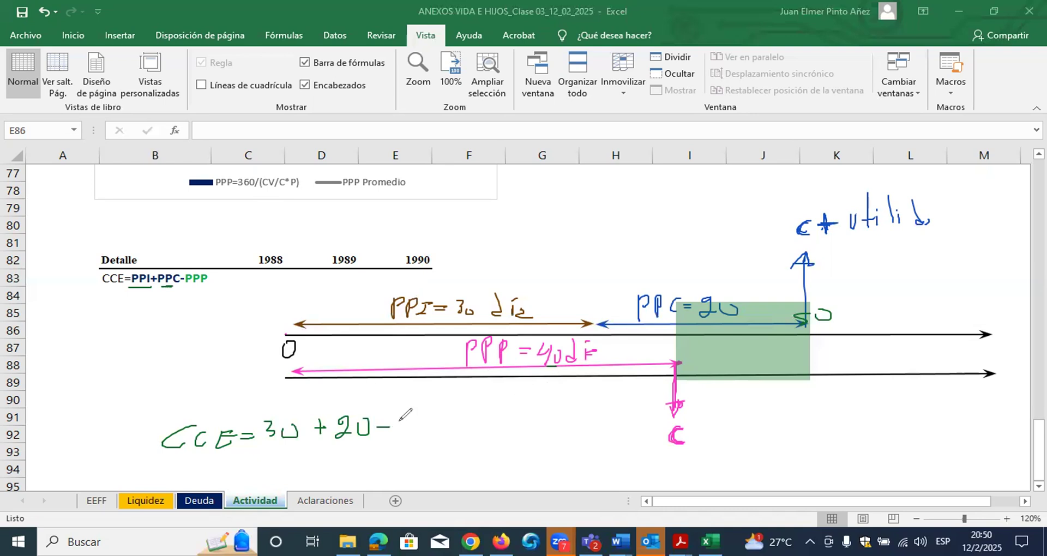
mouse_move(405, 419)
mouse_down()
mouse_move(406, 437)
mouse_move(416, 421)
mouse_move(465, 425)
mouse_move(451, 431)
mouse_up()
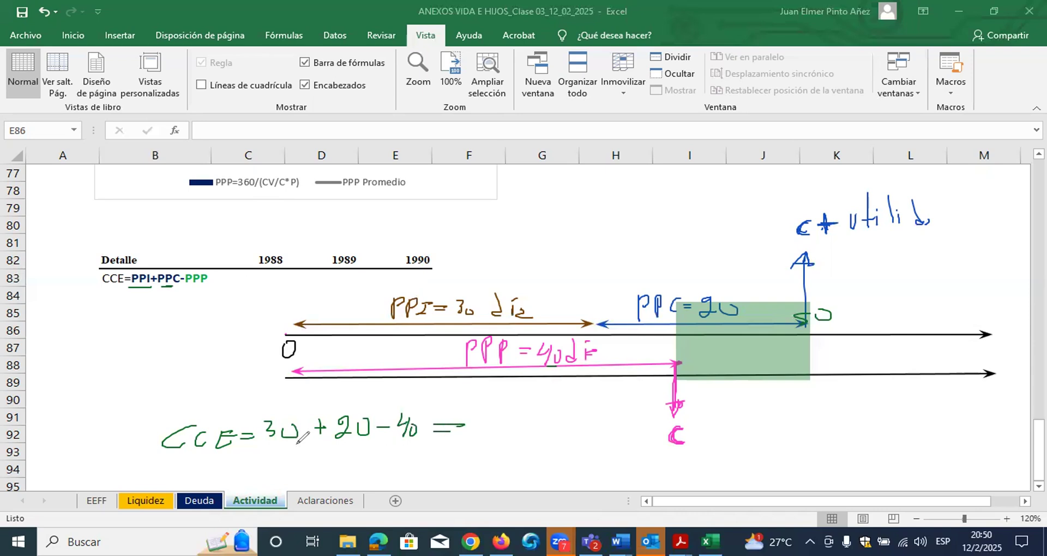
mouse_move(497, 415)
mouse_down()
mouse_move(498, 431)
mouse_move(517, 418)
mouse_move(555, 431)
mouse_move(565, 406)
mouse_move(583, 431)
mouse_up()
drag(604, 420, 595, 435)
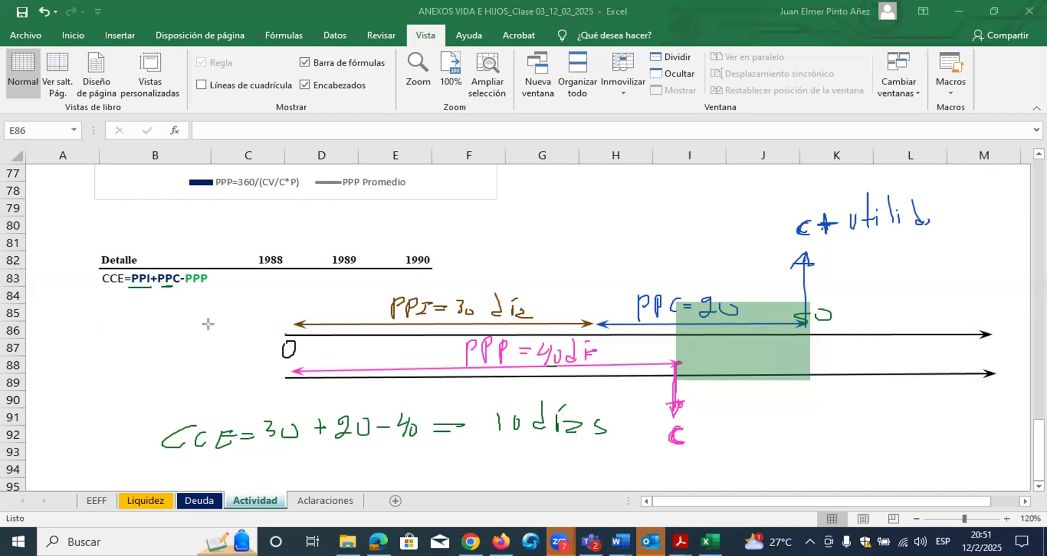
- Add dark red downward arrows on PPI and PPC and an upward one on PPP, and circle CCE with a downward arrow
drag(124, 267, 128, 298)
mouse_move(159, 263)
mouse_down()
mouse_move(157, 299)
mouse_move(187, 251)
mouse_up()
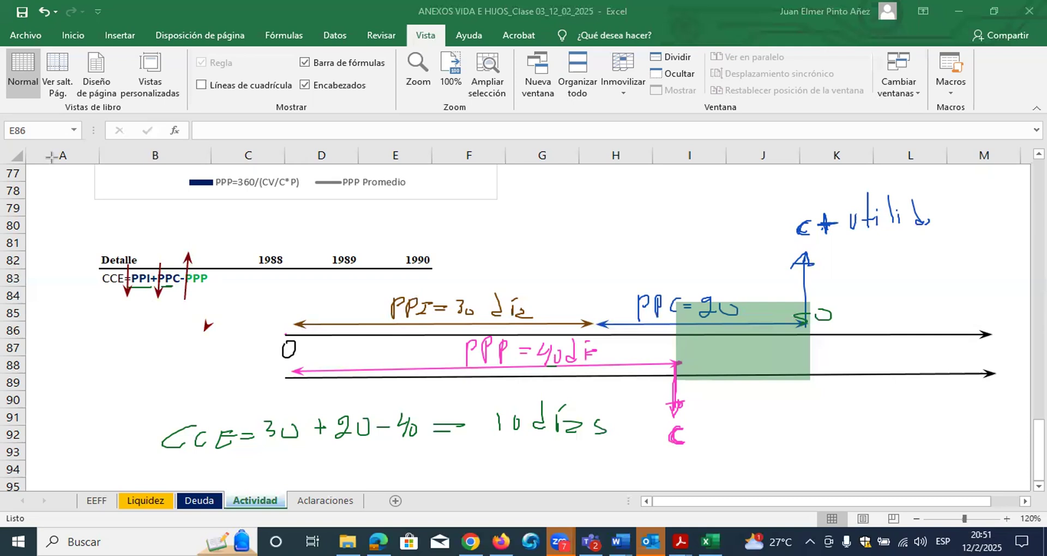
mouse_move(107, 271)
mouse_down()
mouse_move(106, 286)
mouse_move(121, 271)
mouse_move(89, 288)
mouse_up()
- Handwrite FEO = f(CCE) in dark red above the first timeline
mouse_move(373, 201)
mouse_down()
mouse_move(368, 231)
mouse_move(384, 199)
mouse_move(382, 214)
mouse_move(461, 210)
mouse_up()
mouse_move(444, 219)
mouse_down()
mouse_move(485, 202)
mouse_move(487, 256)
mouse_up()
drag(479, 219, 510, 217)
mouse_move(547, 189)
mouse_down()
mouse_move(529, 208)
mouse_move(542, 213)
mouse_up()
mouse_move(572, 188)
mouse_down()
mouse_move(559, 201)
mouse_move(568, 208)
mouse_move(601, 208)
mouse_move(614, 190)
mouse_move(624, 226)
mouse_up()
- Mark the inverse relation with a dark red up arrow at CCE and down arrow at FEO, and the opposite pair in brown
mouse_move(551, 238)
mouse_down()
mouse_move(552, 148)
mouse_move(540, 163)
mouse_move(562, 155)
mouse_move(547, 162)
mouse_up()
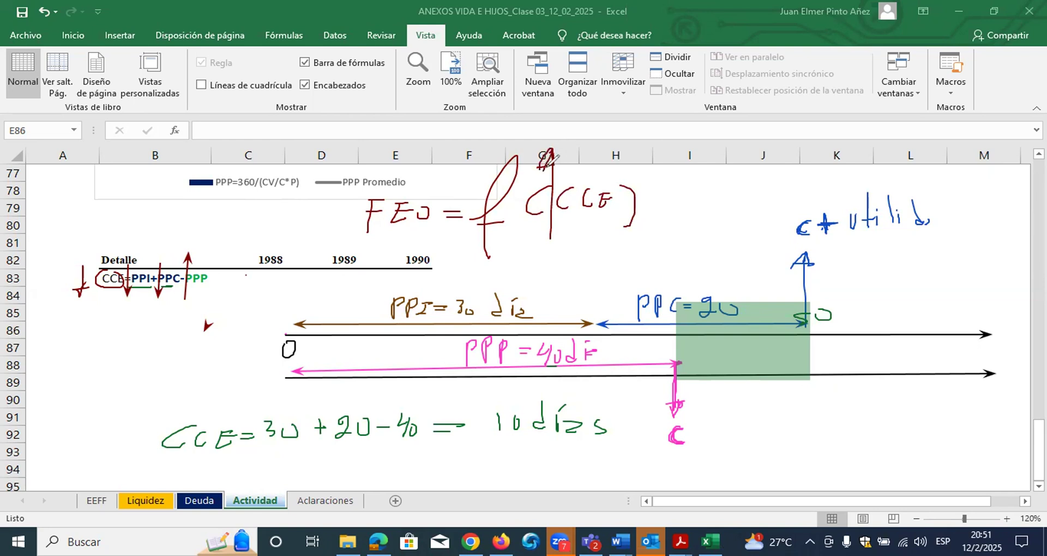
mouse_move(352, 163)
mouse_down()
mouse_move(357, 221)
mouse_move(343, 244)
mouse_move(357, 226)
mouse_up()
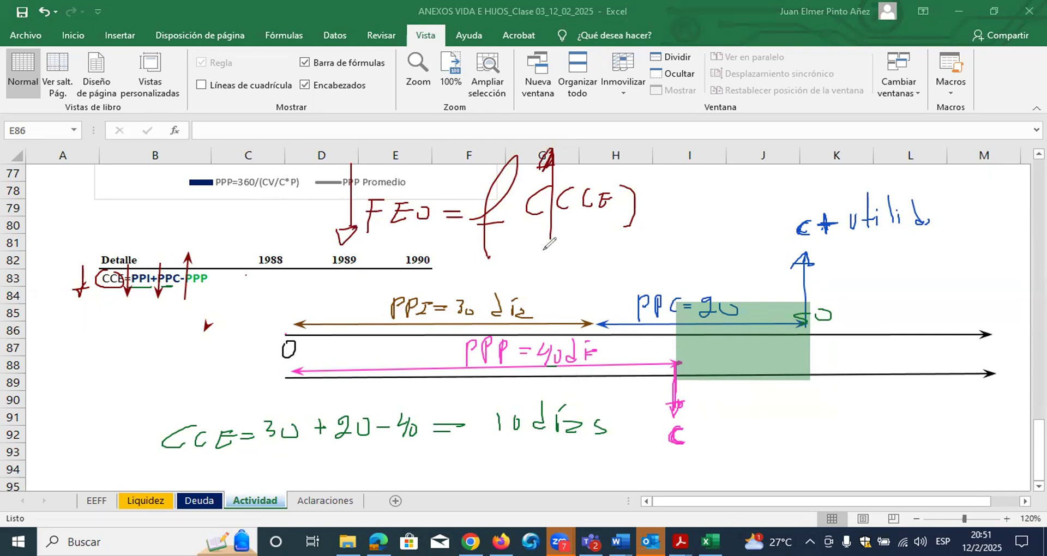
drag(525, 153, 520, 234)
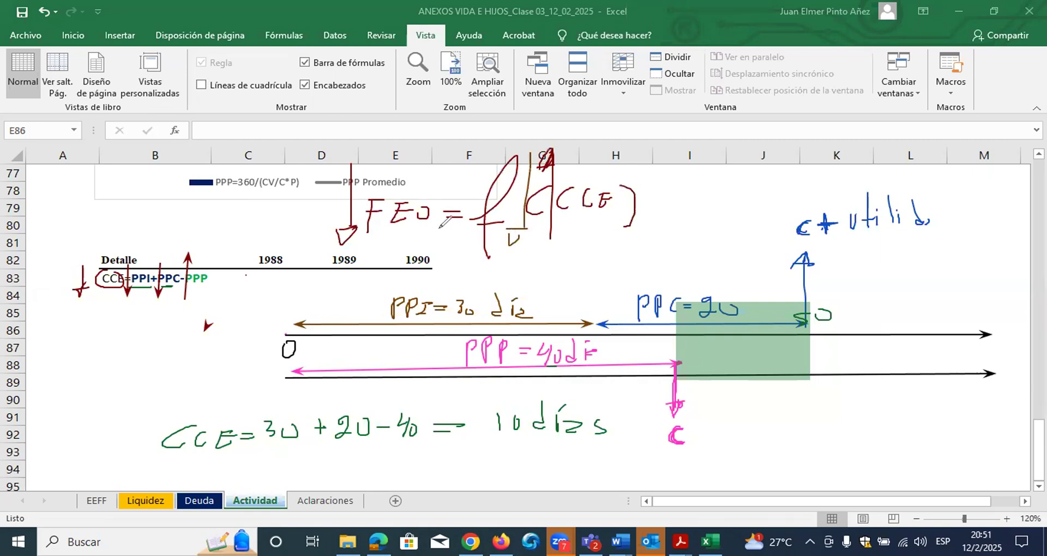
mouse_move(309, 245)
mouse_down()
mouse_move(322, 159)
mouse_move(305, 174)
mouse_move(329, 165)
mouse_up()
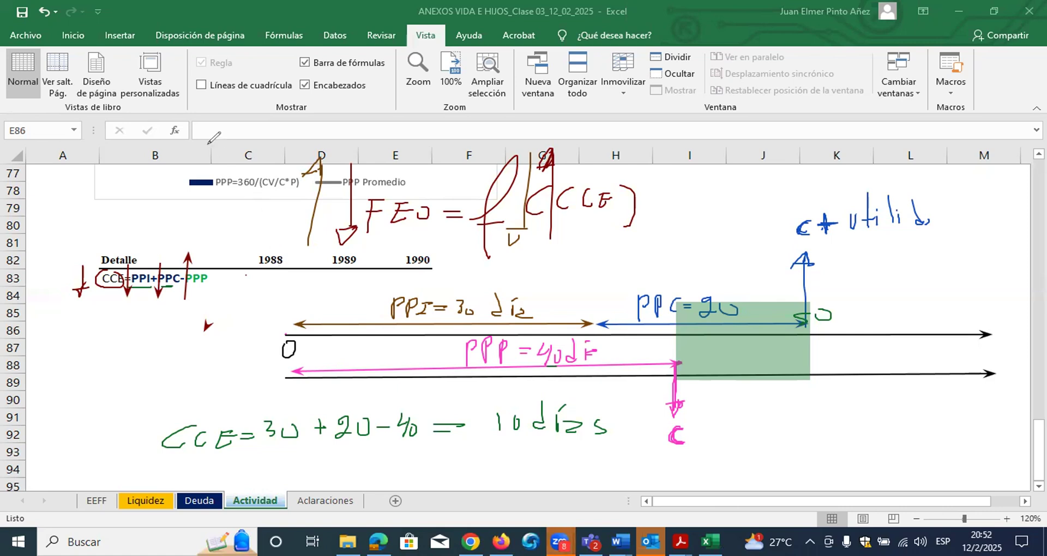
- Clear all handwritten annotations and calculate the 1988 CCE in C83 with the formula =C43+C24-C63
click(60, 360)
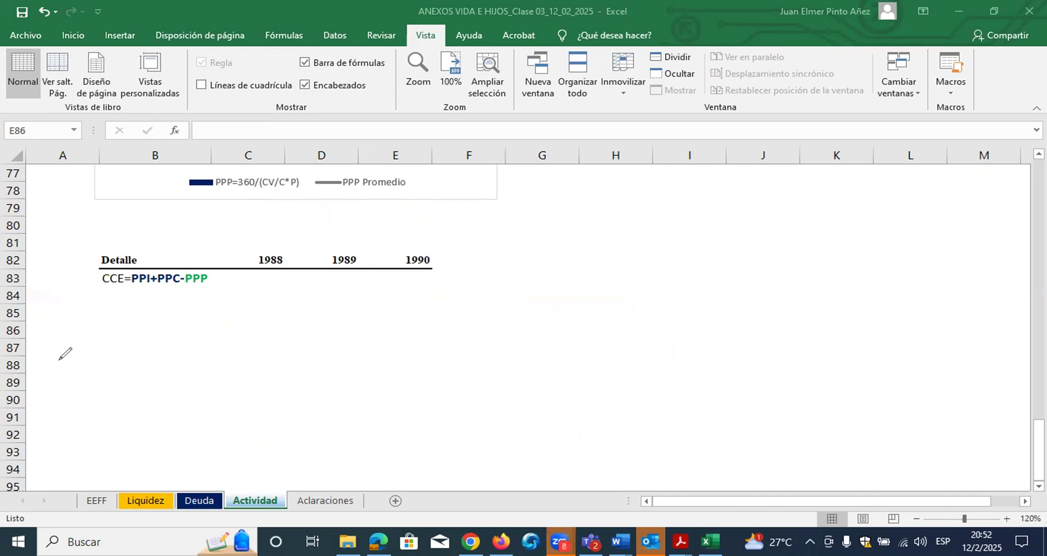
click(271, 281)
text(=)
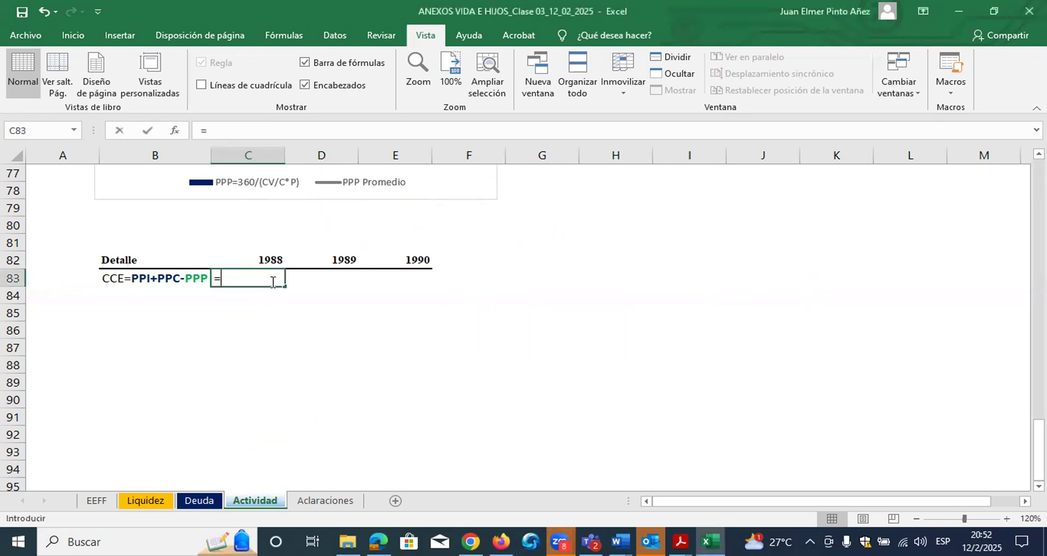
scroll(285, 277, up, 10)
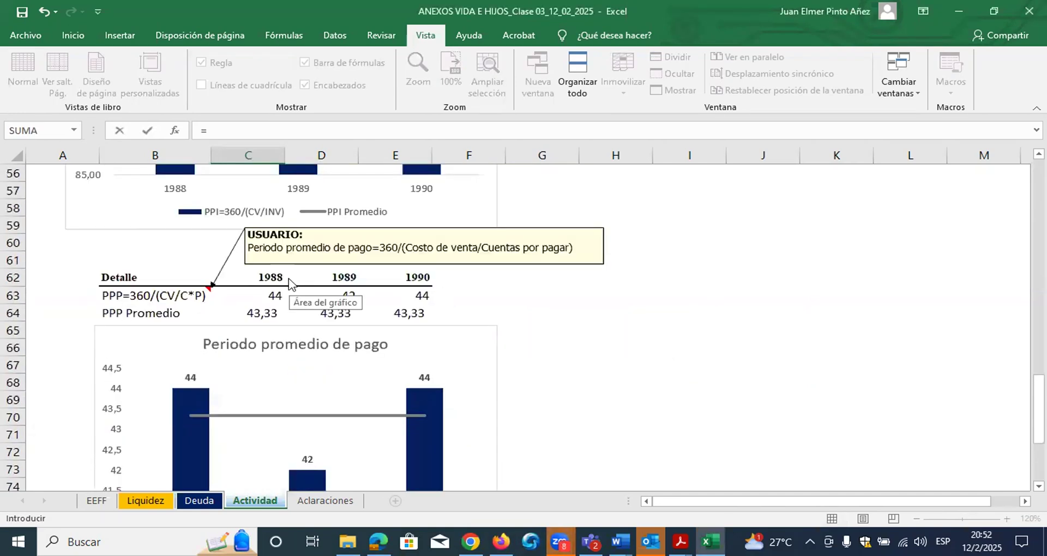
scroll(289, 277, up, 3)
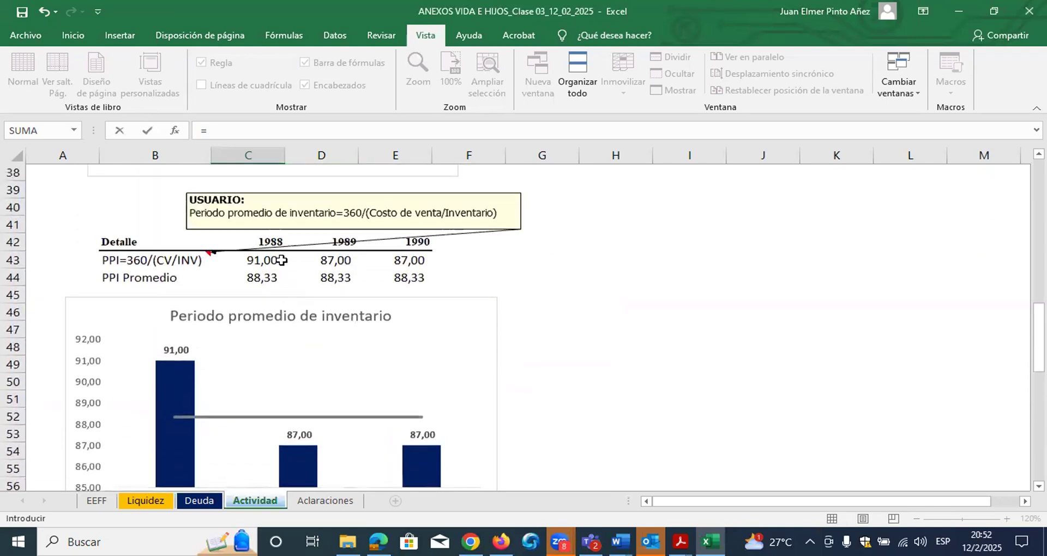
click(264, 264)
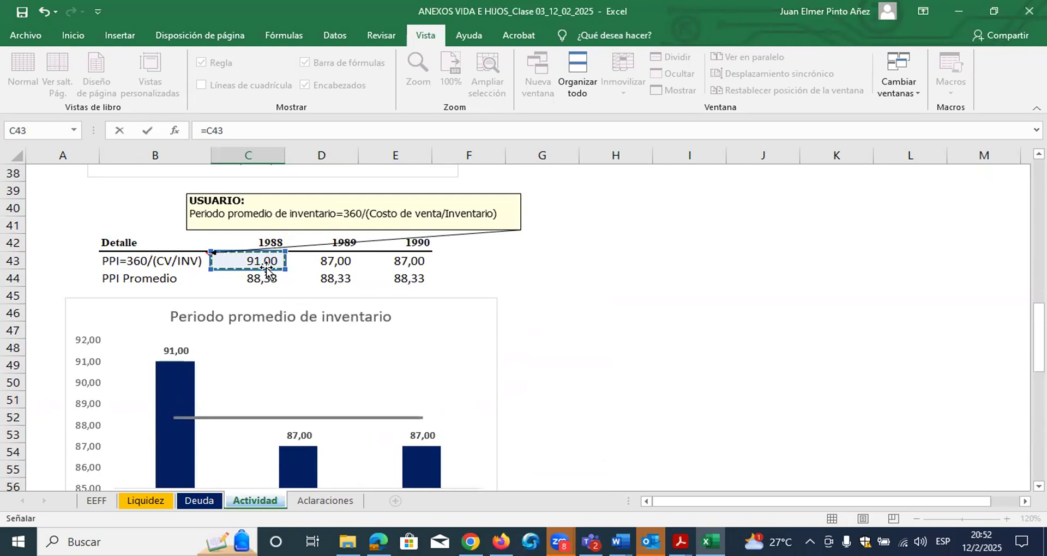
text(+)
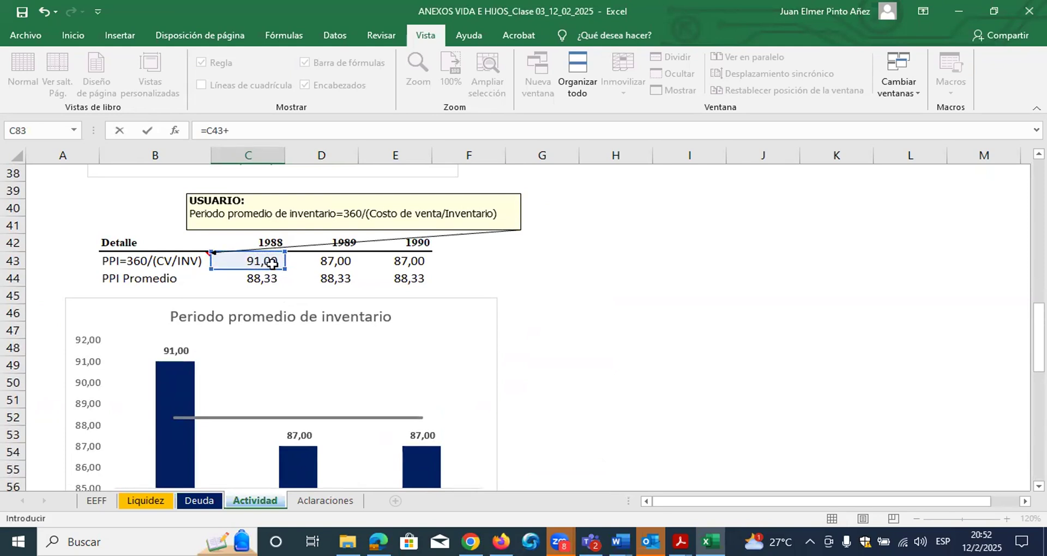
scroll(272, 264, up, 5)
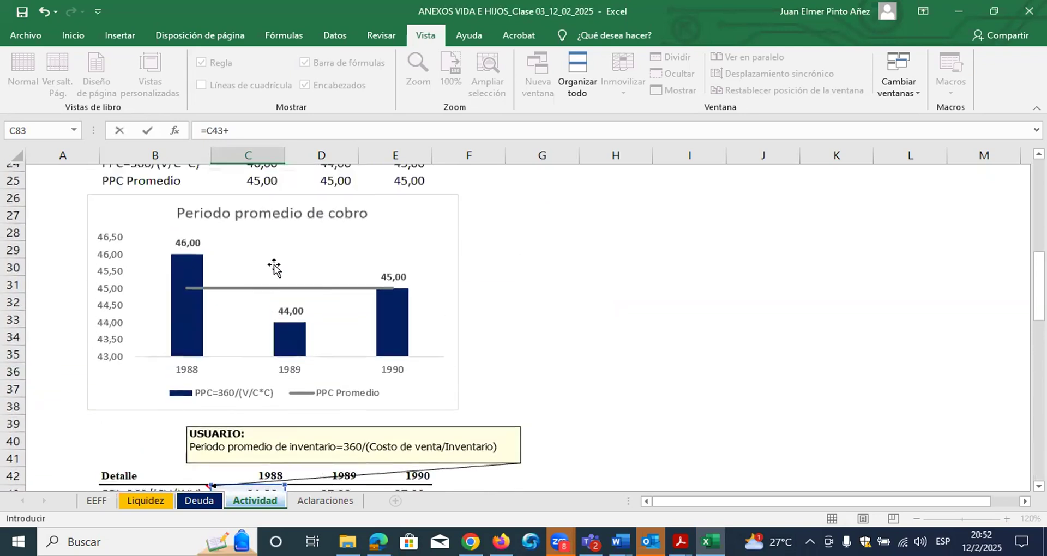
scroll(273, 265, up, 1)
click(265, 245)
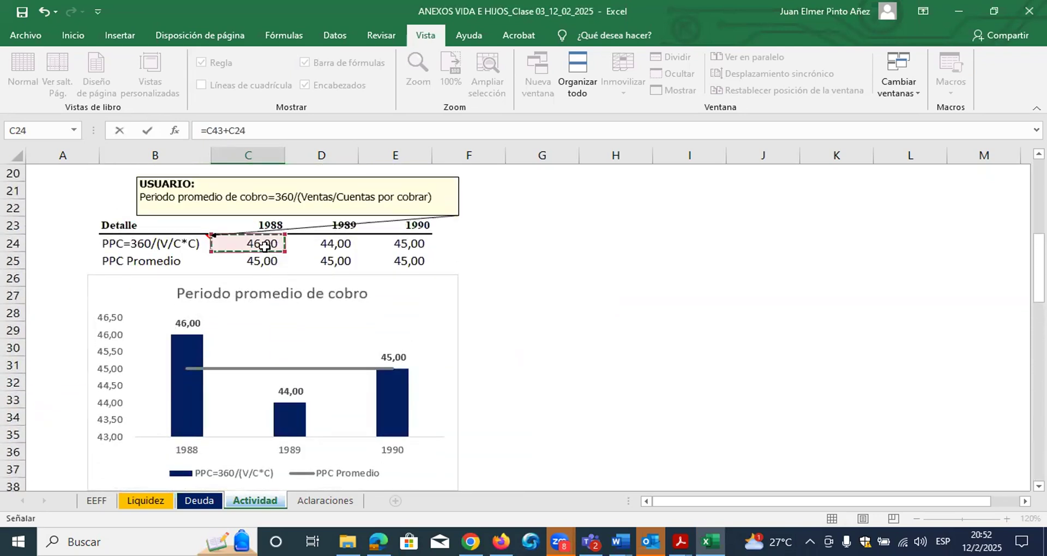
text(-)
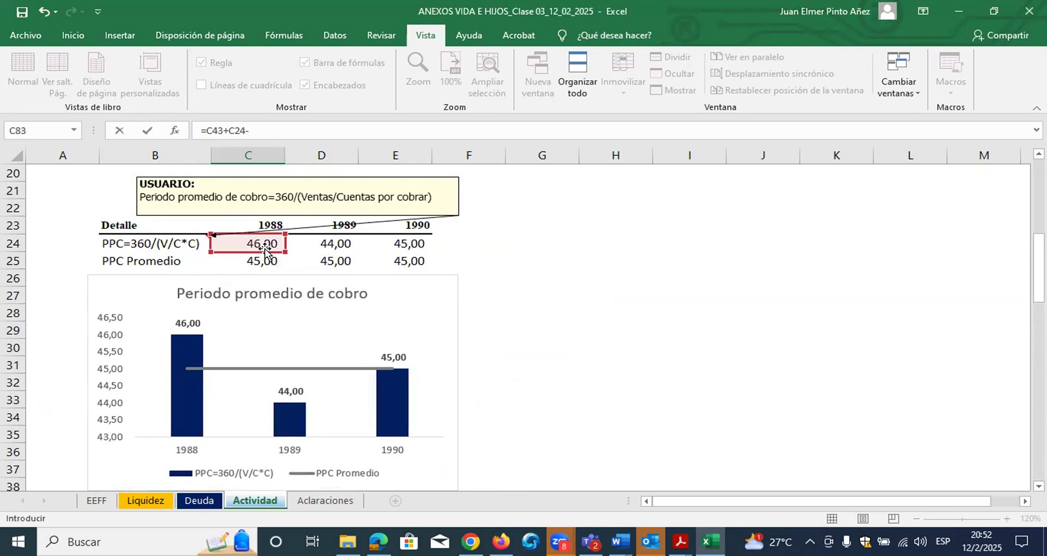
scroll(264, 248, down, 6)
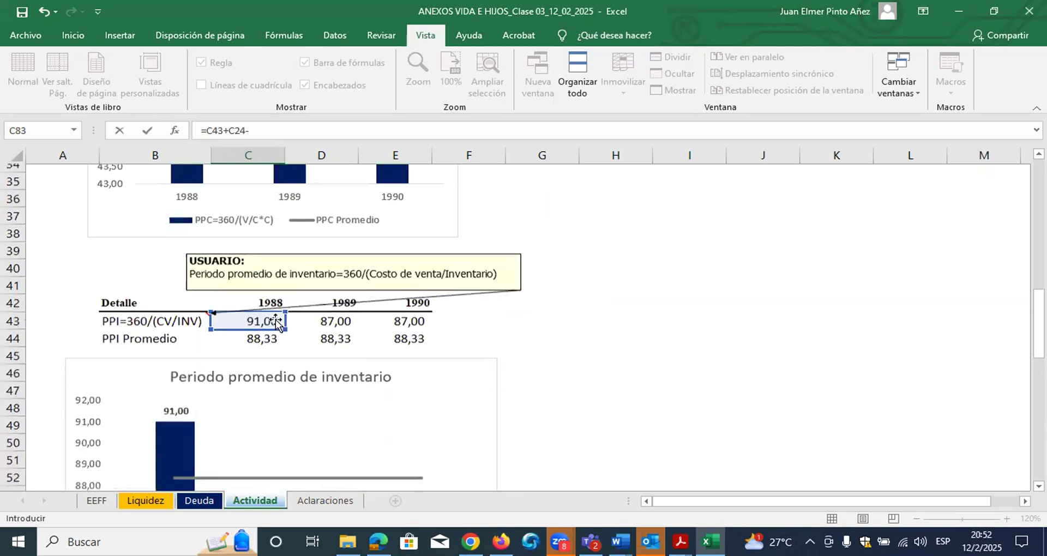
scroll(277, 330, down, 2)
scroll(276, 339, down, 4)
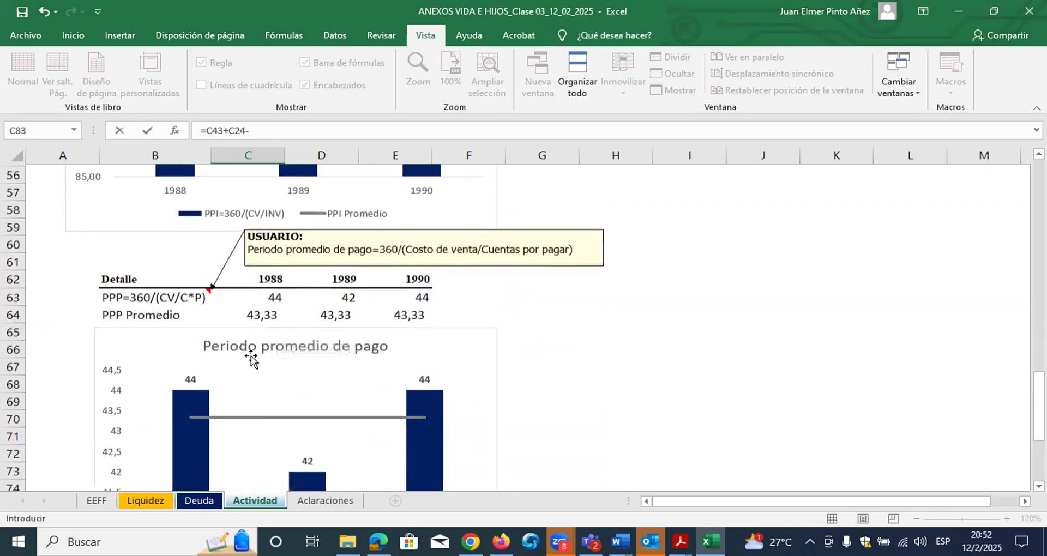
click(269, 297)
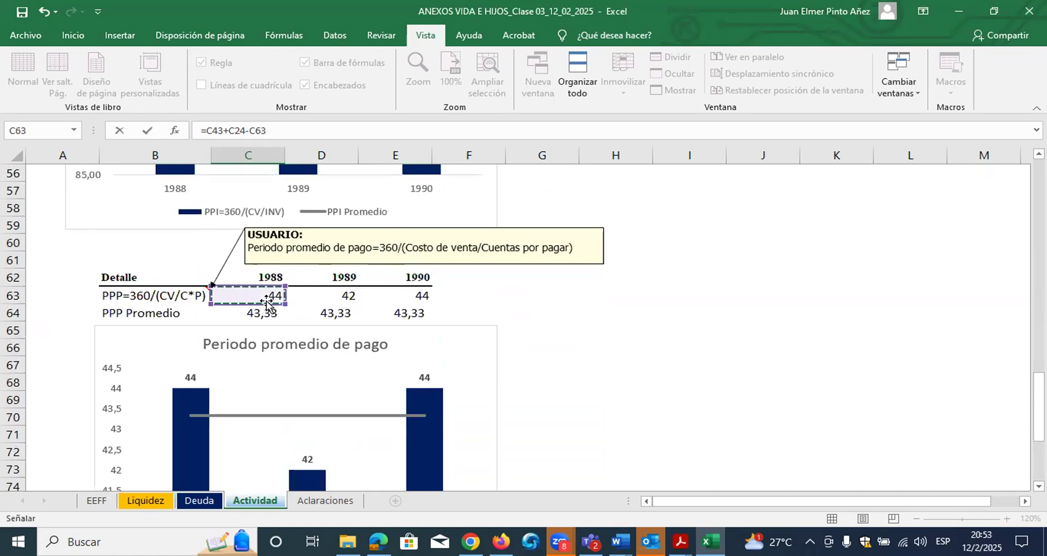
key(Return)
- Copy the CCE formula from C83 across to the 1989 and 1990 columns, D83:E83
scroll(268, 317, down, 2)
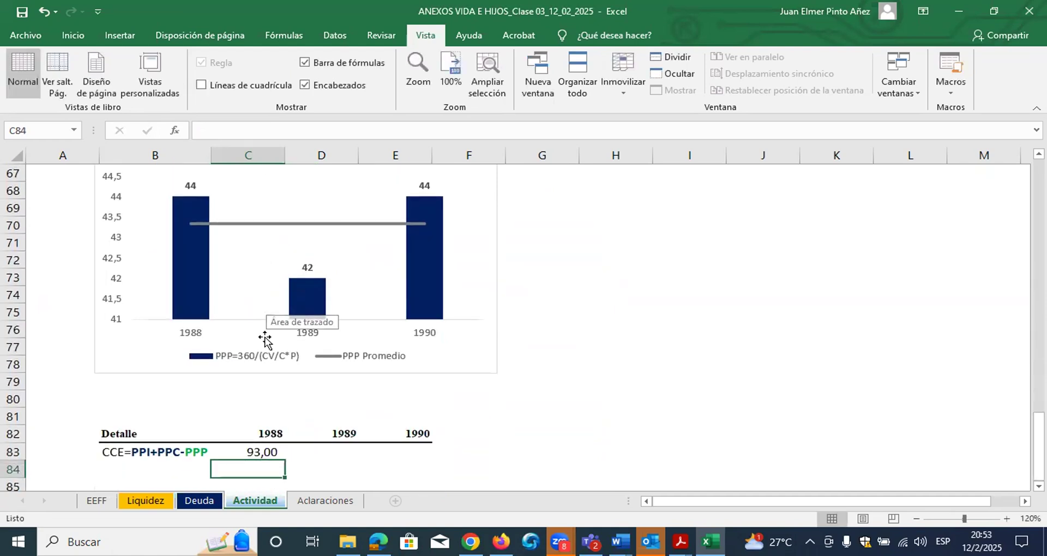
click(269, 401)
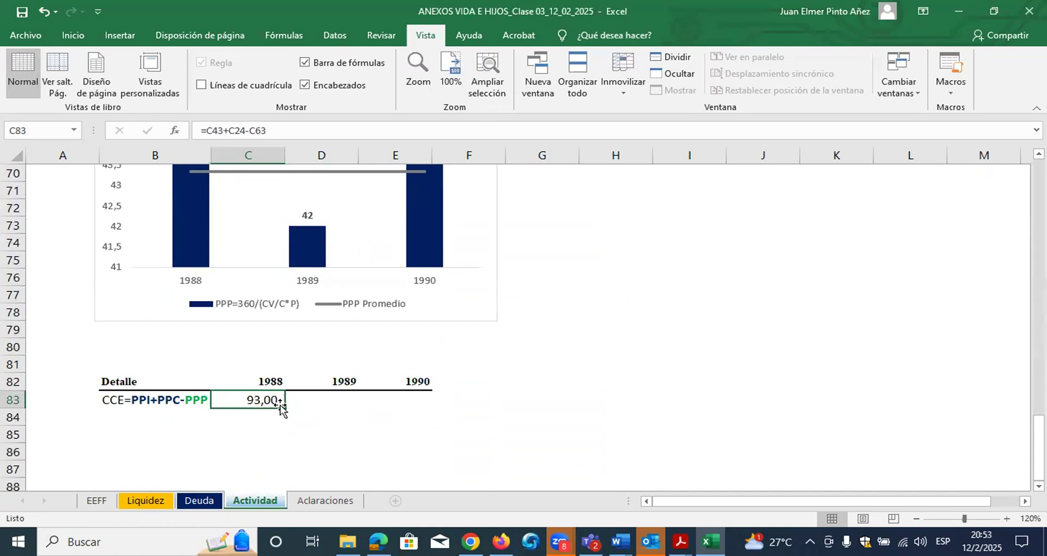
drag(282, 407, 417, 402)
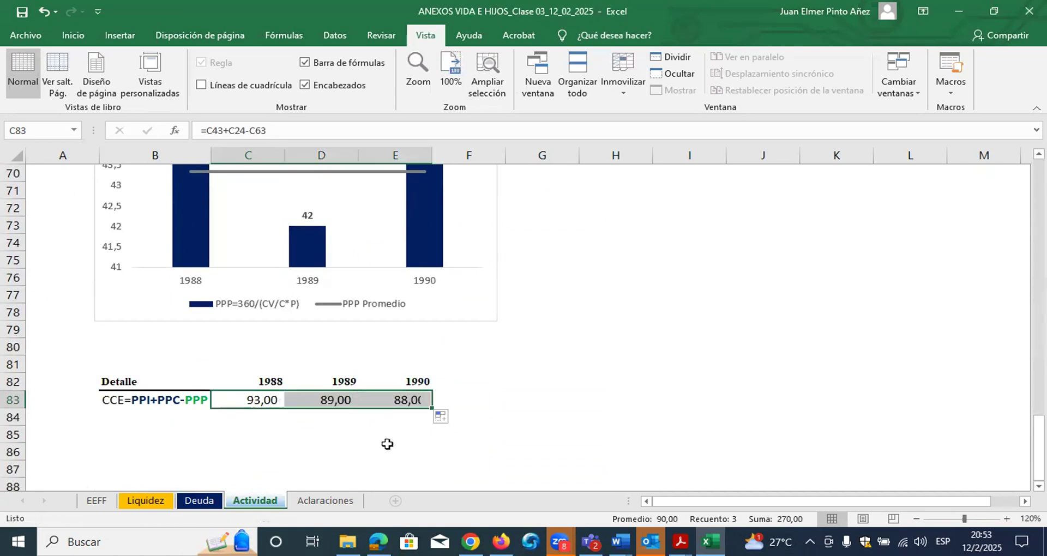
scroll(387, 443, down, 1)
click(152, 361)
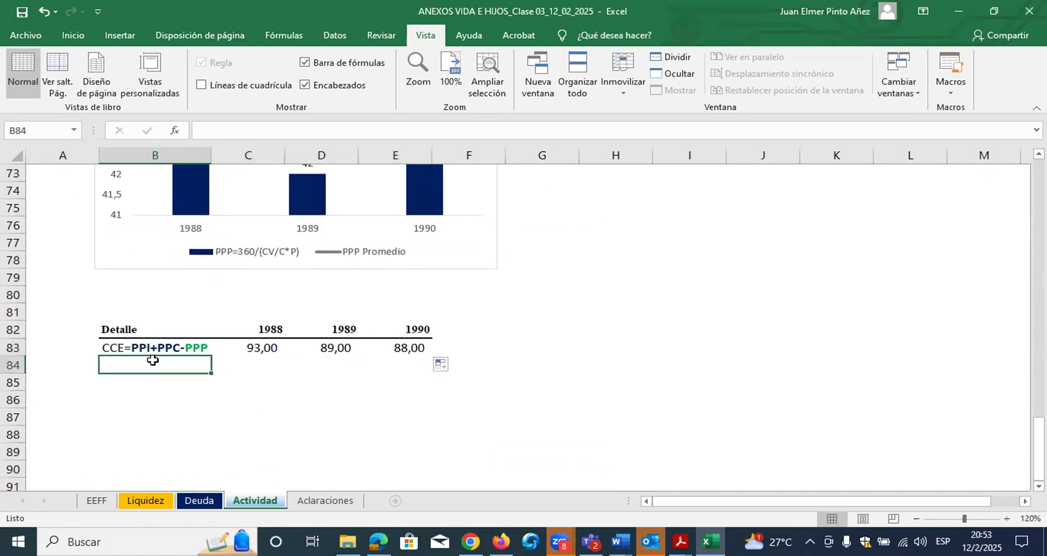
- Label B84 "CCE promedio" and calculate the average in C84 with the formula =PROMEDIO($C$83:$E$83)
text(CCE)
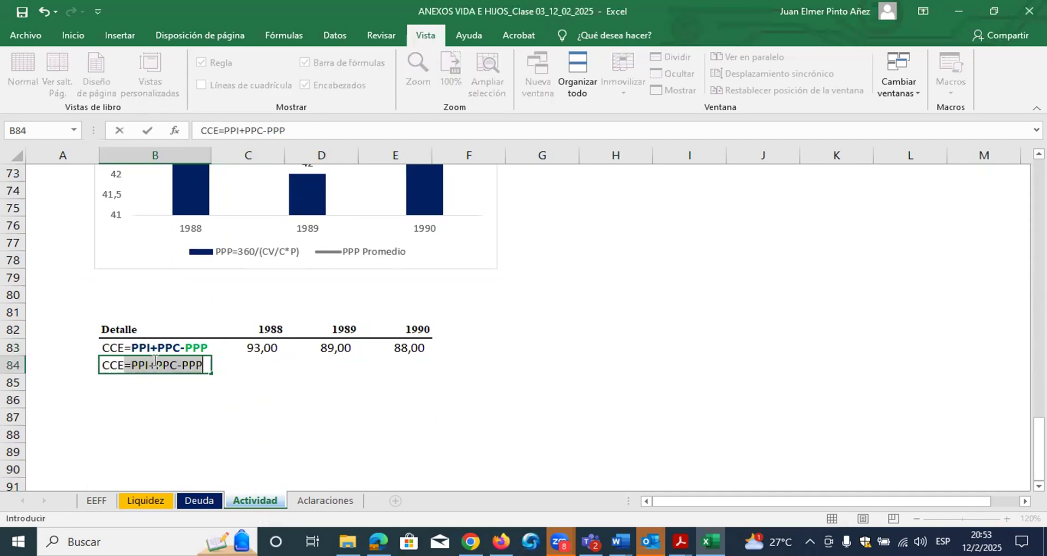
text( promedio)
key(Tab)
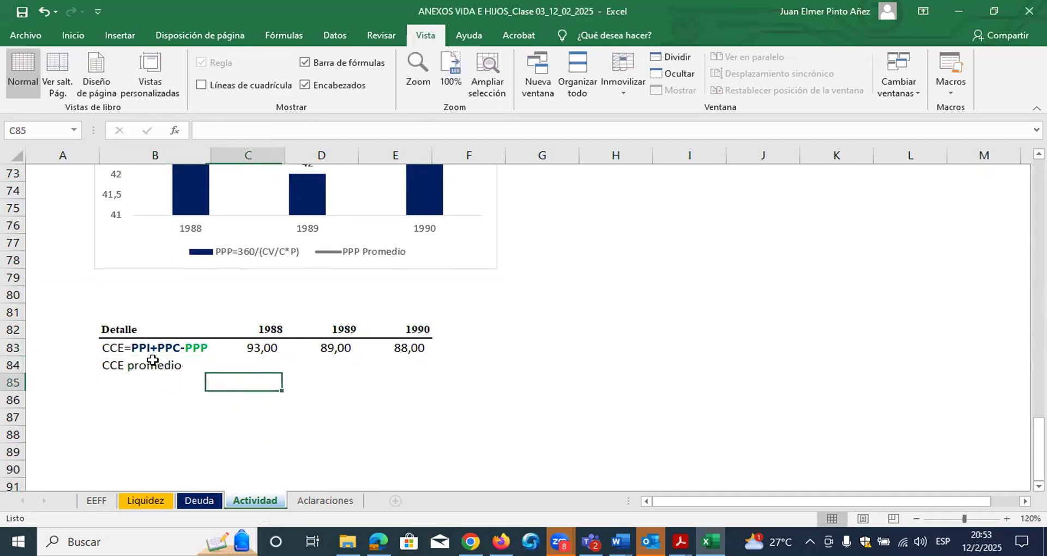
text(=prome)
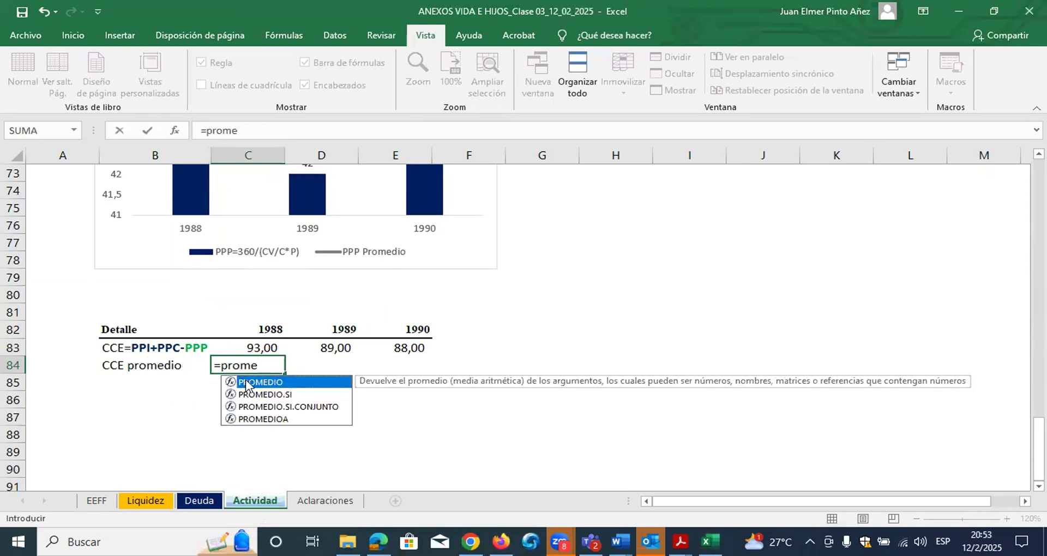
double_click(243, 382)
drag(257, 348, 411, 347)
key(F4)
text())
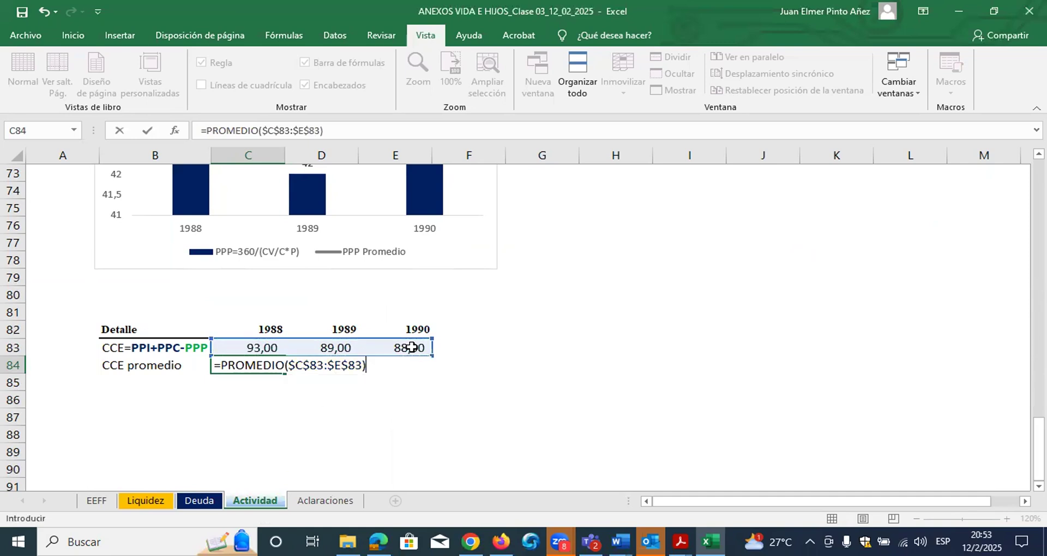
key(ctrl+Return)
- Copy the average formula from C84 across to the 1989 and 1990 columns, D84:E84
key(ctrl+c)
key(shift+Right)
key(shift+Right)
key(Return)
- Insert the recommended Columnas agrupadas chart with an average line from B82:E84 and place it directly below the CCE table
key(Left)
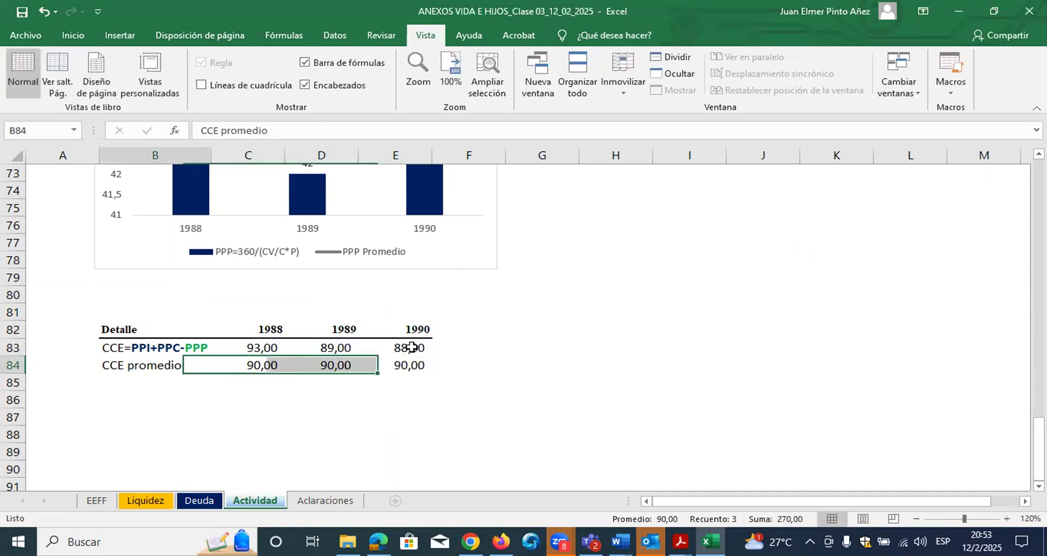
key(Up)
key(Up)
key(ctrl+shift+Right)
key(ctrl+shift+Down)
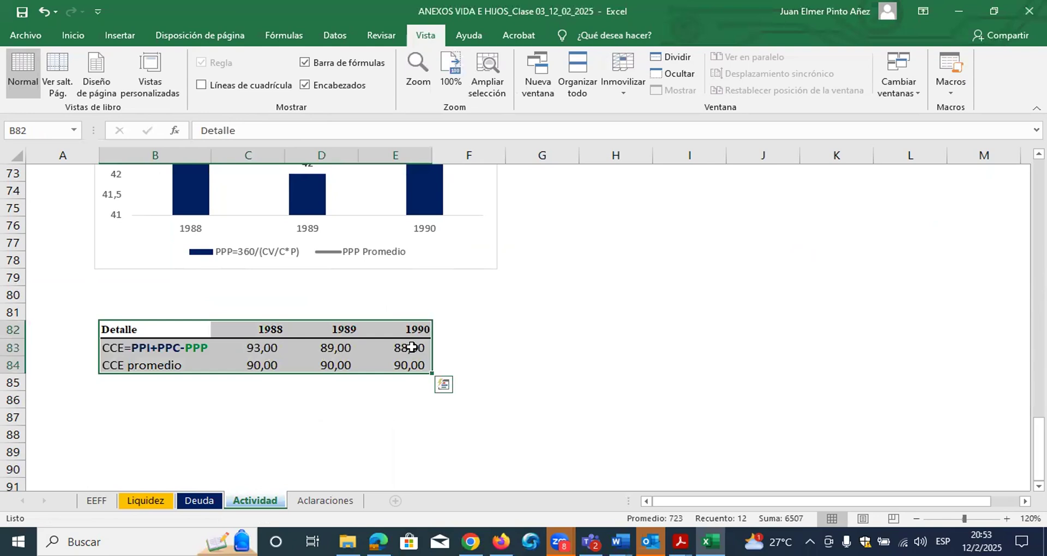
scroll(411, 347, down, 2)
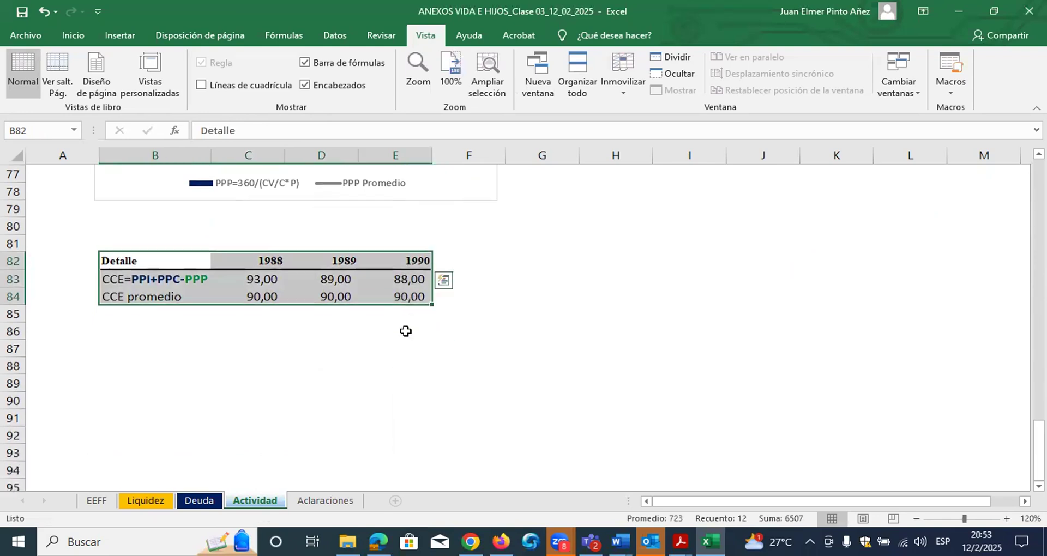
click(82, 43)
click(109, 38)
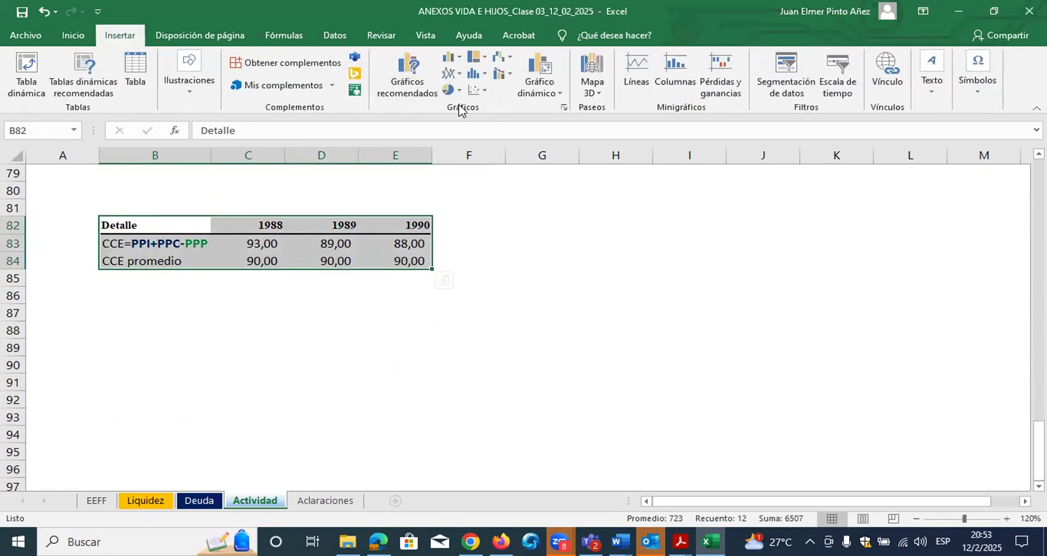
click(401, 74)
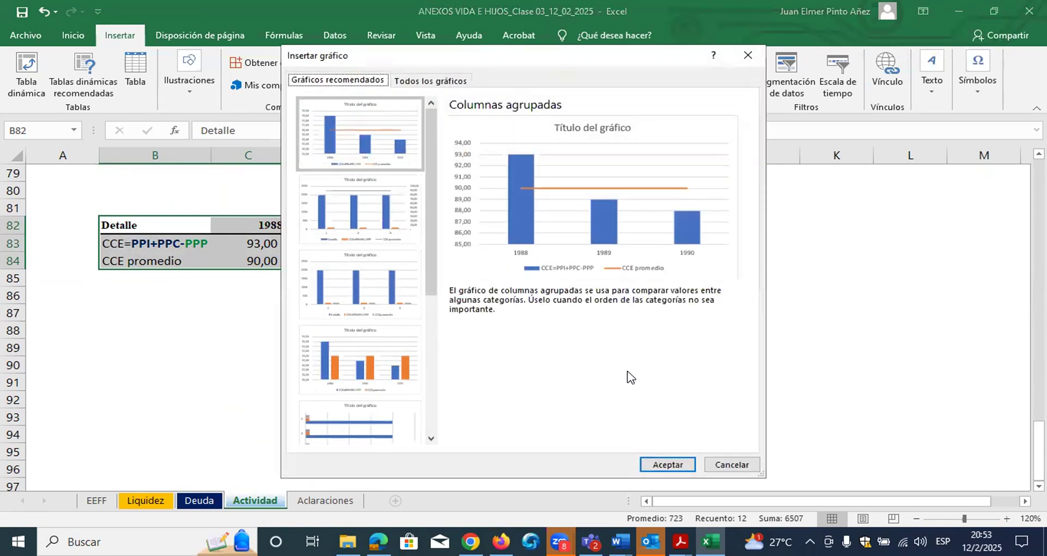
click(668, 465)
drag(713, 206, 500, 281)
- Title the new CCE chart "Ciclo de conversión de efectivo"
click(288, 297)
triple_click(288, 297)
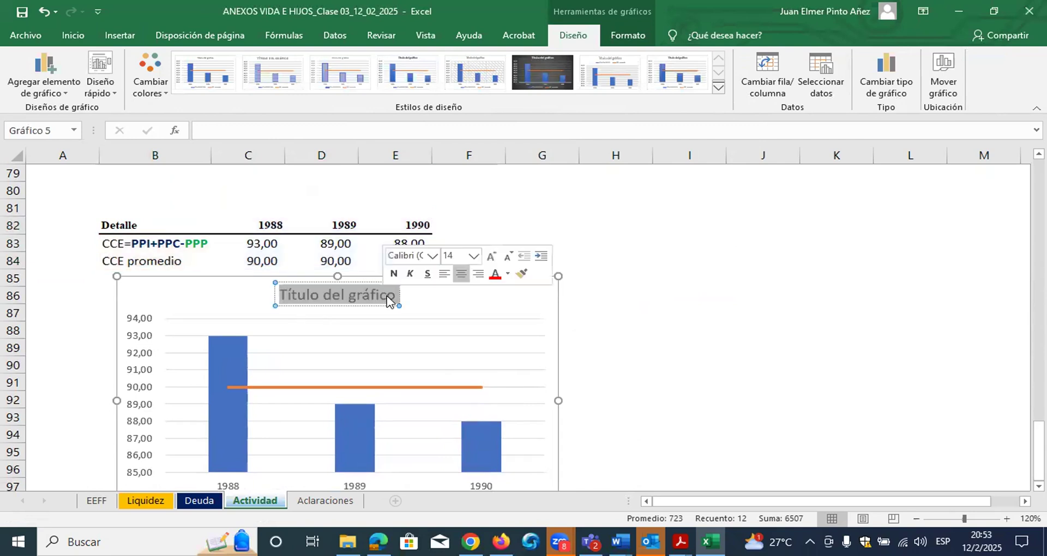
text(Ciclo de conber)
key(BackSpace)
key(BackSpace)
key(BackSpace)
text(versión de efectivo)
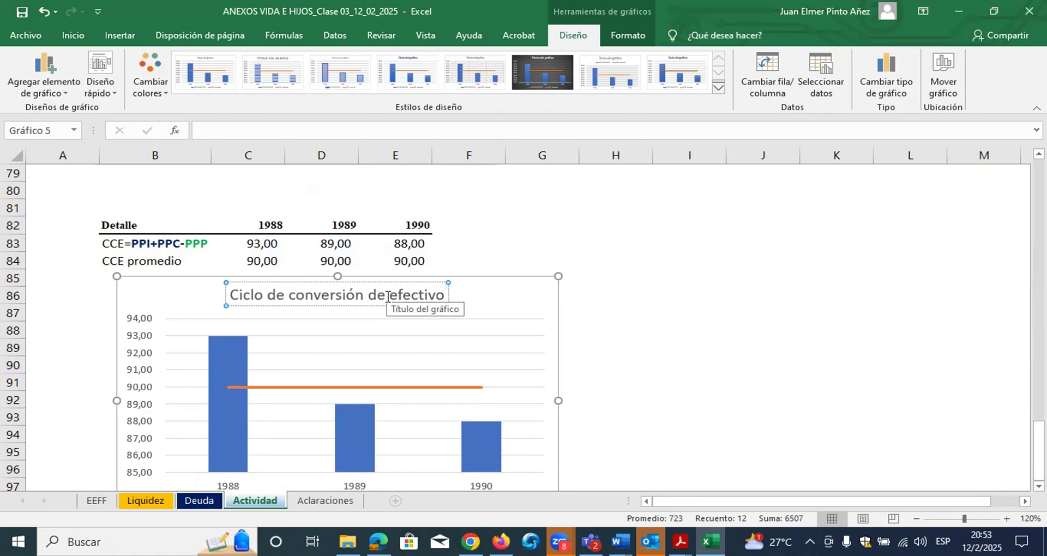
click(625, 296)
scroll(538, 335, up, 1)
scroll(530, 335, down, 1)
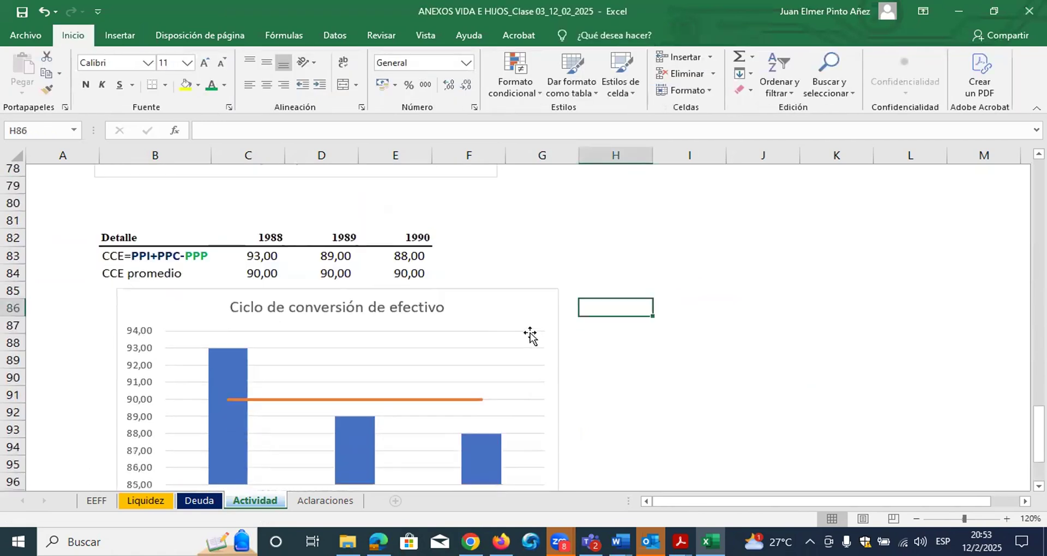
- Fill the CCE columns of the chart with solid dark blue
scroll(530, 335, down, 1)
click(490, 378)
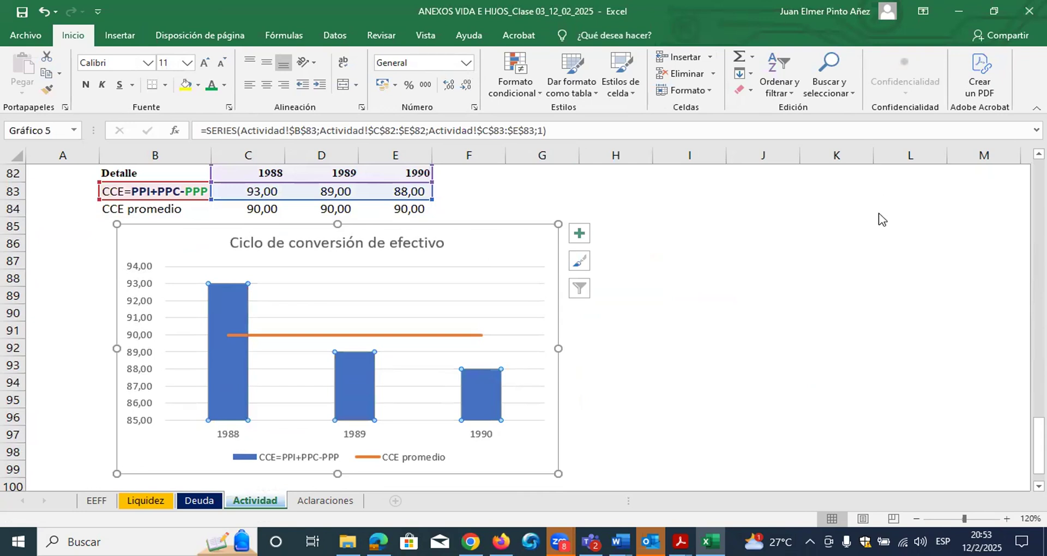
key(ctrl+1)
click(849, 217)
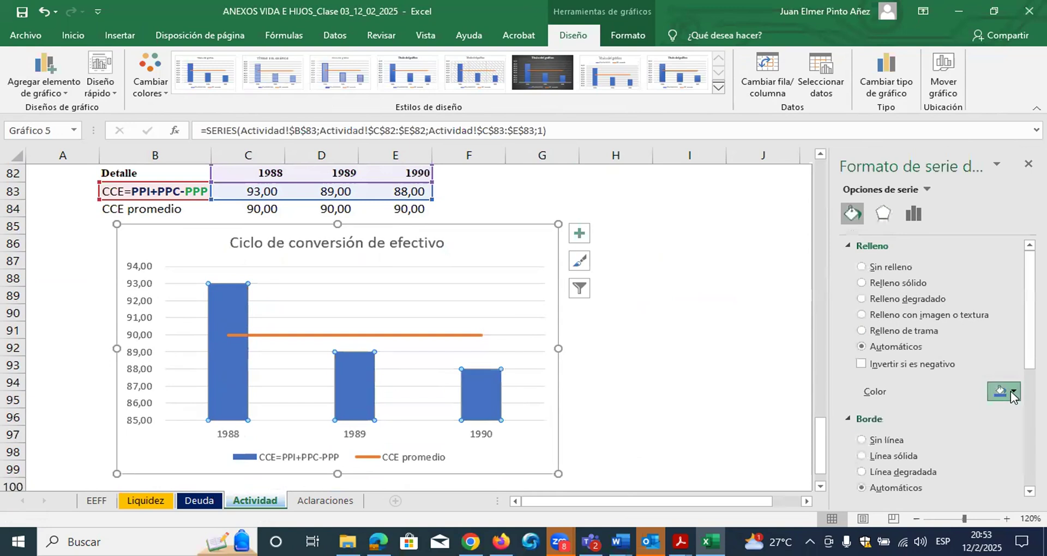
click(1011, 393)
click(1026, 505)
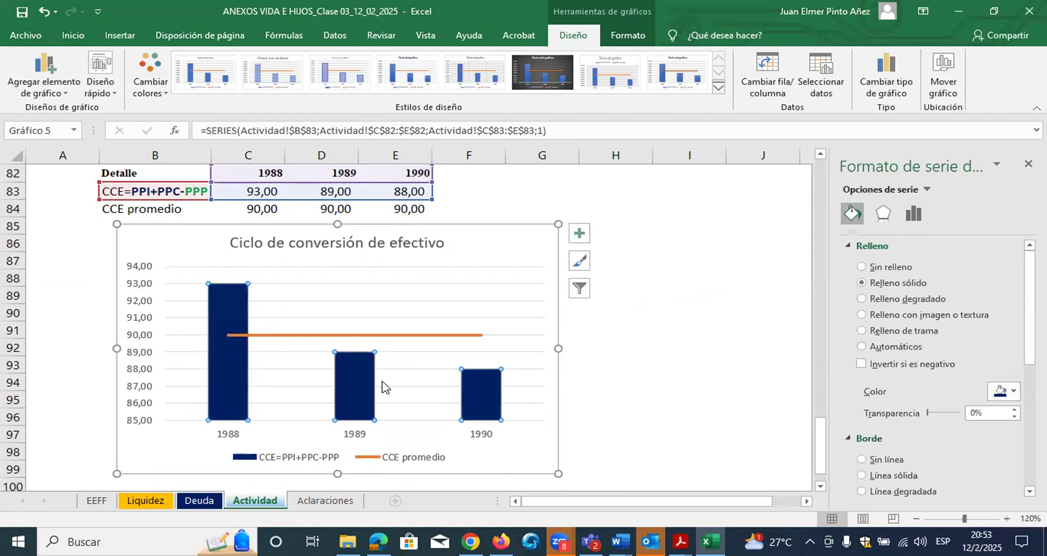
- Recolour the CCE promedio line grey and delete the chart's horizontal gridlines
click(459, 336)
click(460, 335)
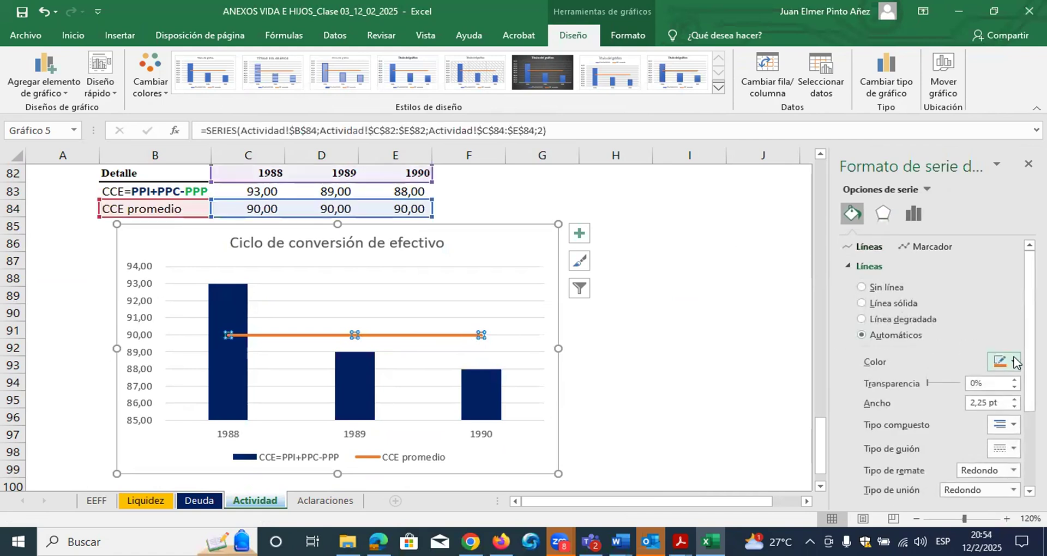
click(1015, 363)
click(920, 449)
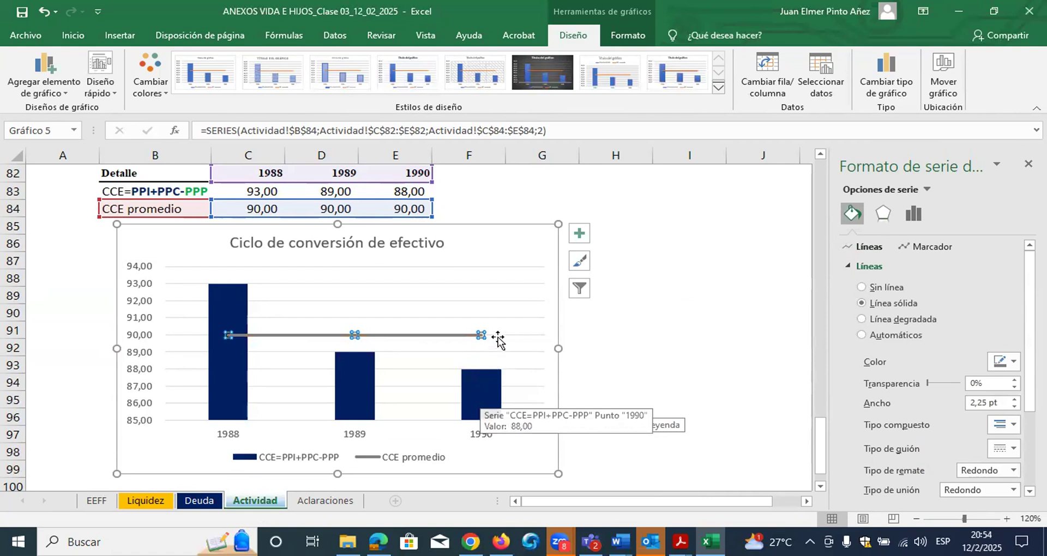
click(517, 303)
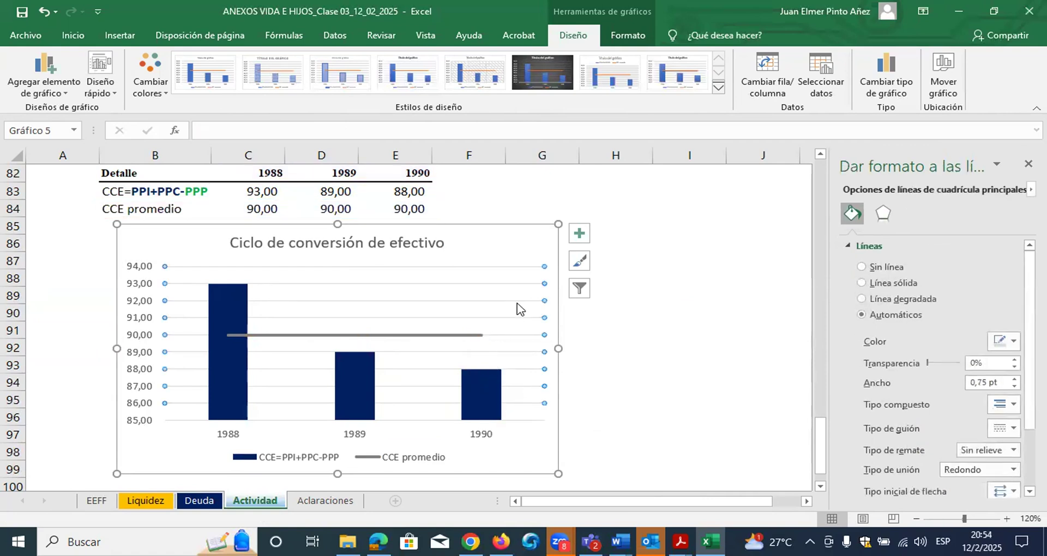
key(Delete)
- Add Extremo externo data labels to the CCE columns, make them bold and close the formatting pane
click(489, 370)
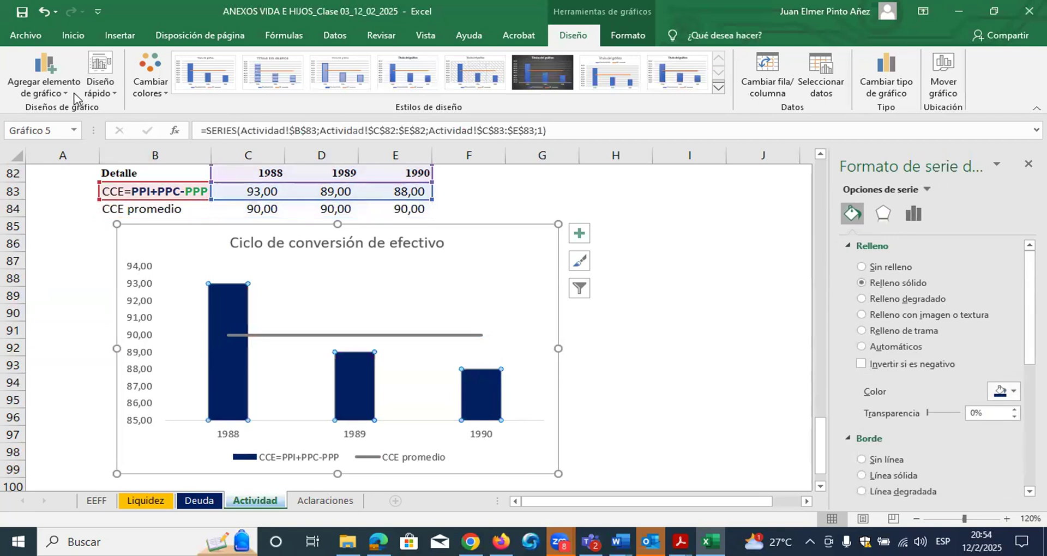
click(59, 82)
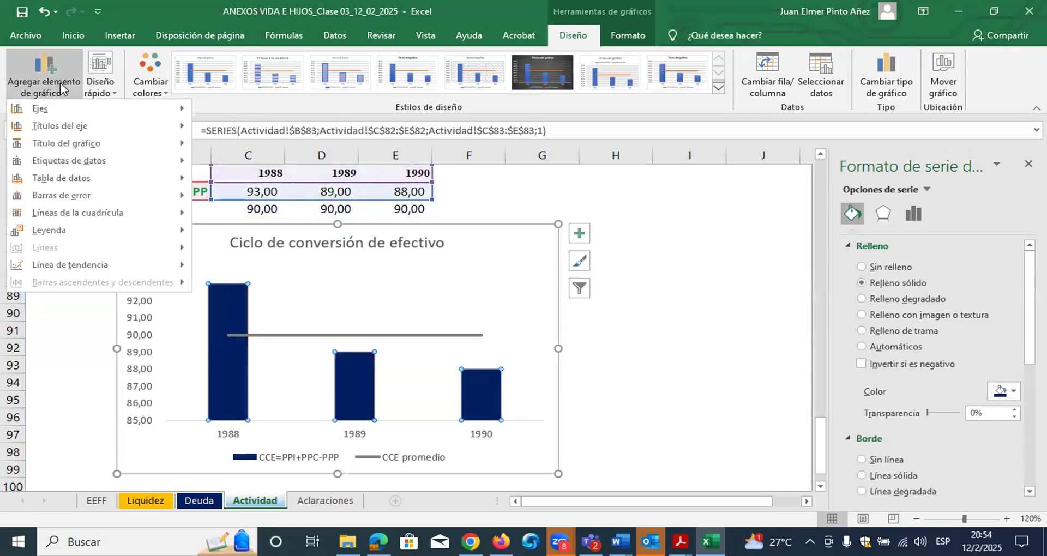
mouse_move(90, 187)
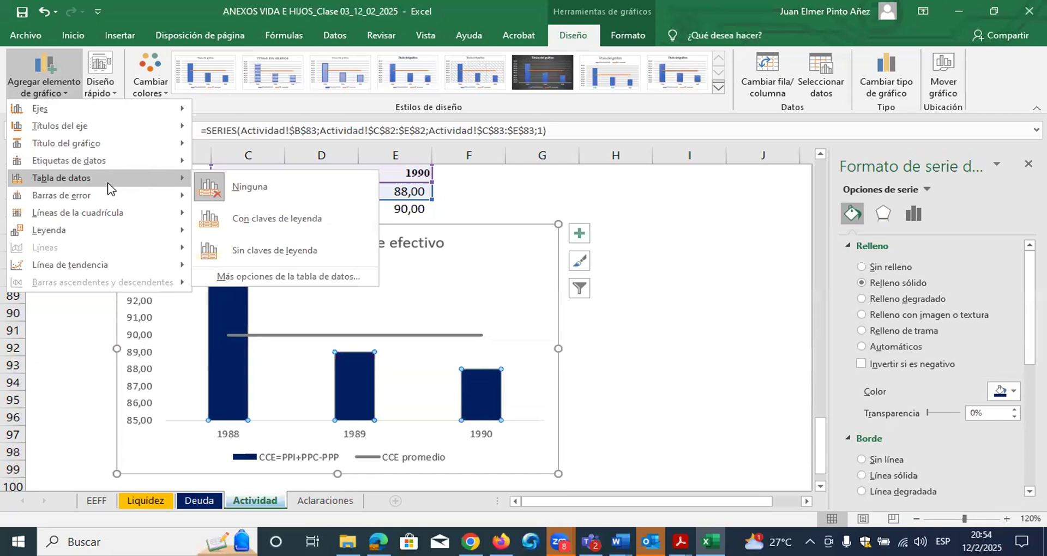
mouse_move(110, 169)
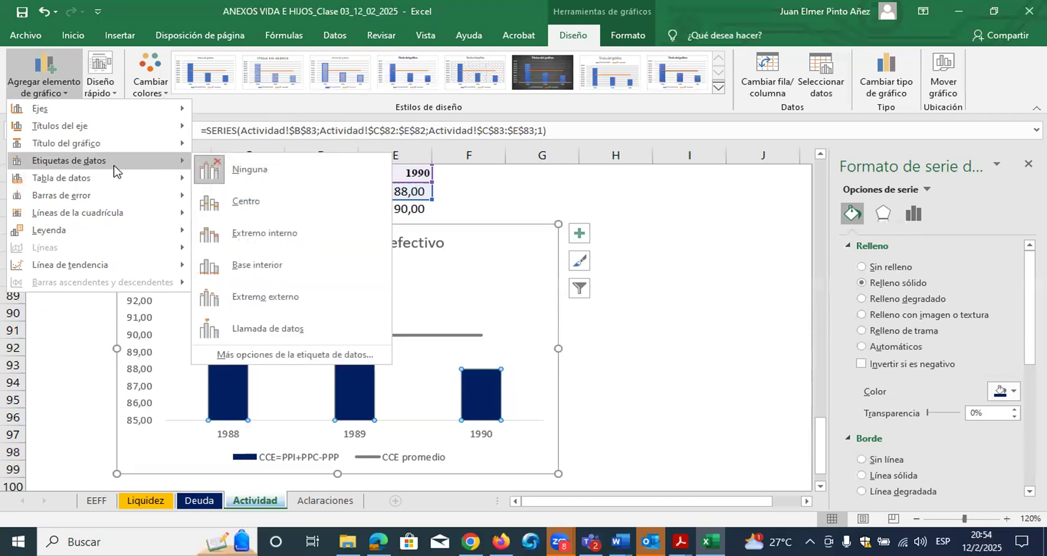
click(267, 299)
click(228, 277)
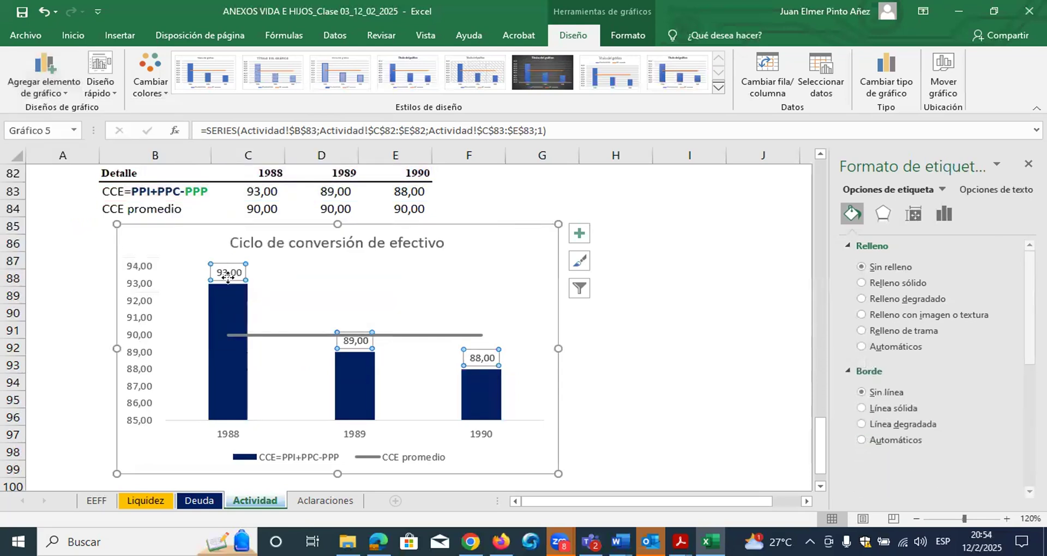
key(ctrl+n)
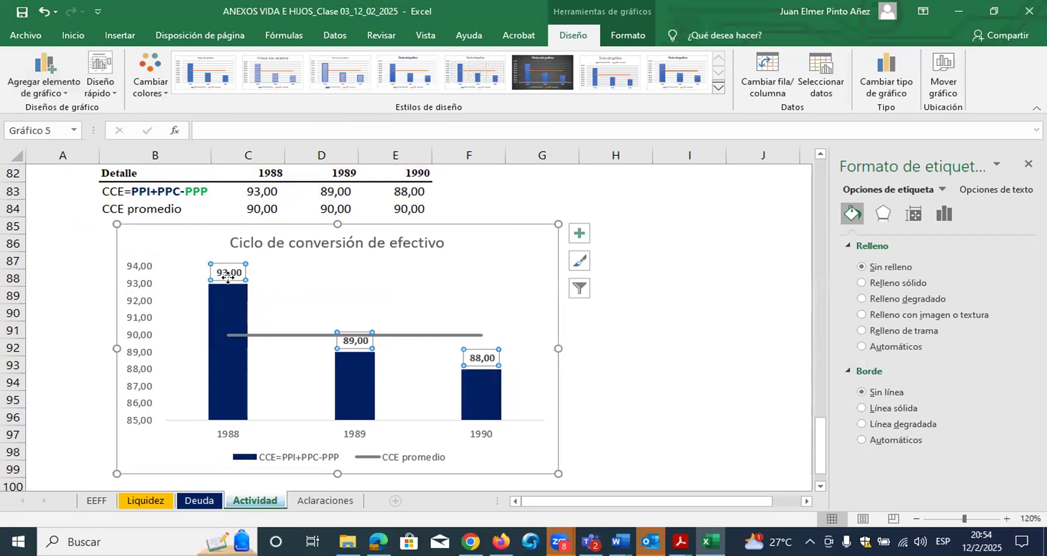
click(686, 279)
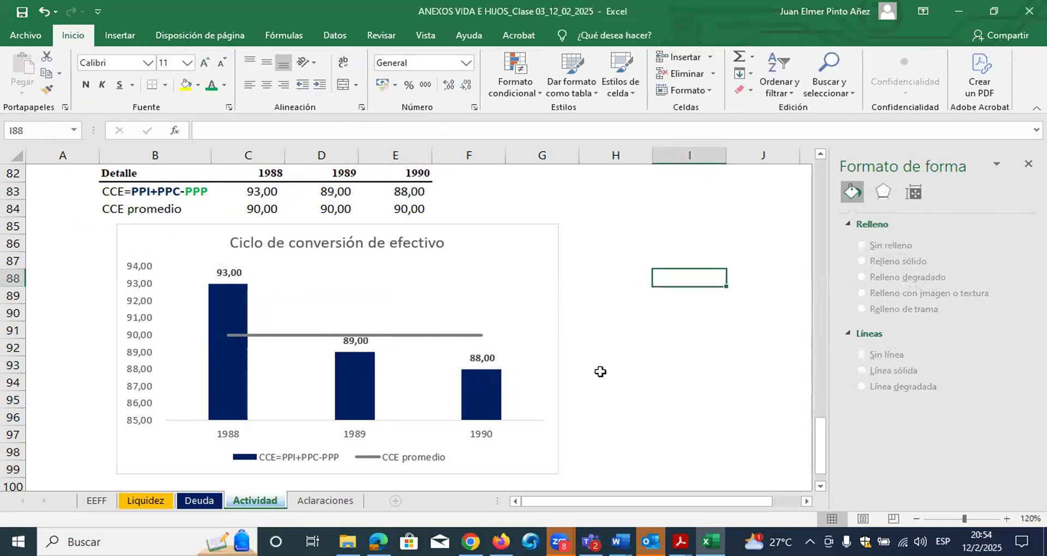
click(1028, 163)
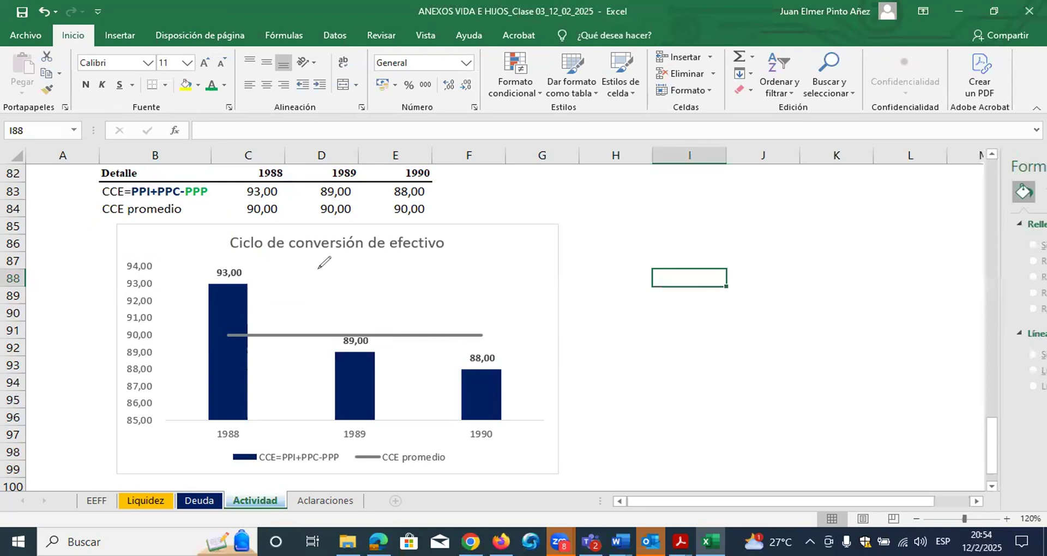
- Circle the 1990 column's label in brown and draw a horizontal line beside the chart with a down arrow to the letter C
mouse_move(502, 348)
mouse_down()
mouse_move(466, 347)
mouse_move(467, 364)
mouse_move(500, 352)
mouse_up()
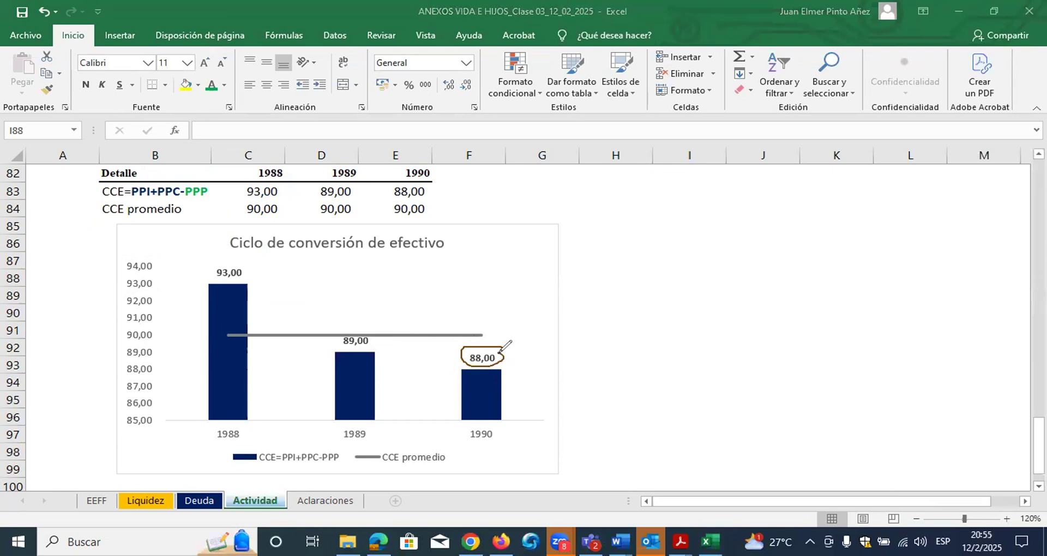
drag(531, 192, 852, 178)
mouse_move(532, 190)
mouse_down()
mouse_move(532, 240)
mouse_move(546, 237)
mouse_up()
mouse_move(530, 240)
mouse_down()
mouse_move(539, 239)
mouse_move(540, 278)
mouse_up()
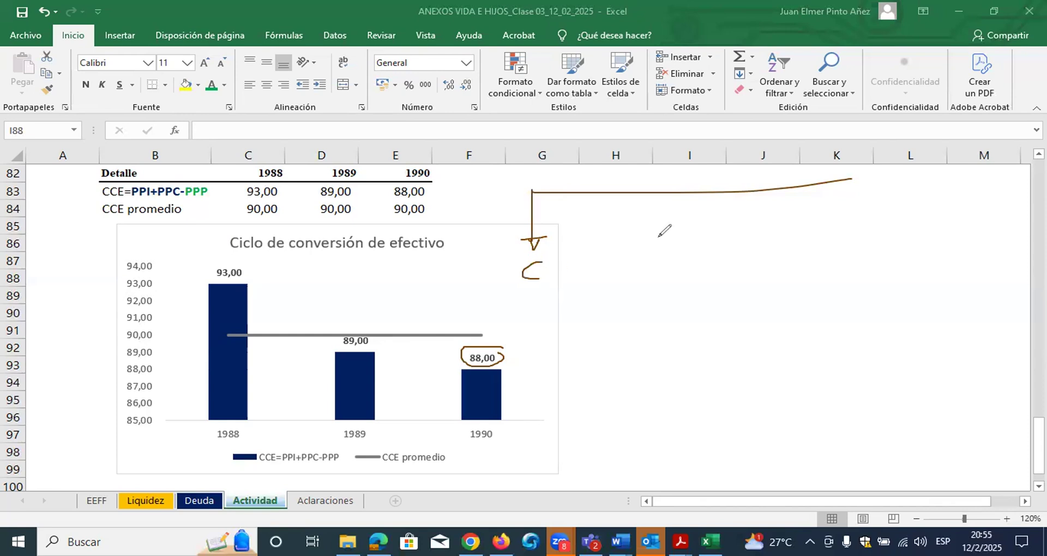
- Draw an up arrow to C+V at the line's other end and a descending arrow from the 1988 column to the 1990 column
drag(843, 129, 842, 186)
drag(833, 138, 845, 131)
mouse_move(832, 97)
mouse_down()
mouse_move(806, 115)
mouse_move(816, 118)
mouse_up()
mouse_move(841, 101)
mouse_down()
mouse_move(837, 120)
mouse_move(848, 108)
mouse_up()
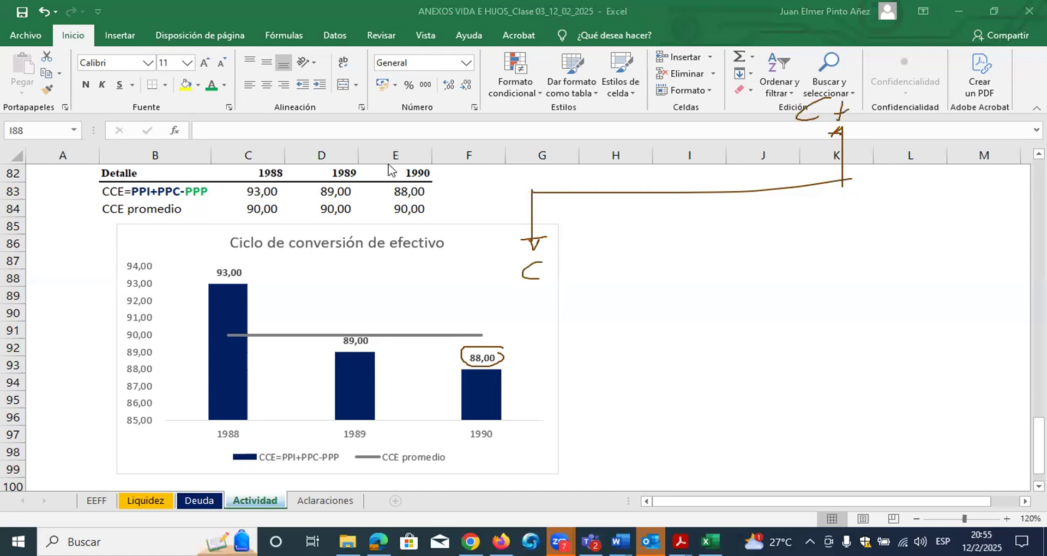
drag(856, 99, 872, 96)
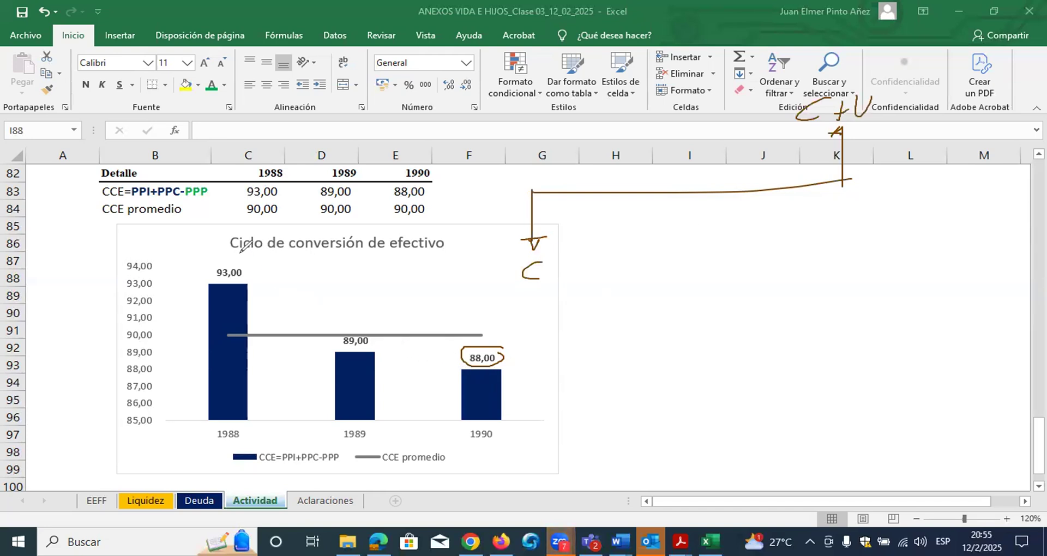
drag(329, 304, 489, 331)
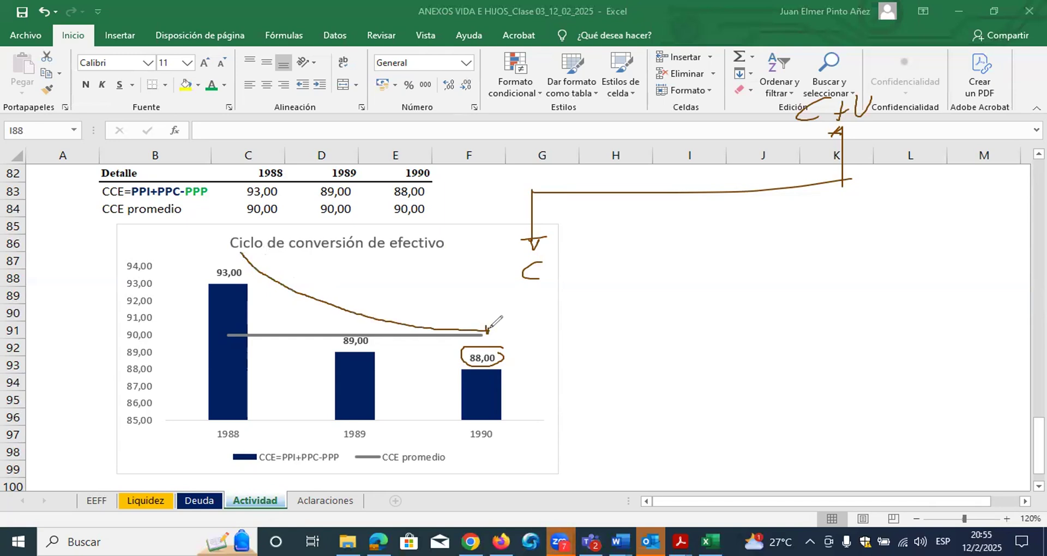
- Handwrite FEO = f(CCE) in brown beside the CCE chart
drag(613, 272, 615, 315)
drag(605, 271, 628, 282)
mouse_move(642, 280)
mouse_down()
mouse_move(642, 307)
mouse_move(662, 298)
mouse_up()
drag(642, 273, 725, 284)
mouse_move(710, 291)
mouse_down()
mouse_move(734, 291)
mouse_move(790, 206)
mouse_move(782, 307)
mouse_move(783, 275)
mouse_up()
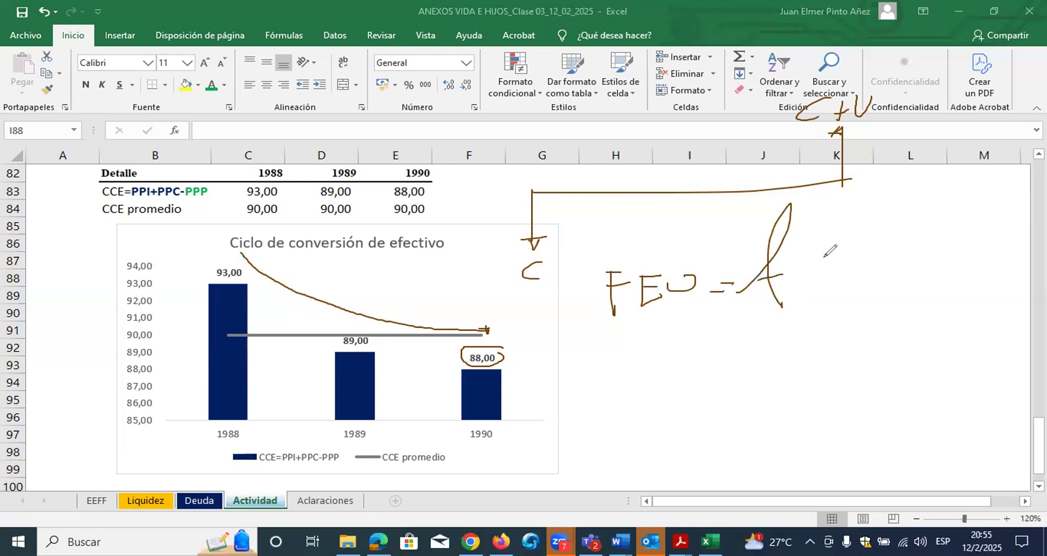
mouse_move(829, 236)
mouse_down()
mouse_move(811, 256)
mouse_move(835, 281)
mouse_up()
mouse_move(869, 250)
mouse_down()
mouse_move(870, 267)
mouse_move(899, 259)
mouse_up()
mouse_move(908, 245)
mouse_down()
mouse_move(920, 243)
mouse_move(922, 255)
mouse_up()
drag(921, 232, 922, 256)
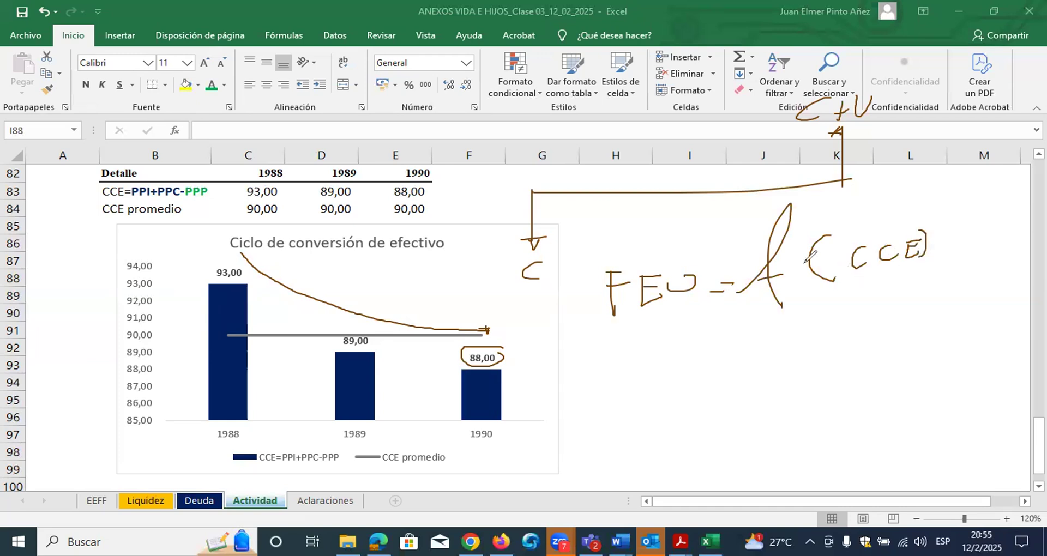
- Mark a down arrow at CCE and an up arrow at FEO, and clear all handwritten annotations
mouse_move(833, 218)
mouse_down()
mouse_move(838, 279)
mouse_move(851, 277)
mouse_up()
mouse_move(583, 339)
mouse_down()
mouse_move(593, 262)
mouse_move(585, 250)
mouse_move(590, 259)
mouse_up()
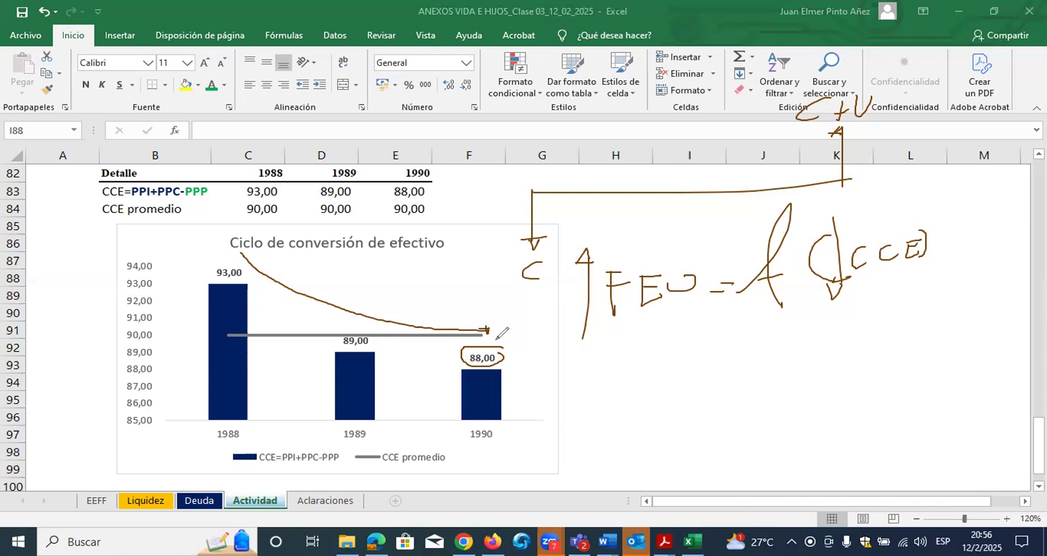
click(102, 242)
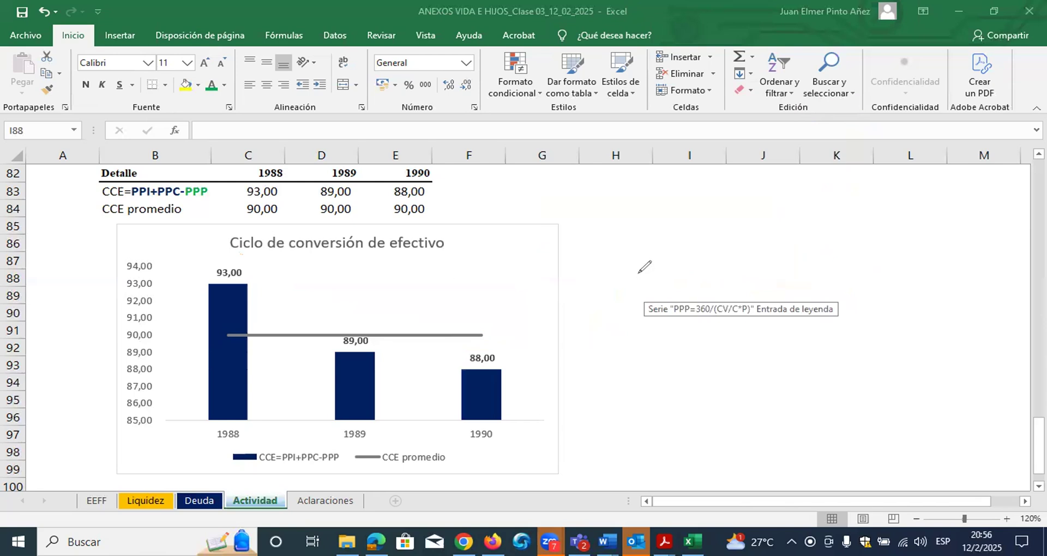
- Review the average payment, inventory and collection period charts, select the 1989 and 1990 PPC values, and return to the CCE chart
scroll(645, 267, up, 2)
scroll(644, 265, up, 5)
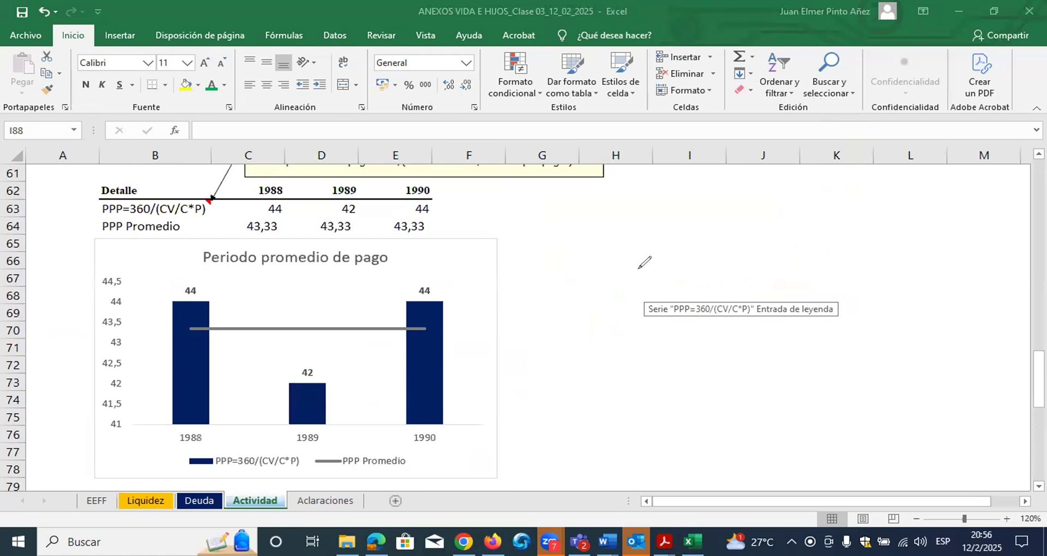
scroll(645, 263, down, 1)
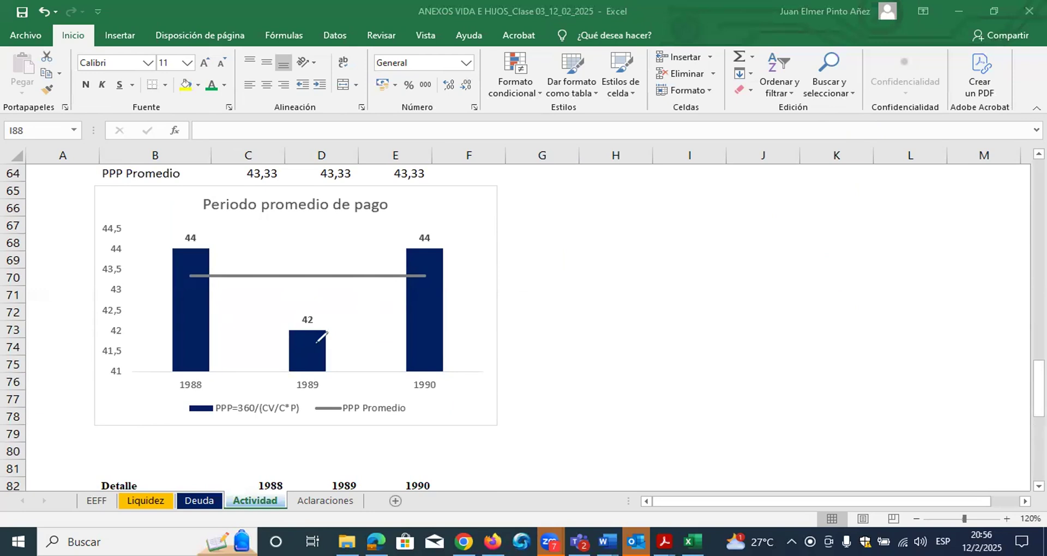
scroll(338, 330, up, 5)
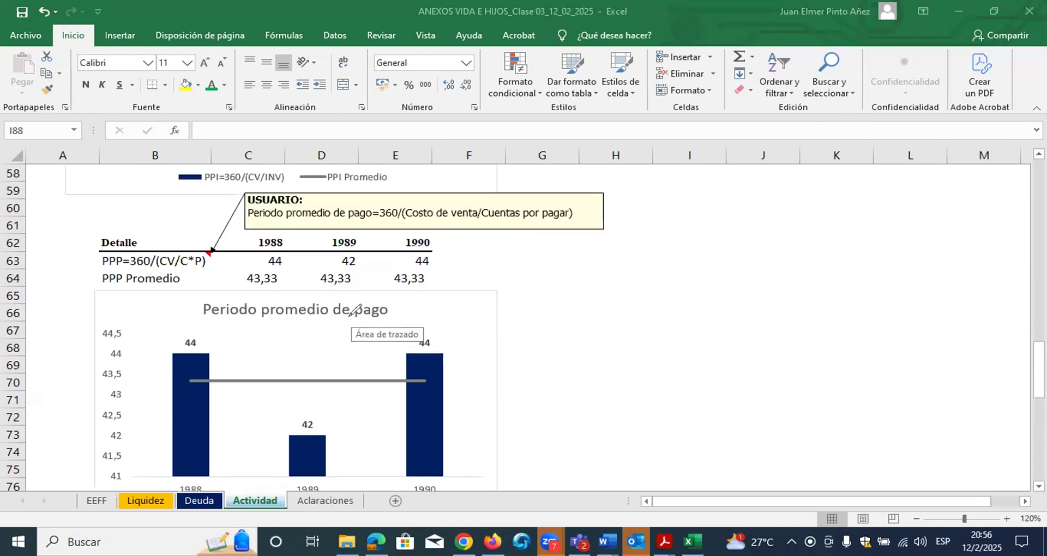
scroll(355, 311, up, 1)
scroll(354, 310, down, 1)
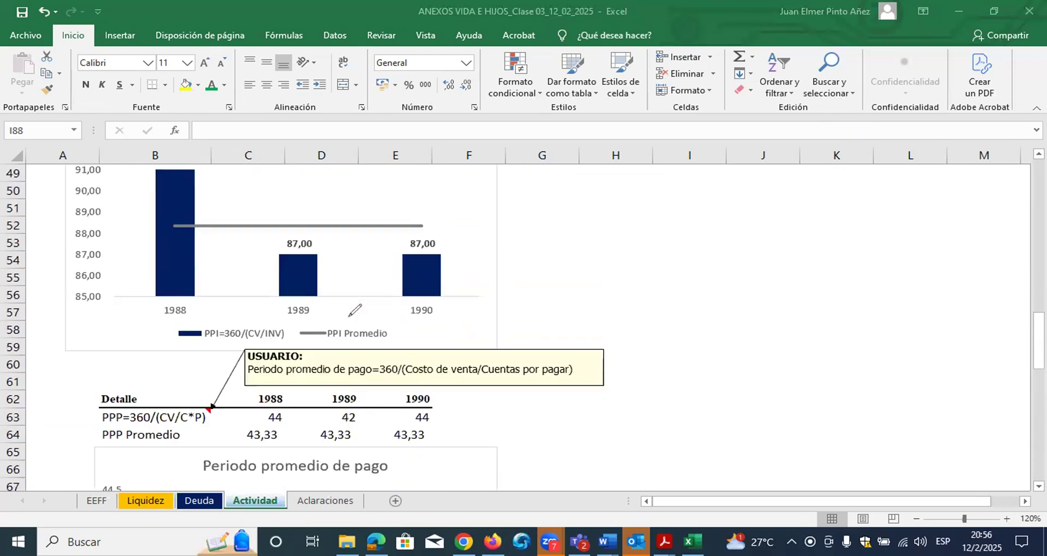
scroll(350, 316, up, 1)
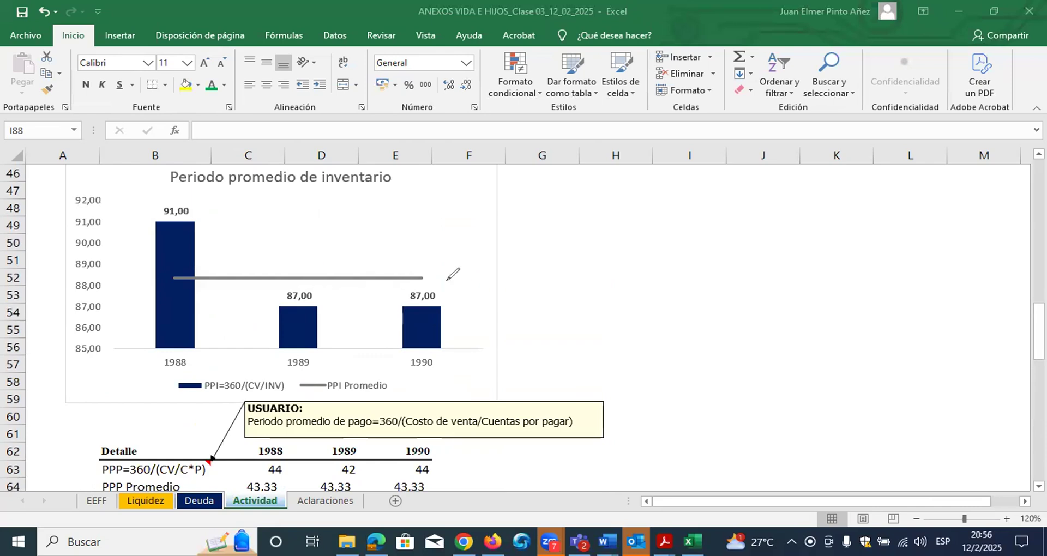
scroll(533, 283, up, 3)
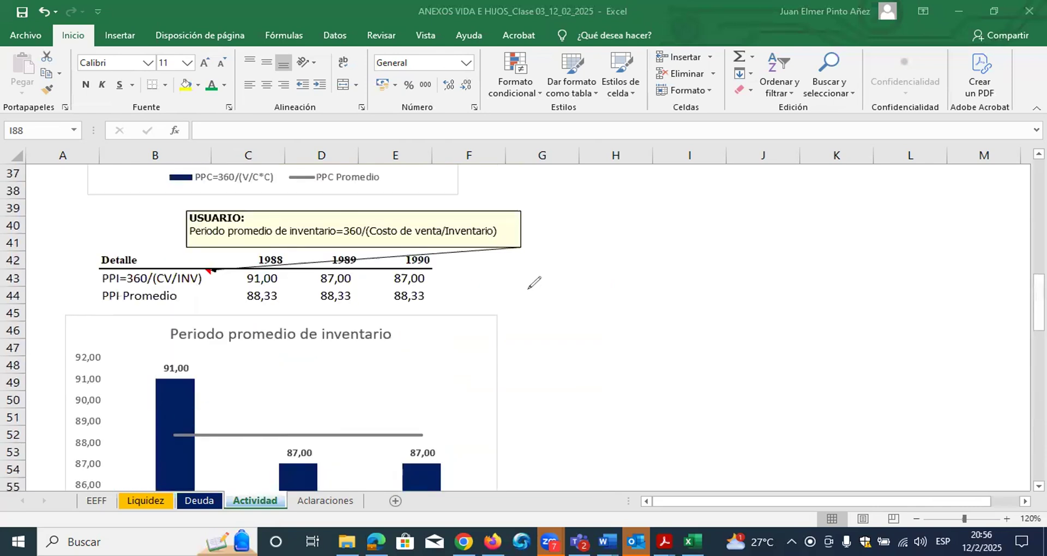
scroll(533, 283, up, 2)
scroll(533, 283, up, 3)
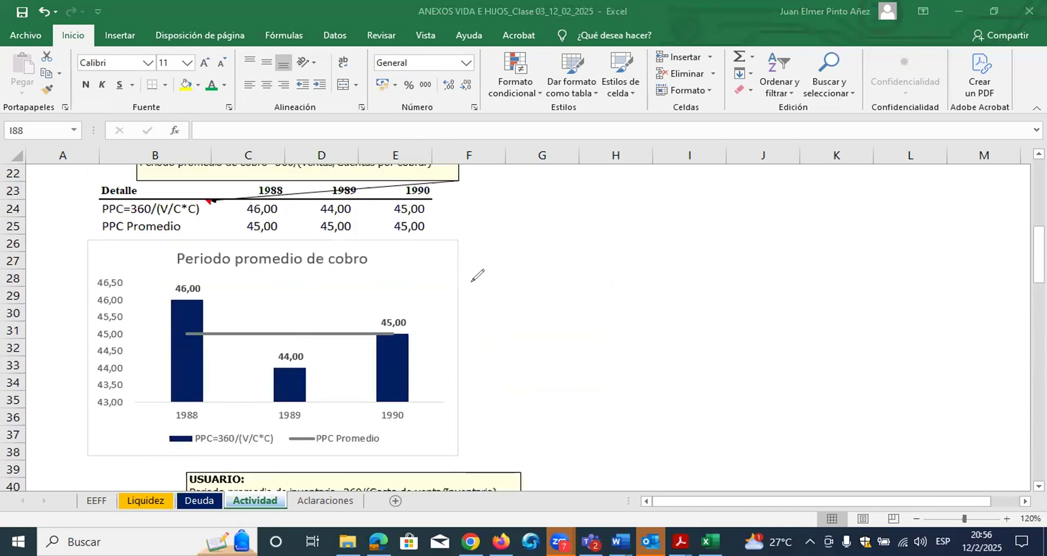
drag(336, 210, 397, 211)
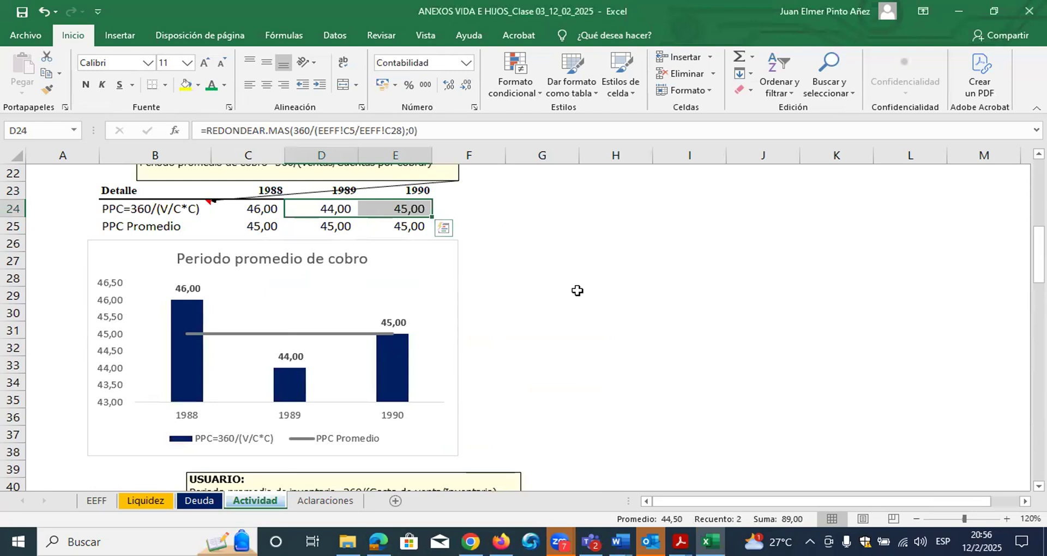
drag(1039, 245, 1039, 436)
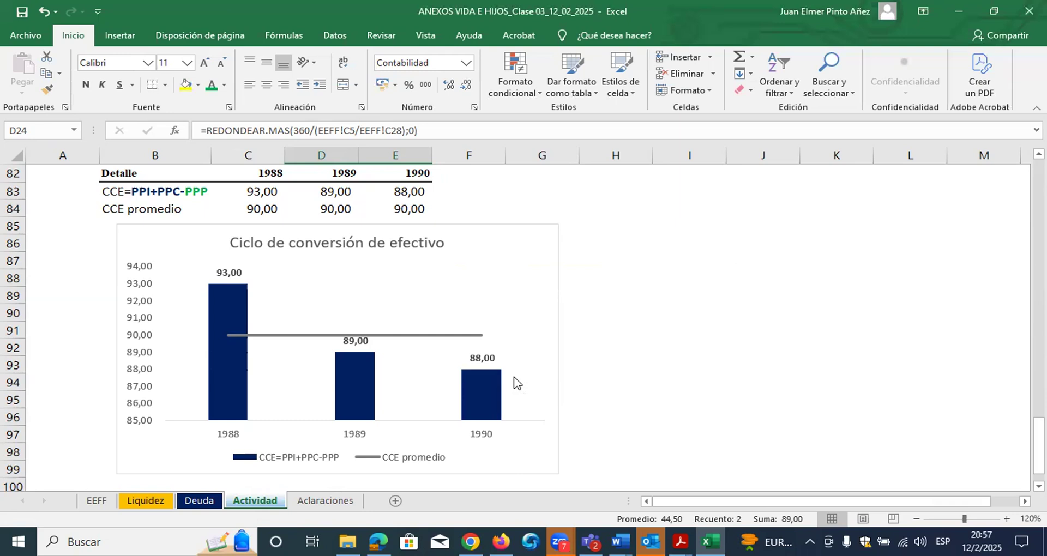
- Examine the acid and immediate liquidity charts on the Liquidez sheet, and return to the CCE chart on the Actividad sheet
click(145, 501)
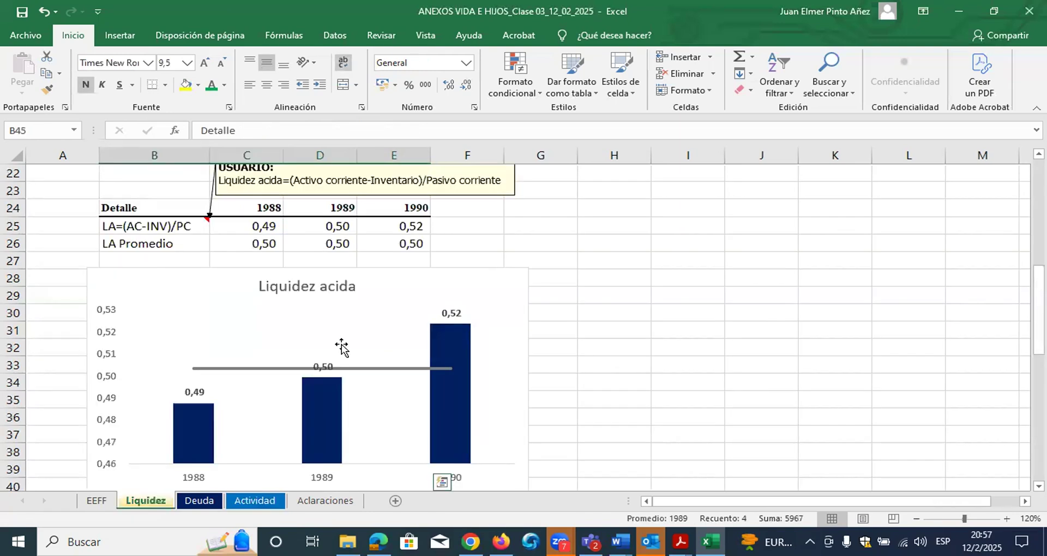
scroll(460, 313, down, 1)
scroll(326, 324, down, 7)
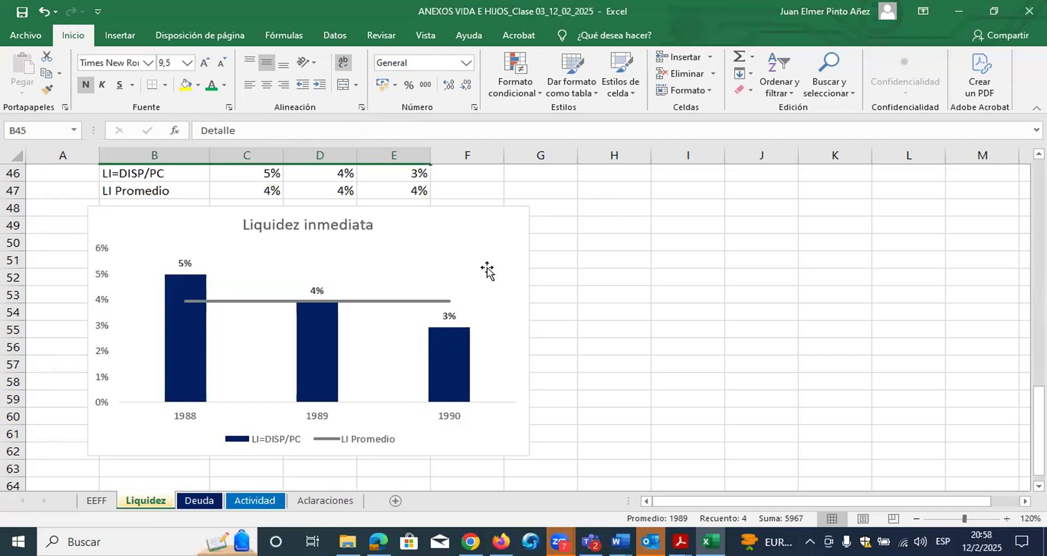
click(257, 501)
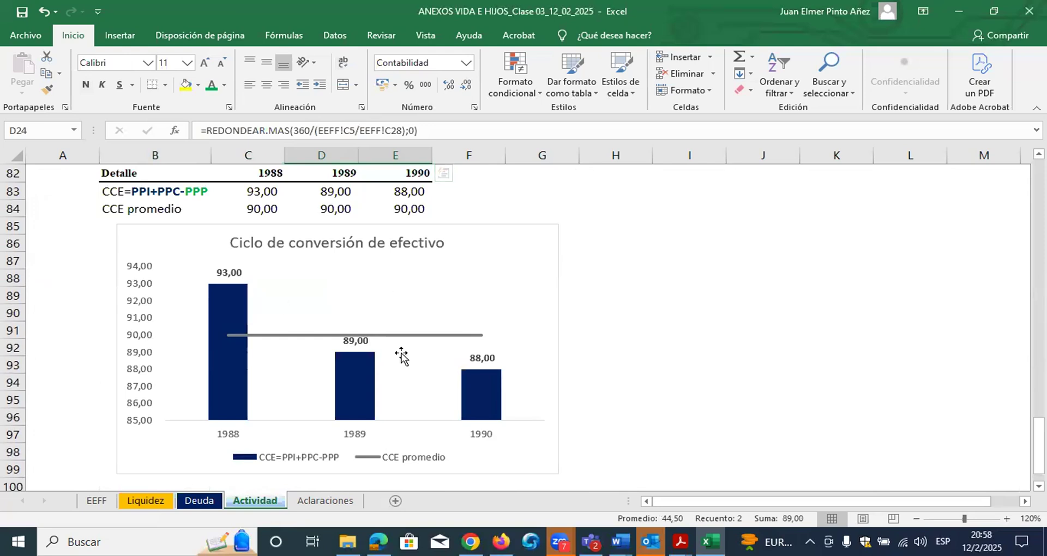